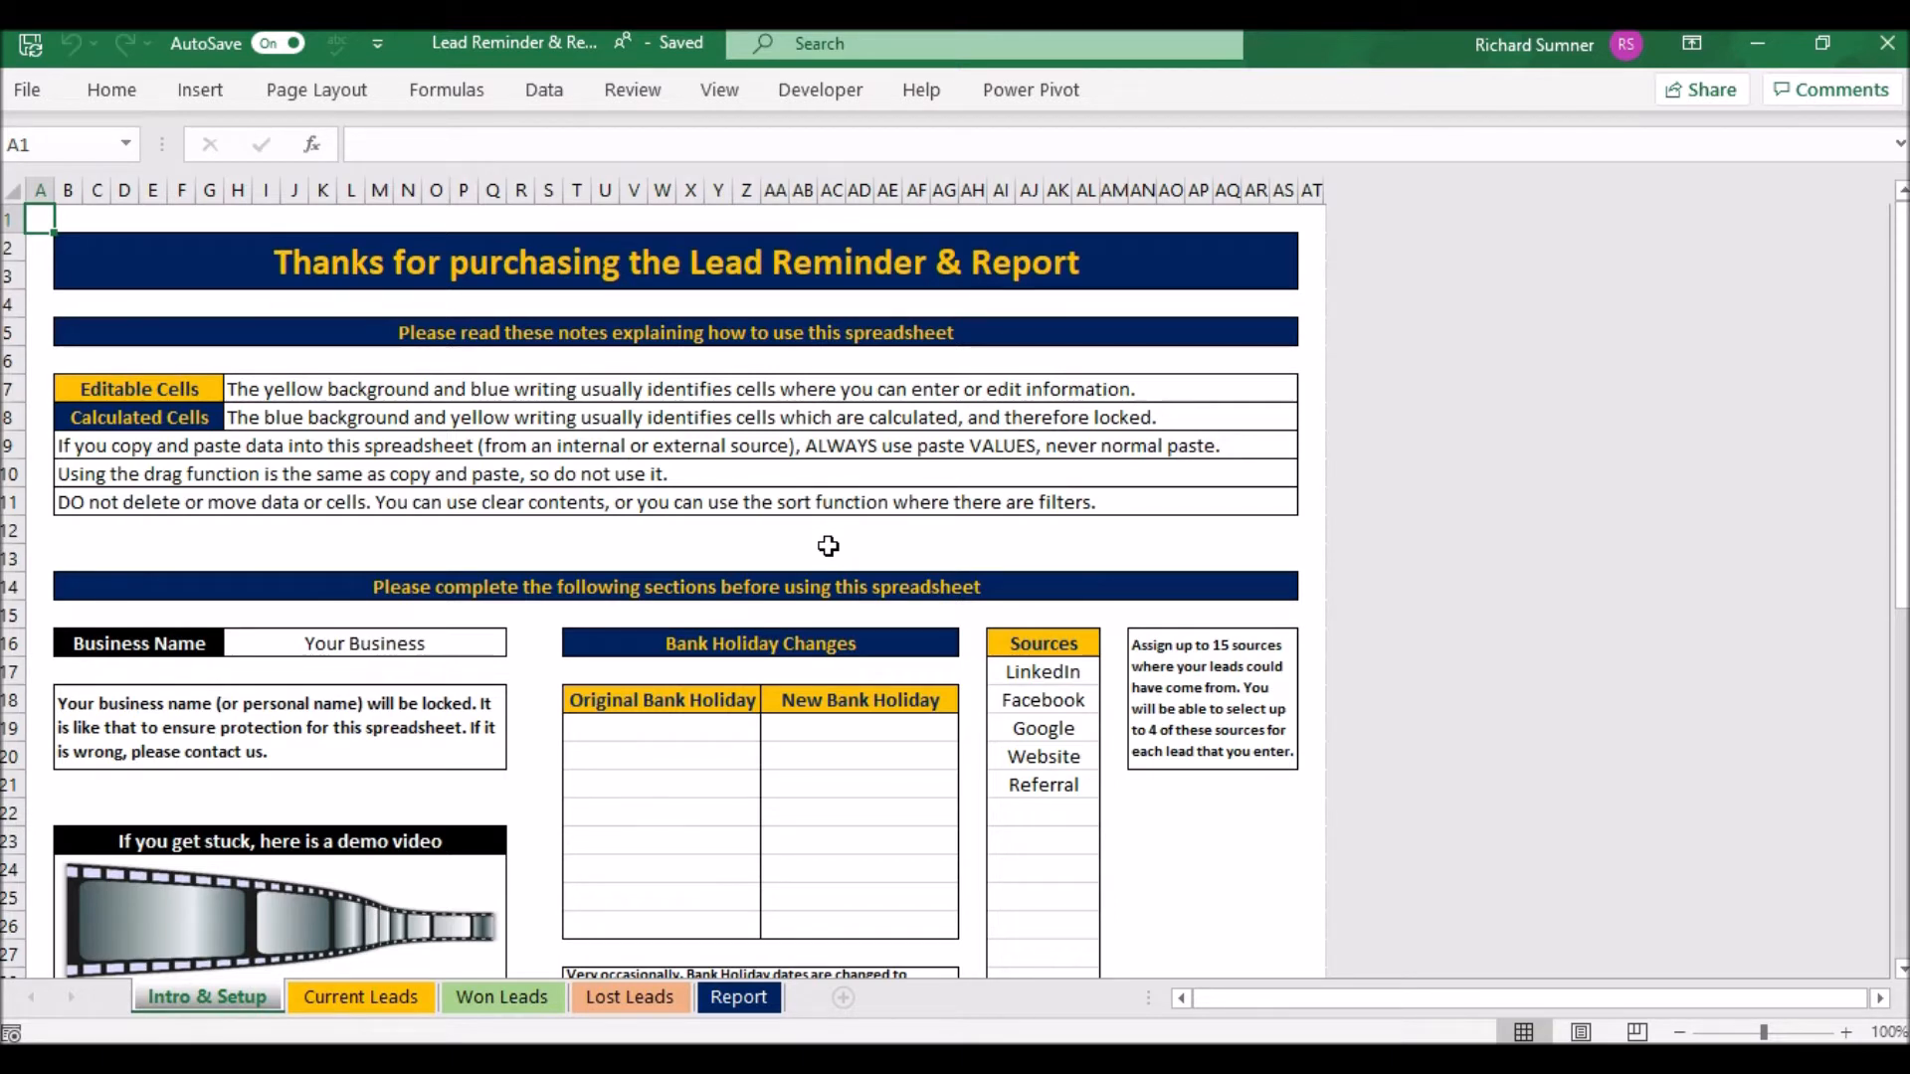
- Scroll through the Intro & Setup notes, then switch to the Current Leads sheet
{"action": "scroll", "coordinate": [829, 546], "scroll_direction": "down", "scroll_amount": 2}
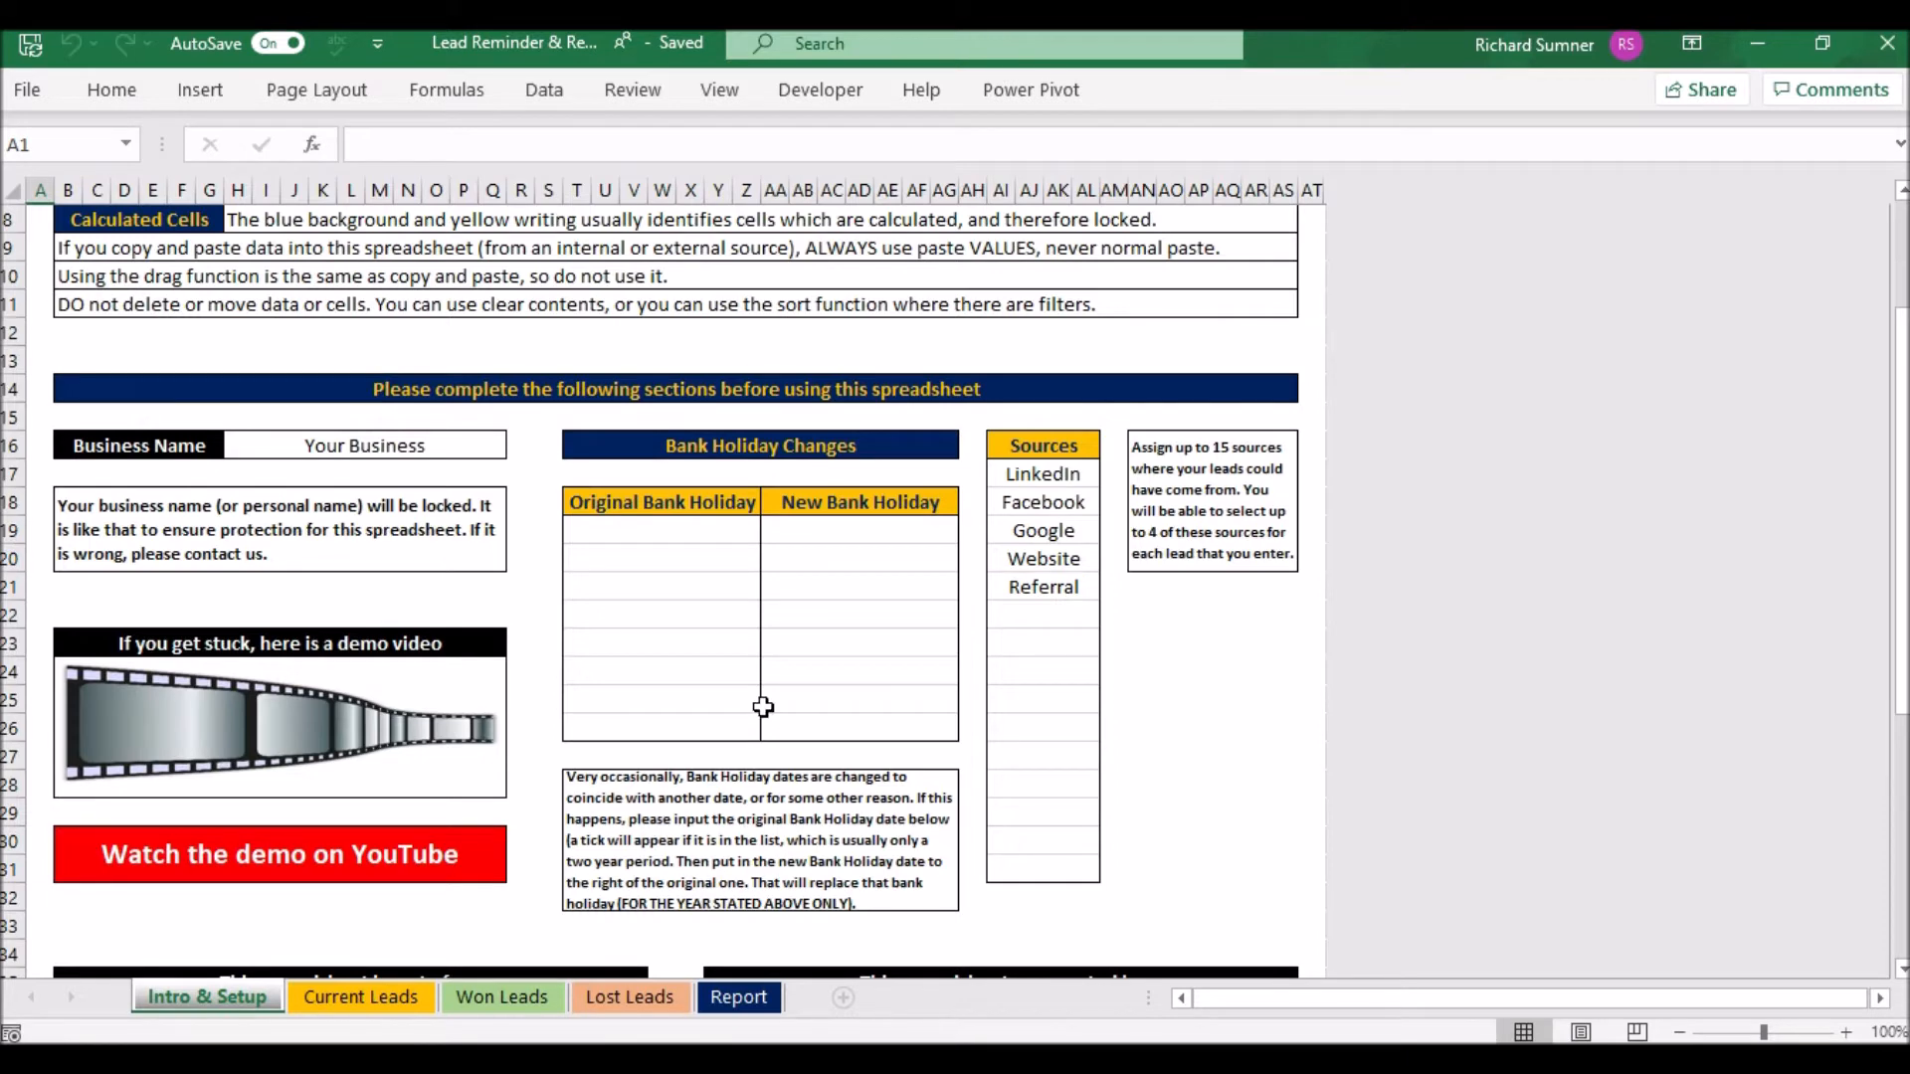
{"action": "scroll", "coordinate": [847, 641], "scroll_direction": "up", "scroll_amount": 1}
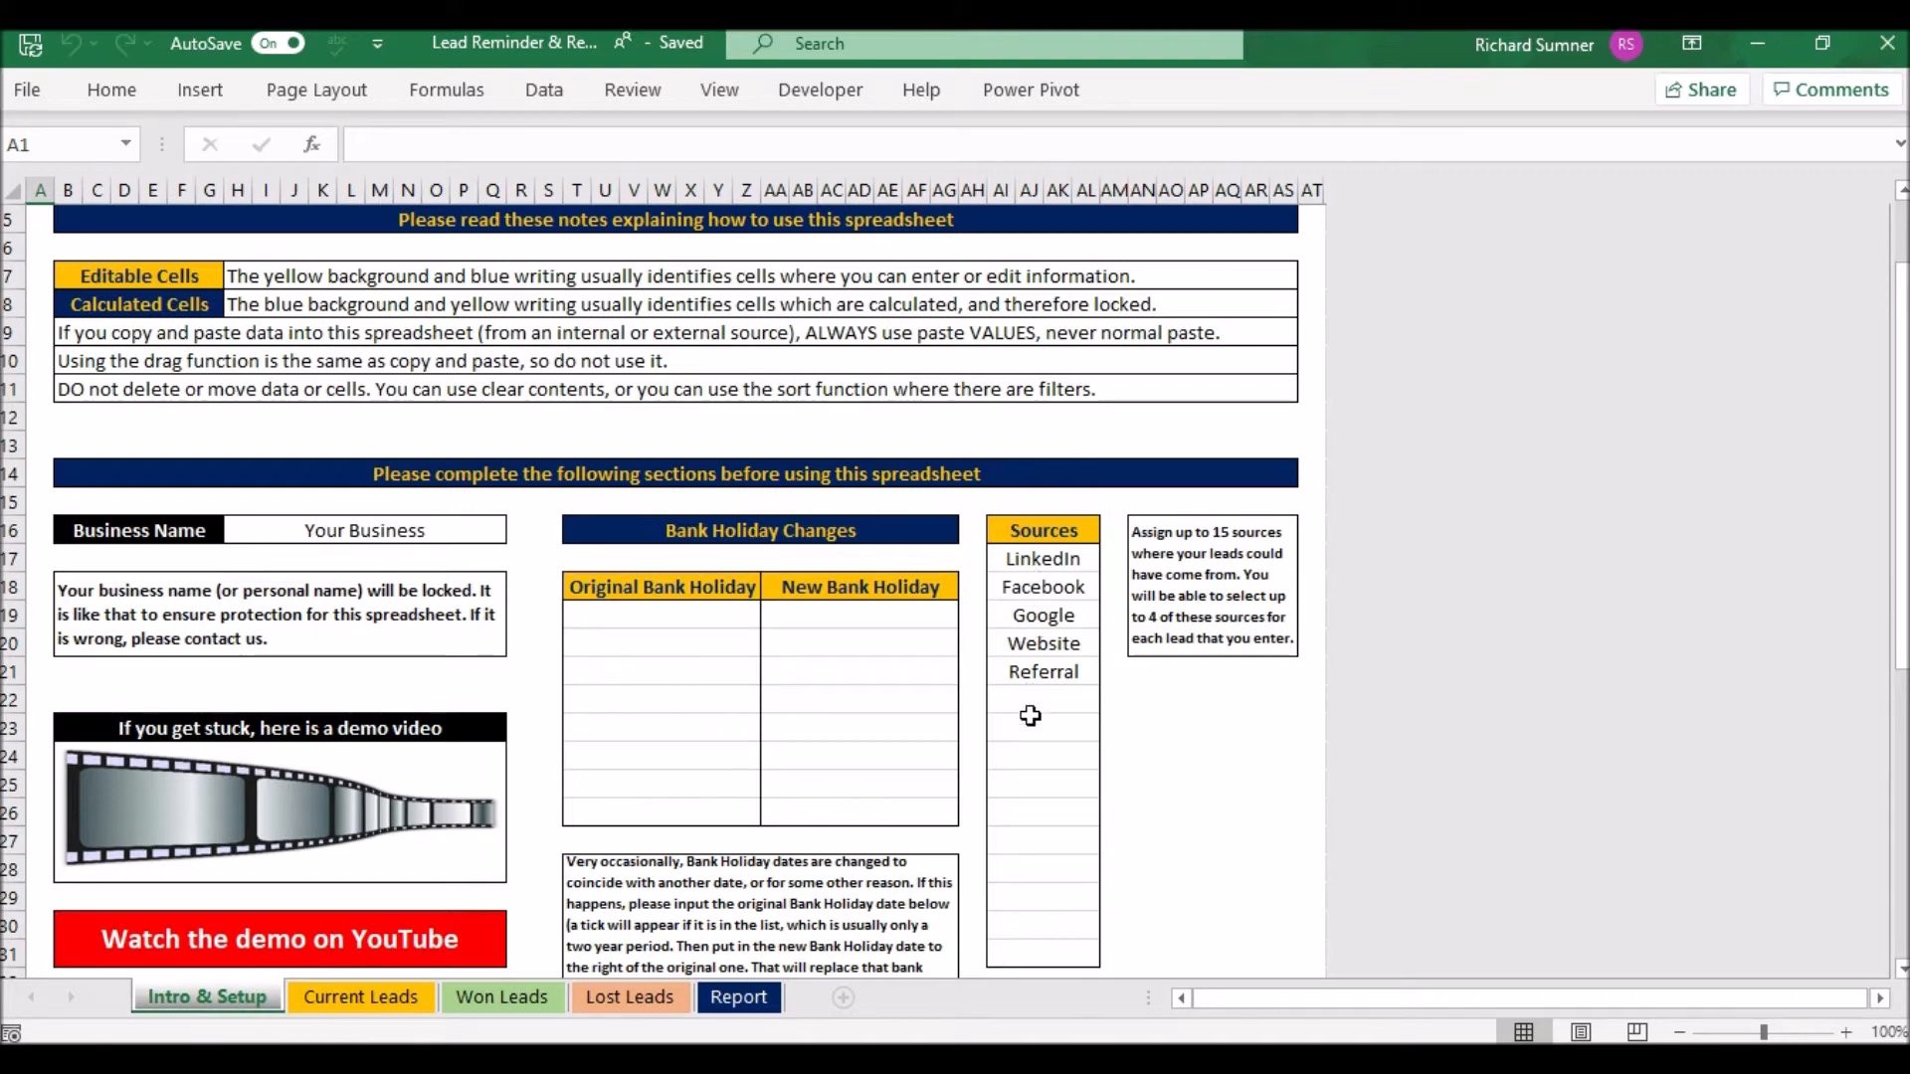
{"action": "scroll", "coordinate": [1029, 732], "scroll_direction": "down", "scroll_amount": 3}
{"action": "scroll", "coordinate": [1029, 732], "scroll_direction": "up", "scroll_amount": 5}
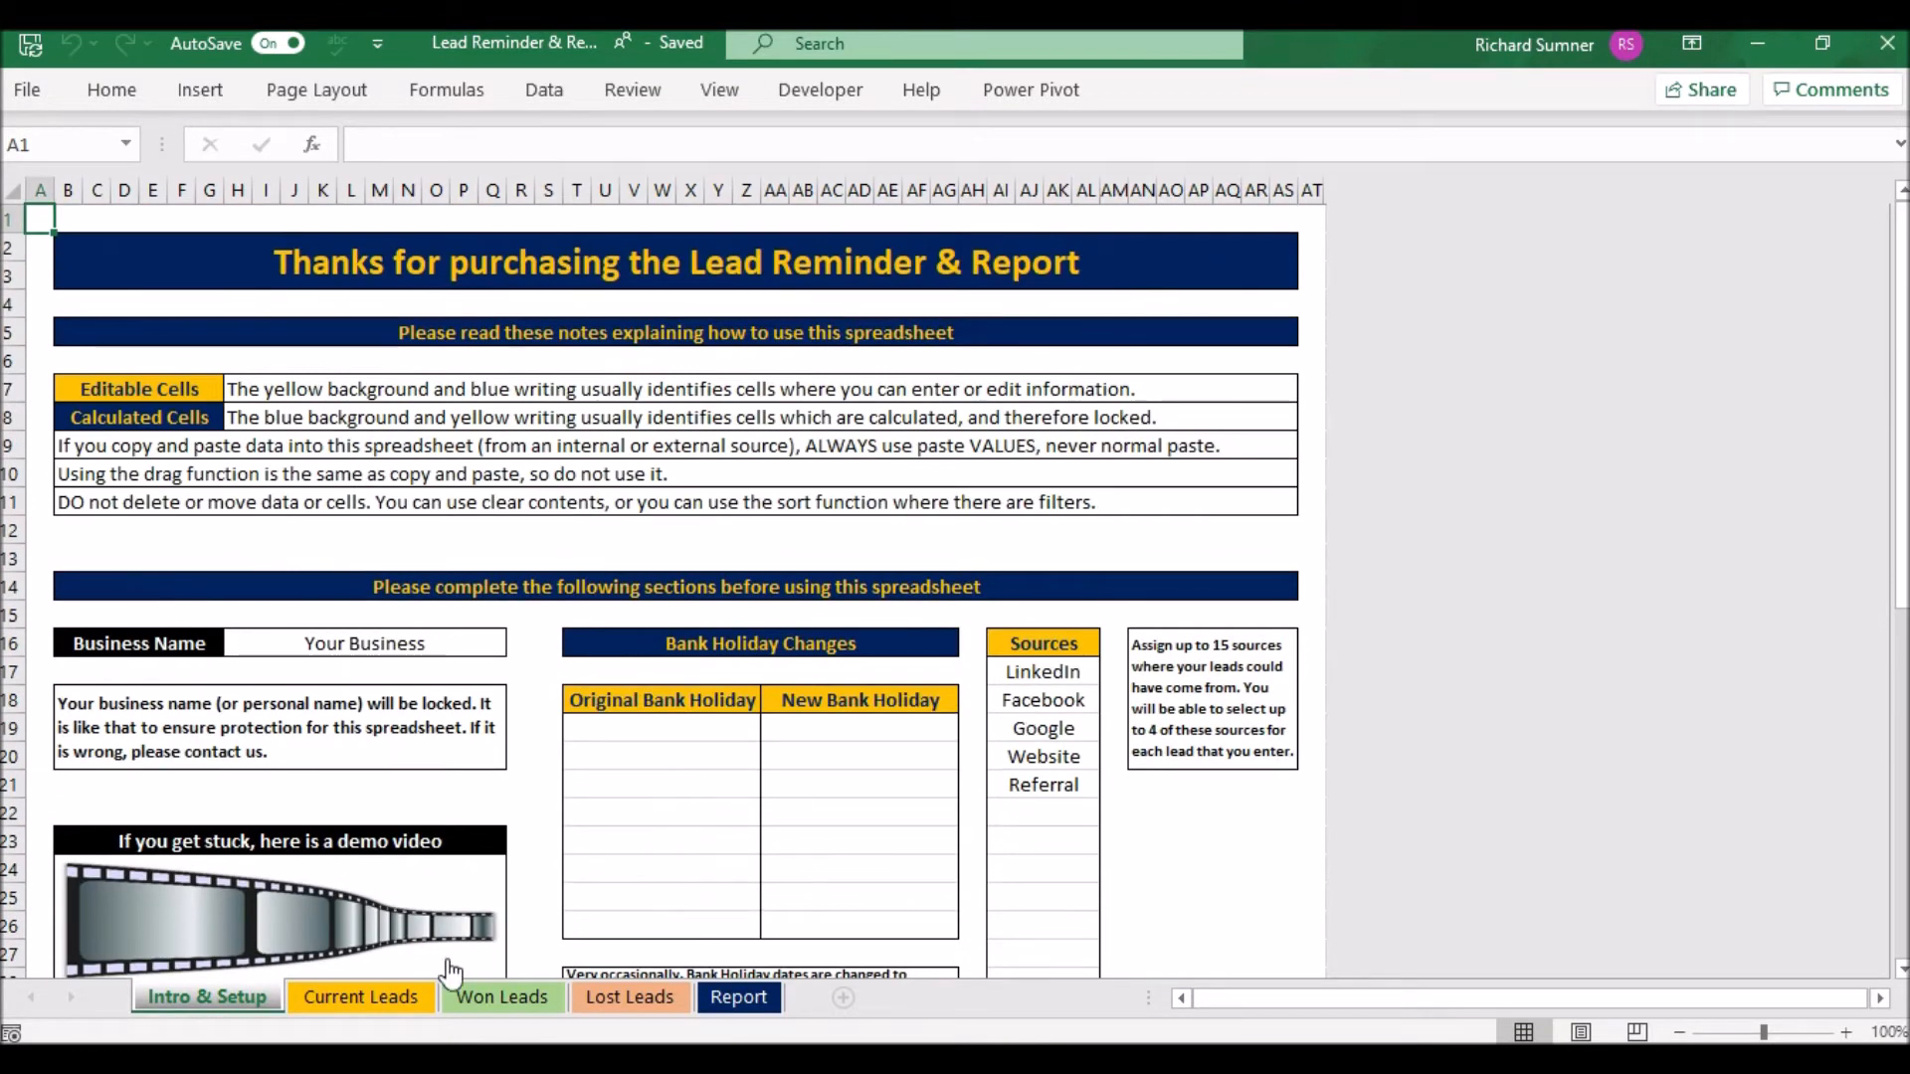
{"action": "left_click", "coordinate": [391, 994]}
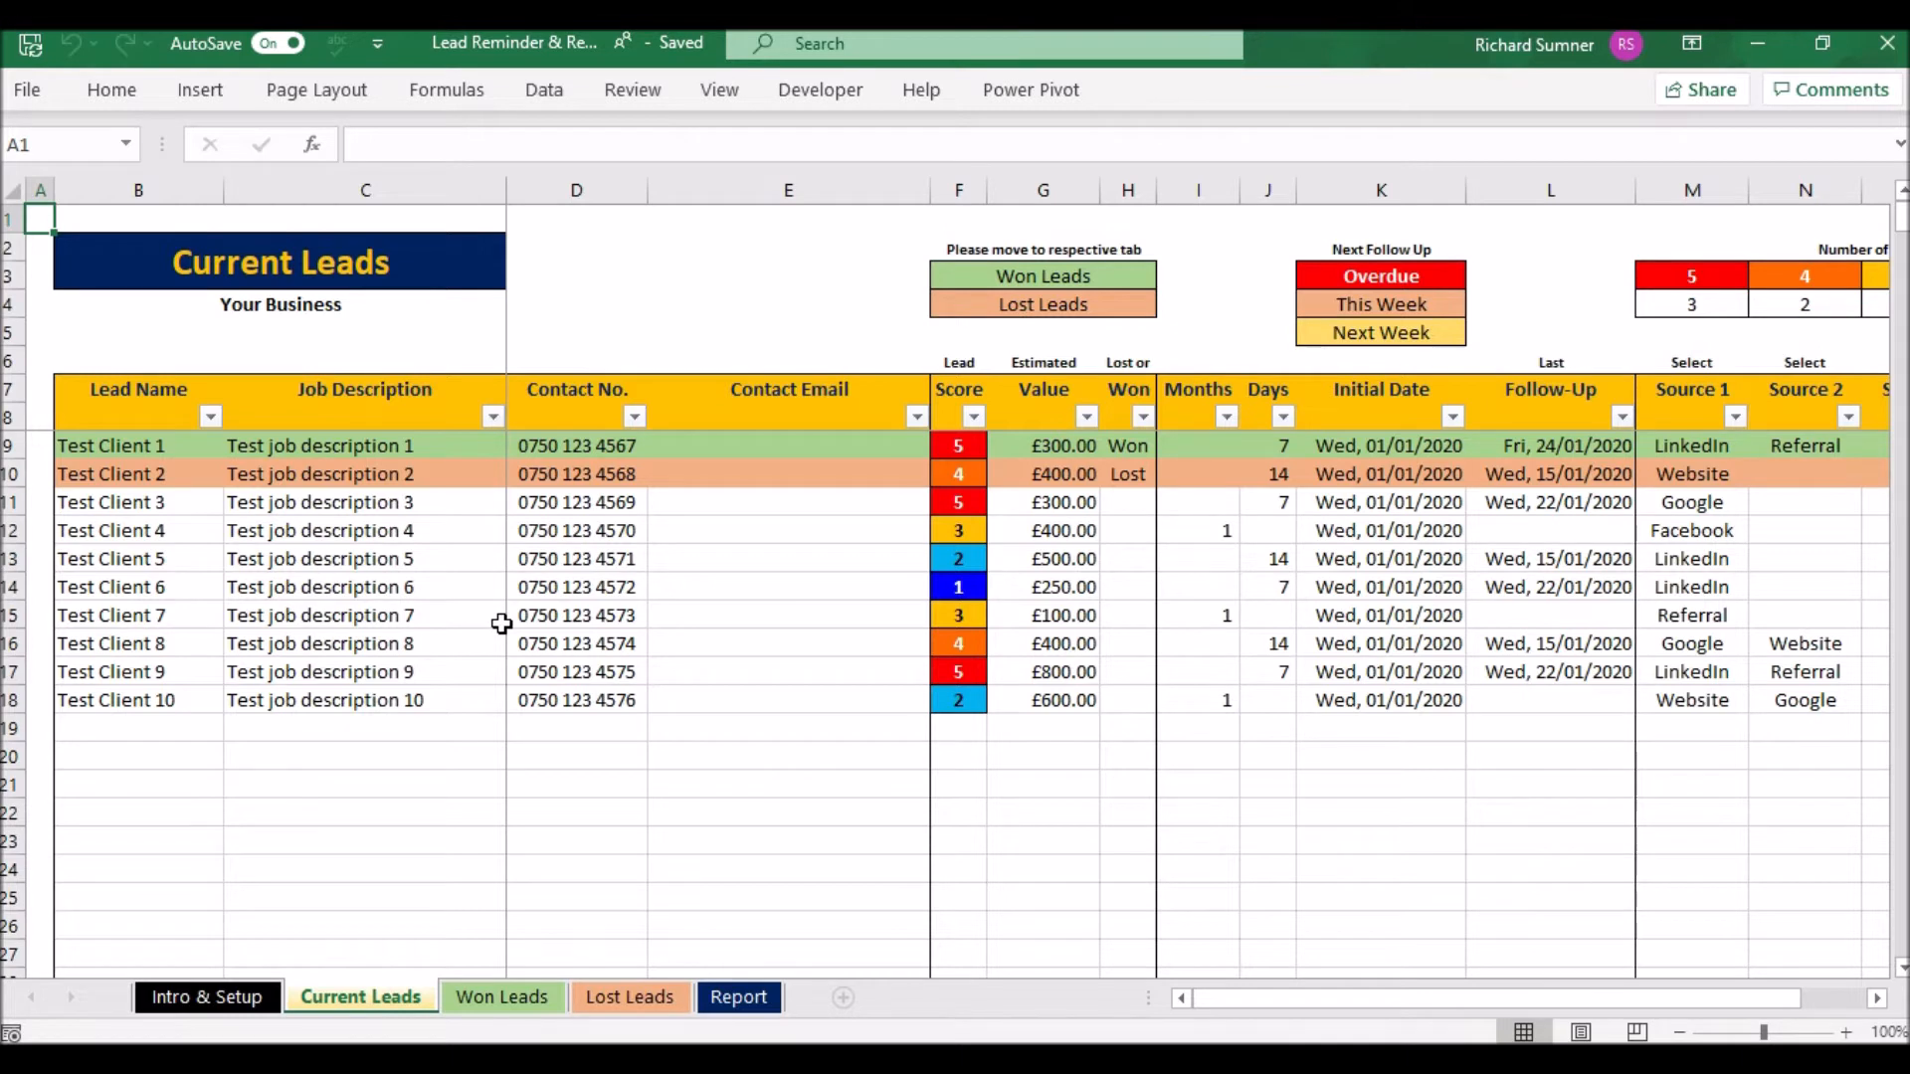
- Clear the Won and Lost marks from Test Client 1 and Test Client 2 in H9:H10
{"action": "left_click", "coordinate": [172, 731]}
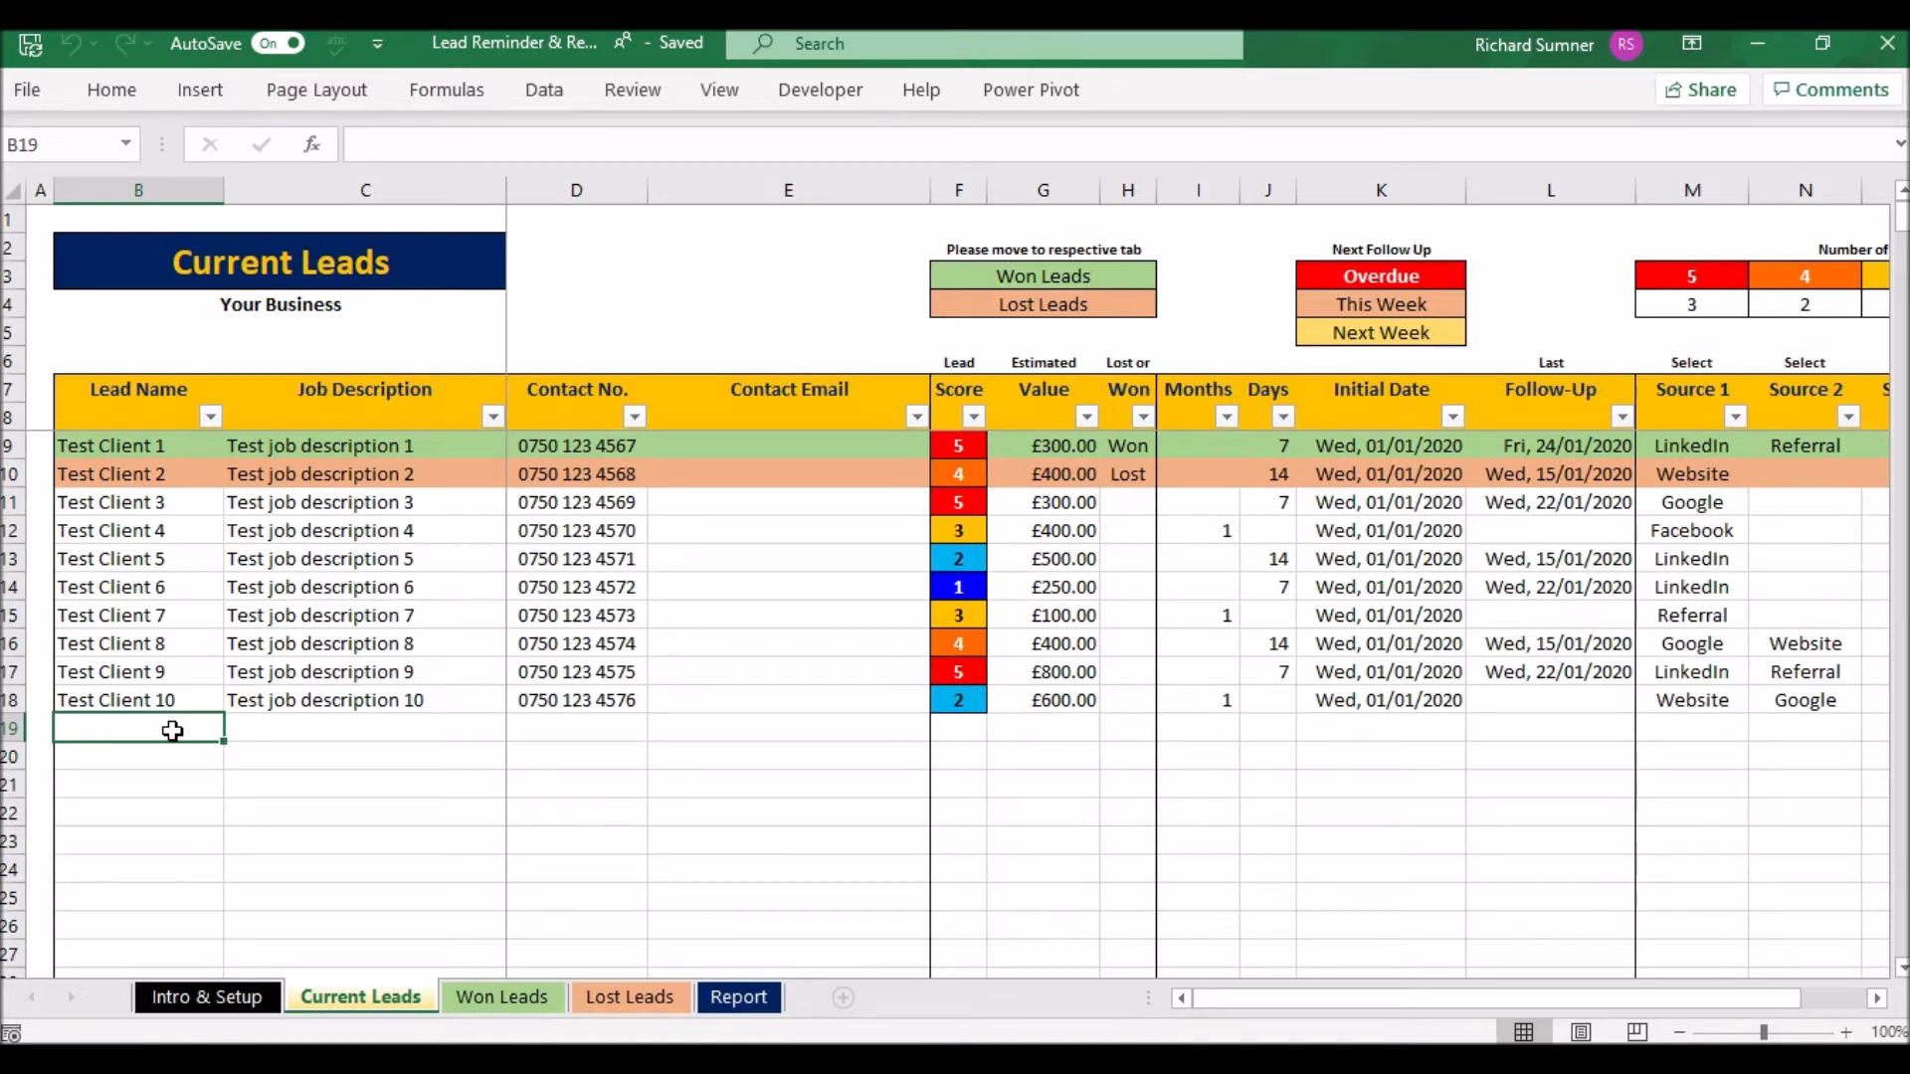
{"action": "left_click", "coordinate": [1127, 455]}
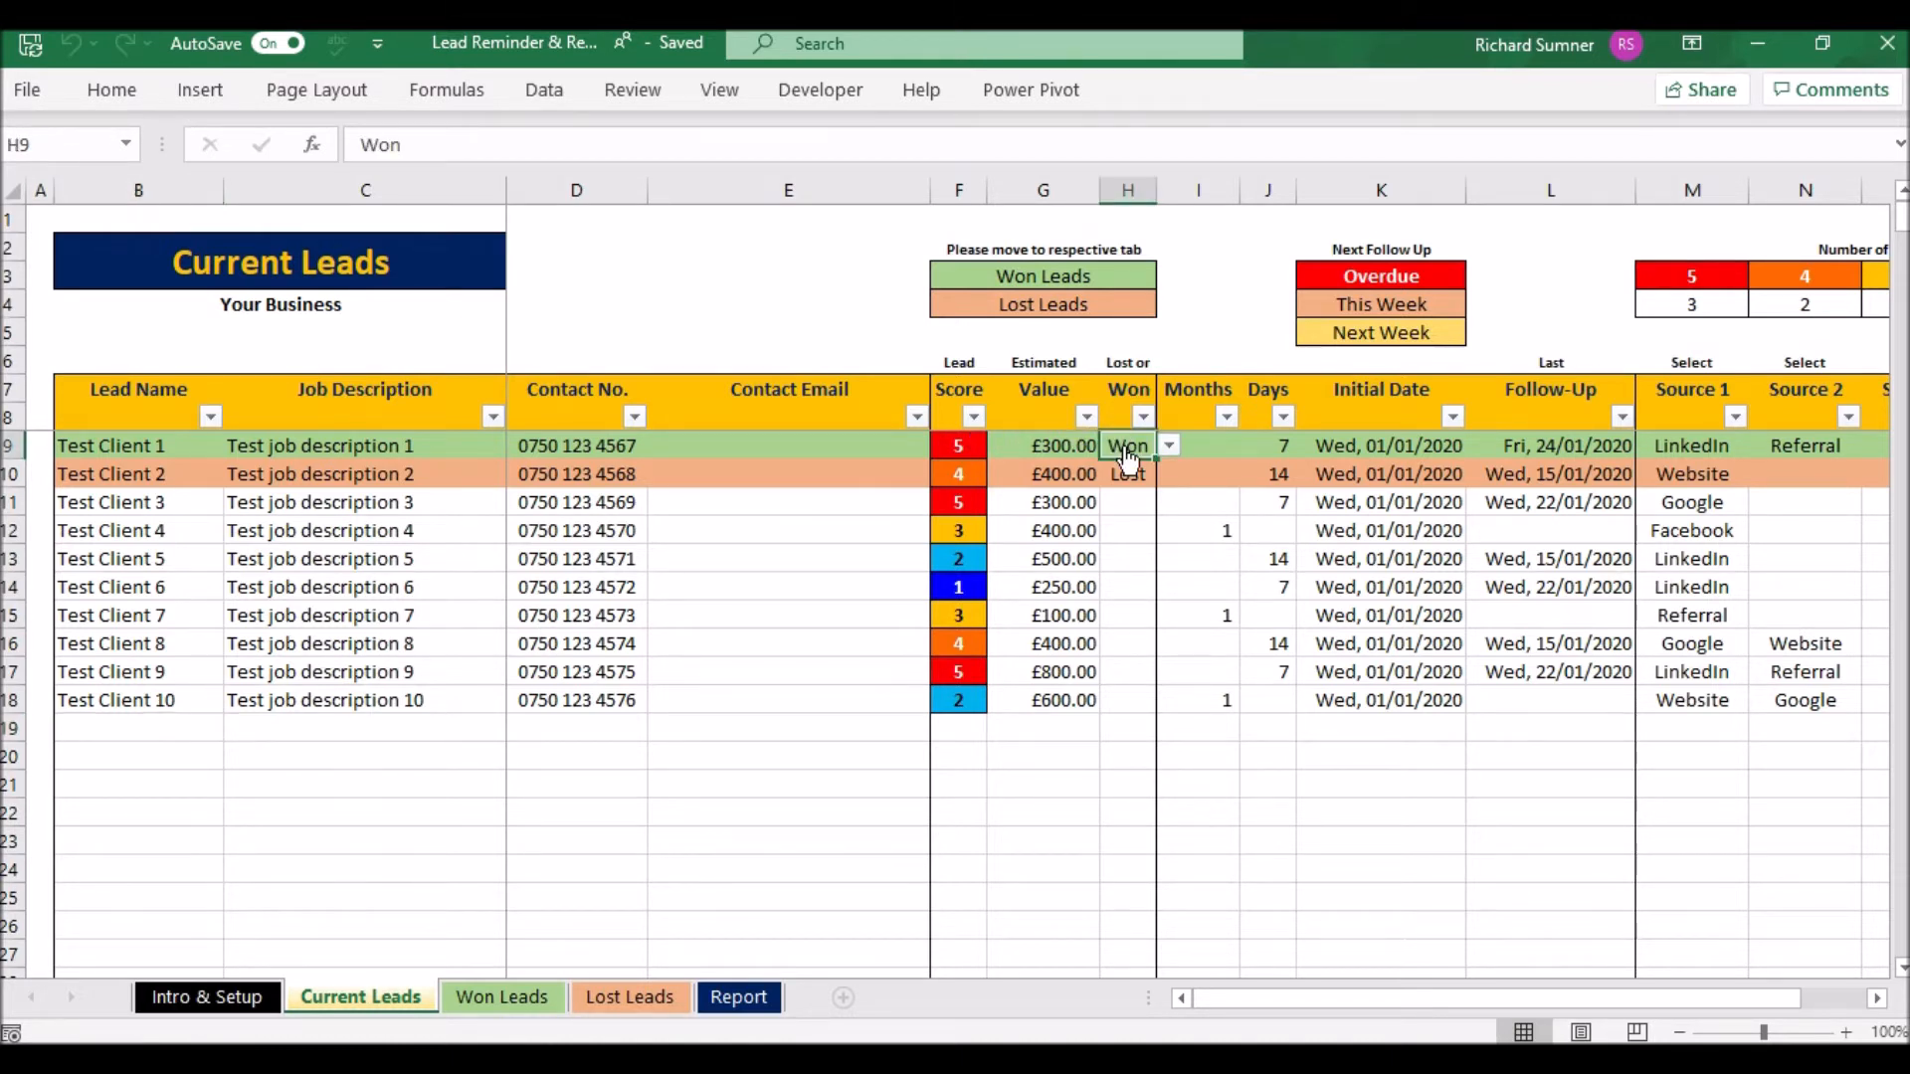
{"action": "key", "text": "BackSpace"}
{"action": "key", "text": "Return"}
{"action": "key", "text": "BackSpace"}
{"action": "key", "text": "Return"}
- Move through the lead names and job descriptions down to the last lead
{"action": "key", "text": "Up"}
{"action": "key", "text": "Up"}
{"action": "key", "text": "Up"}
{"action": "key", "text": "Up"}
{"action": "key", "text": "Down"}
{"action": "key", "text": "Down"}
{"action": "key", "text": "Down"}
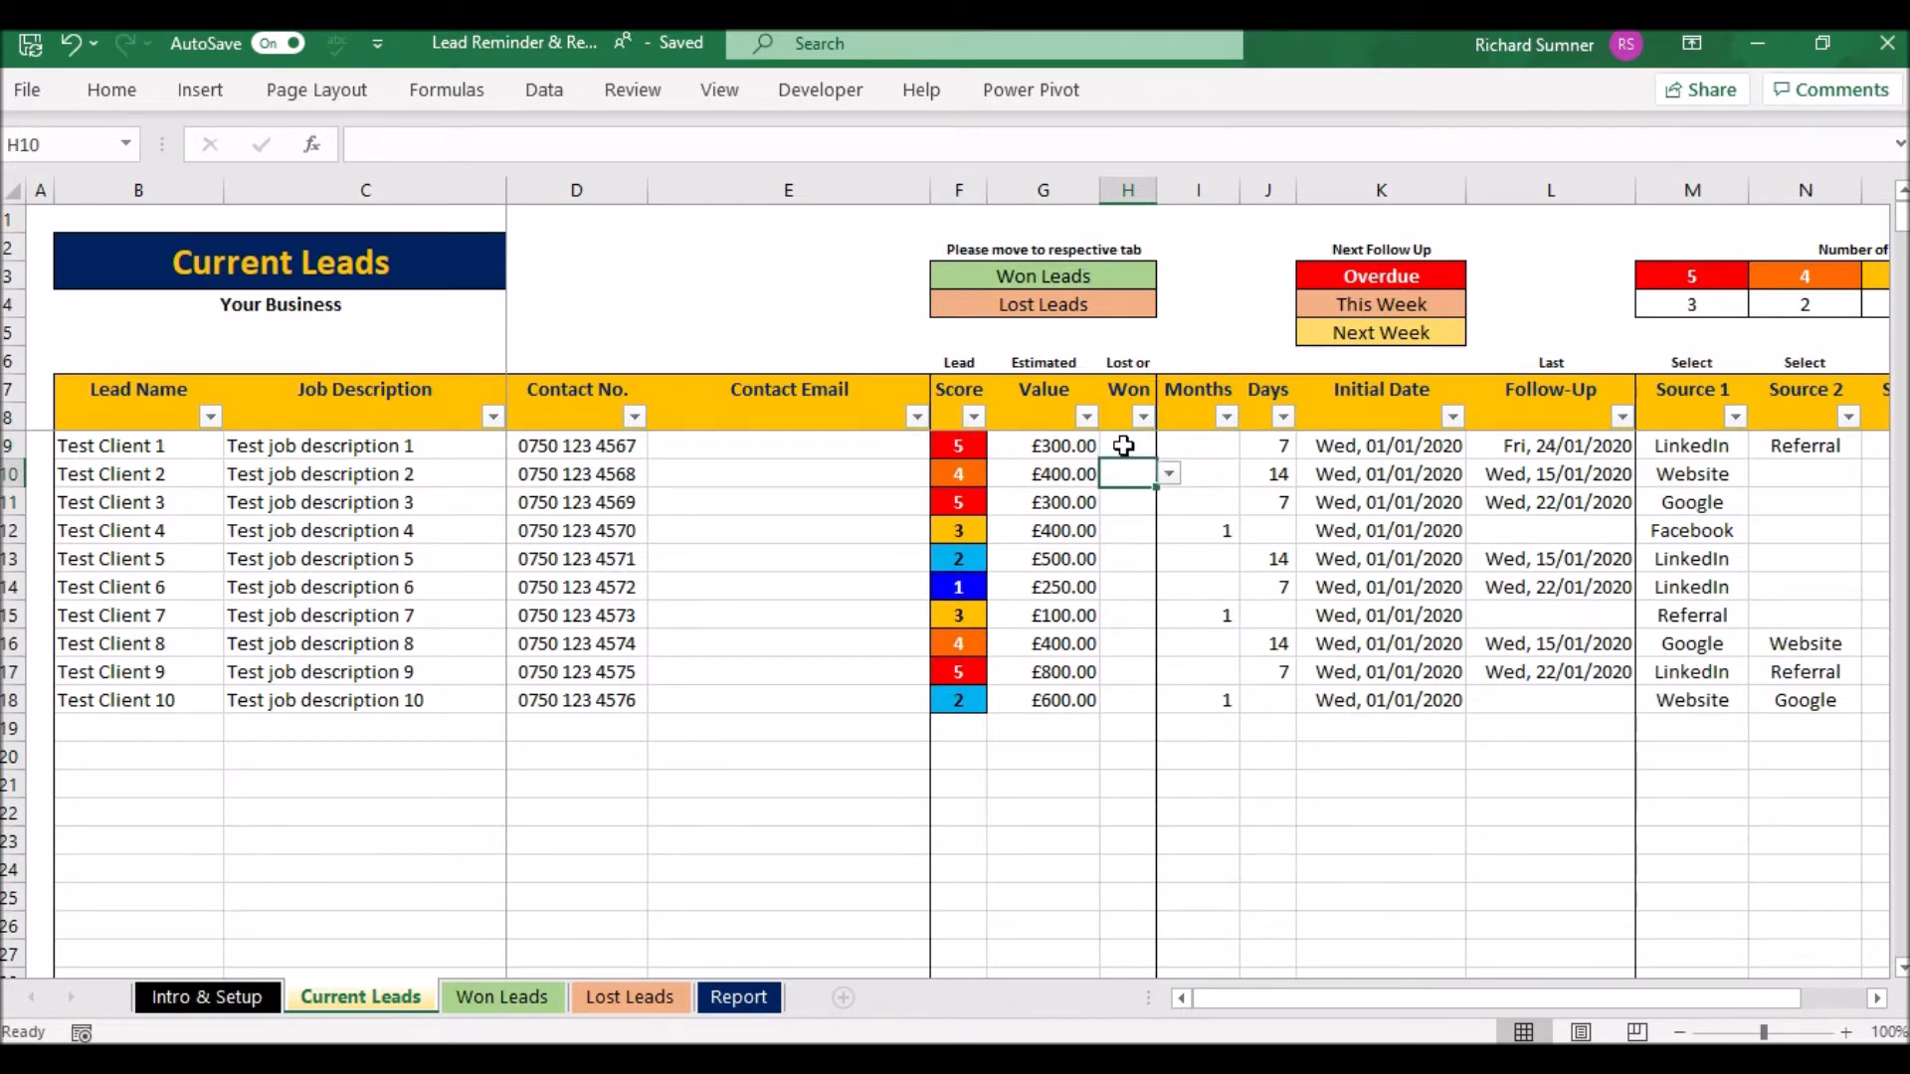
{"action": "key", "text": "Left"}
{"action": "key", "text": "Left"}
{"action": "key", "text": "Left"}
{"action": "key", "text": "Left"}
{"action": "key", "text": "Left"}
{"action": "key", "text": "Left"}
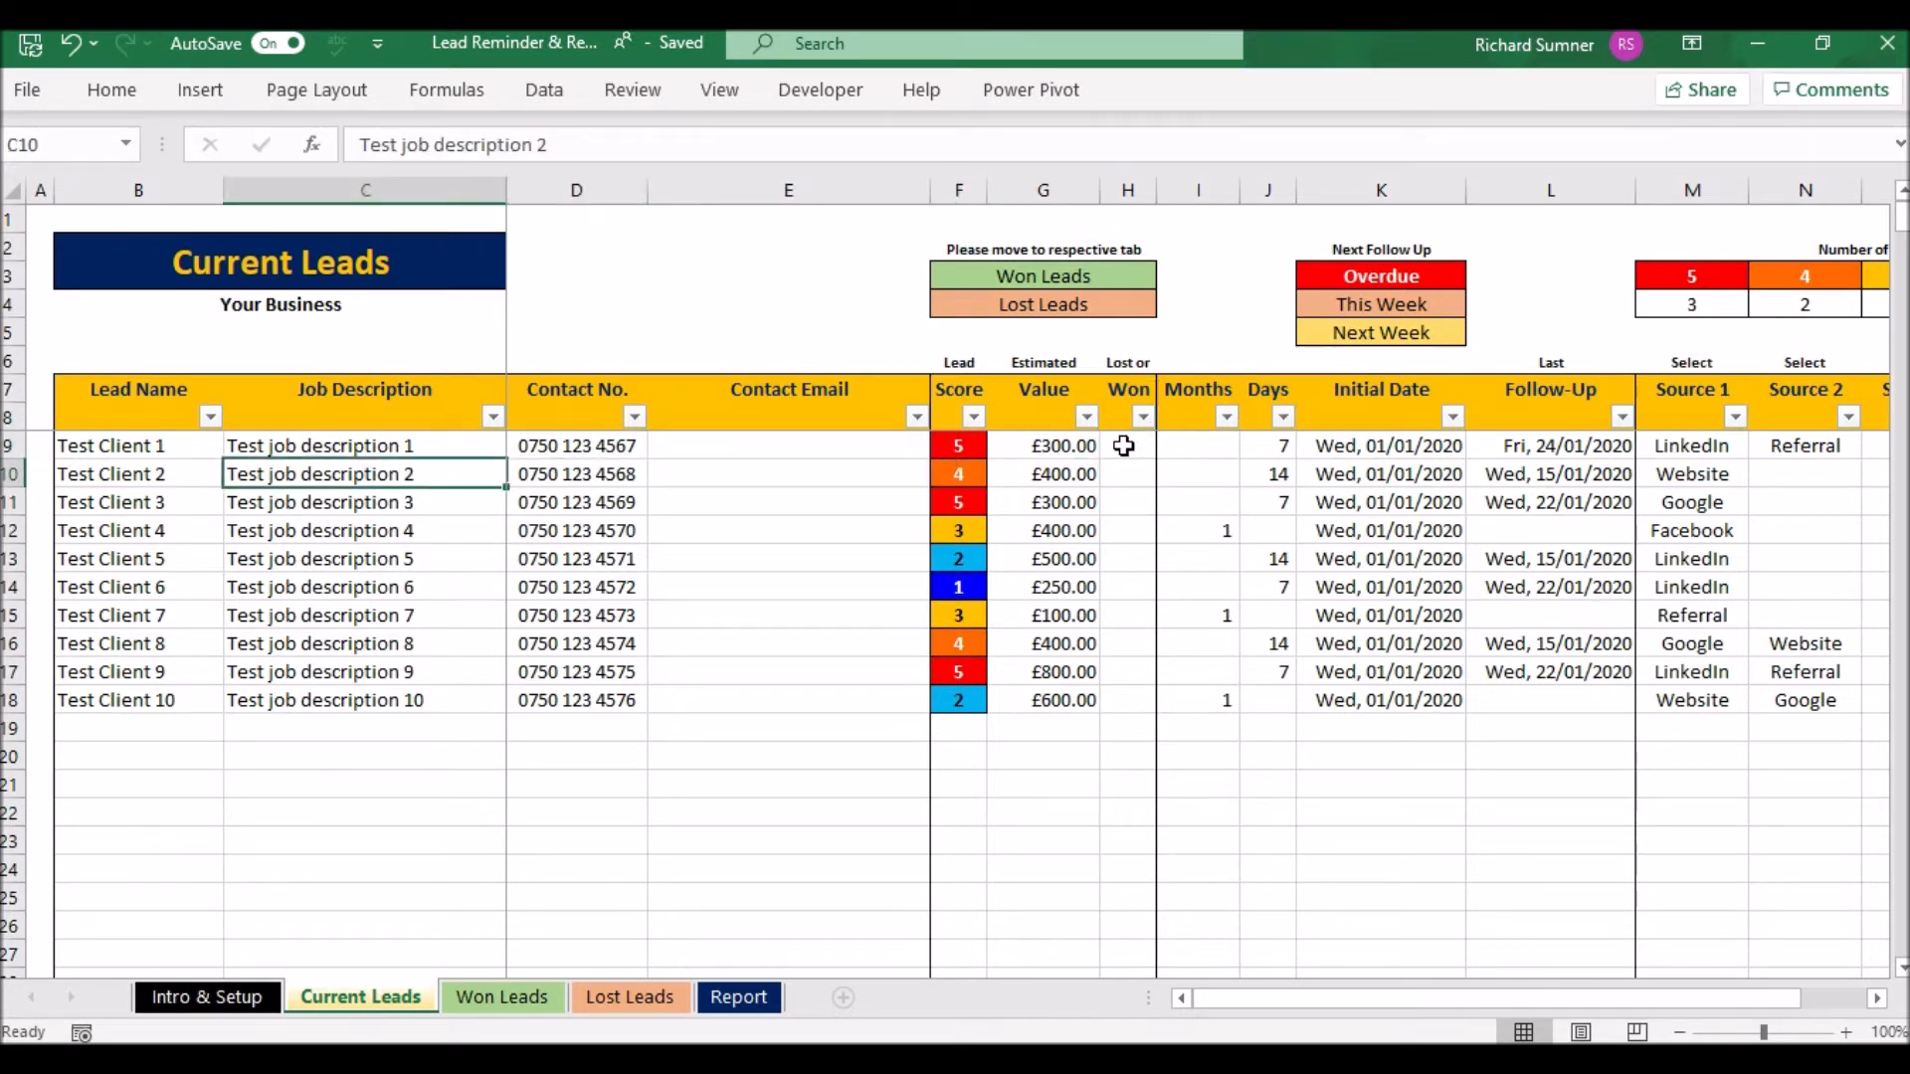
{"action": "key", "text": "Down"}
{"action": "key", "text": "Down"}
{"action": "key", "text": "Down"}
{"action": "key", "text": "Down"}
{"action": "key", "text": "Down"}
{"action": "key", "text": "Down"}
{"action": "key", "text": "Down"}
{"action": "key", "text": "Down"}
{"action": "key", "text": "Down"}
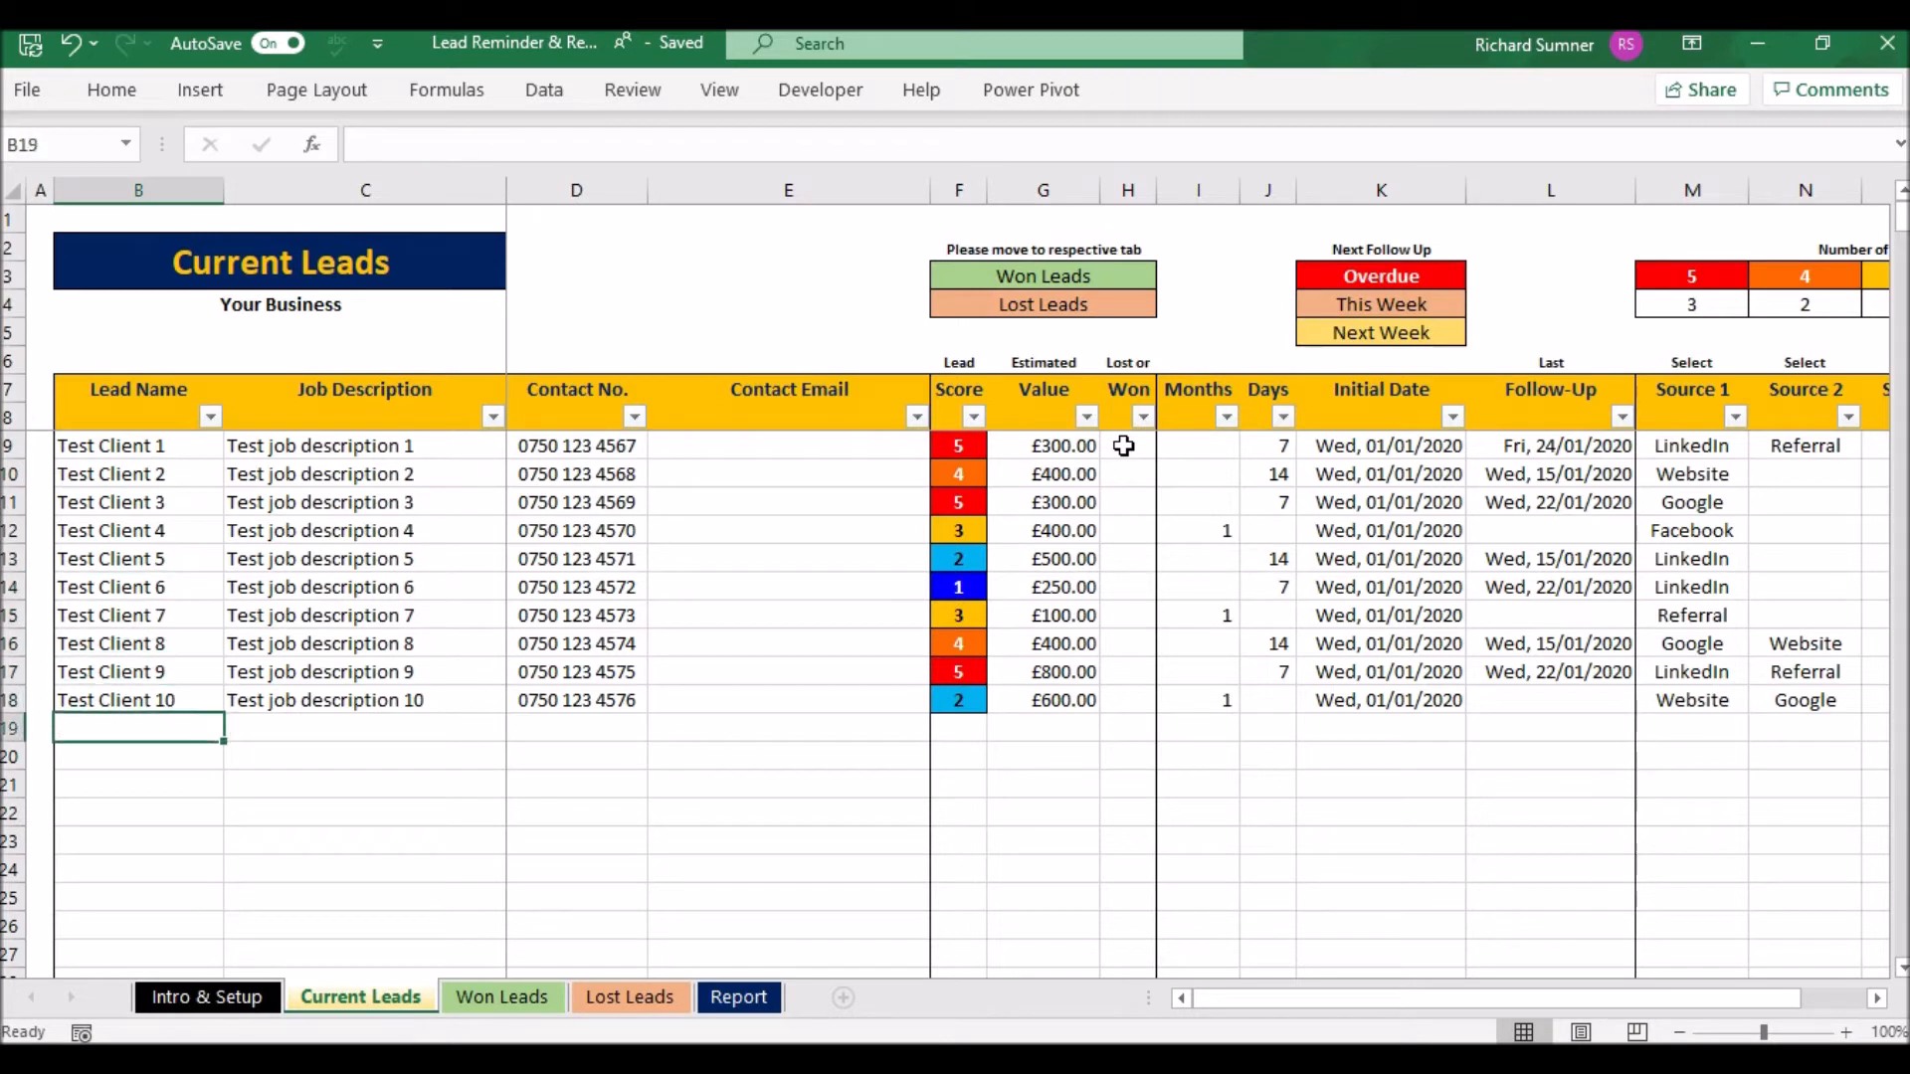
{"action": "key", "text": "Right"}
{"action": "key", "text": "Up"}
{"action": "key", "text": "Up"}
{"action": "key", "text": "Up"}
{"action": "key", "text": "Up"}
{"action": "key", "text": "Up"}
{"action": "key", "text": "Up"}
{"action": "key", "text": "Up"}
{"action": "key", "text": "Up"}
{"action": "key", "text": "Up"}
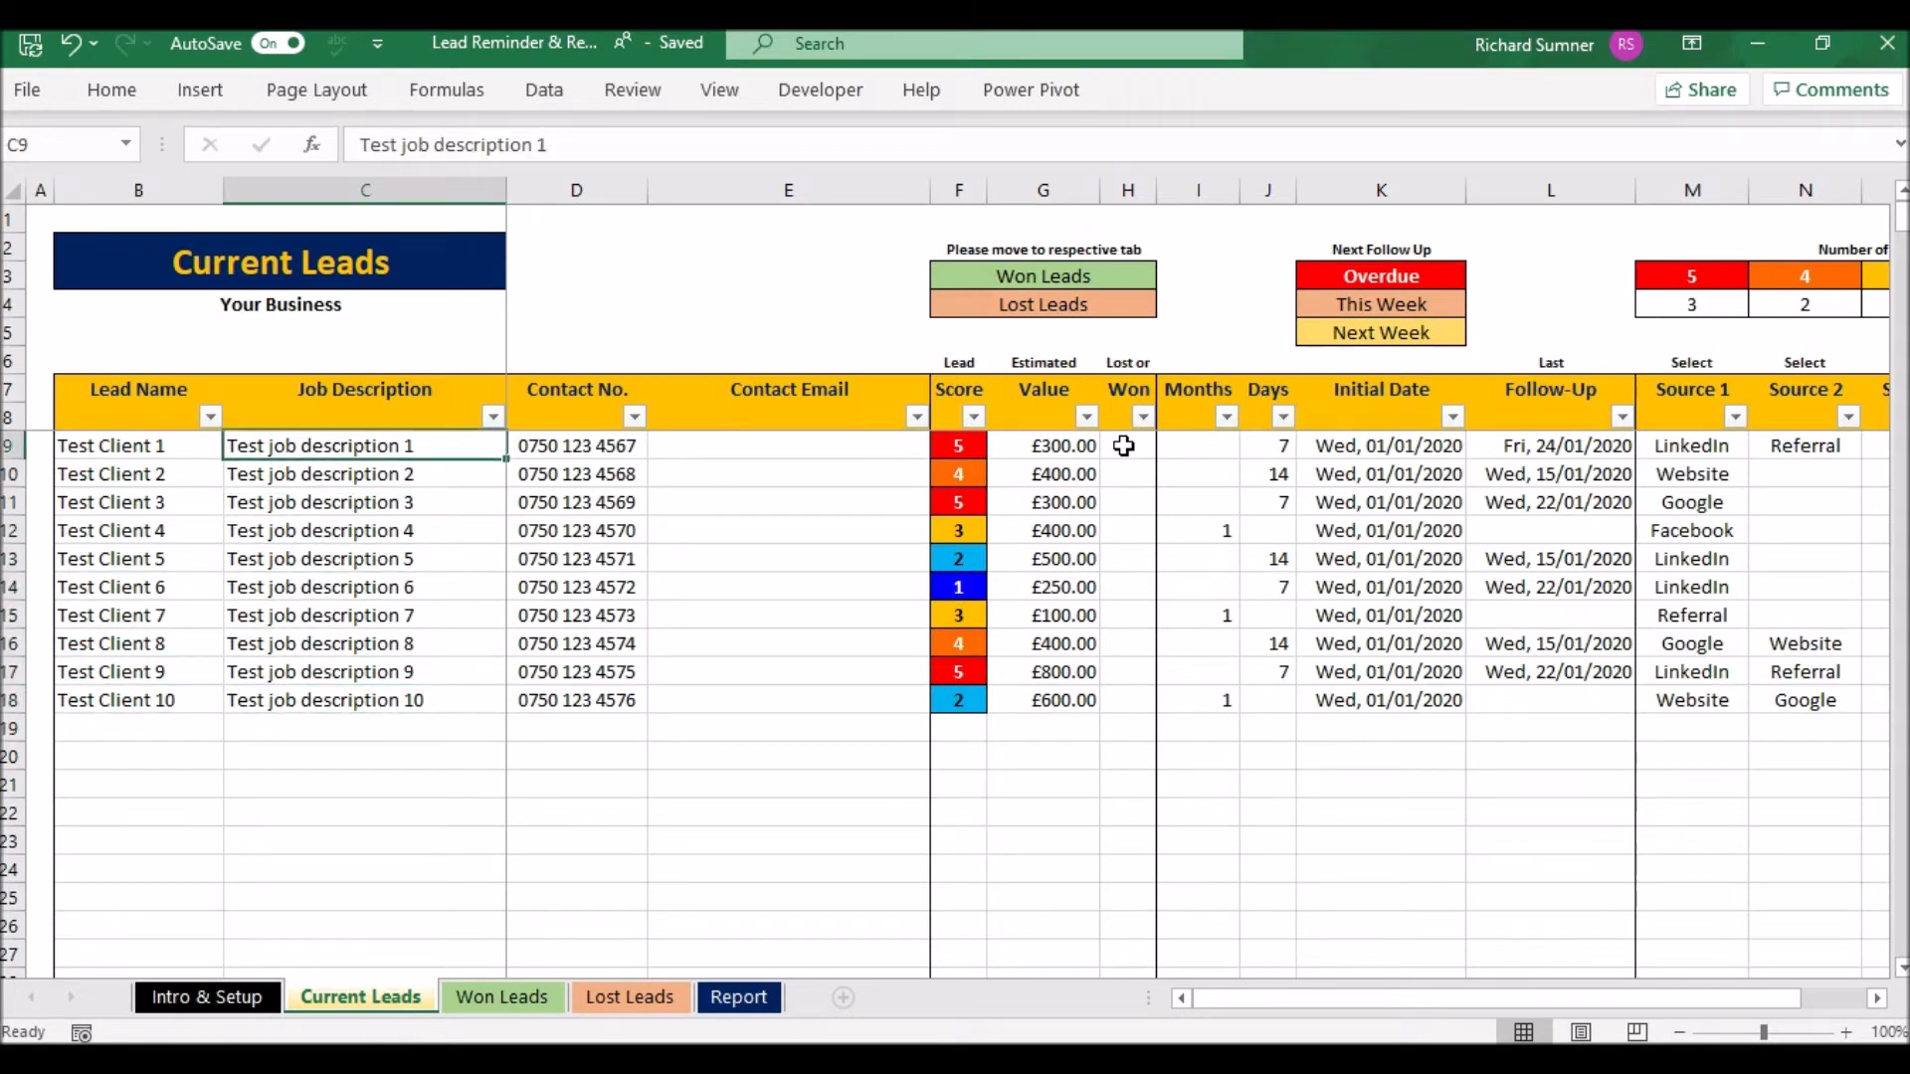
{"action": "key", "text": "Down"}
{"action": "key", "text": "Down"}
{"action": "key", "text": "Down"}
{"action": "key", "text": "Down"}
{"action": "key", "text": "Down"}
{"action": "key", "text": "Down"}
{"action": "key", "text": "Down"}
{"action": "key", "text": "Down"}
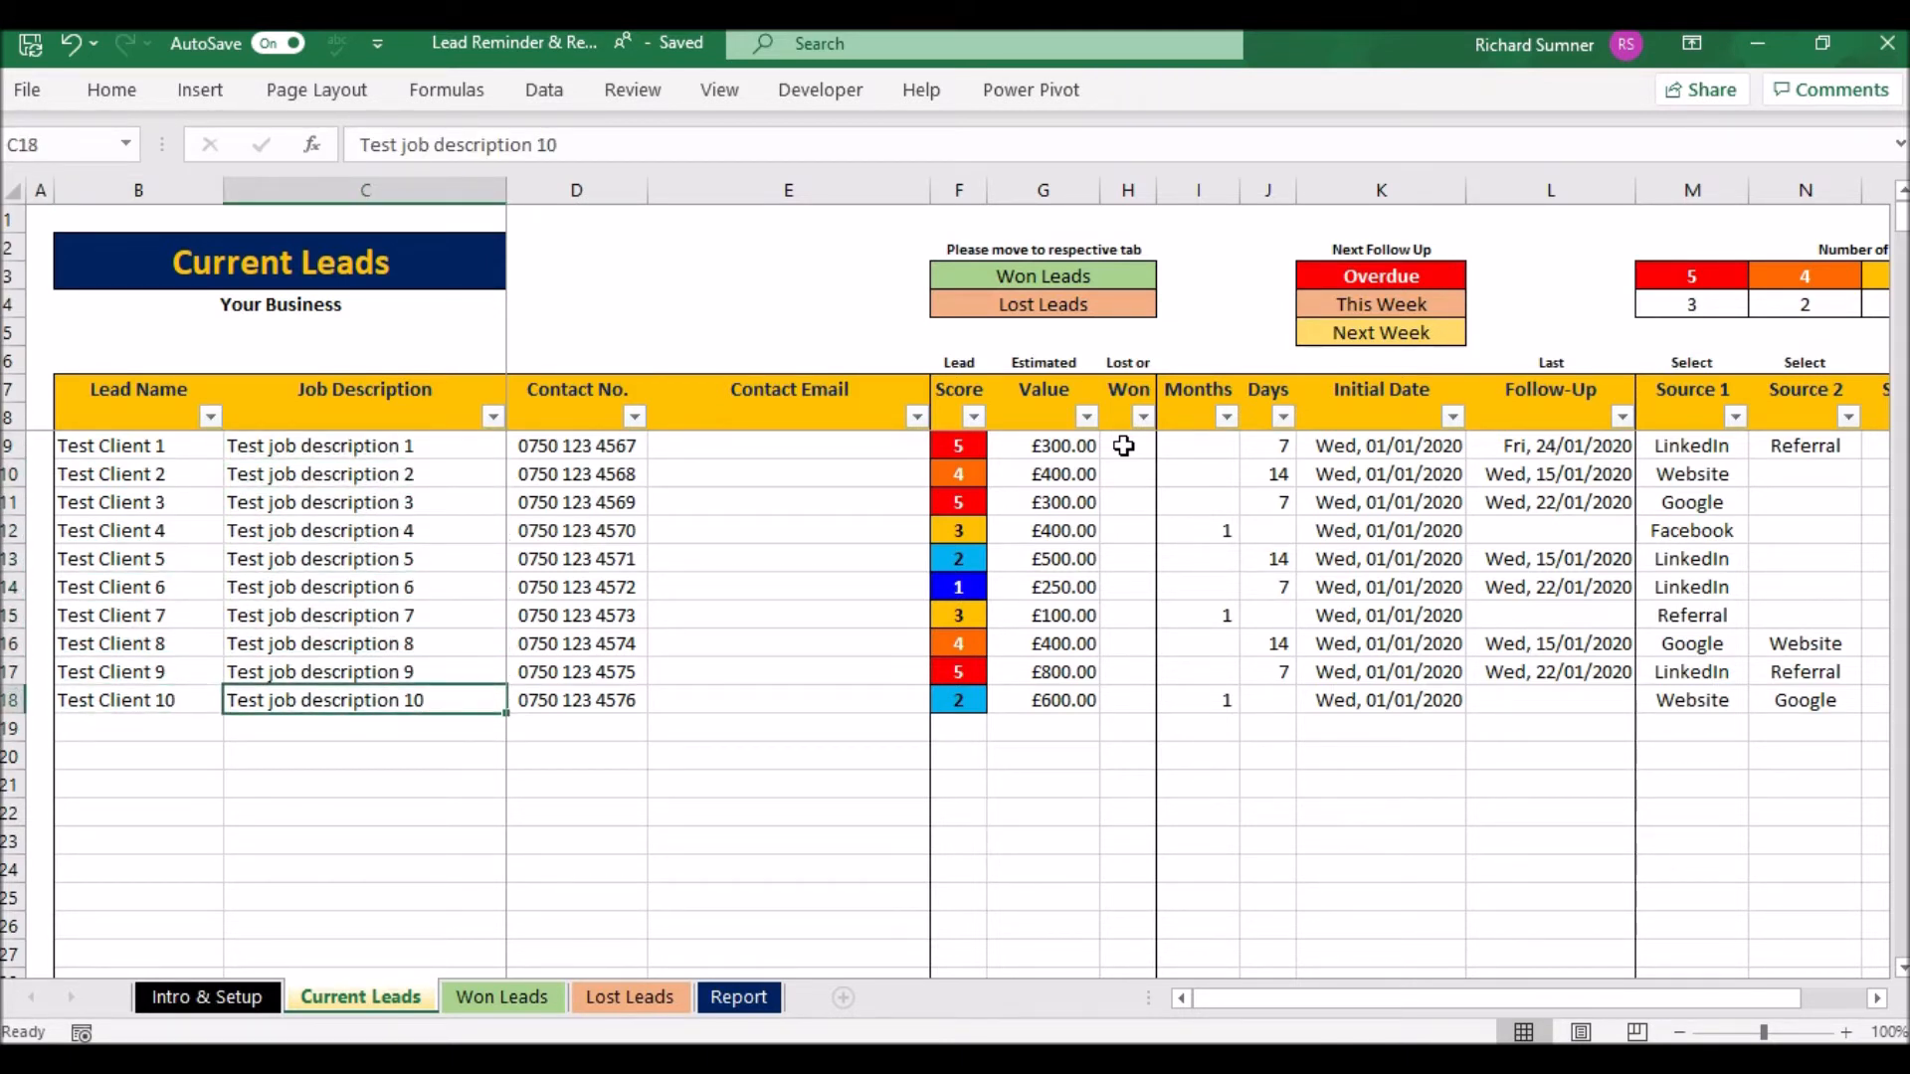
- Check the contact numbers, emails and Lead Score cells near the end of the list
{"action": "key", "text": "Right"}
{"action": "key", "text": "Up"}
{"action": "key", "text": "Up"}
{"action": "key", "text": "Up"}
{"action": "key", "text": "Up"}
{"action": "key", "text": "Up"}
{"action": "key", "text": "Up"}
{"action": "key", "text": "Up"}
{"action": "key", "text": "Up"}
{"action": "key", "text": "Up"}
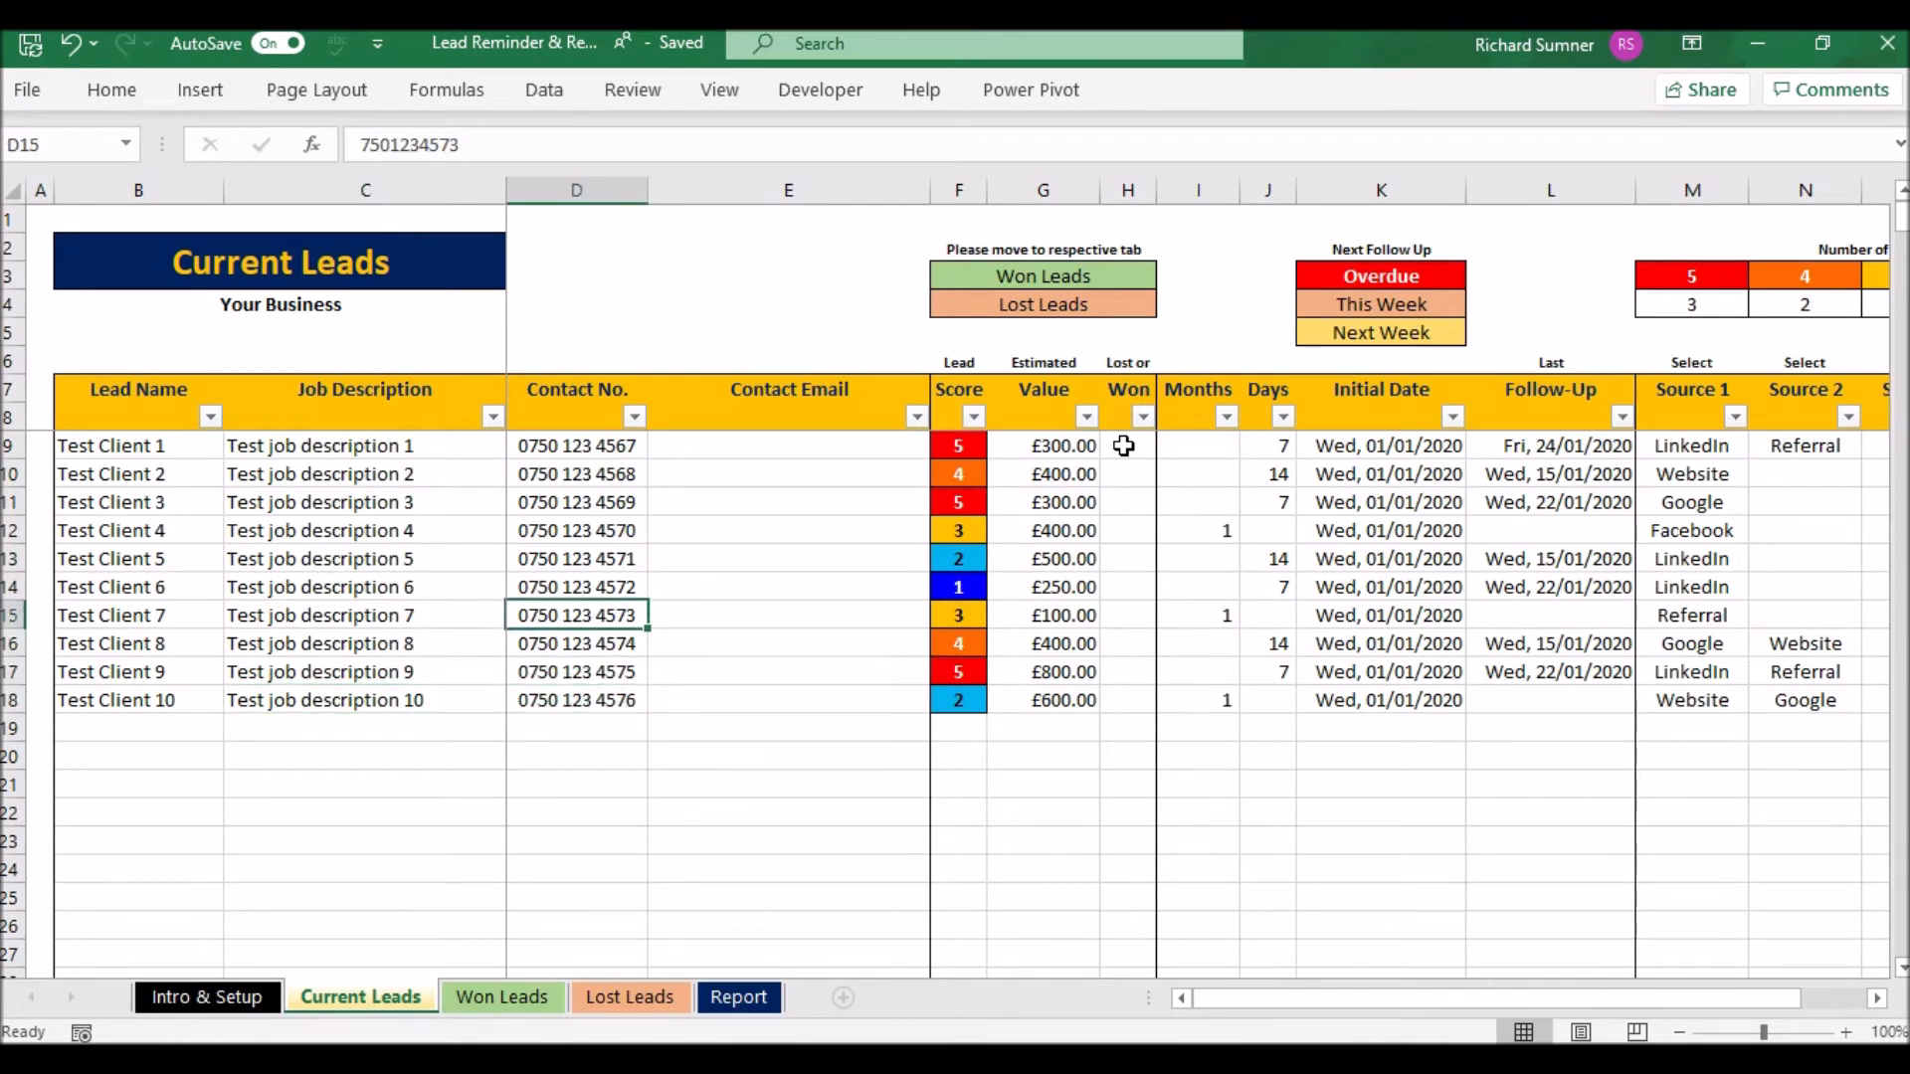
{"action": "key", "text": "Right"}
{"action": "key", "text": "Down"}
{"action": "key", "text": "Down"}
{"action": "key", "text": "Down"}
{"action": "key", "text": "Down"}
{"action": "key", "text": "Down"}
{"action": "key", "text": "Down"}
{"action": "key", "text": "Down"}
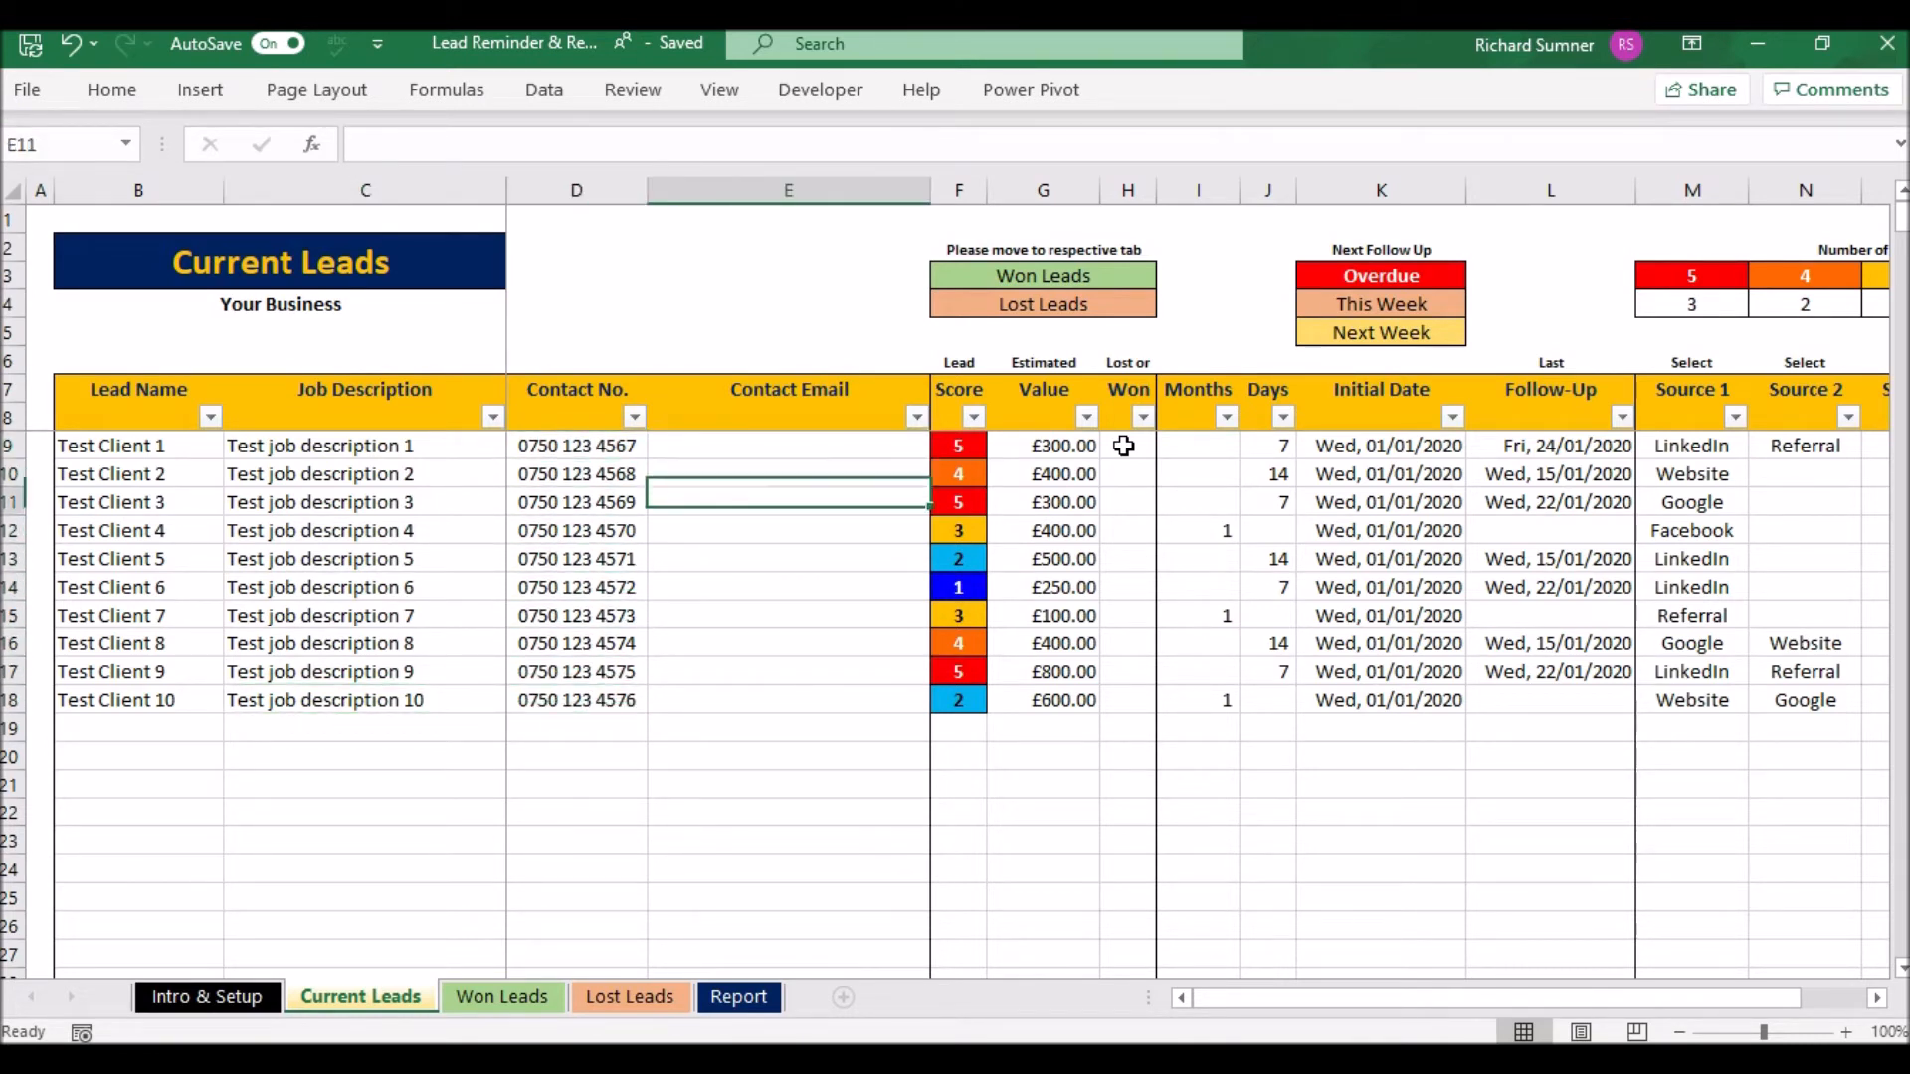
{"action": "key", "text": "Down"}
{"action": "key", "text": "Down"}
{"action": "key", "text": "Down"}
{"action": "key", "text": "Right"}
{"action": "key", "text": "Up"}
{"action": "key", "text": "Up"}
{"action": "key", "text": "Down"}
{"action": "key", "text": "Down"}
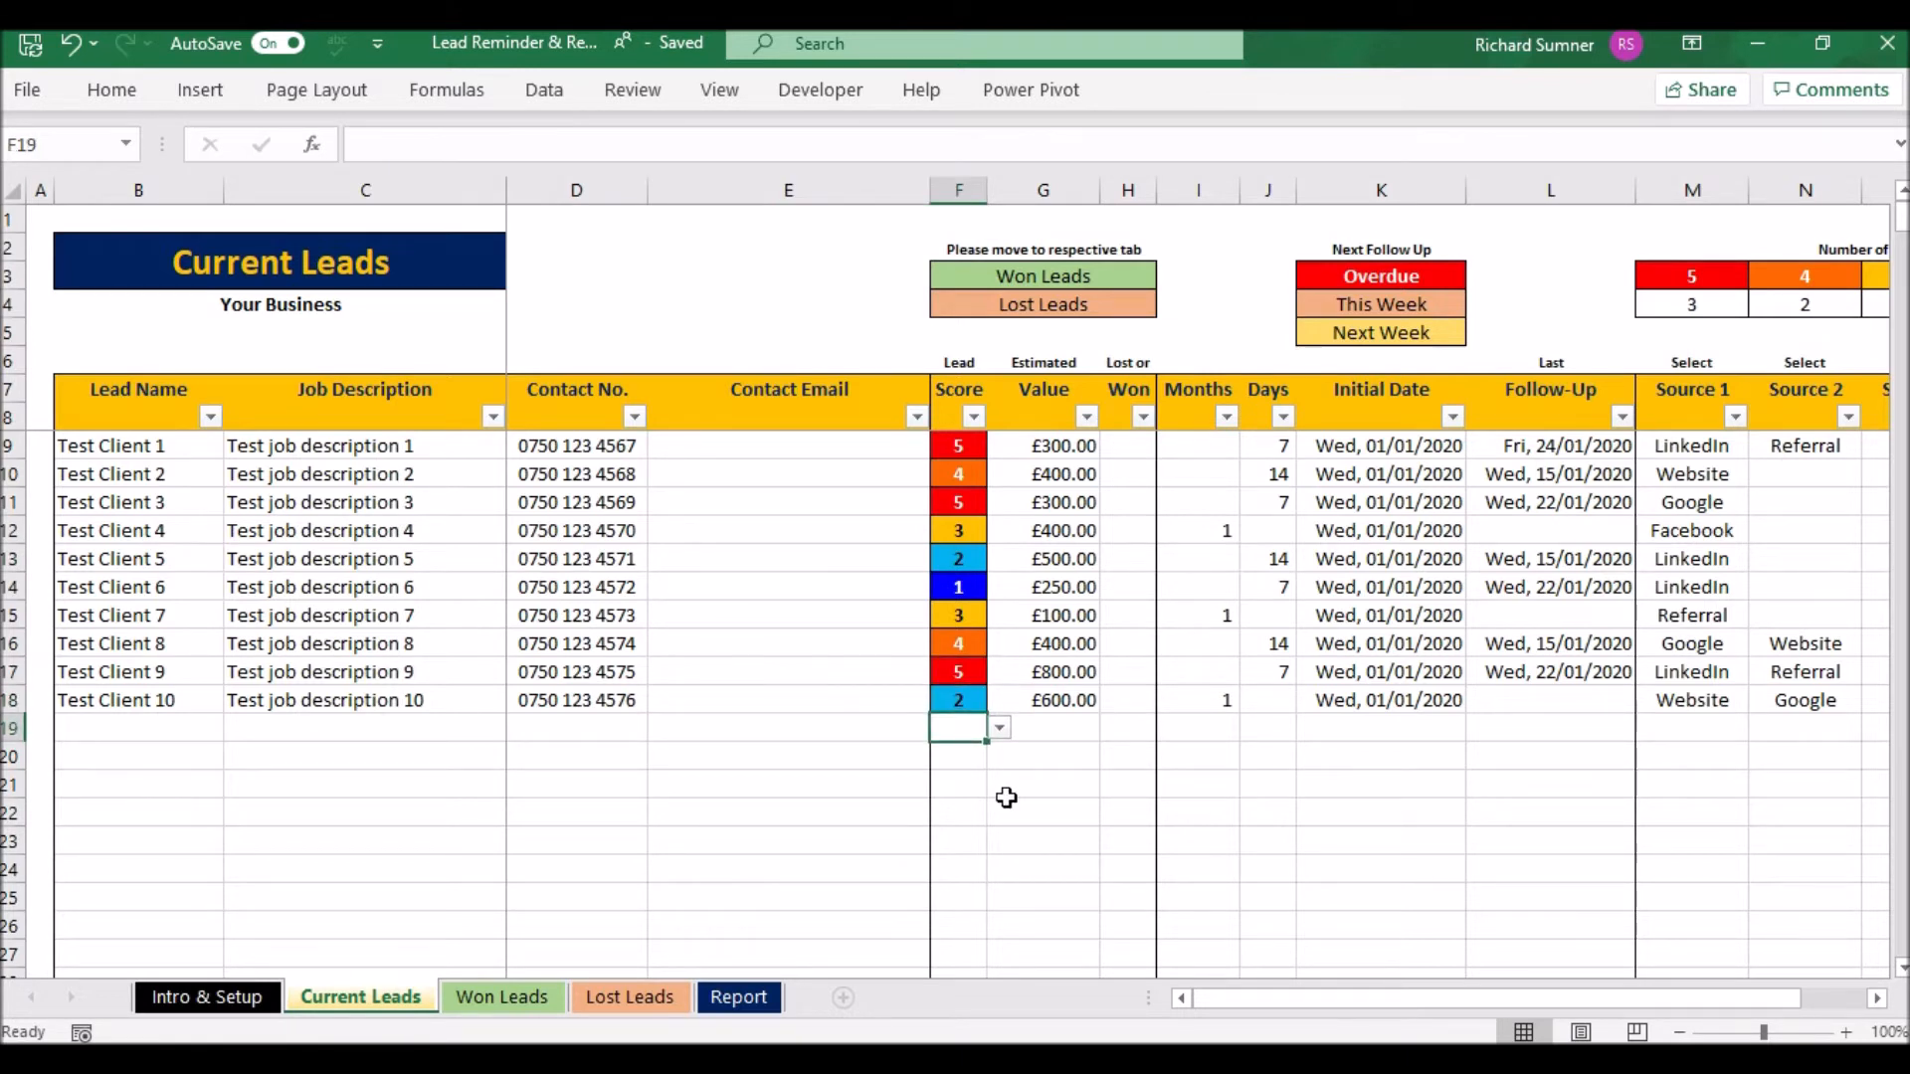
{"action": "left_click", "coordinate": [1000, 730]}
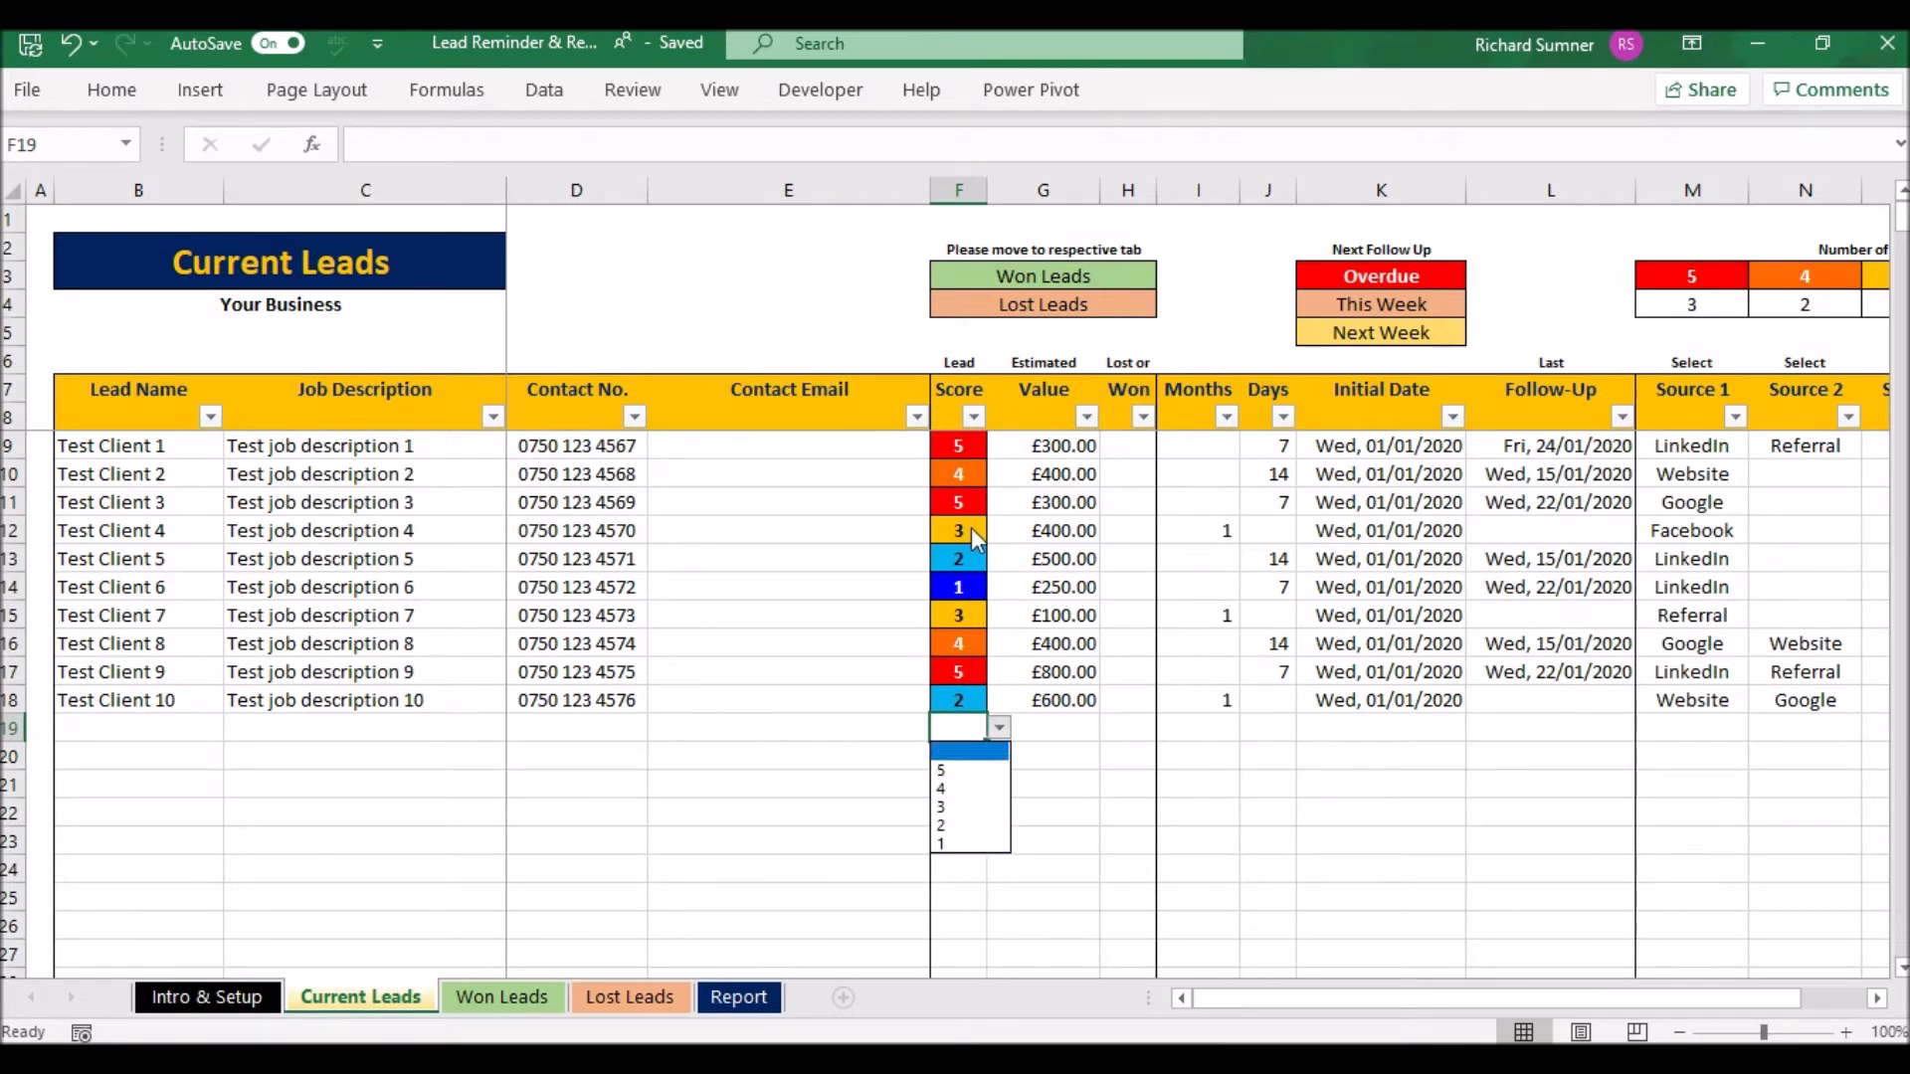
{"action": "key", "text": "Escape"}
{"action": "left_click", "coordinate": [867, 674]}
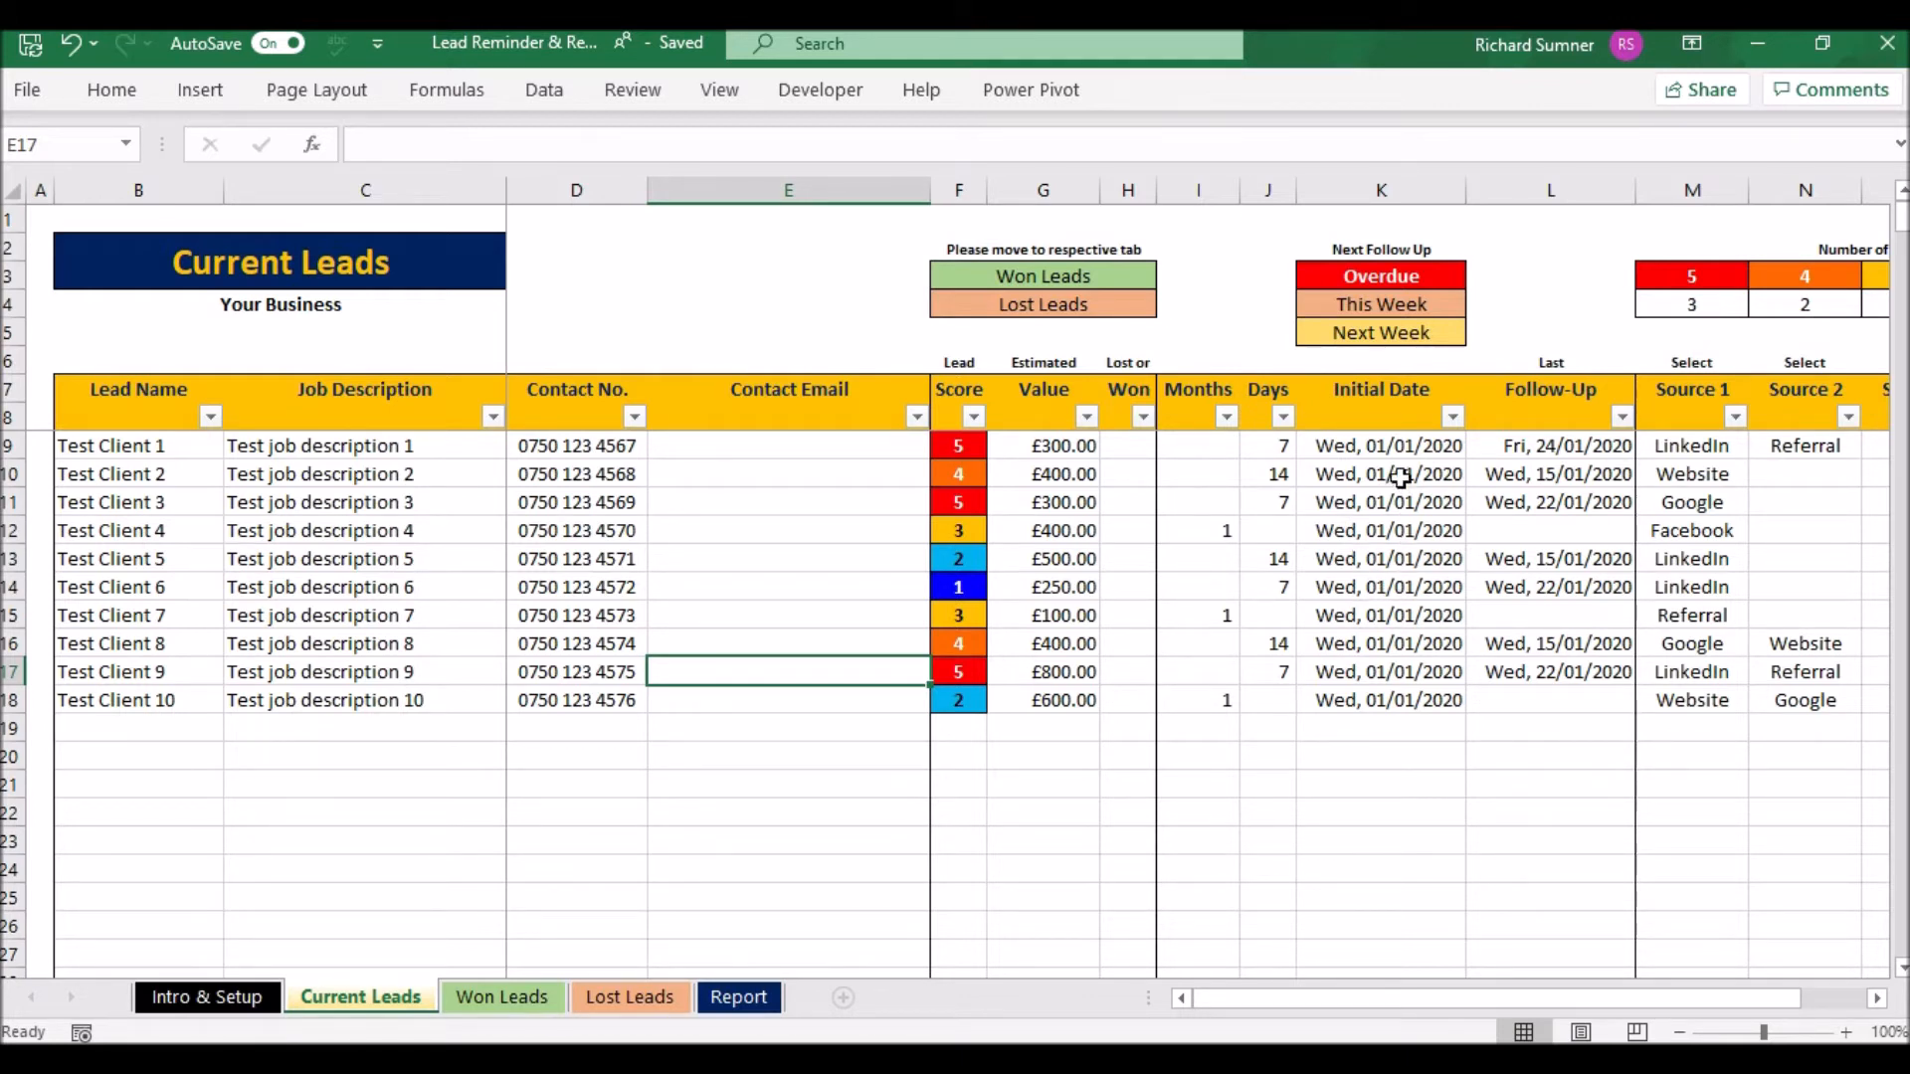
{"action": "left_click", "coordinate": [1539, 647]}
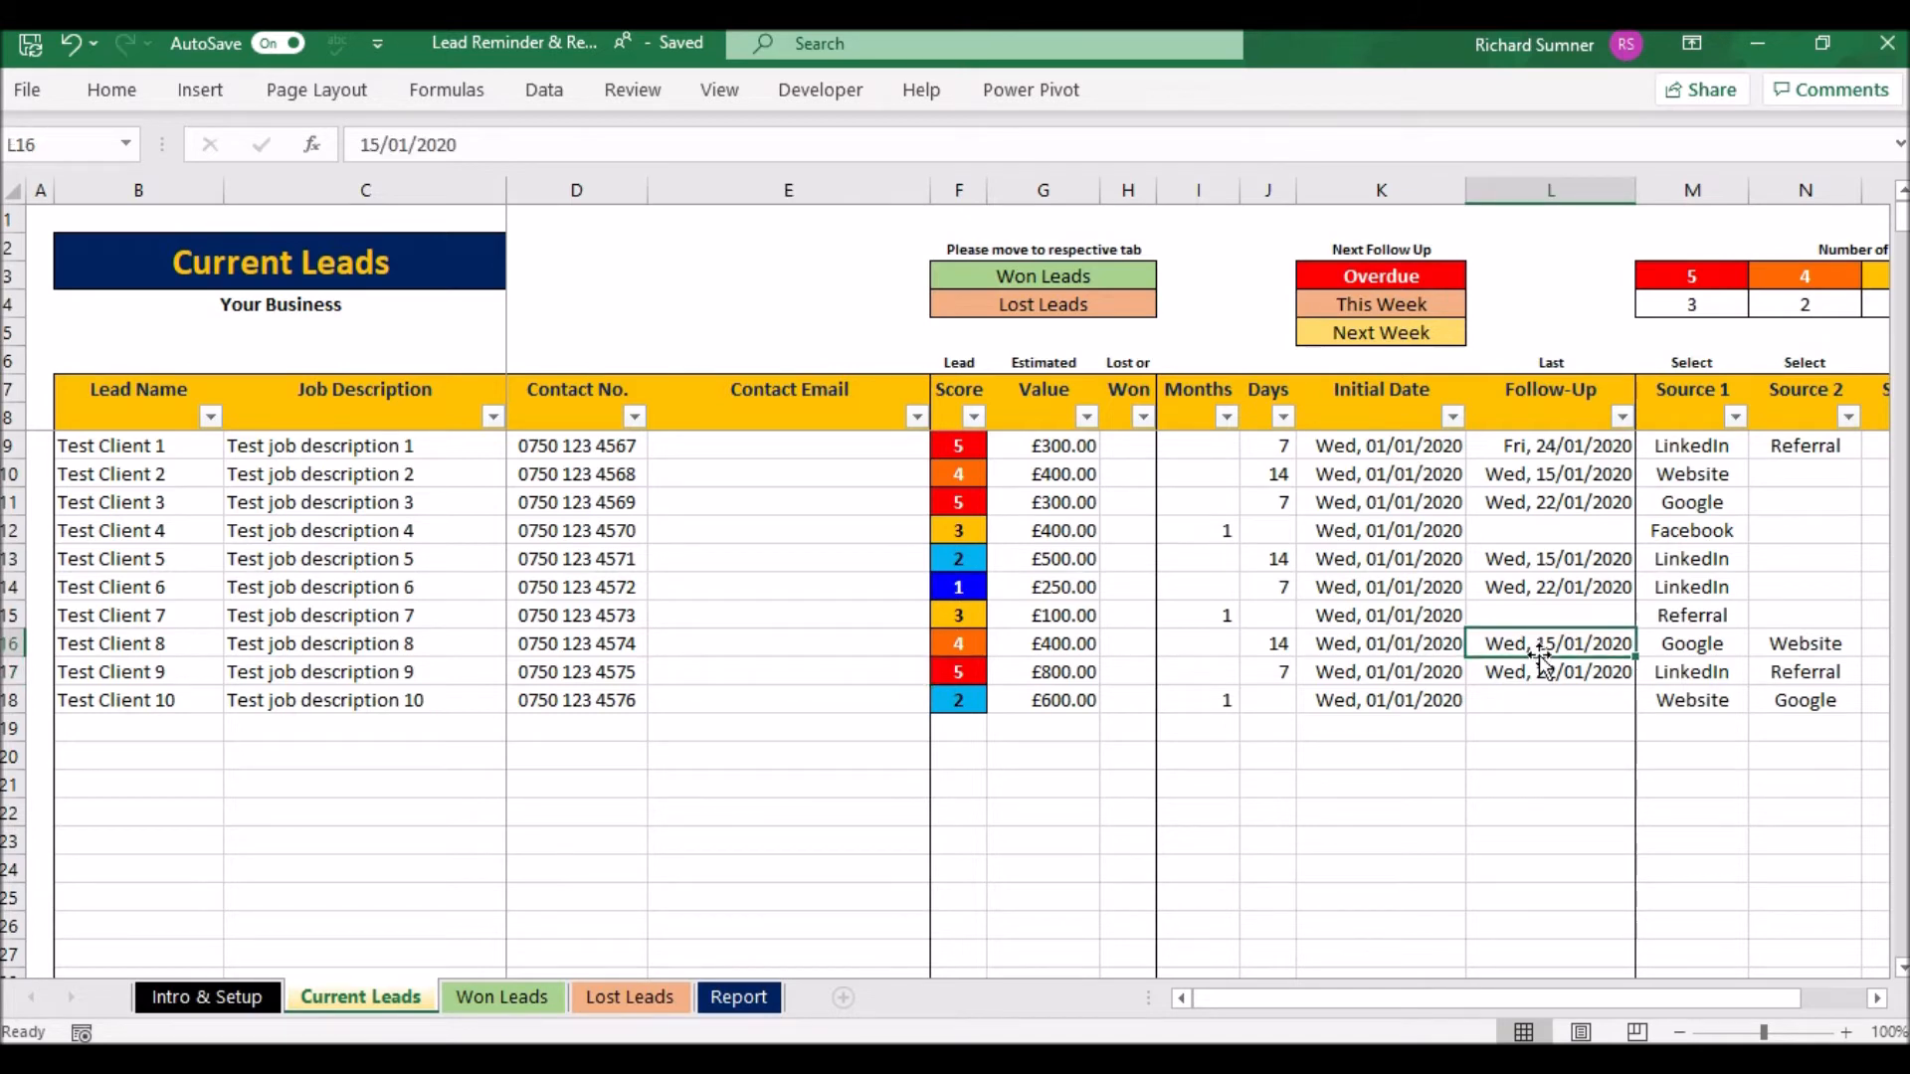
{"action": "key", "text": "Right"}
{"action": "key", "text": "Right"}
{"action": "key", "text": "Right"}
{"action": "key", "text": "Right"}
{"action": "key", "text": "Right"}
{"action": "key", "text": "Right"}
{"action": "key", "text": "Right"}
{"action": "key", "text": "Right"}
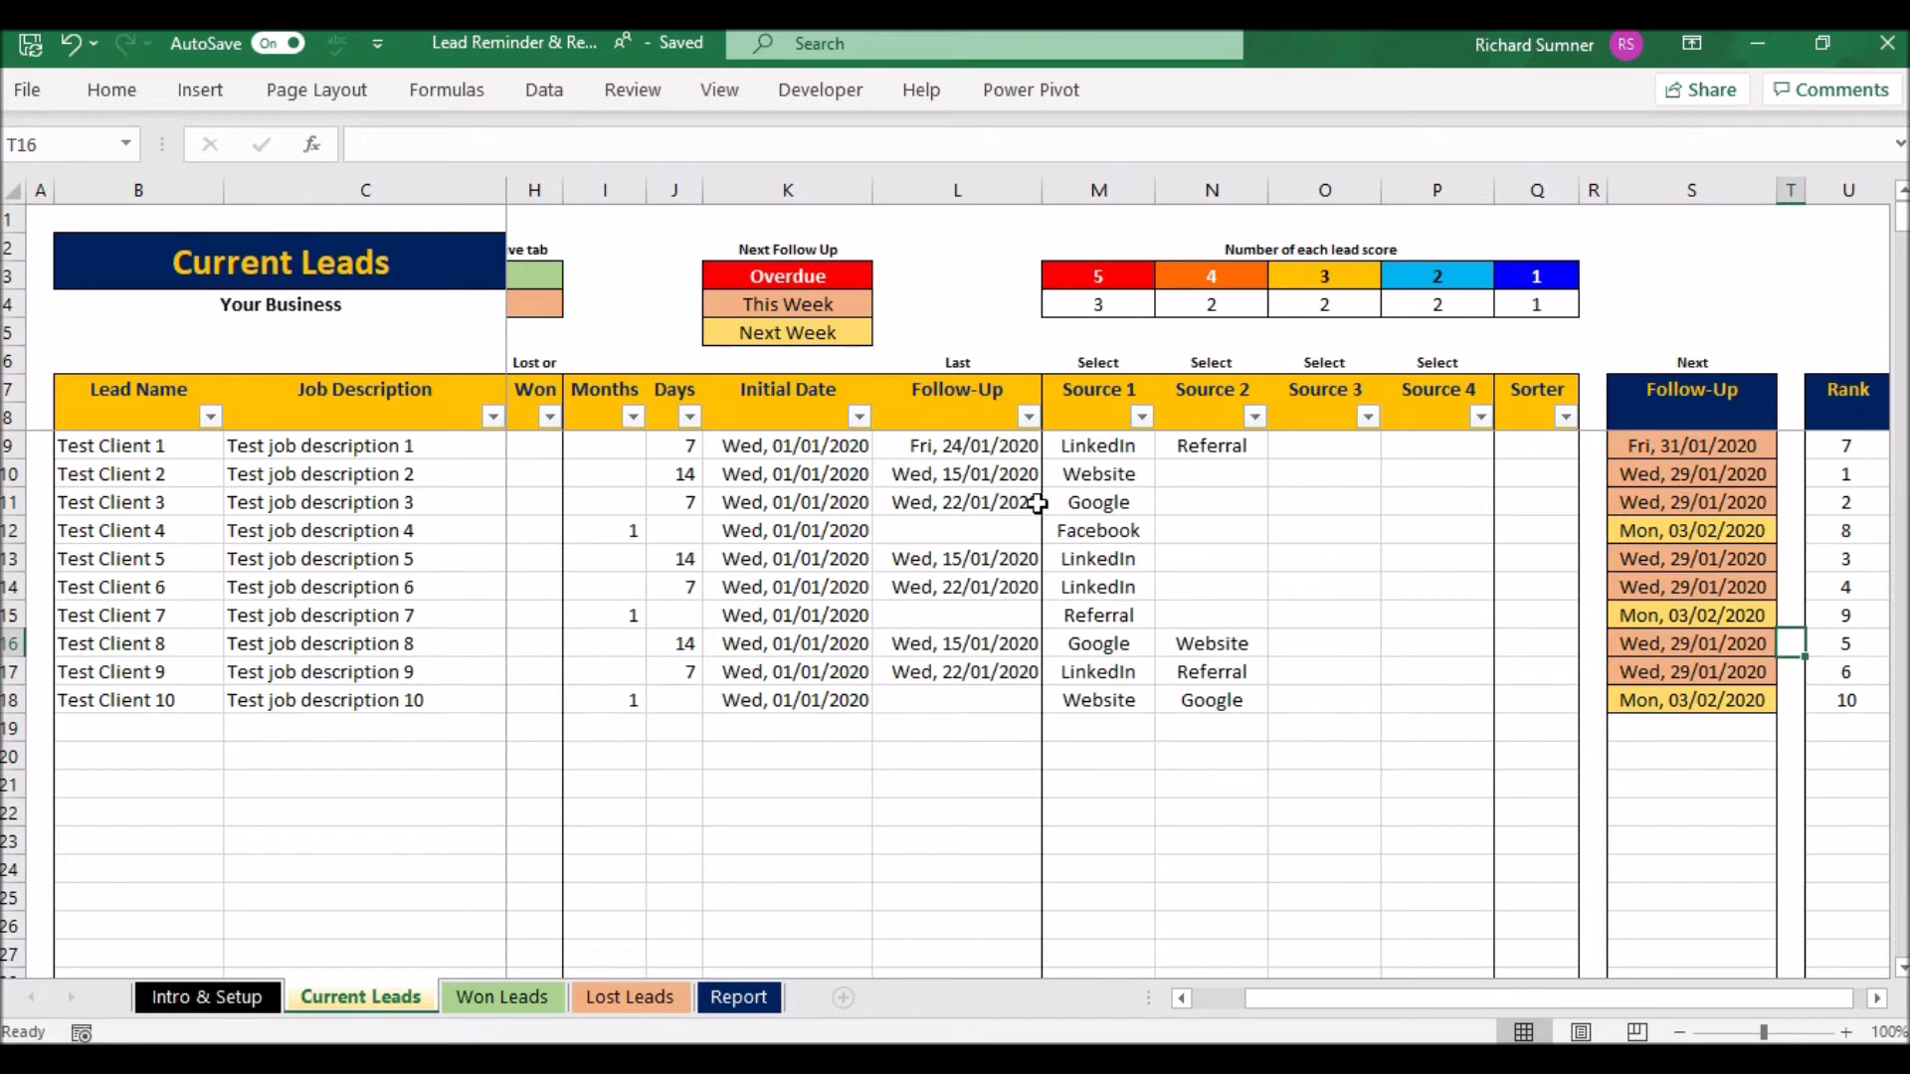
{"action": "left_click", "coordinate": [914, 618]}
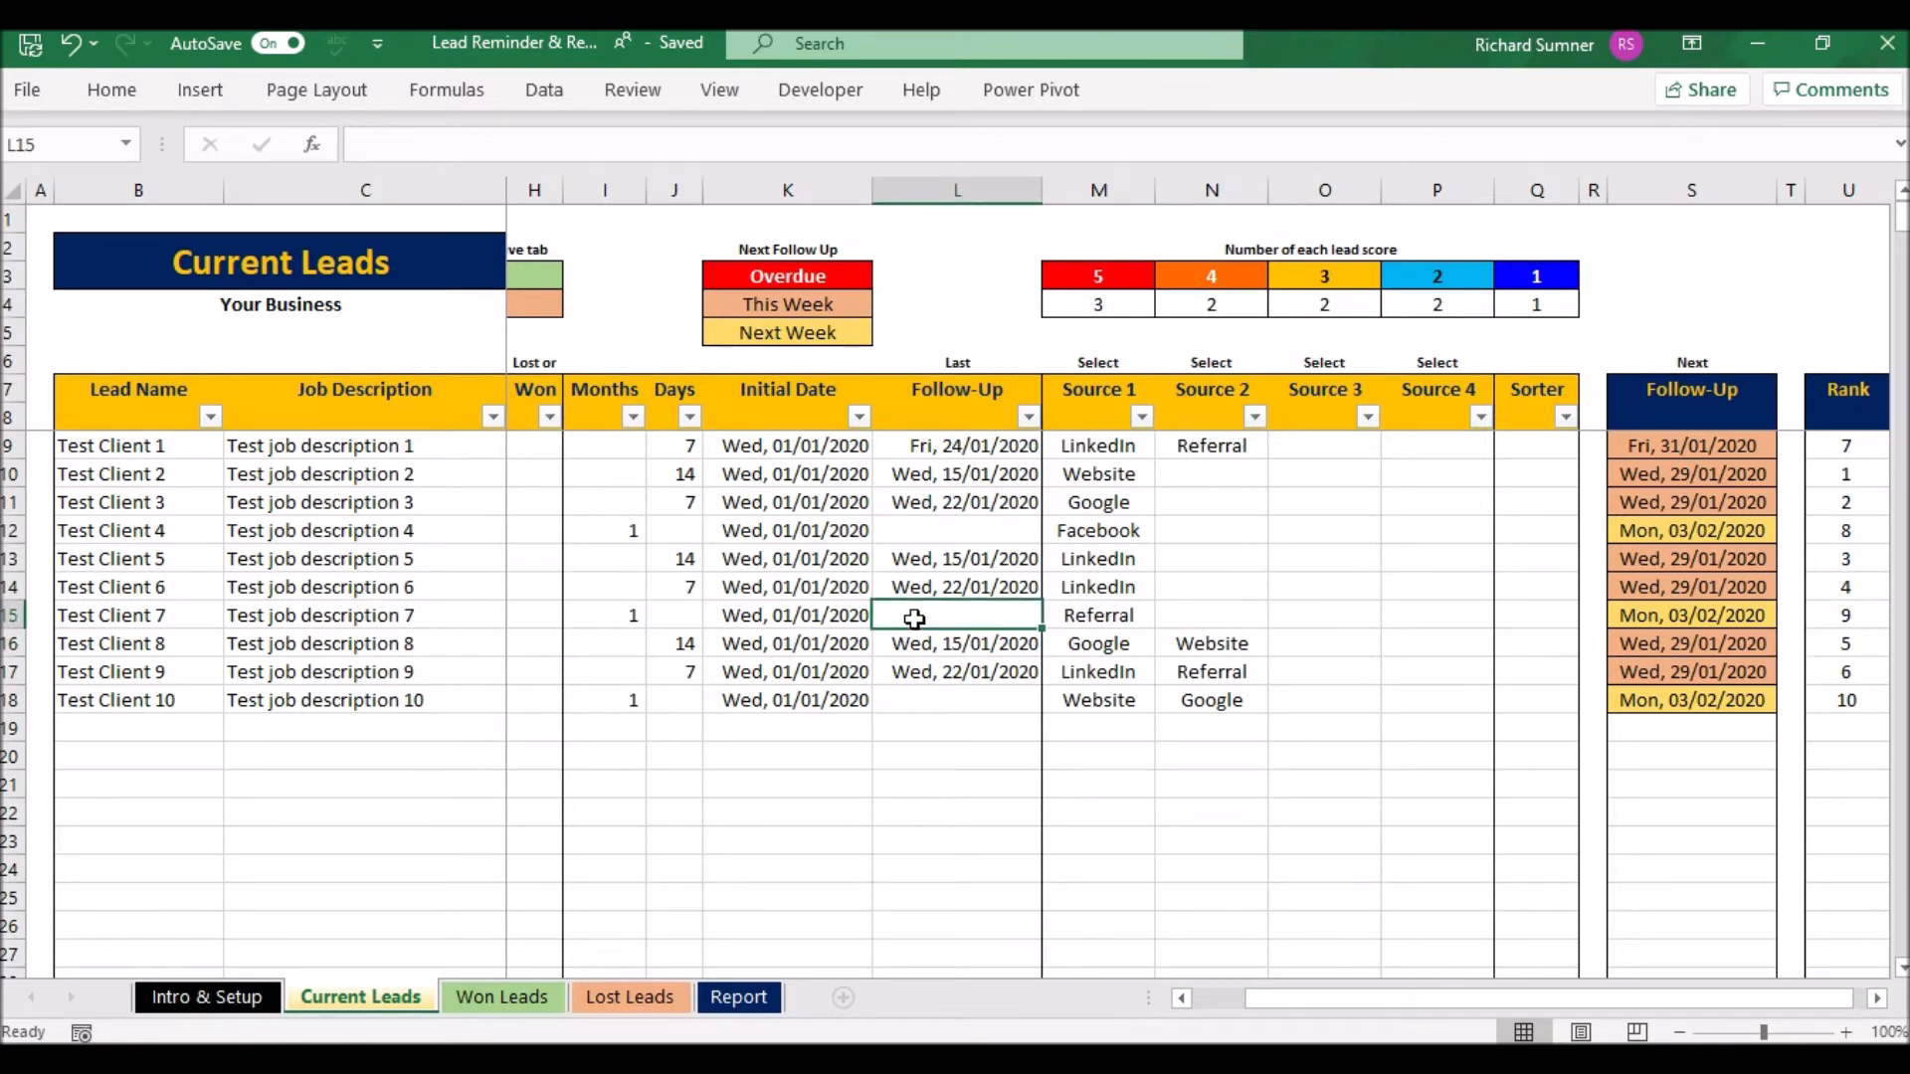
{"action": "type", "text": "31/01/2020"}
{"action": "key", "text": "Return"}
{"action": "left_click", "coordinate": [914, 617]}
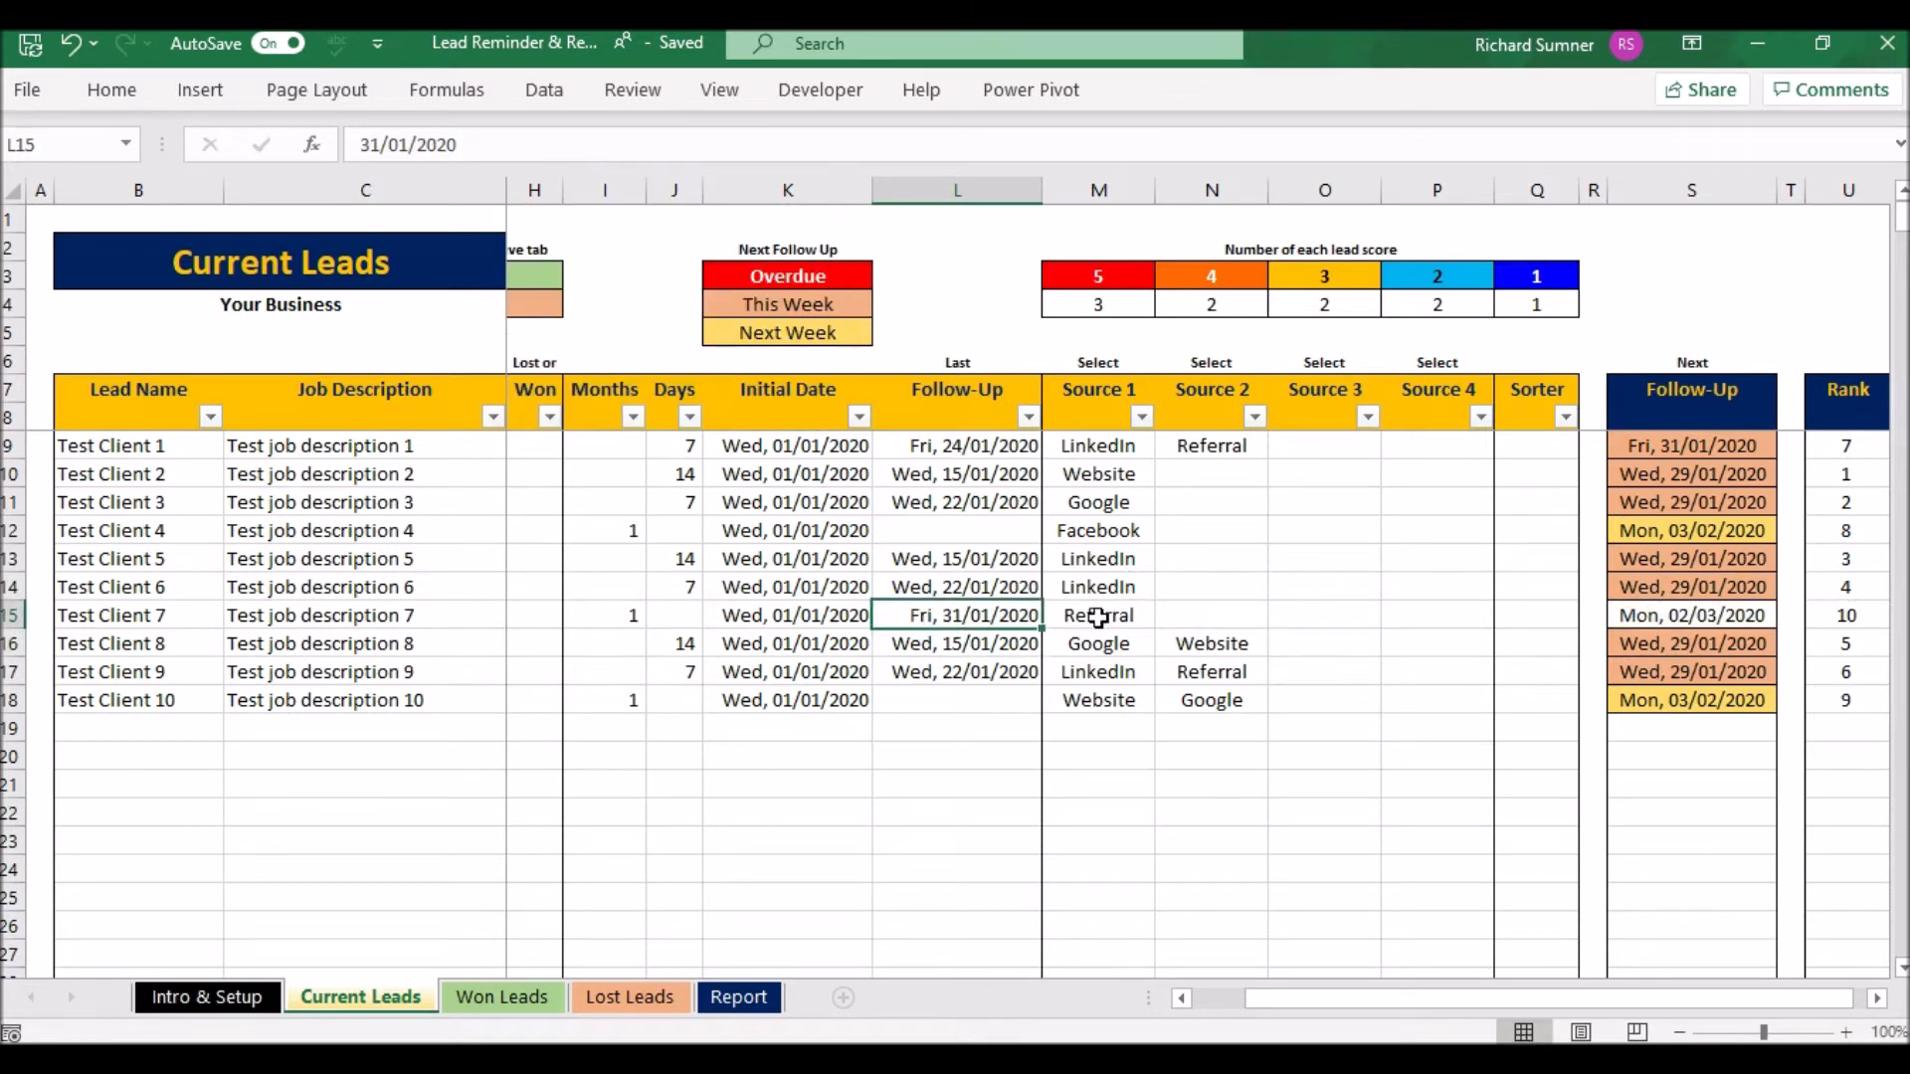
{"action": "key", "text": "Delete"}
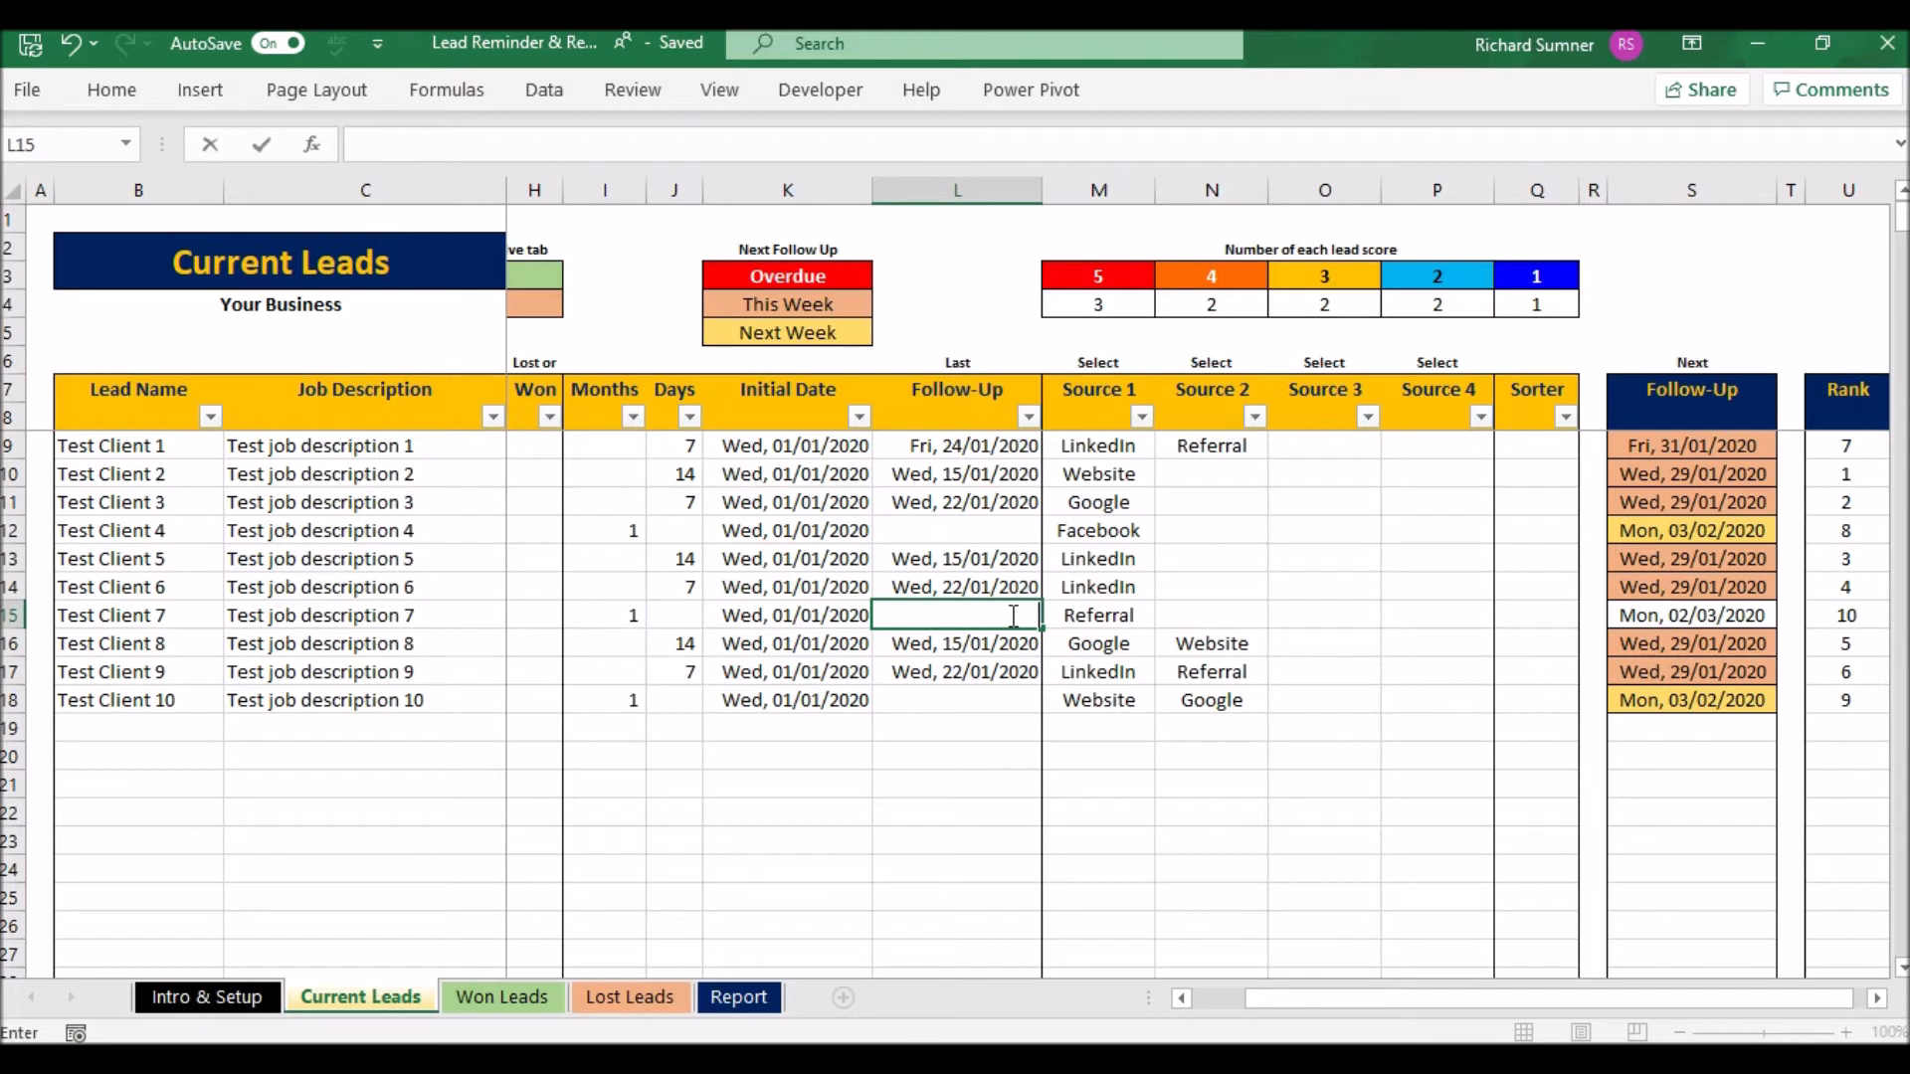
{"action": "key", "text": "Return"}
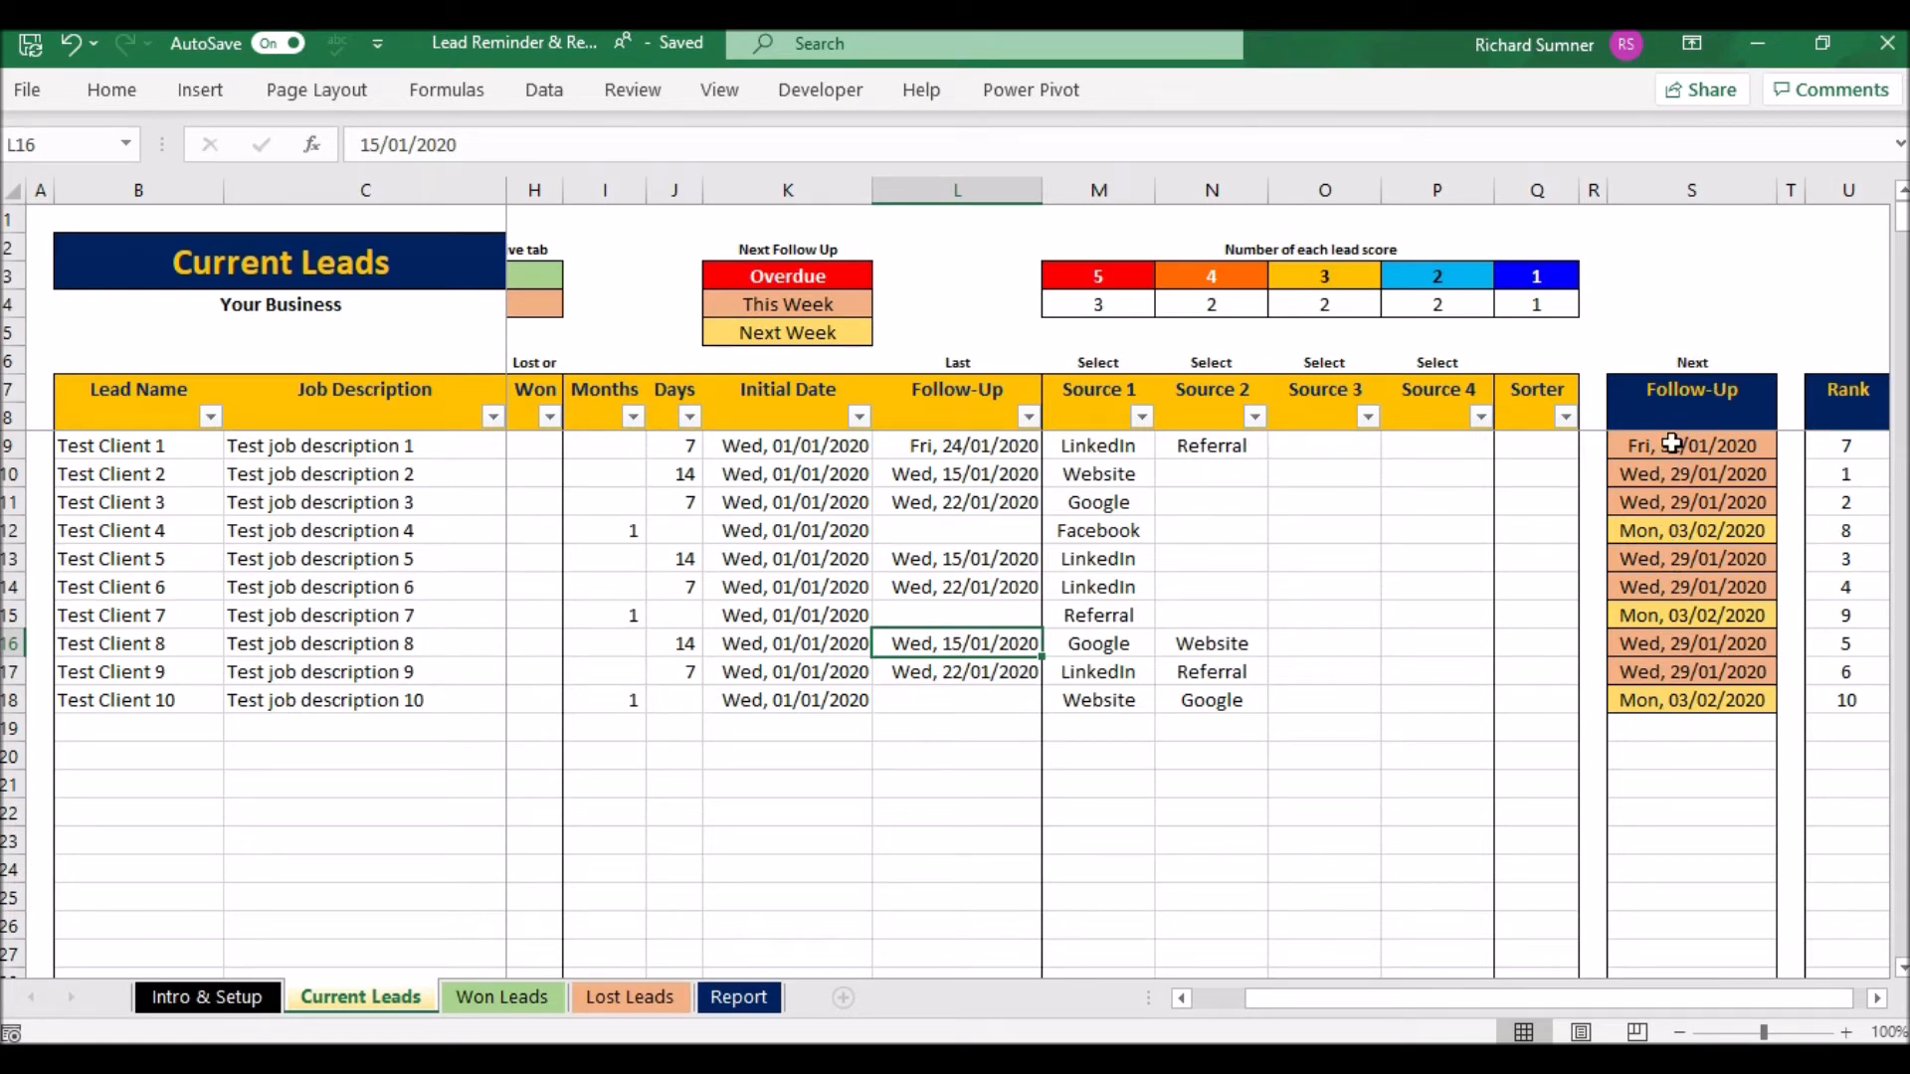
- Copy the ten Rank values into the Sorter column Q9:Q18
{"action": "left_click", "coordinate": [1854, 441]}
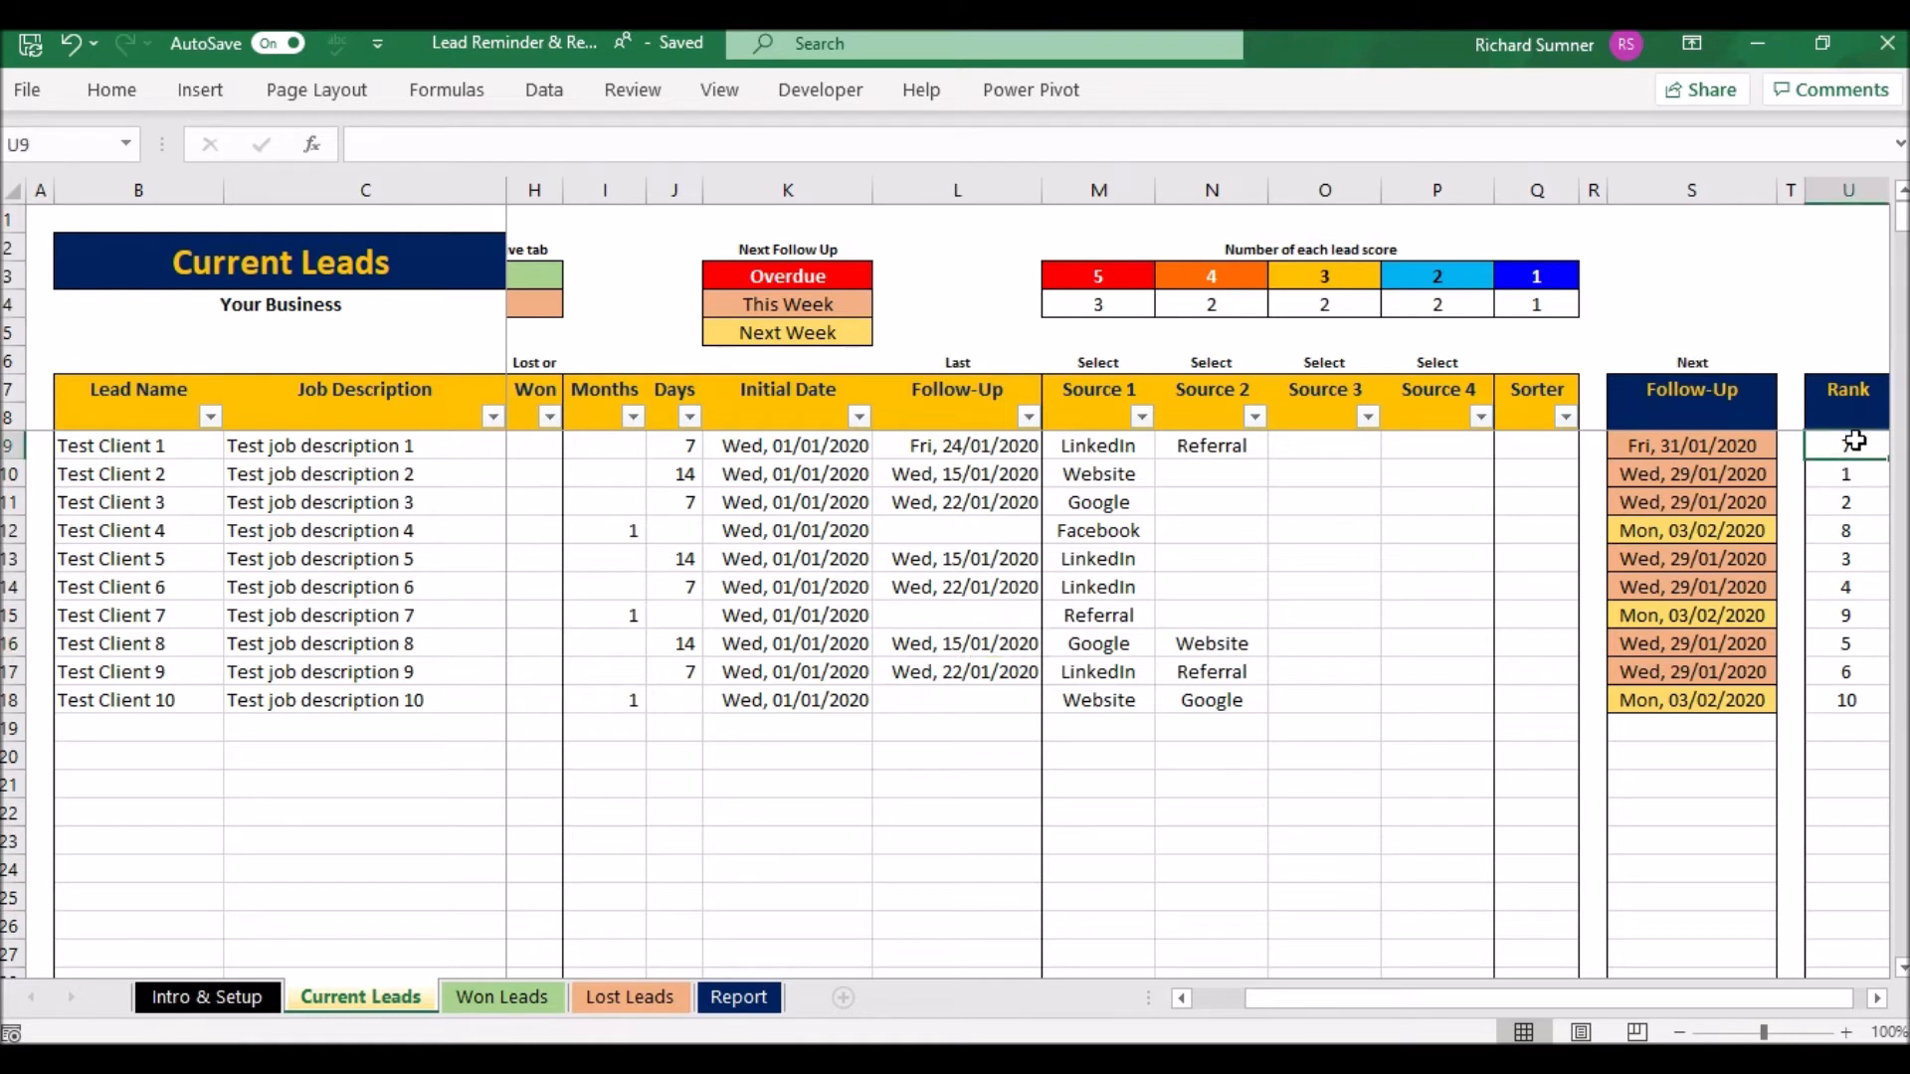
{"action": "key", "text": "shift+Down"}
{"action": "key", "text": "shift+Down"}
{"action": "key", "text": "shift+Down"}
{"action": "key", "text": "shift+Down"}
{"action": "key", "text": "shift+Down"}
{"action": "key", "text": "shift+Down"}
{"action": "key", "text": "shift+Down"}
{"action": "key", "text": "shift+Down"}
{"action": "key", "text": "shift+Down"}
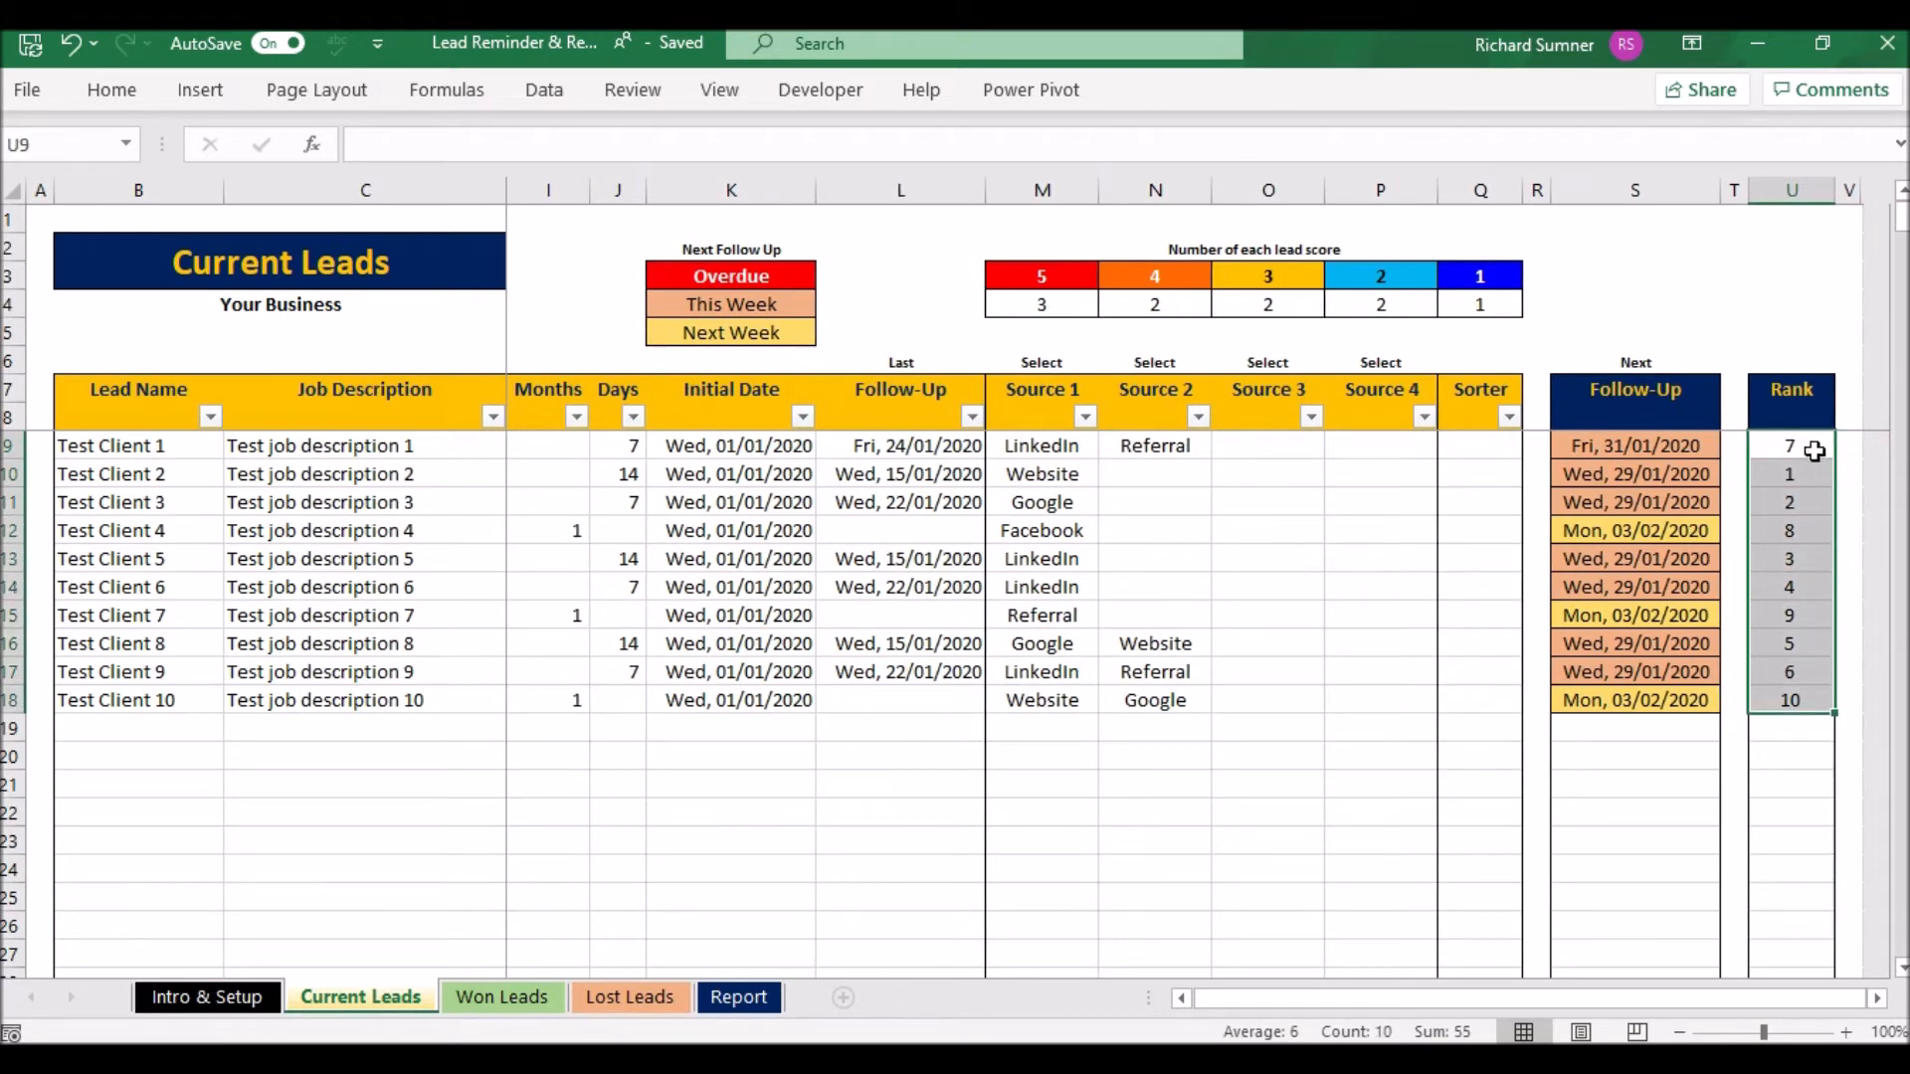
{"action": "right_click", "coordinate": [1792, 463]}
{"action": "left_click", "coordinate": [1697, 421]}
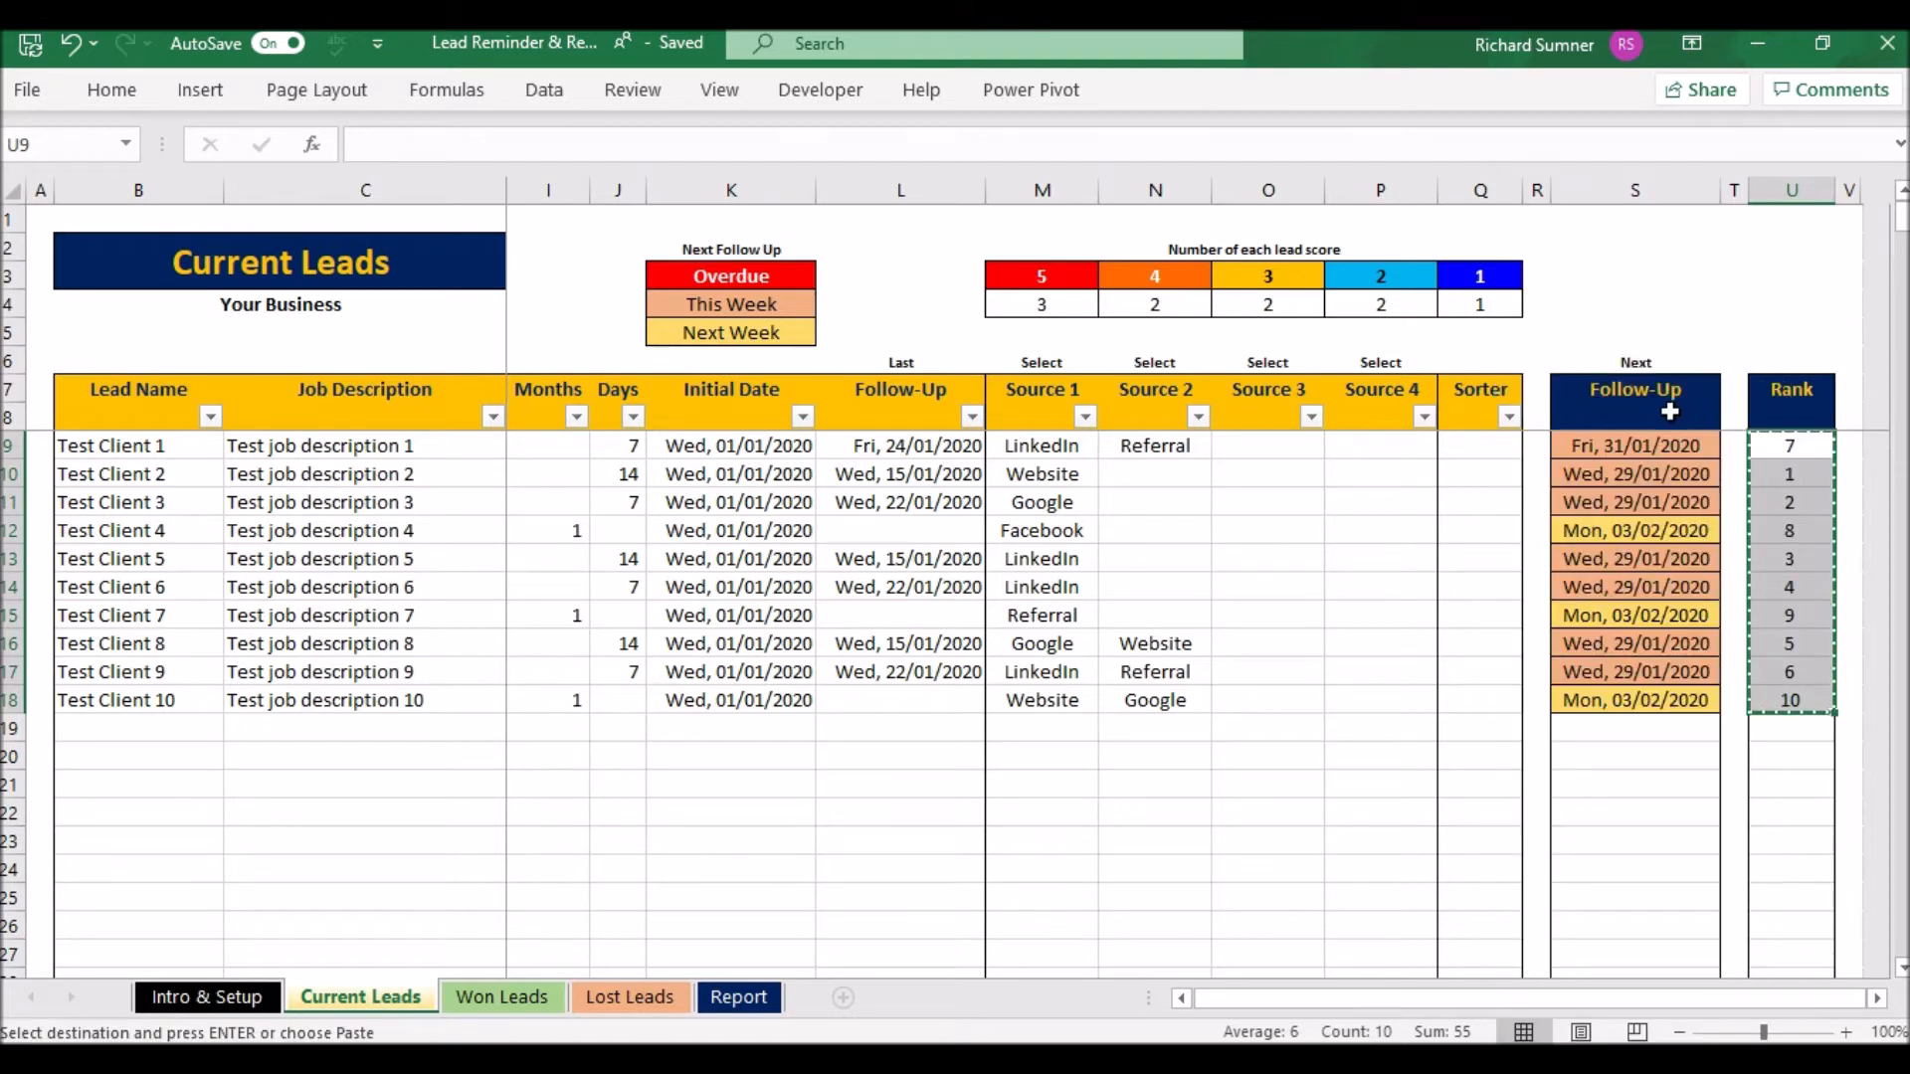
{"action": "right_click", "coordinate": [1490, 445]}
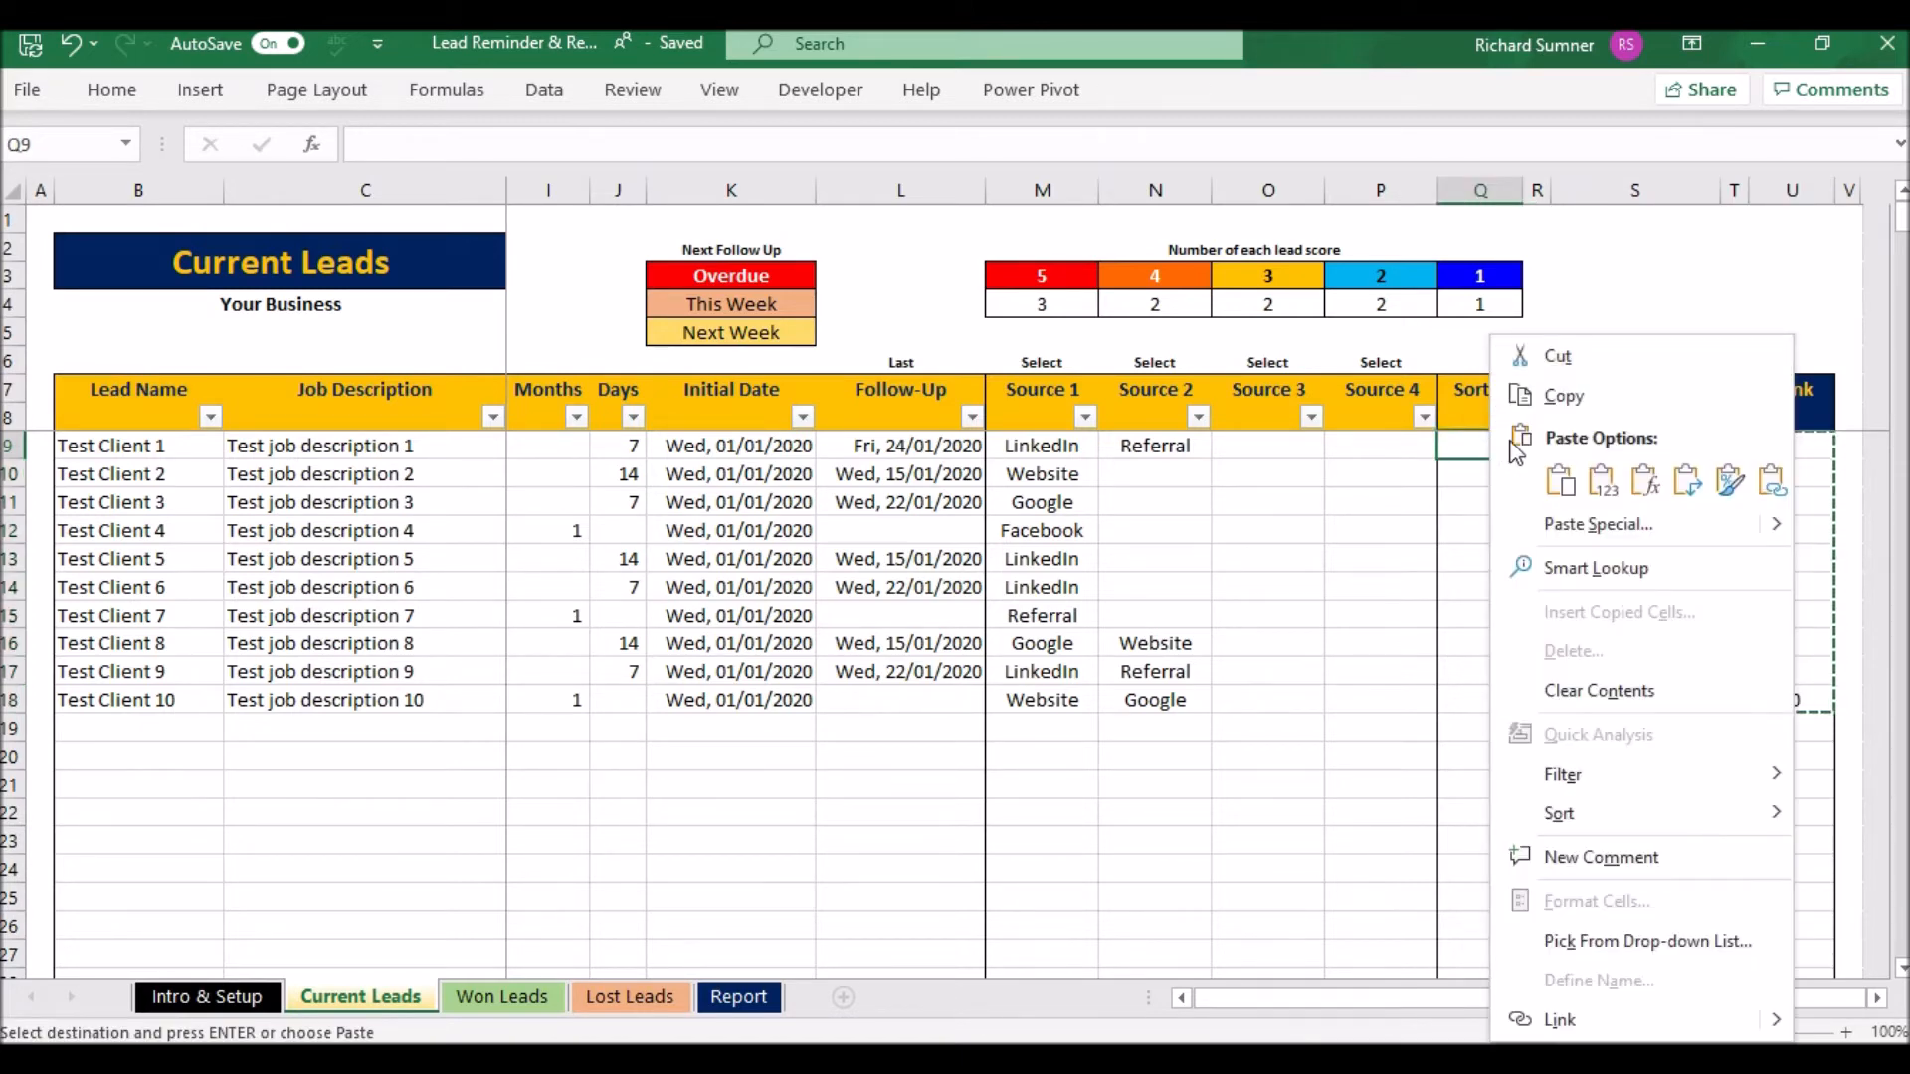
{"action": "left_click", "coordinate": [1604, 486]}
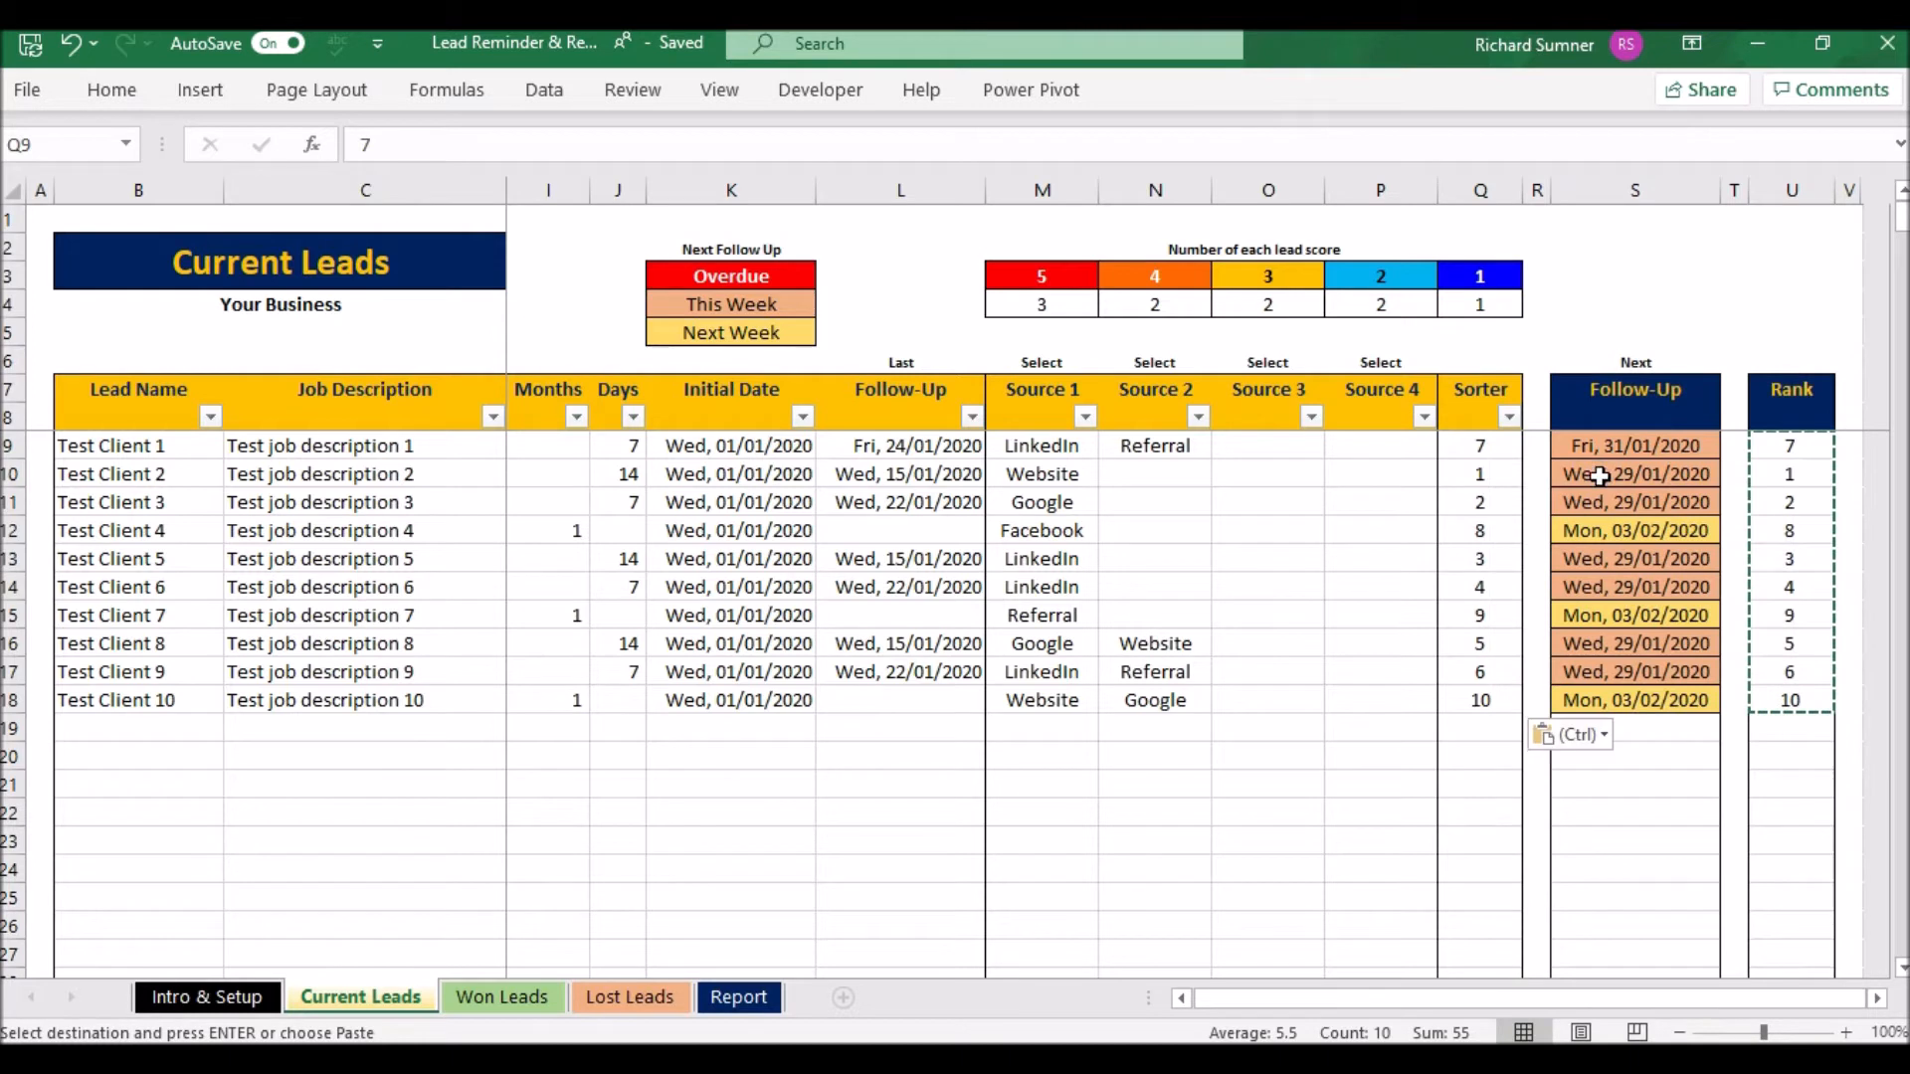
- Sort the leads by Sorter largest to smallest, then smallest to largest
{"action": "left_click", "coordinate": [1510, 417]}
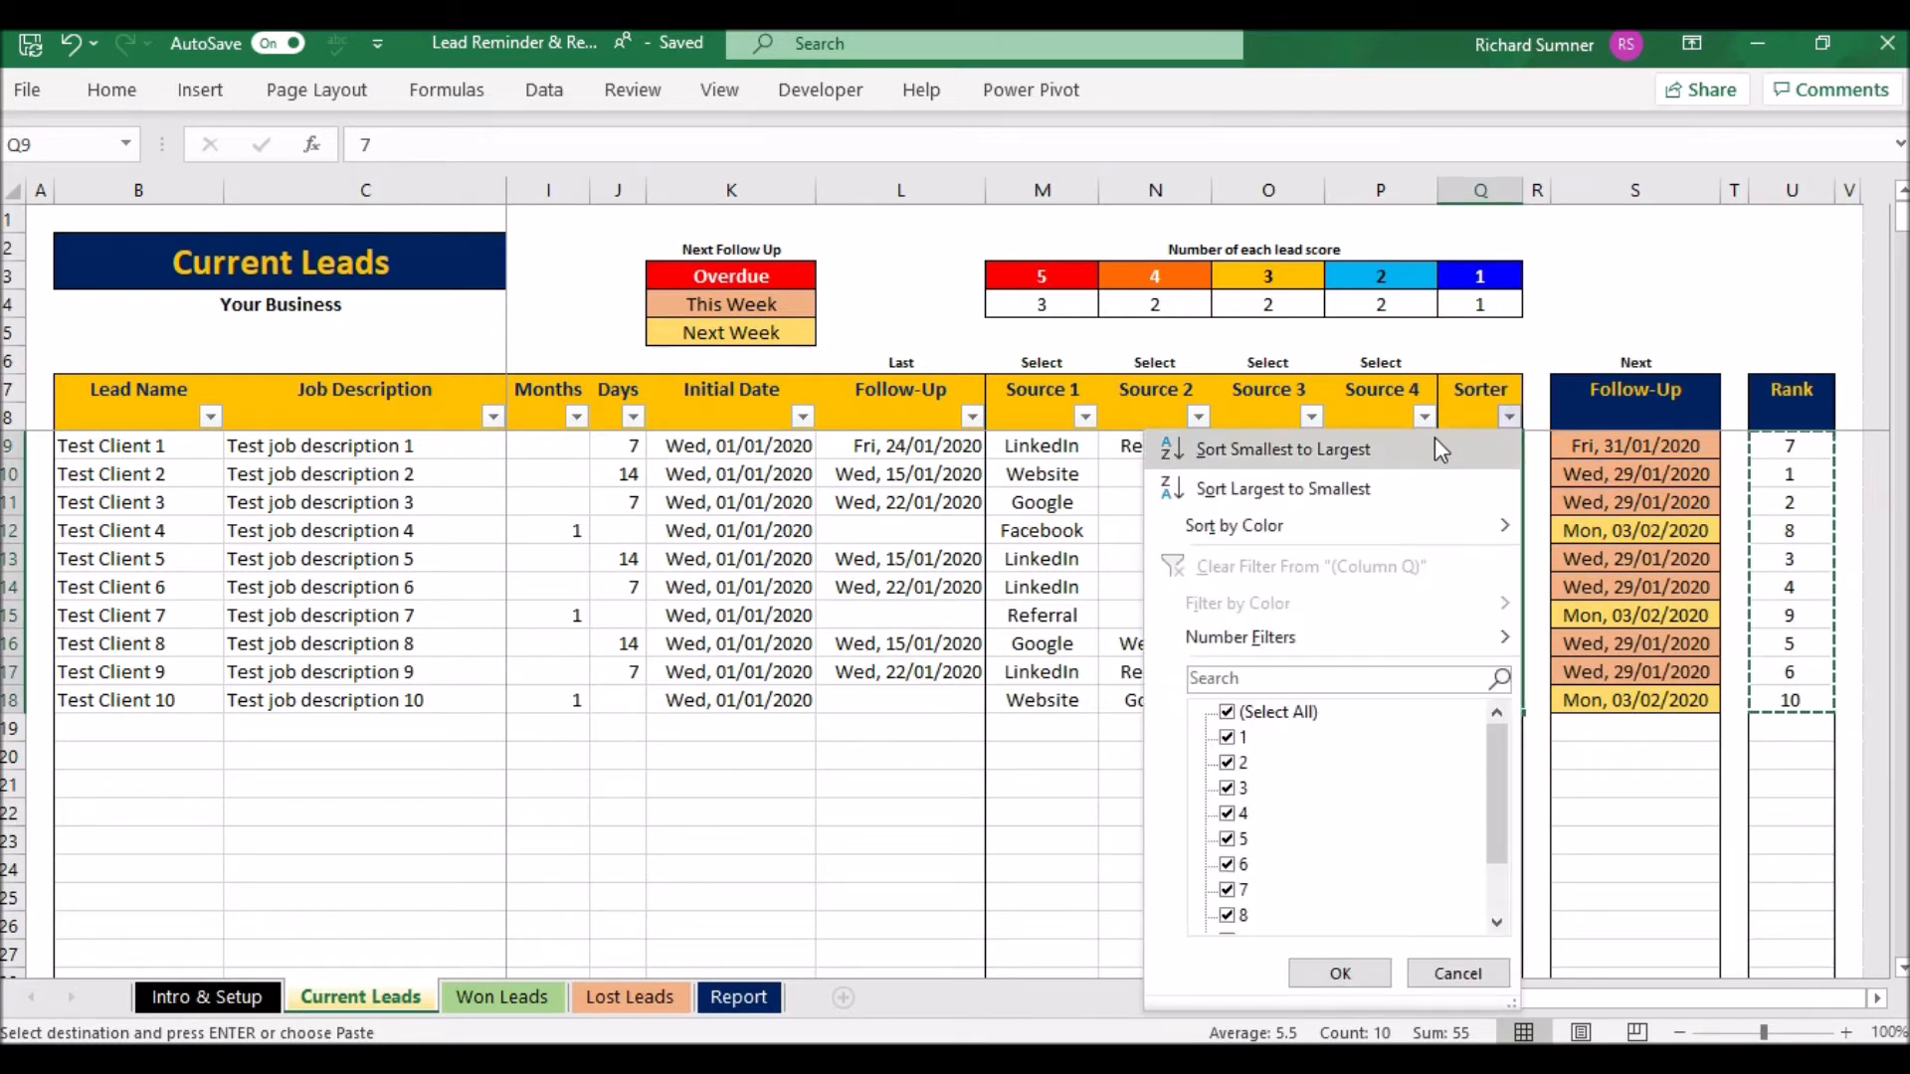
{"action": "left_click", "coordinate": [1396, 473]}
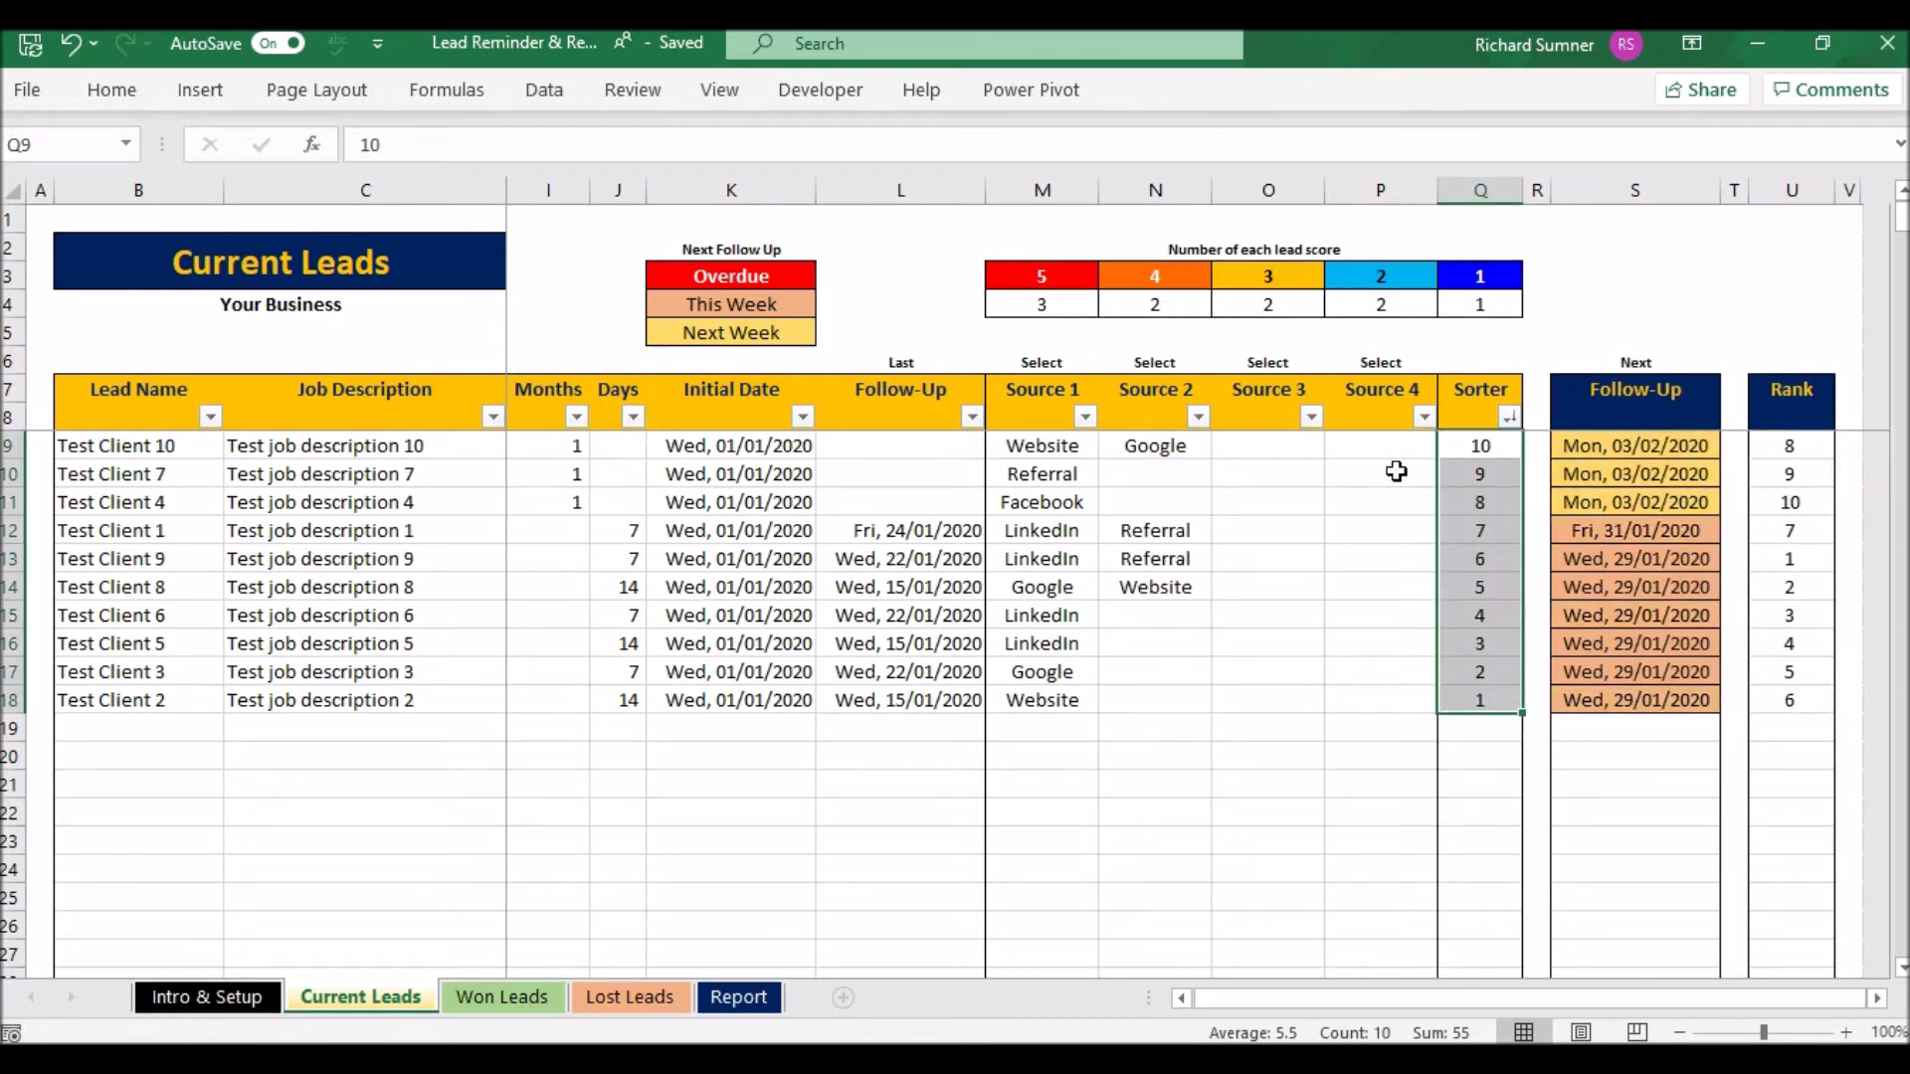
{"action": "left_click", "coordinate": [1508, 418]}
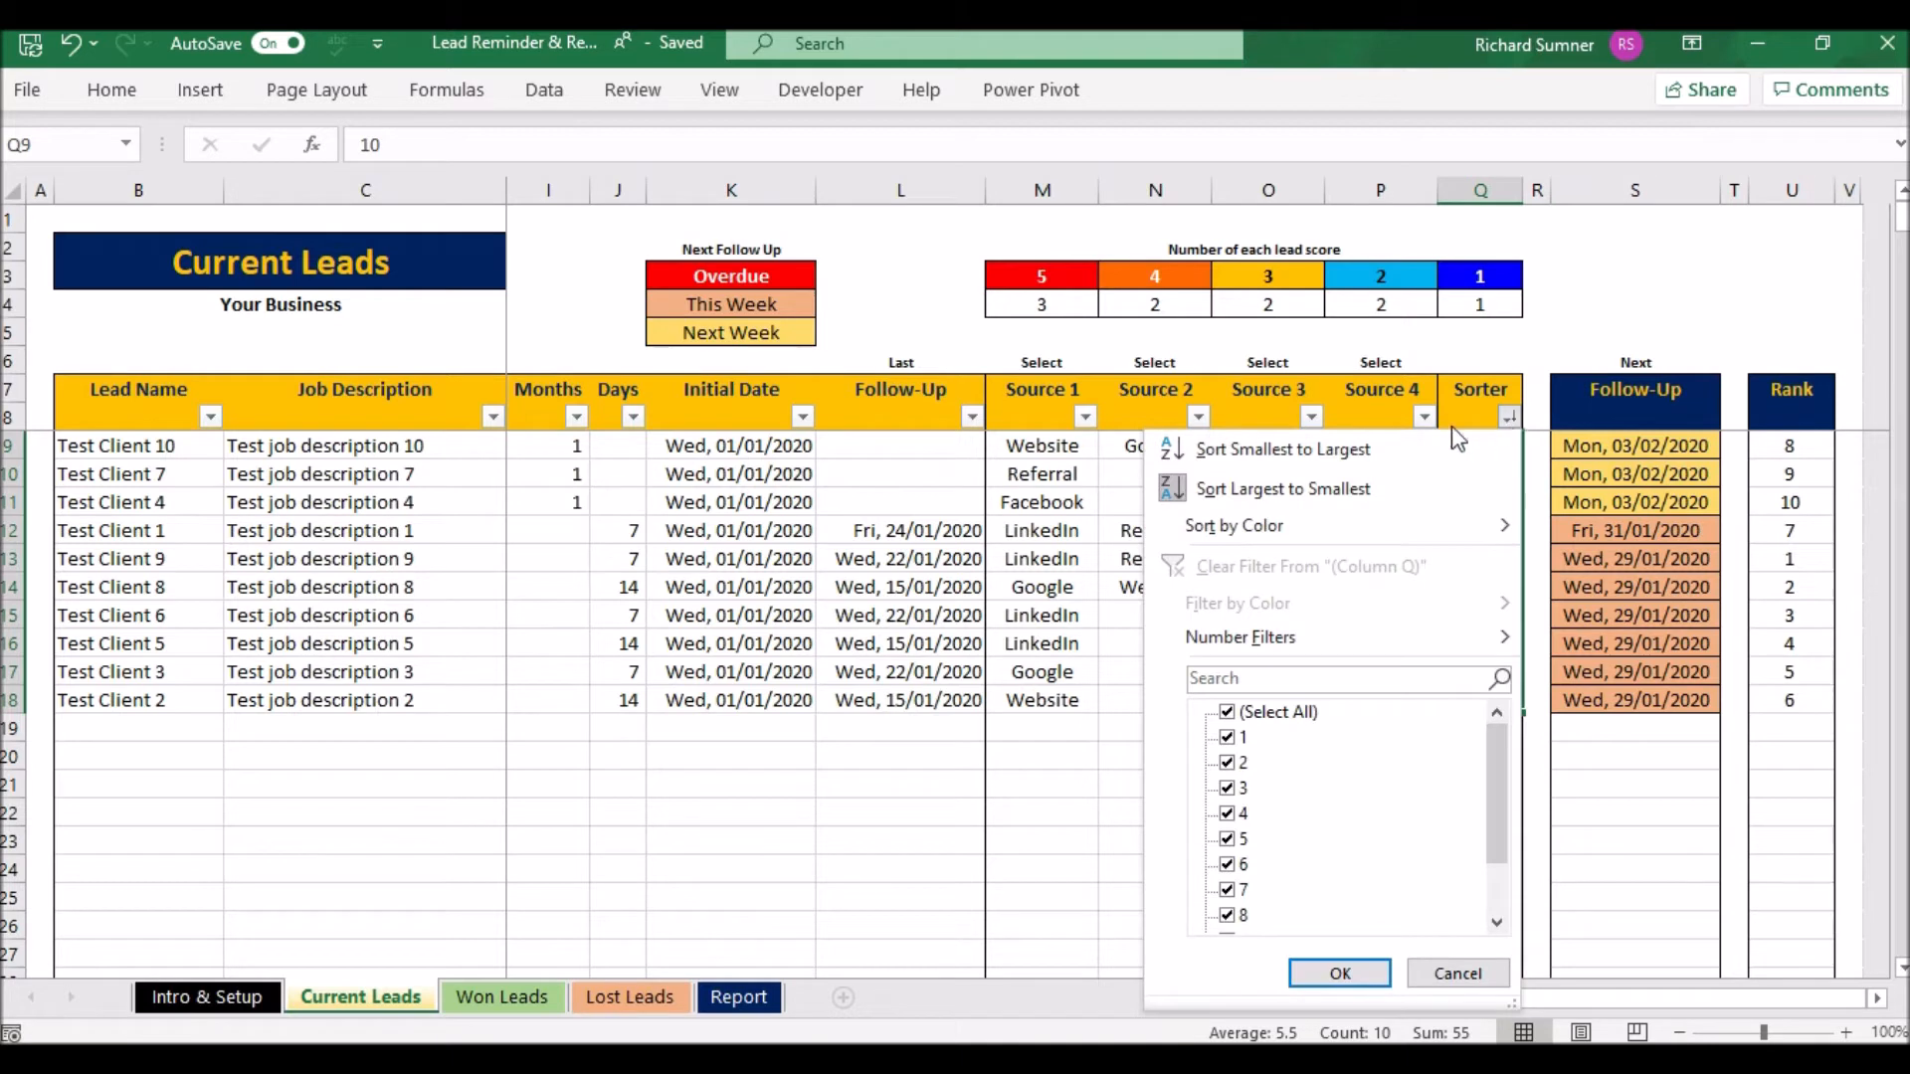
{"action": "left_click", "coordinate": [1376, 459]}
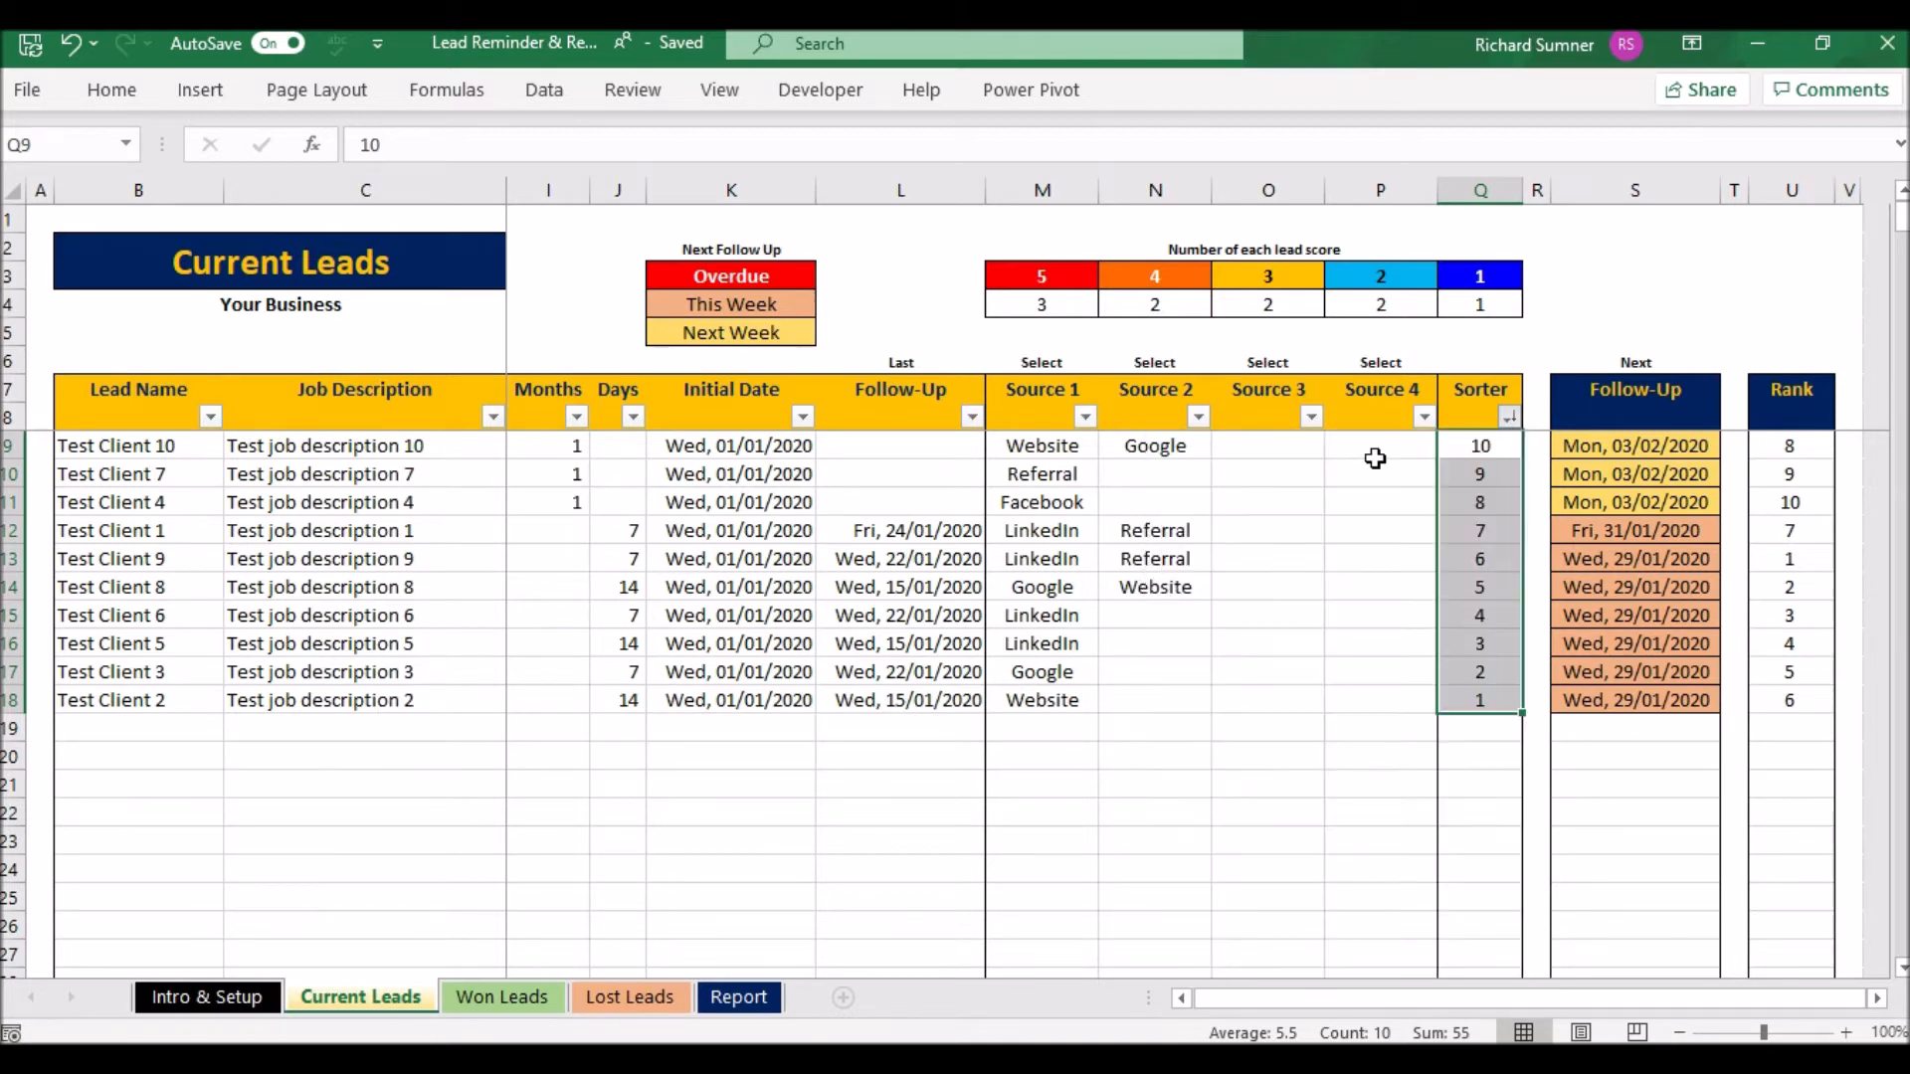
- Step through the sorted lead rows to confirm Test Client 3 and Test Client 1's entries
{"action": "left_click", "coordinate": [1231, 476]}
{"action": "key", "text": "Left"}
{"action": "key", "text": "Left"}
{"action": "key", "text": "Left"}
{"action": "key", "text": "Right"}
{"action": "key", "text": "Down"}
{"action": "key", "text": "Right"}
{"action": "key", "text": "Right"}
{"action": "key", "text": "Left"}
{"action": "key", "text": "Left"}
{"action": "key", "text": "Left"}
{"action": "key", "text": "Down"}
{"action": "key", "text": "Down"}
{"action": "key", "text": "Down"}
{"action": "key", "text": "Down"}
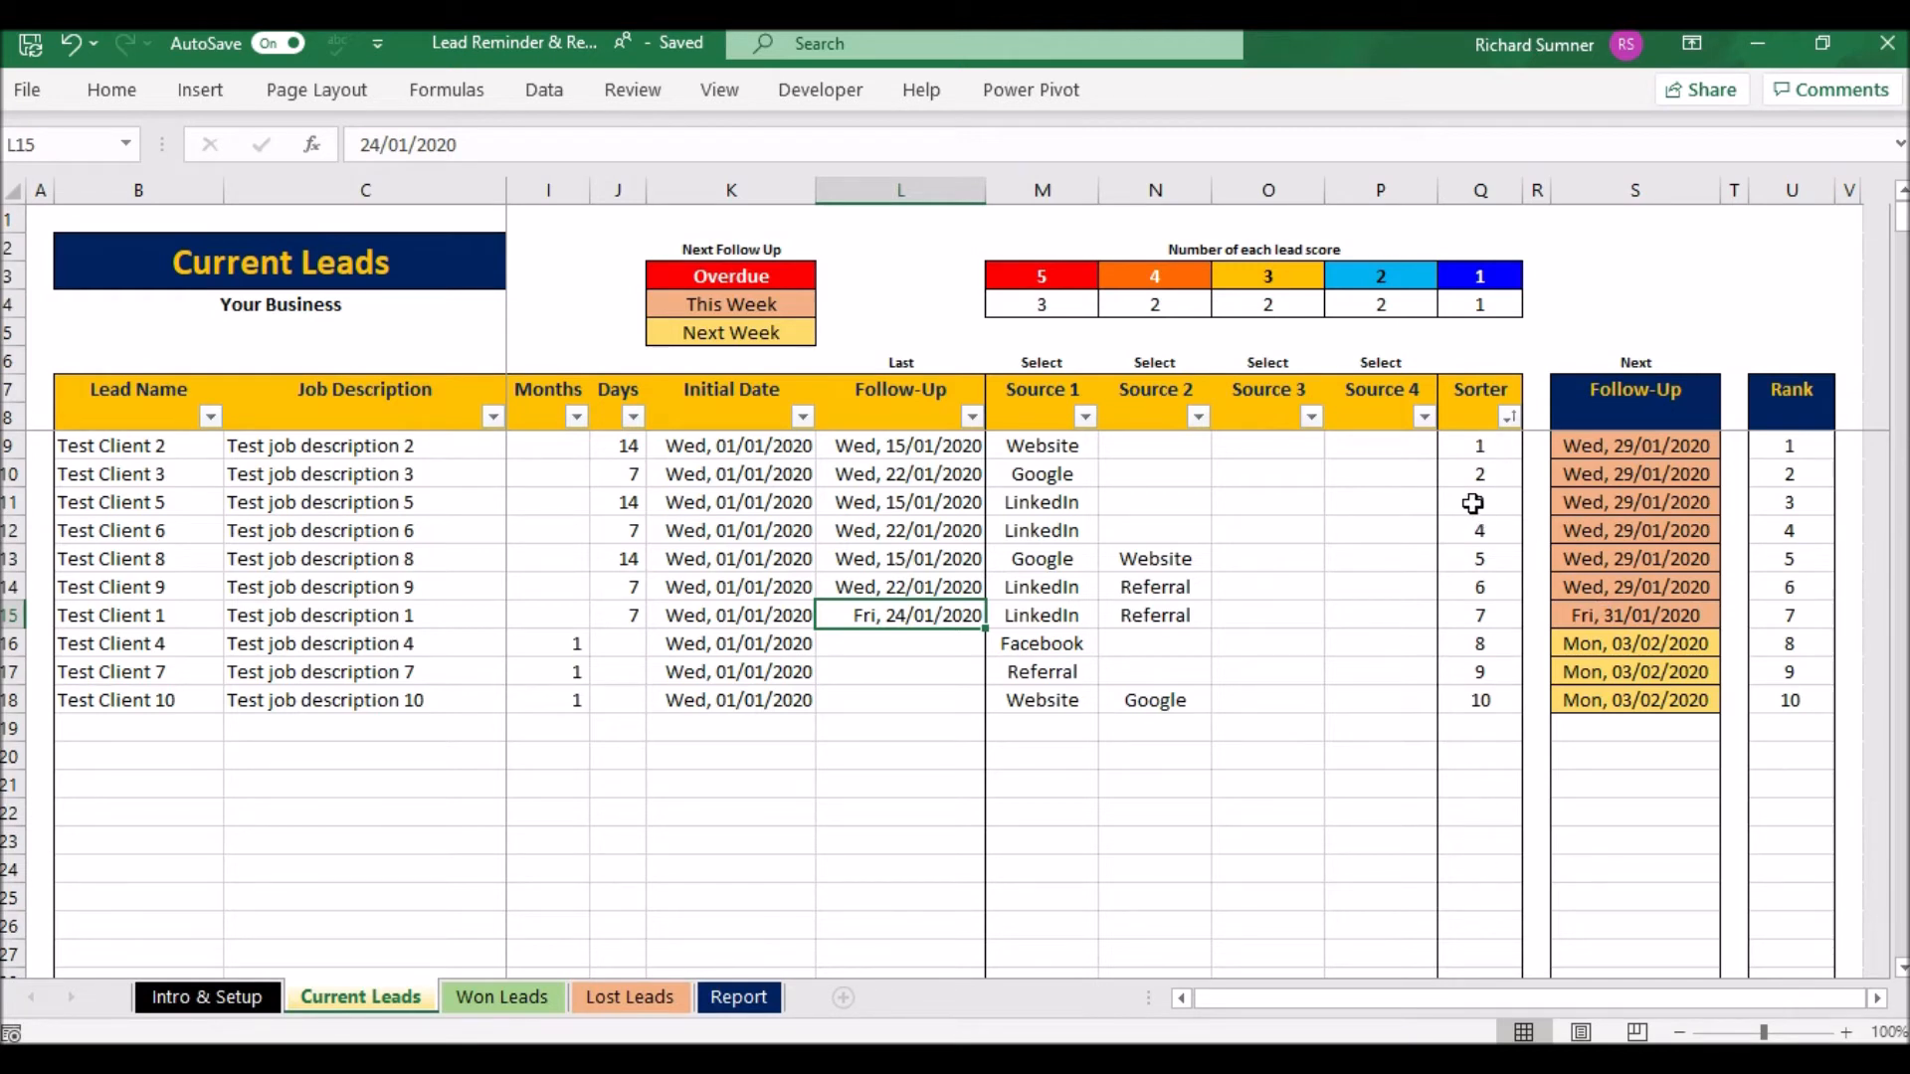
{"action": "left_click", "coordinate": [1475, 469]}
- Clear the Sorter values in Q9:Q18, keeping the leads in rank order
{"action": "left_click_drag", "start_coordinate": [1472, 458], "coordinate": [1477, 701]}
{"action": "right_click", "coordinate": [1477, 700]}
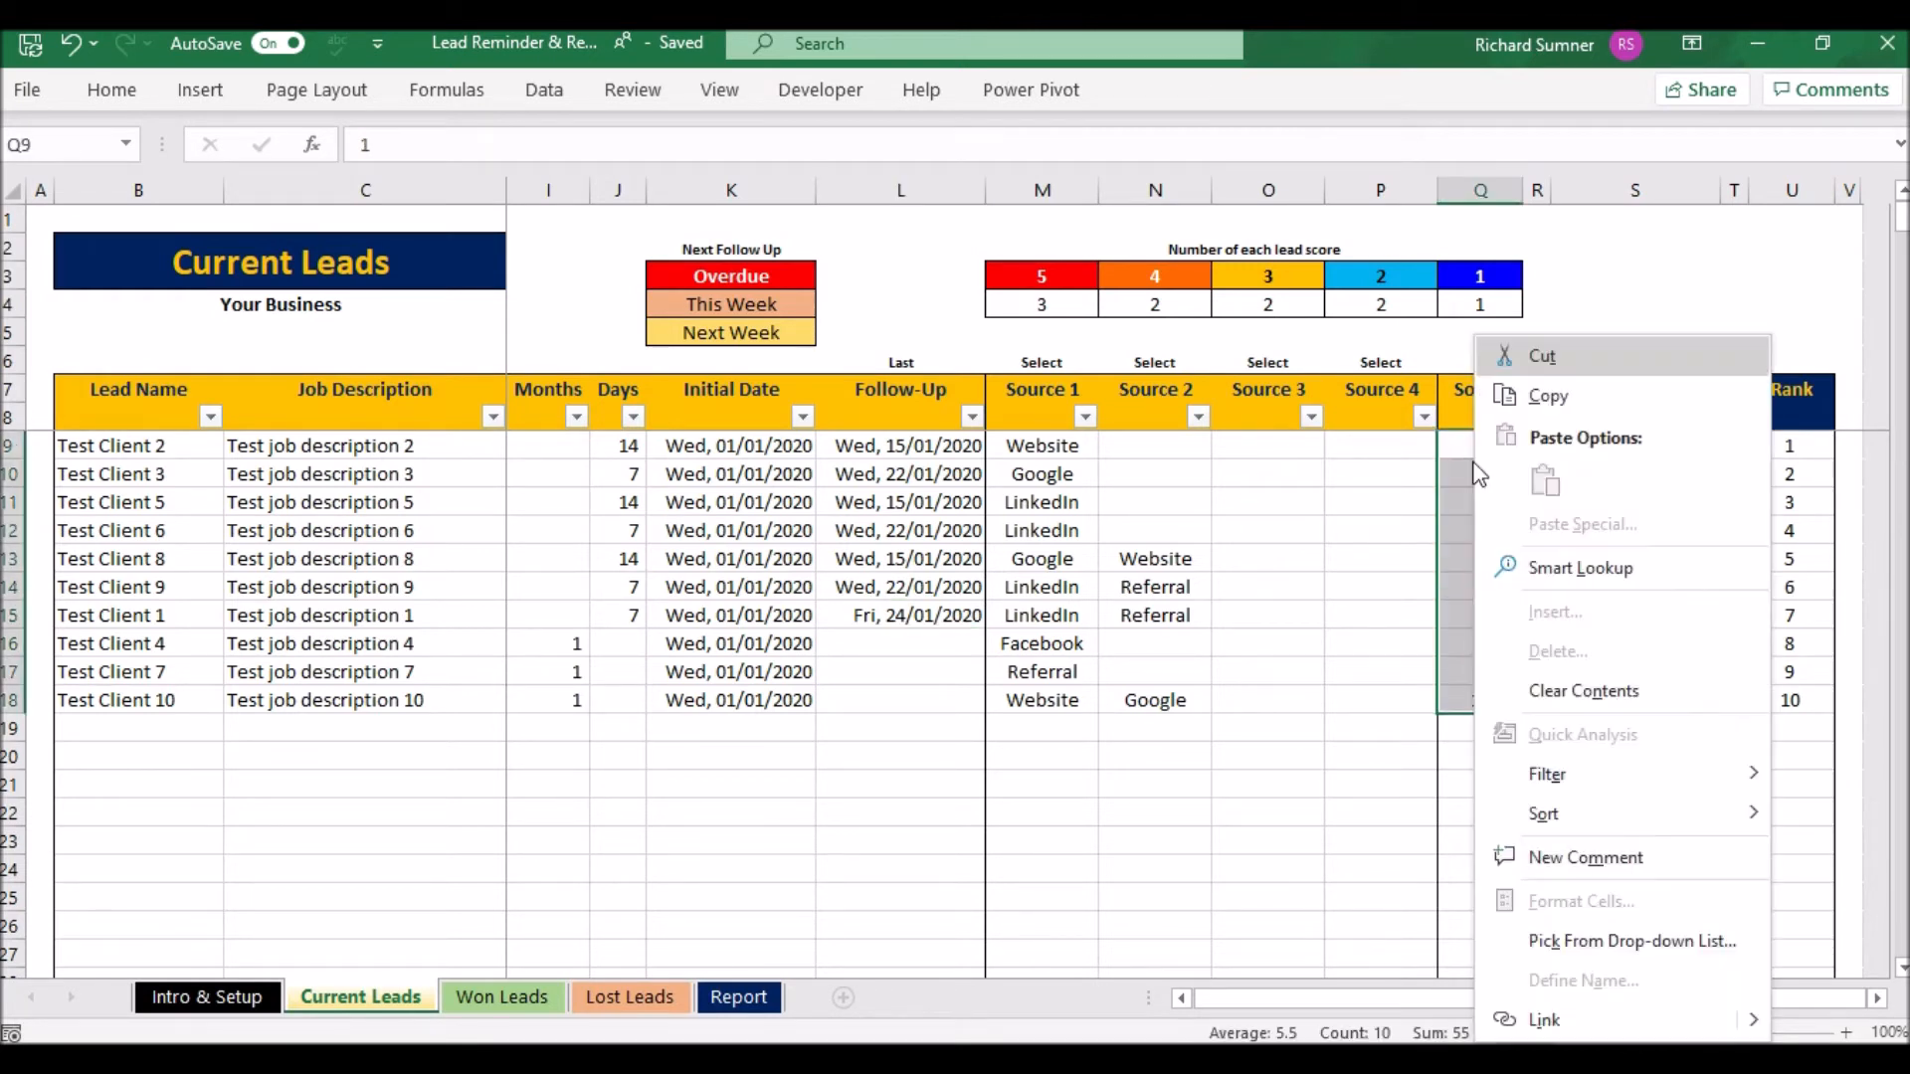
{"action": "left_click", "coordinate": [1559, 692]}
{"action": "left_click", "coordinate": [1333, 558]}
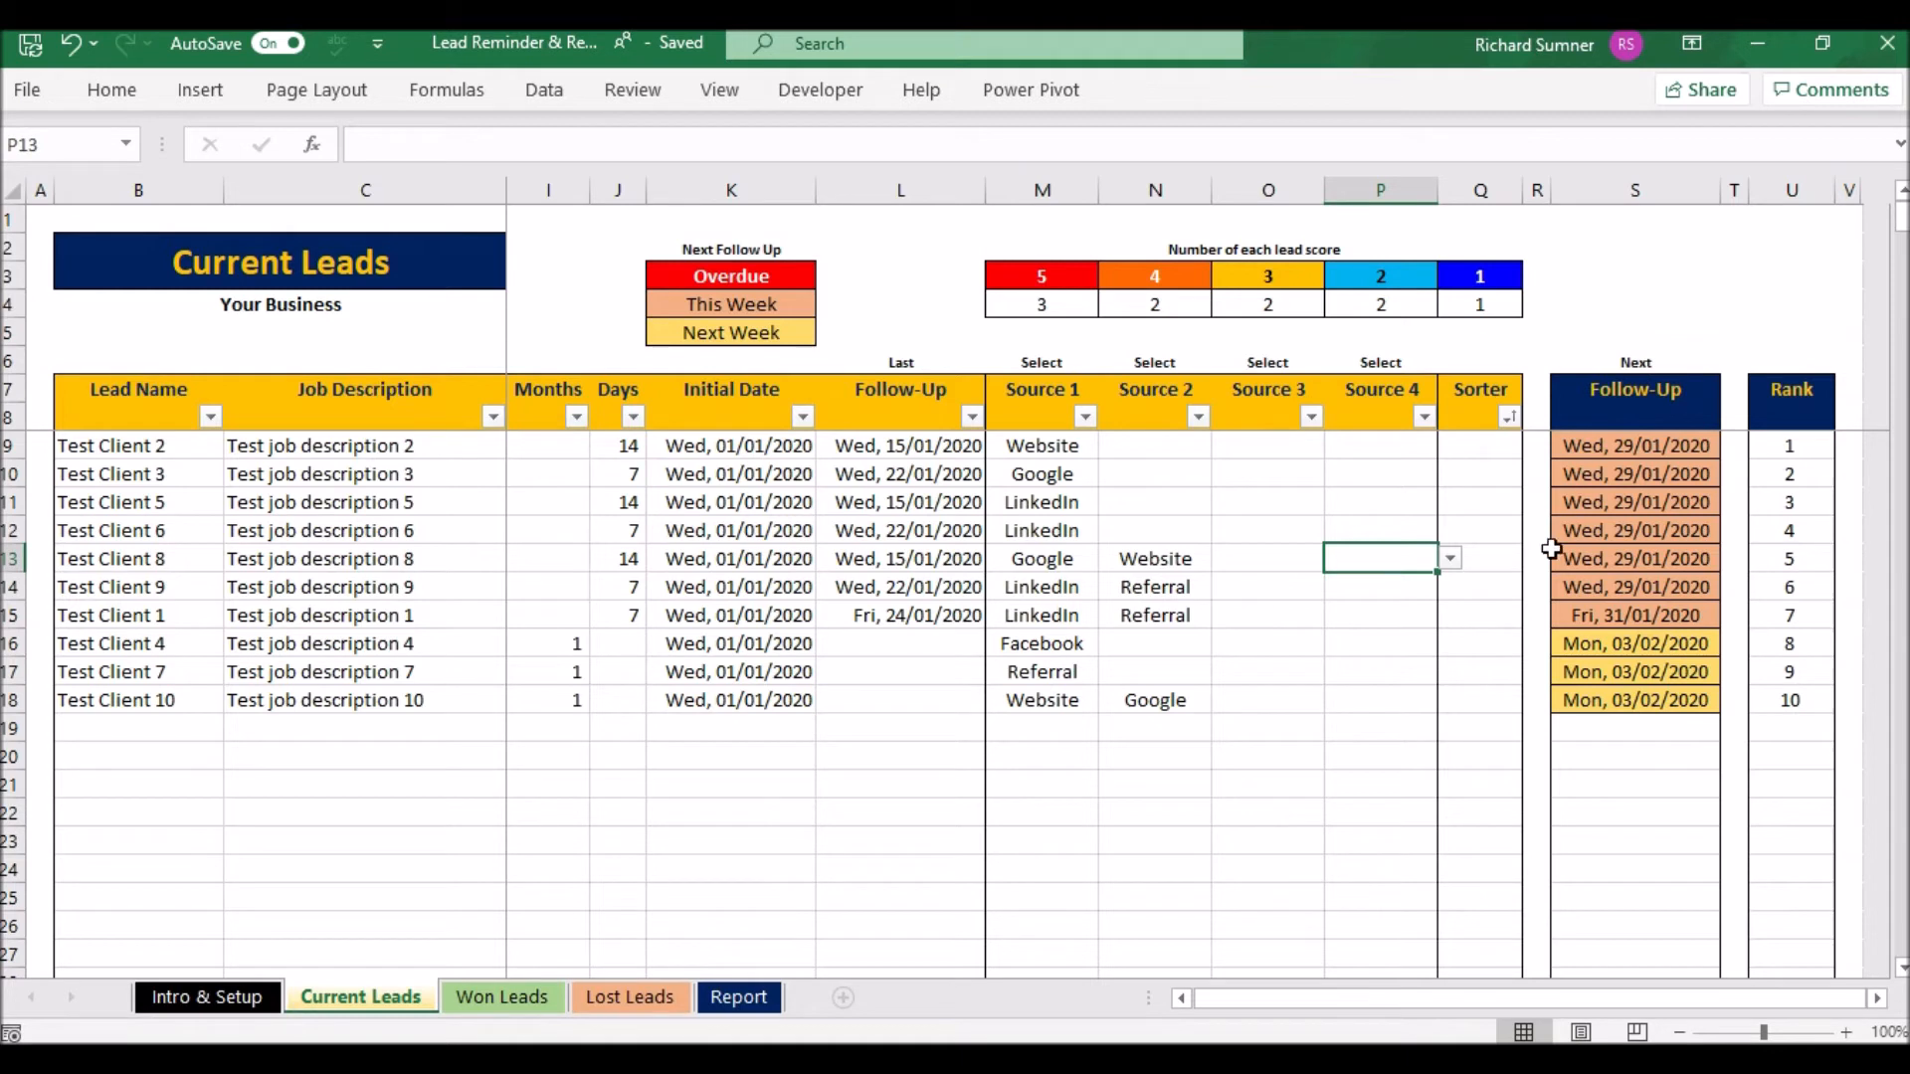
{"action": "key", "text": "Left"}
{"action": "key", "text": "Left"}
{"action": "key", "text": "Left"}
{"action": "key", "text": "Left"}
{"action": "key", "text": "Left"}
{"action": "key", "text": "Left"}
{"action": "key", "text": "Left"}
{"action": "key", "text": "Left"}
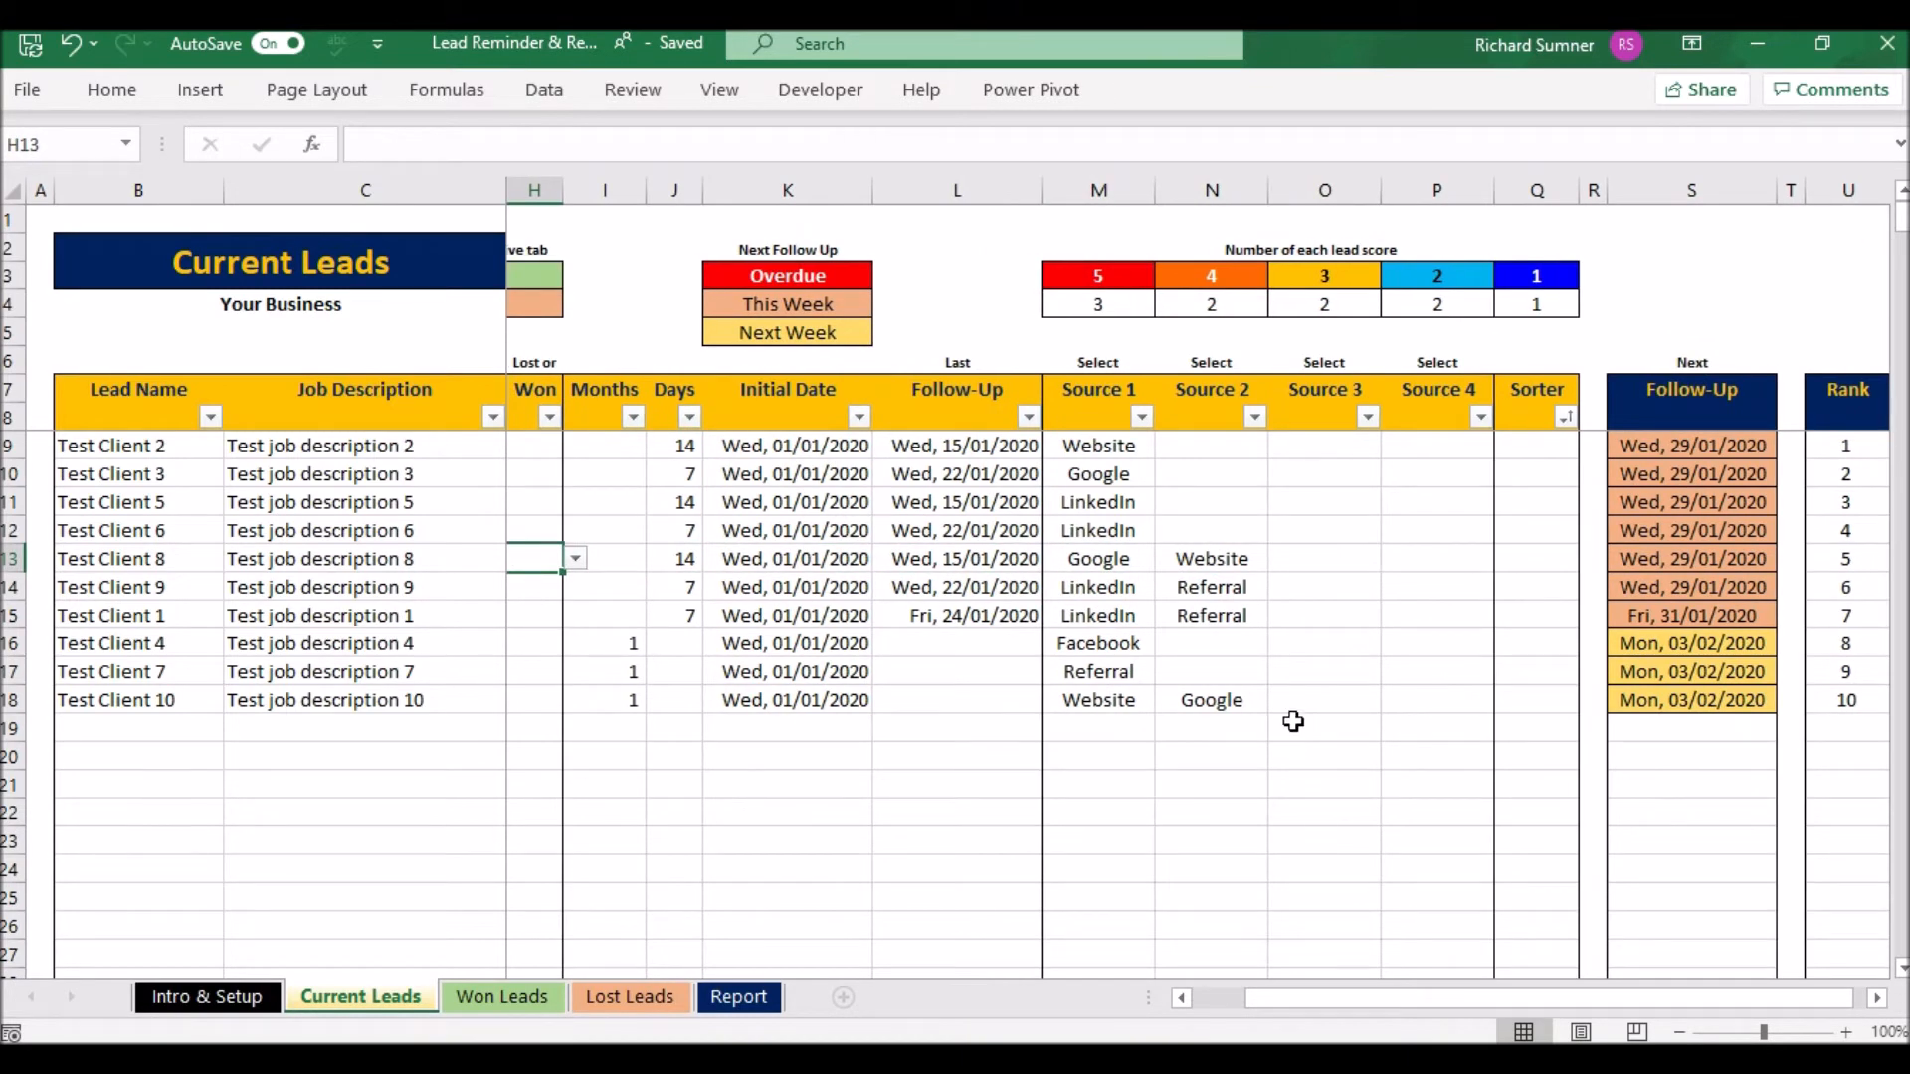
{"action": "left_click", "coordinate": [1194, 451]}
{"action": "left_click", "coordinate": [1278, 447]}
{"action": "left_click", "coordinate": [1278, 447]}
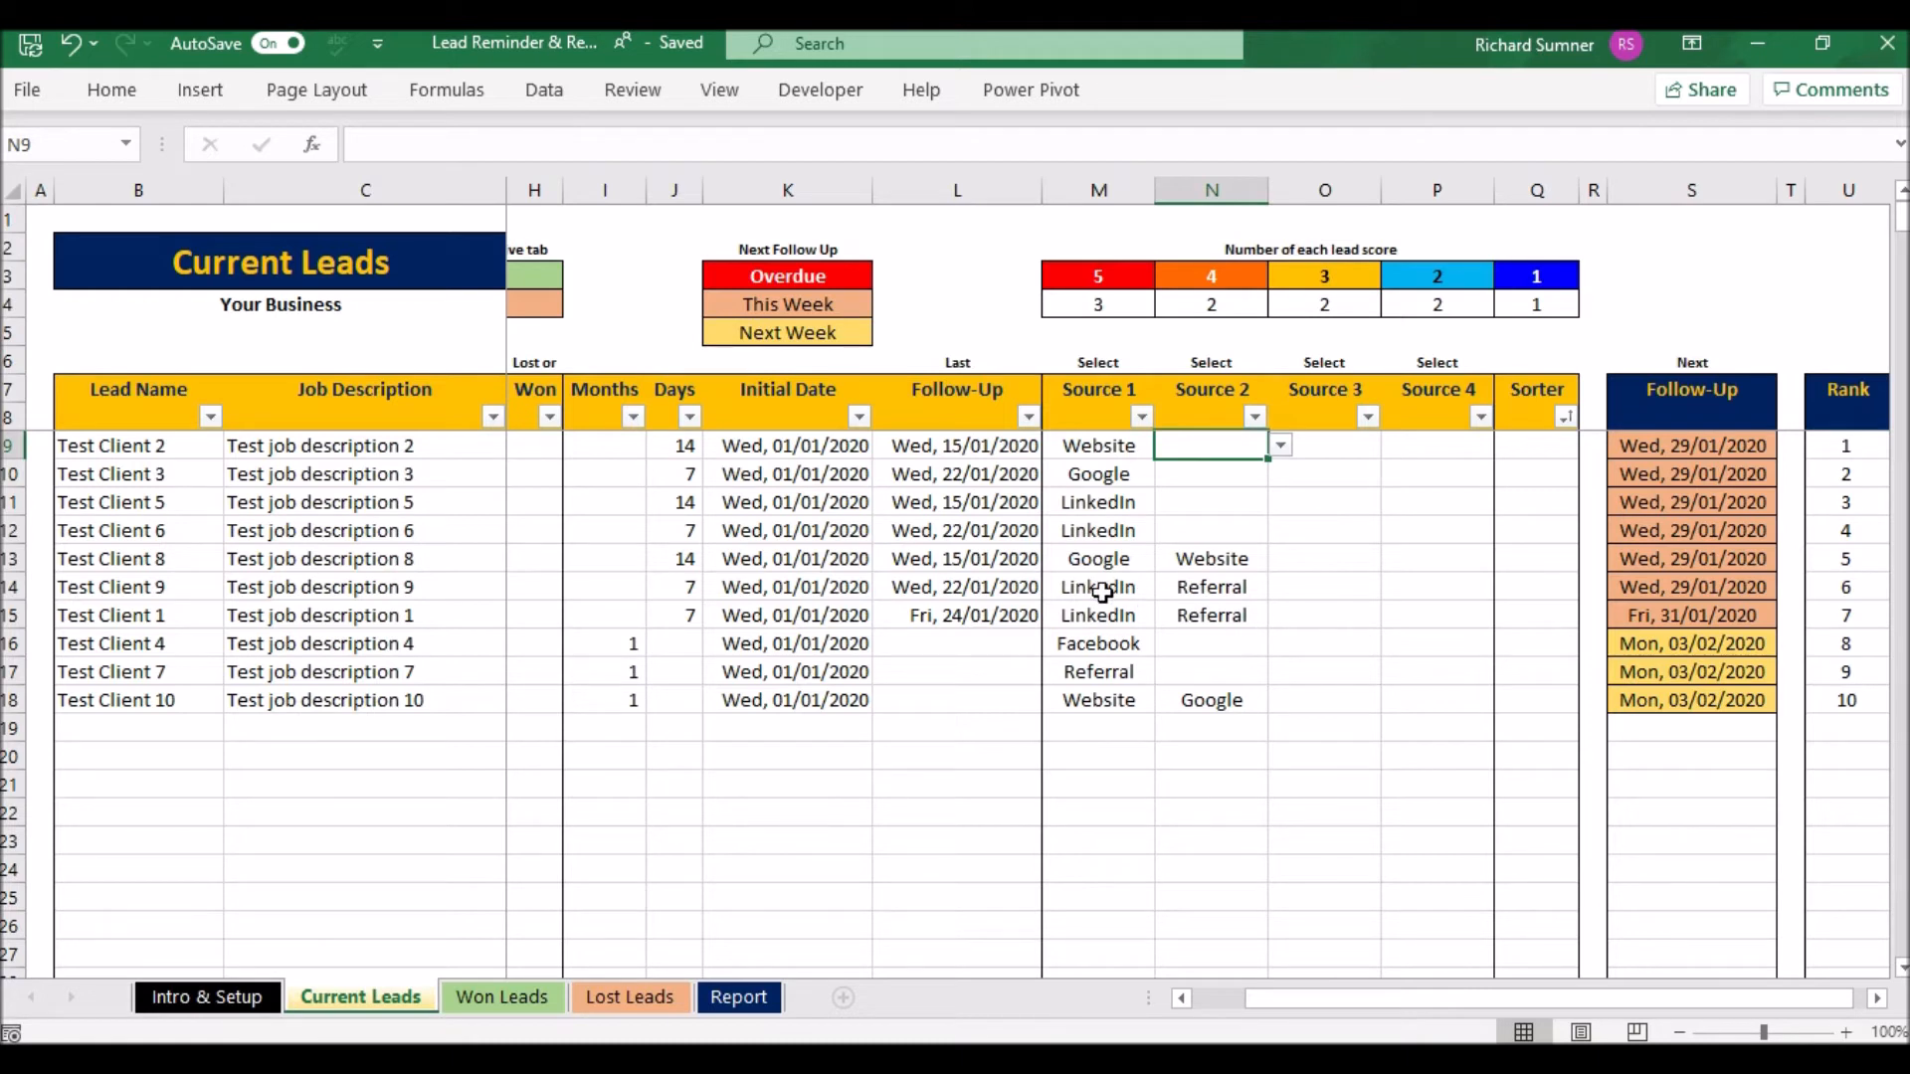
{"action": "left_click", "coordinate": [1304, 597]}
{"action": "left_click", "coordinate": [1393, 587]}
{"action": "left_click", "coordinate": [1311, 624]}
{"action": "left_click", "coordinate": [1471, 604]}
{"action": "left_click", "coordinate": [1507, 587]}
{"action": "left_click", "coordinate": [1422, 625]}
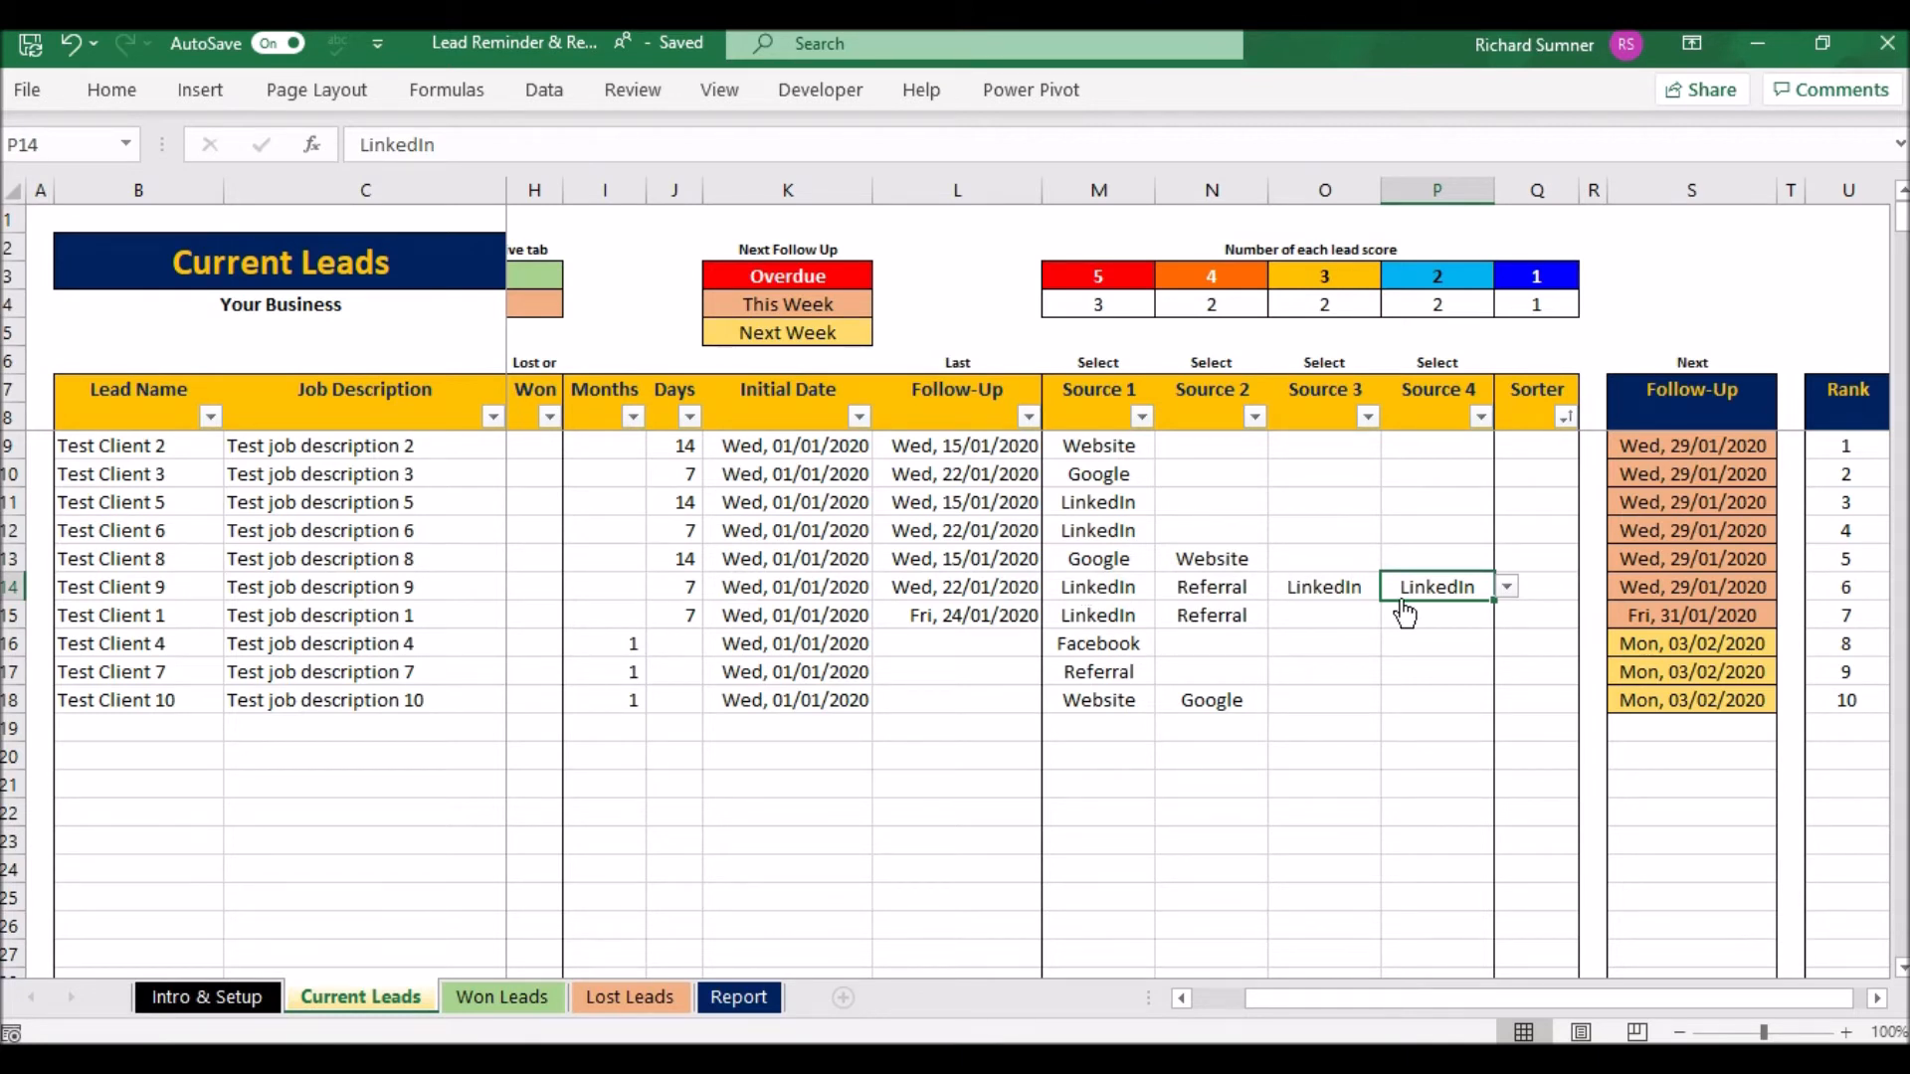
{"action": "key", "text": "Delete"}
{"action": "key", "text": "Left"}
{"action": "key", "text": "Delete"}
{"action": "key", "text": "Left"}
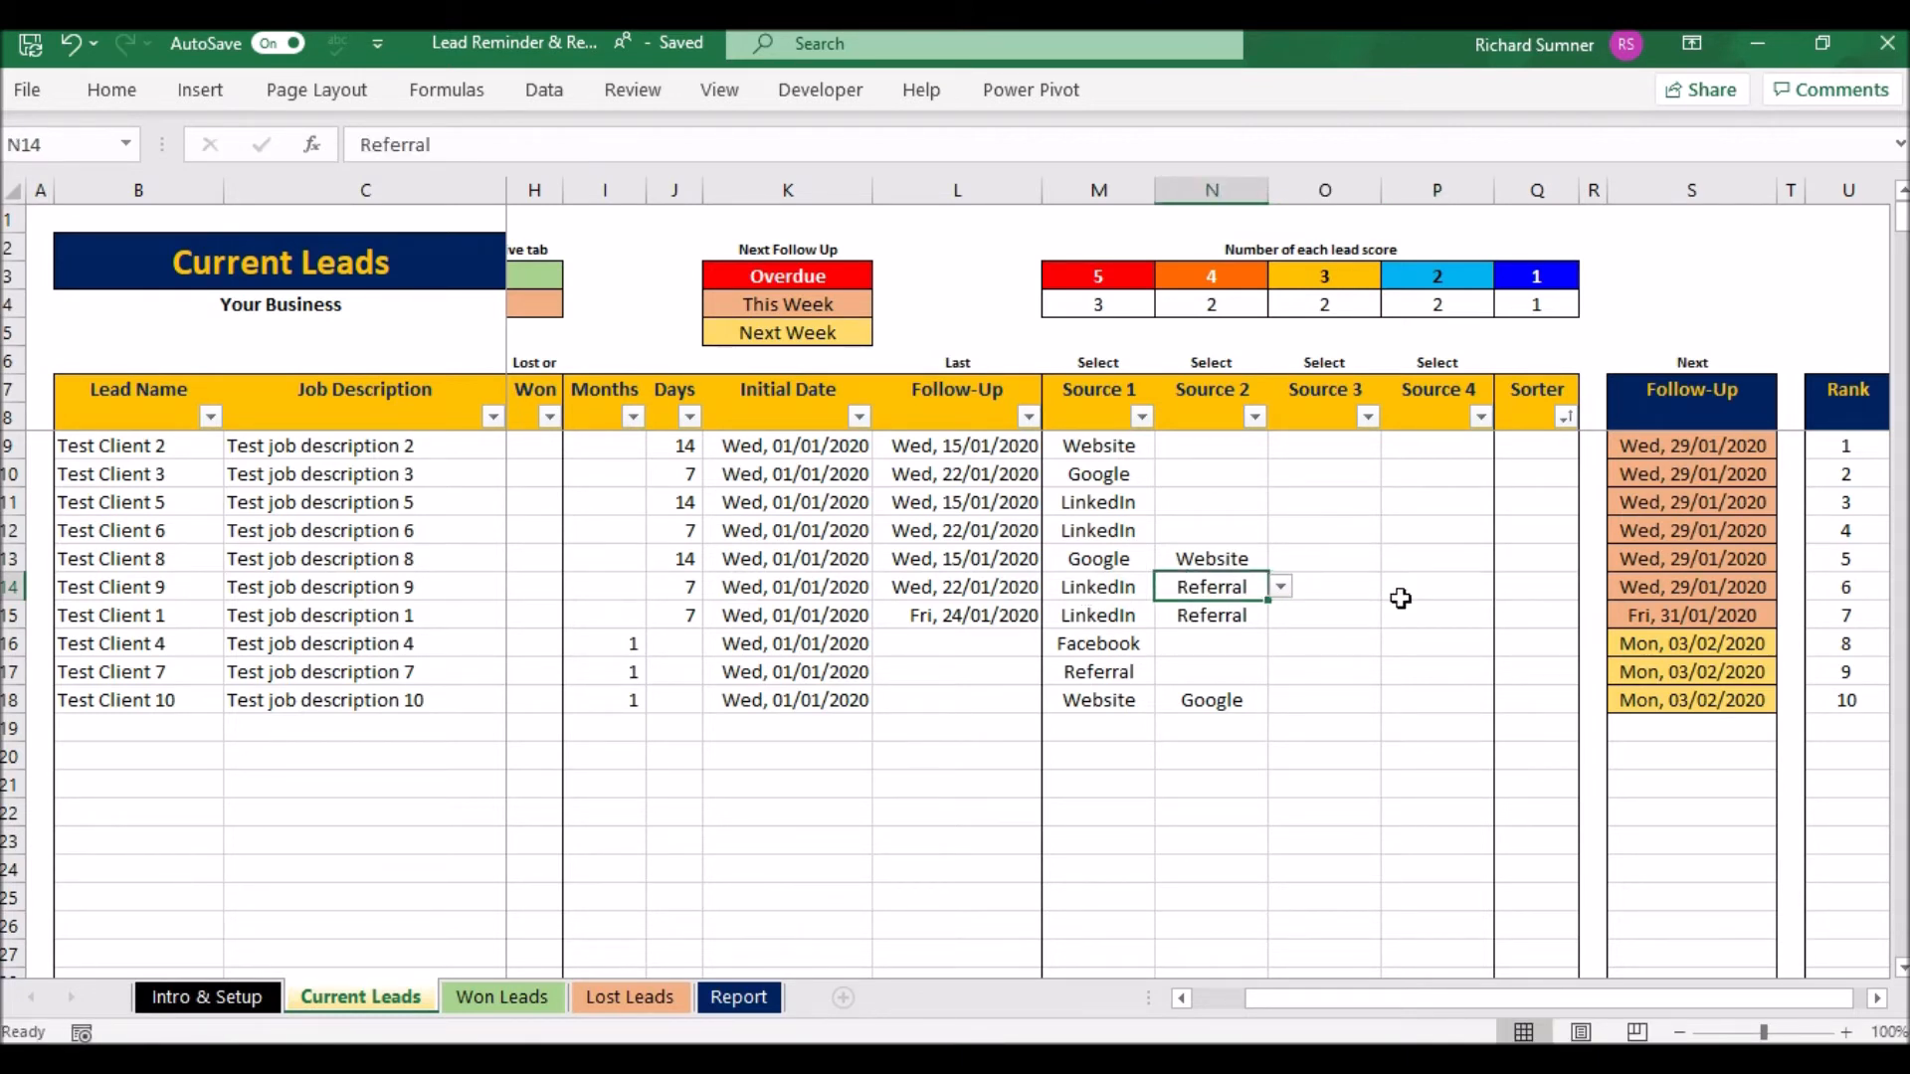
{"action": "key", "text": "Left"}
{"action": "key", "text": "Left"}
{"action": "key", "text": "Left"}
{"action": "key", "text": "Left"}
{"action": "key", "text": "Left"}
{"action": "key", "text": "Left"}
{"action": "key", "text": "Left"}
{"action": "key", "text": "Left"}
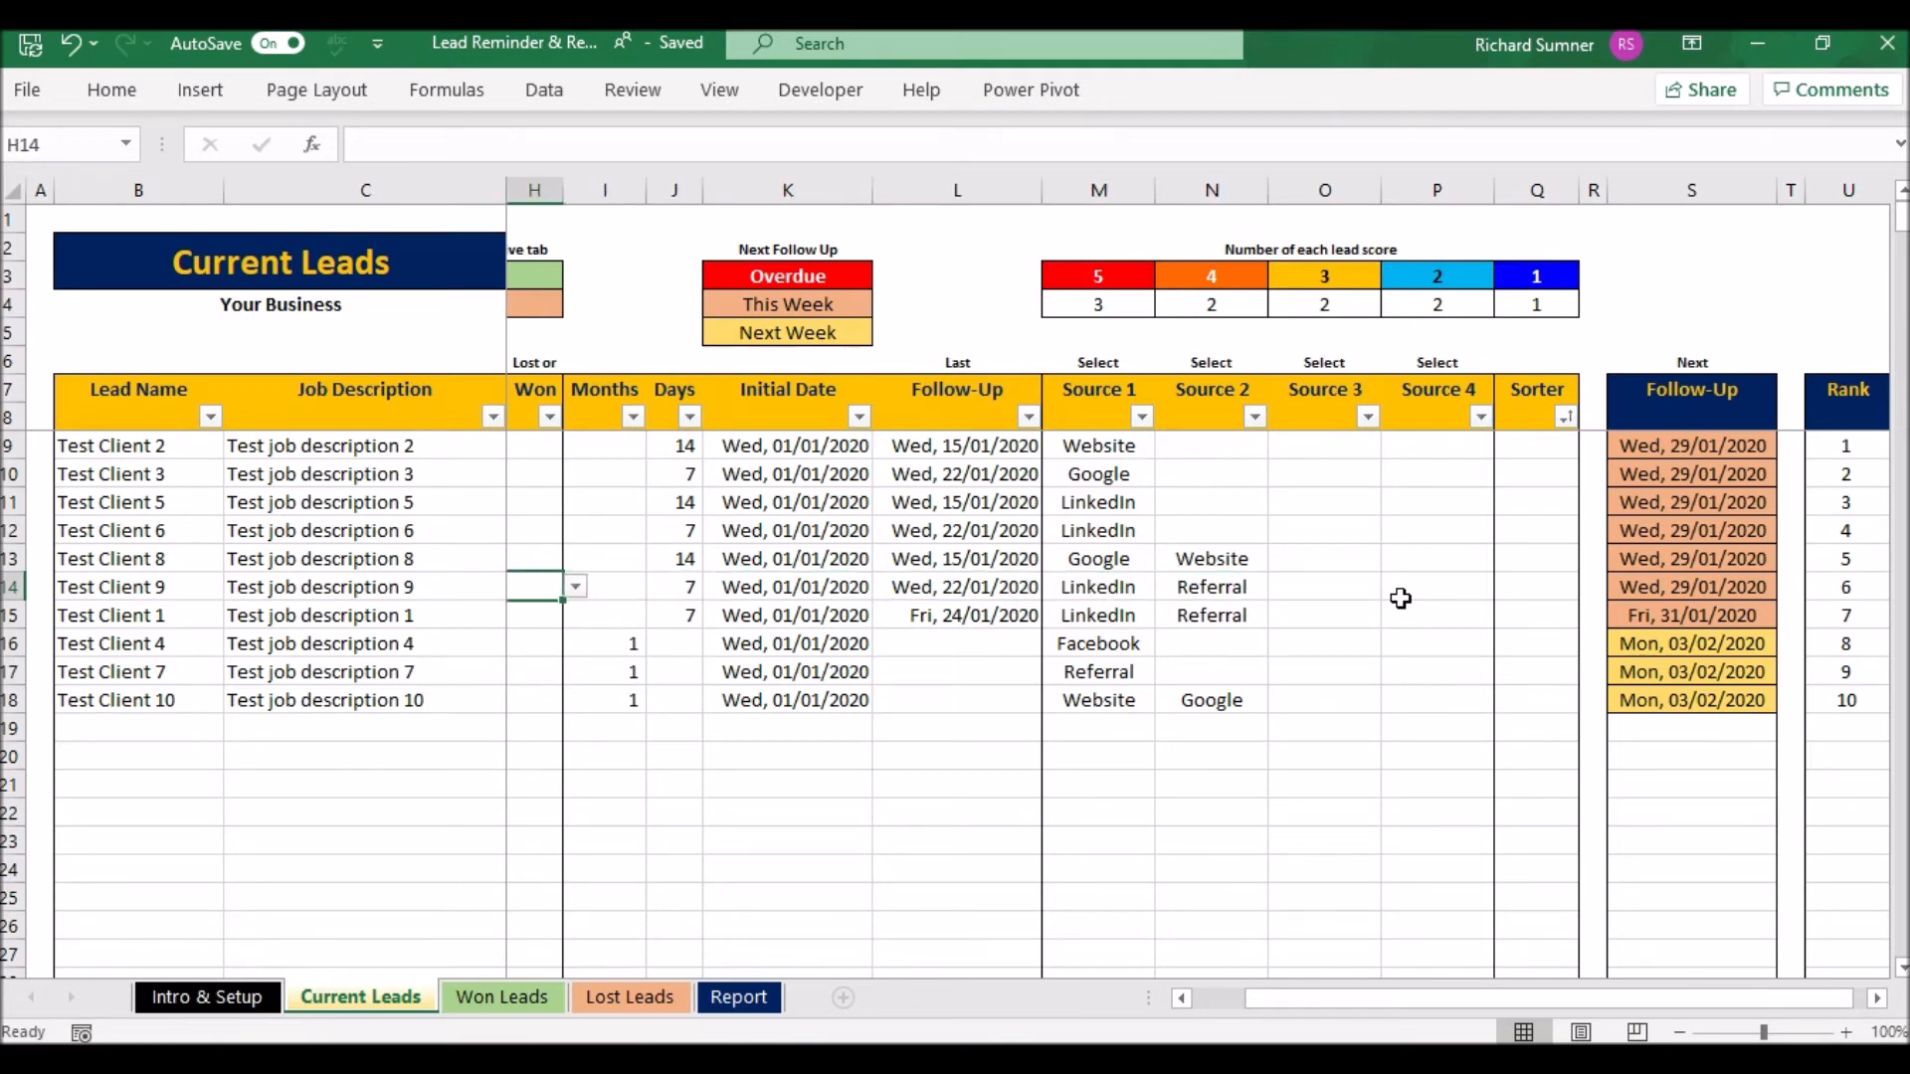
{"action": "key", "text": "Right"}
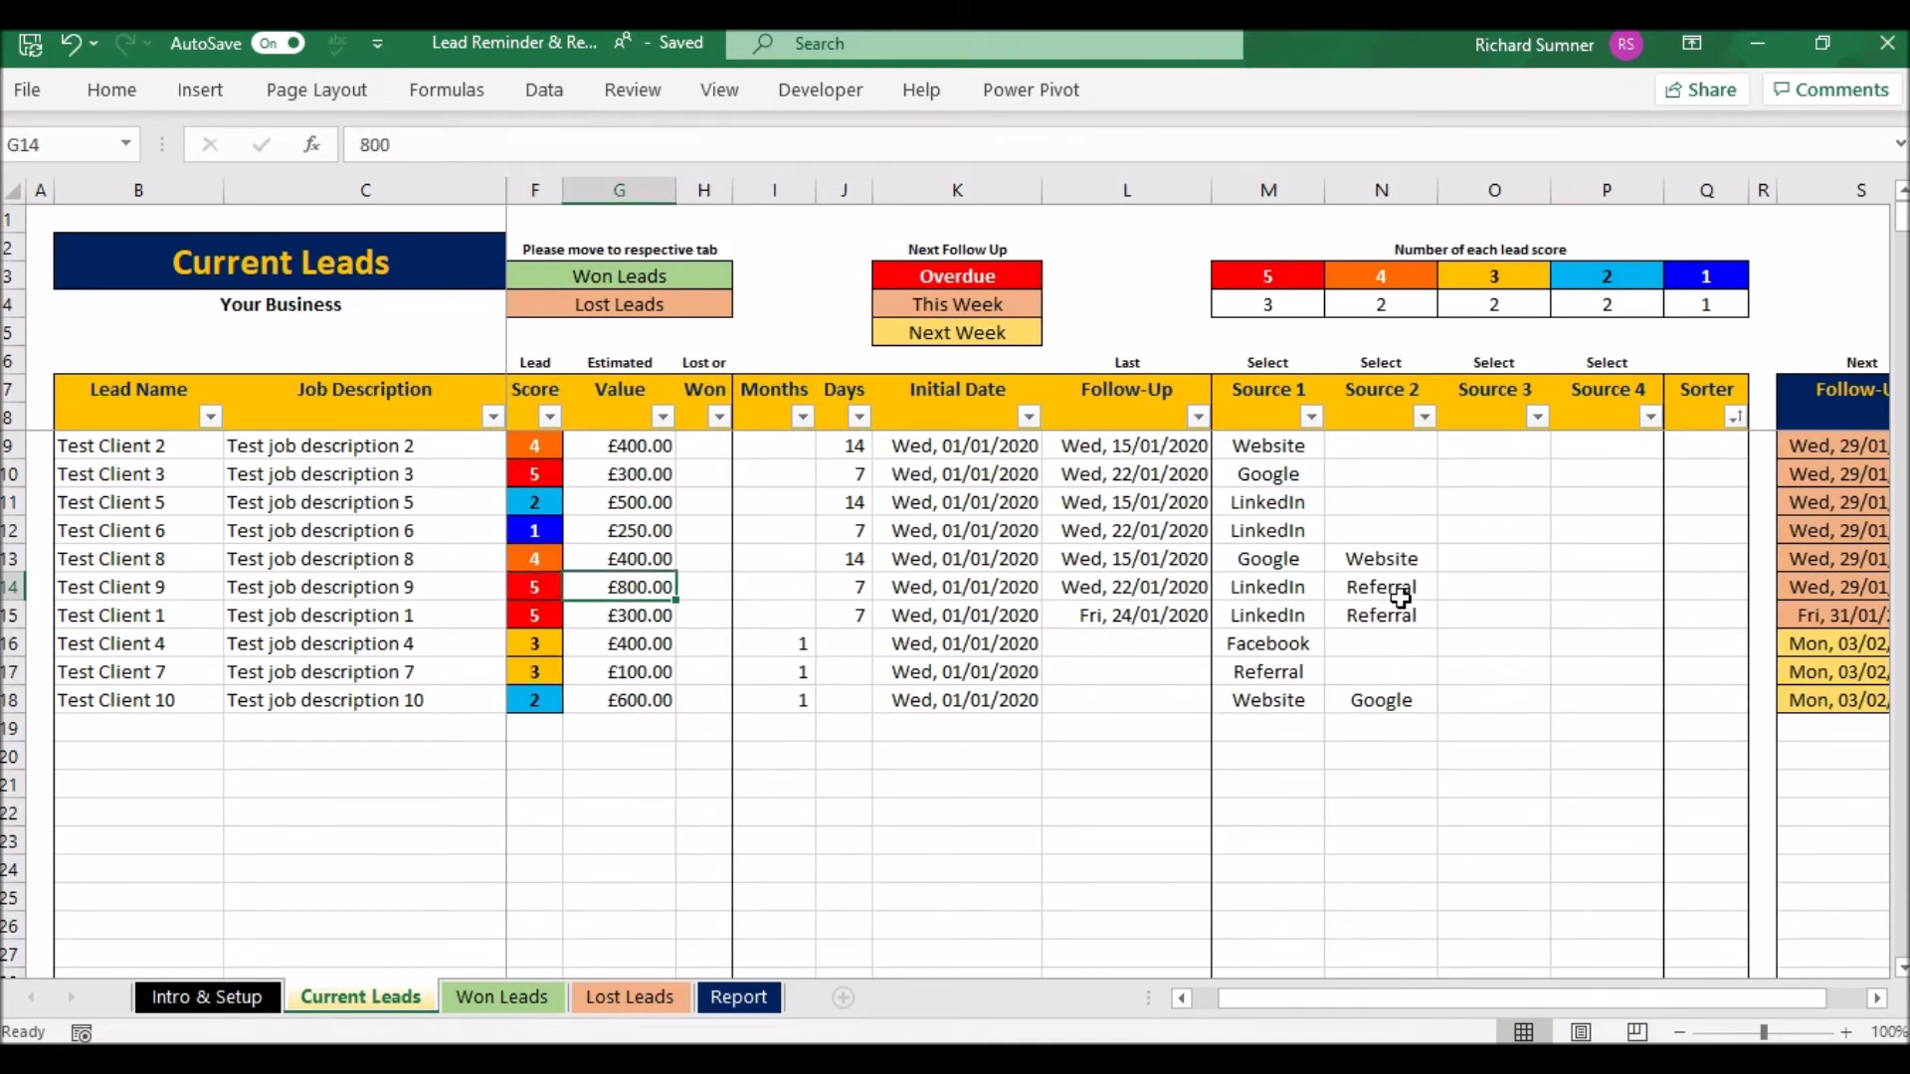
{"action": "key", "text": "Up"}
{"action": "key", "text": "Down"}
{"action": "key", "text": "Down"}
{"action": "key", "text": "Down"}
{"action": "key", "text": "Left"}
{"action": "key", "text": "Left"}
{"action": "key", "text": "Left"}
{"action": "key", "text": "Left"}
{"action": "key", "text": "Left"}
{"action": "key", "text": "Left"}
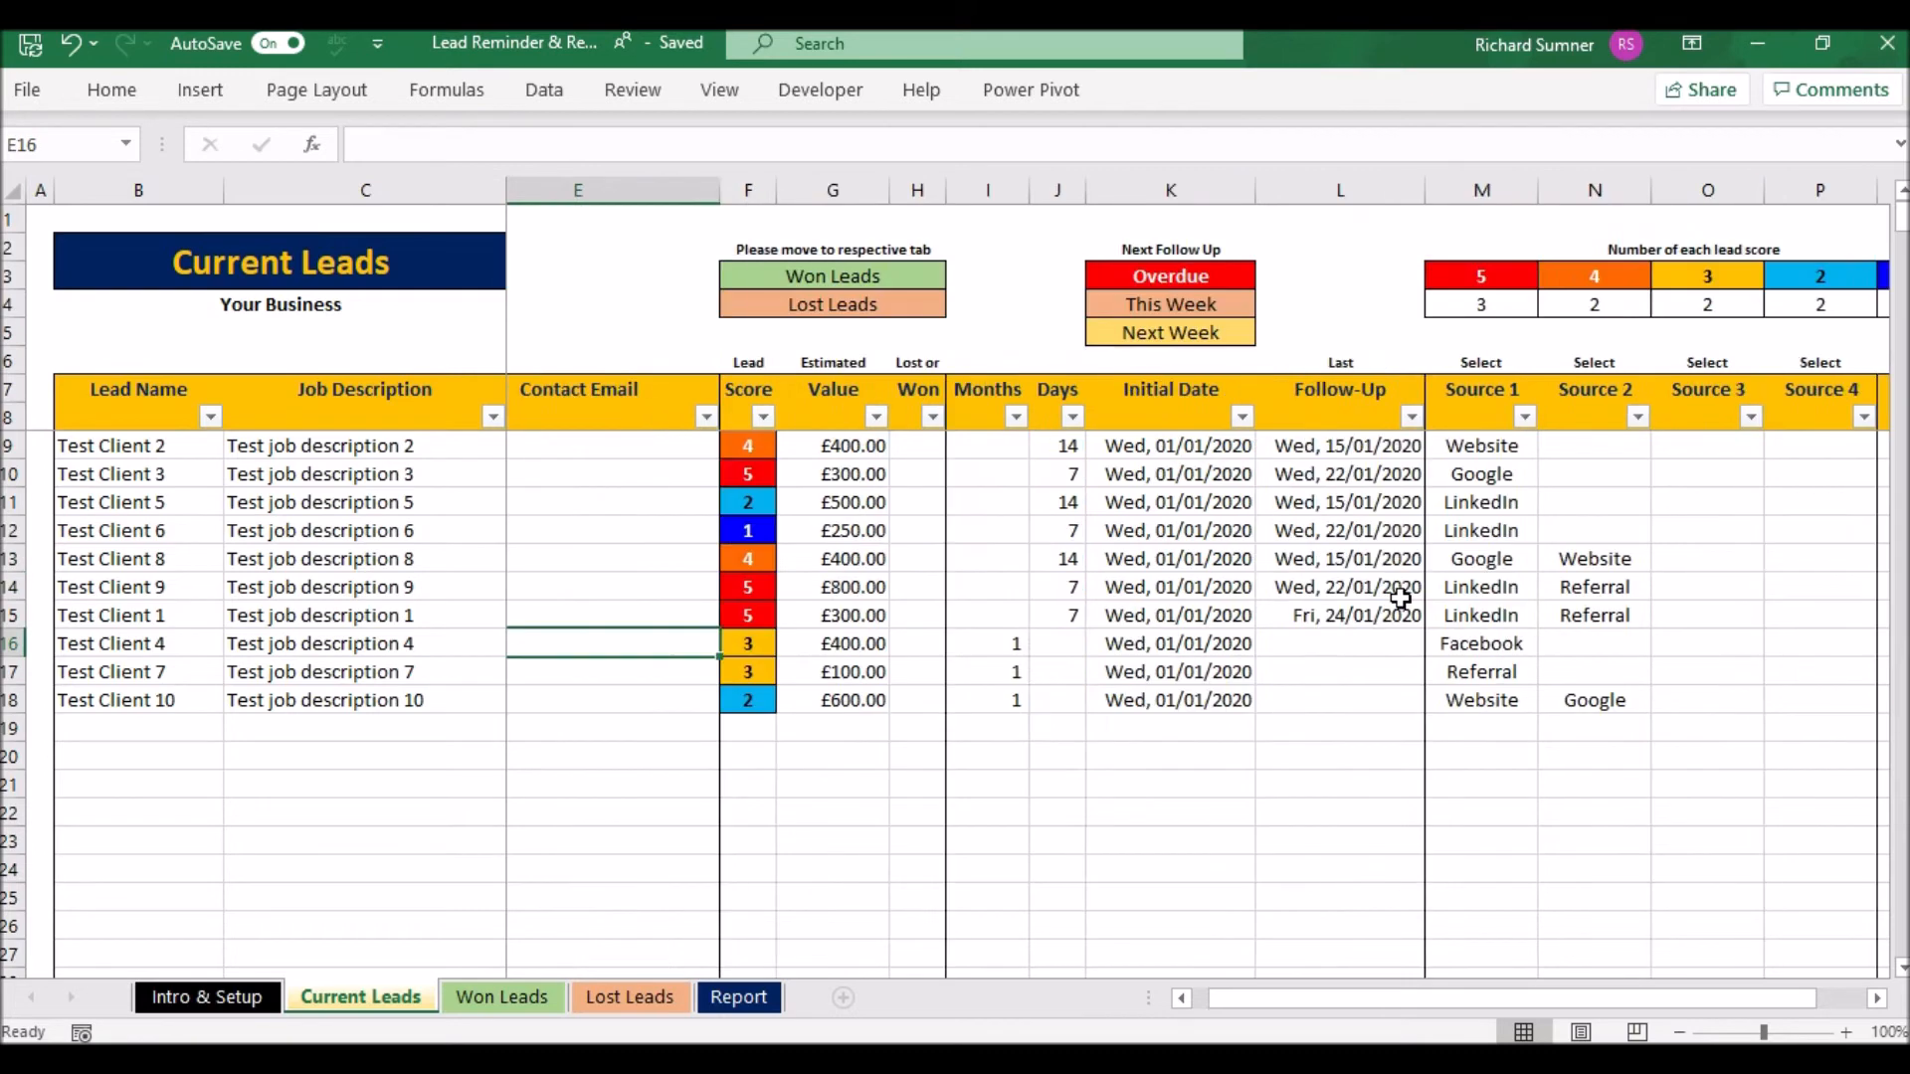
{"action": "key", "text": "Up"}
{"action": "key", "text": "Up"}
{"action": "key", "text": "Up"}
{"action": "key", "text": "Up"}
{"action": "key", "text": "Up"}
{"action": "key", "text": "Up"}
{"action": "key", "text": "Up"}
{"action": "key", "text": "Up"}
{"action": "key", "text": "Up"}
{"action": "key", "text": "Up"}
{"action": "key", "text": "Up"}
{"action": "key", "text": "Up"}
{"action": "key", "text": "Up"}
{"action": "key", "text": "Up"}
{"action": "key", "text": "Up"}
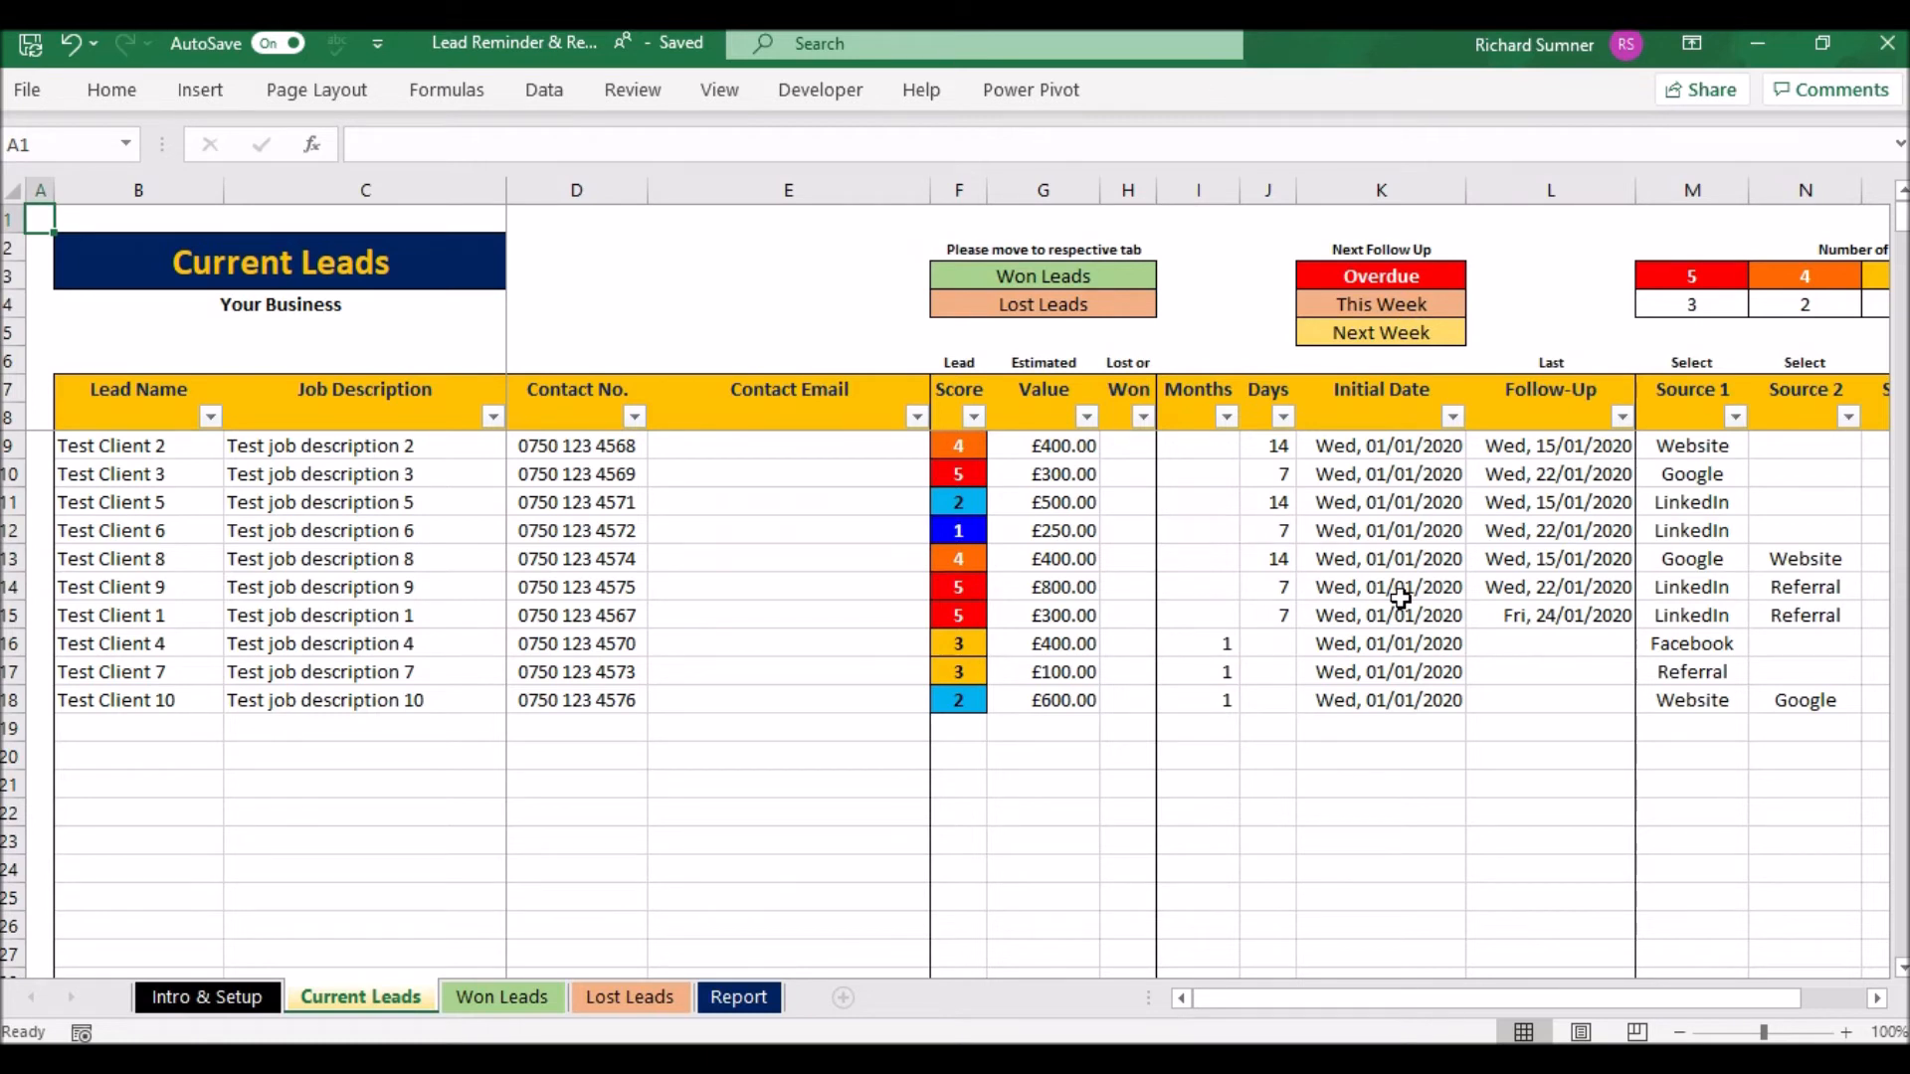
- Mark Test Client 2 as Won and Test Client 3 as Lost
{"action": "left_click", "coordinate": [1140, 453]}
{"action": "left_click", "coordinate": [1171, 447]}
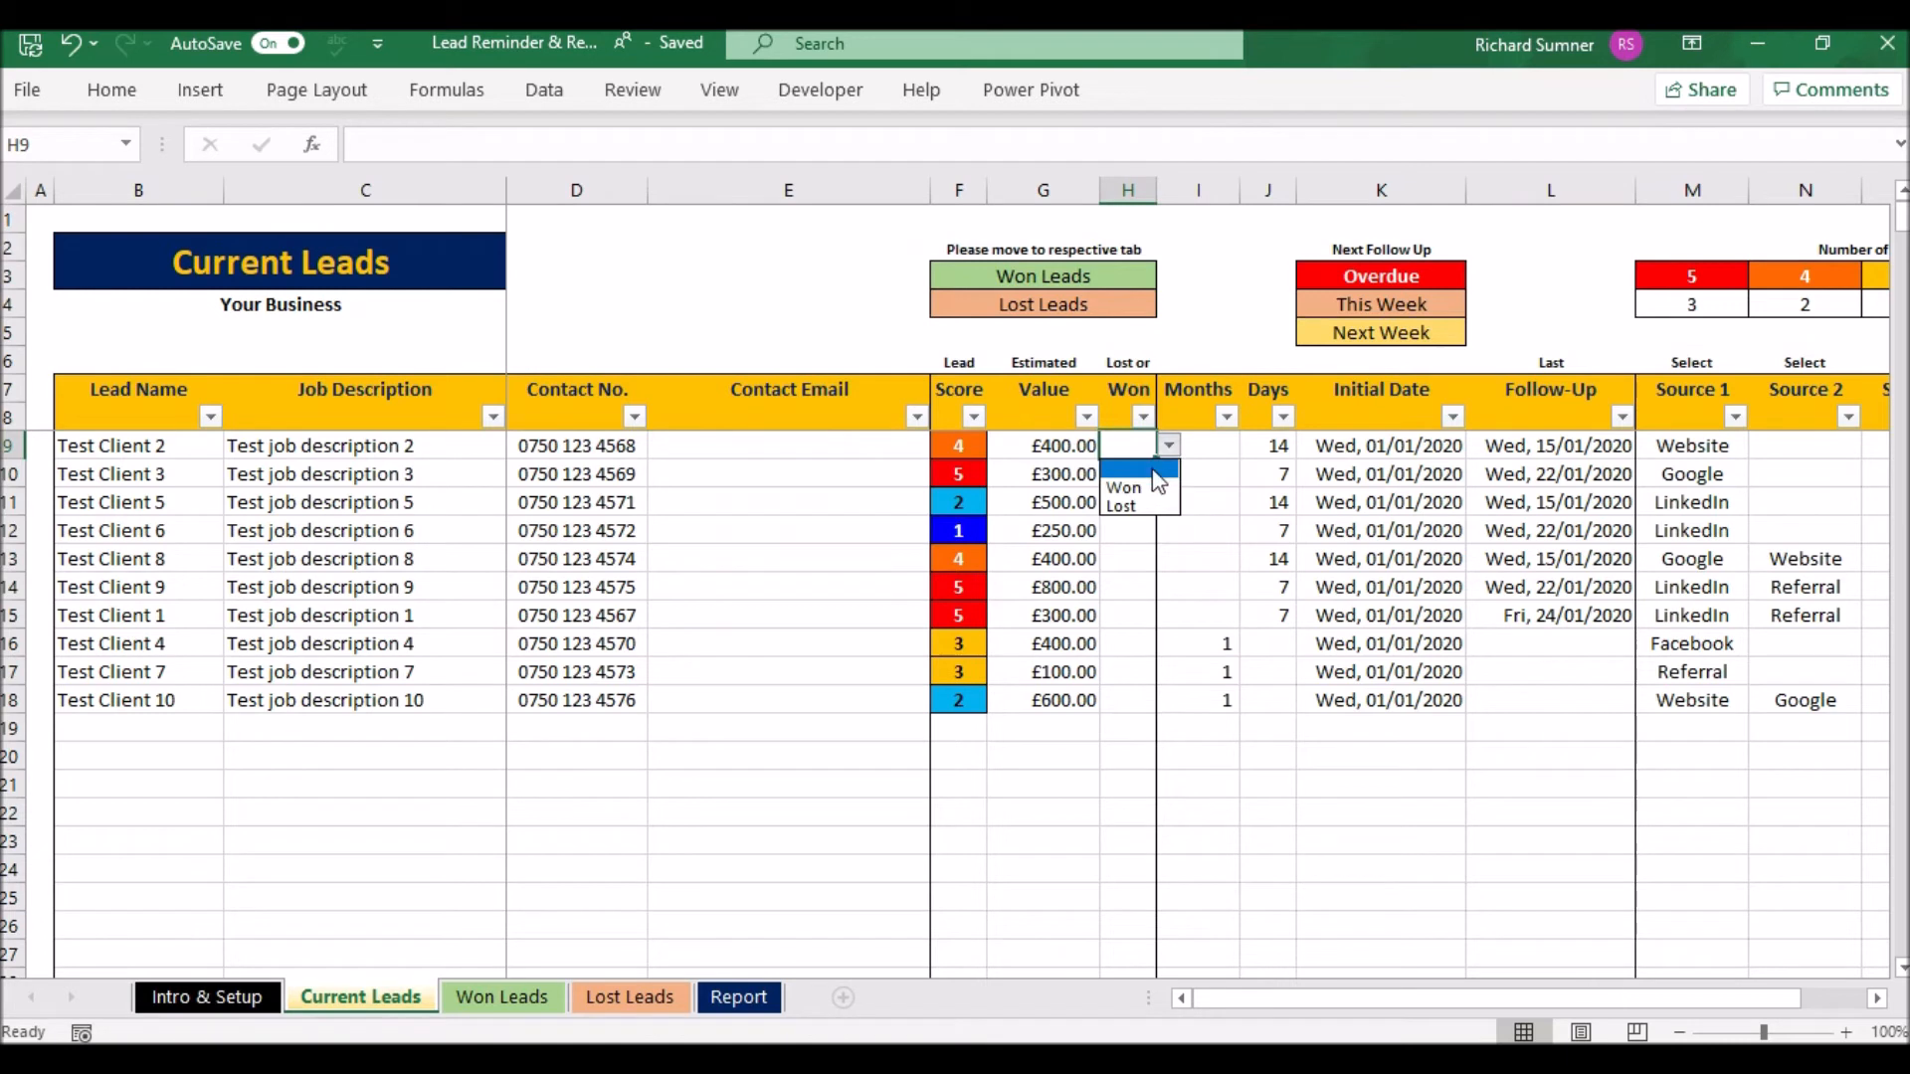
{"action": "left_click", "coordinate": [1148, 478]}
{"action": "left_click", "coordinate": [1144, 475]}
{"action": "left_click", "coordinate": [1171, 475]}
{"action": "left_click", "coordinate": [1143, 519]}
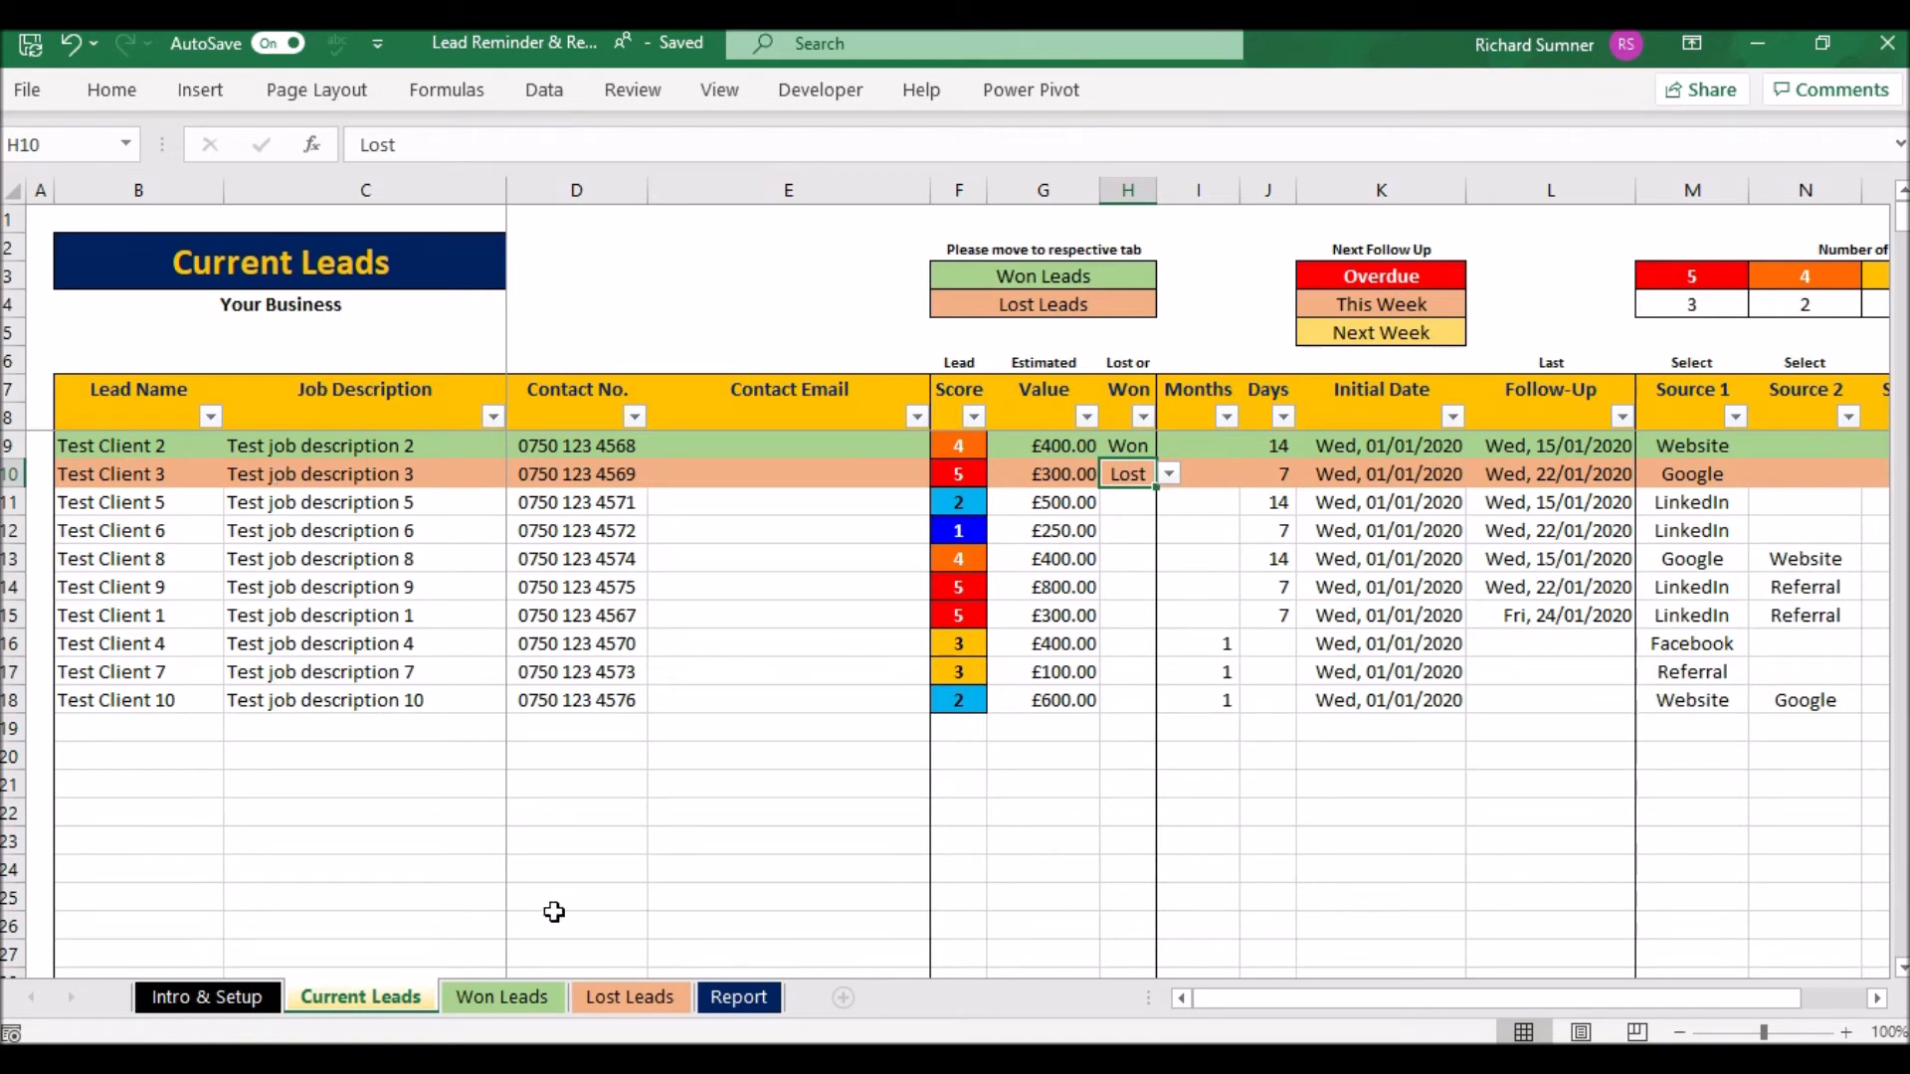
- Look over the Won Leads and Lost Leads sheets, then return to Current Leads
{"action": "left_click", "coordinate": [524, 995]}
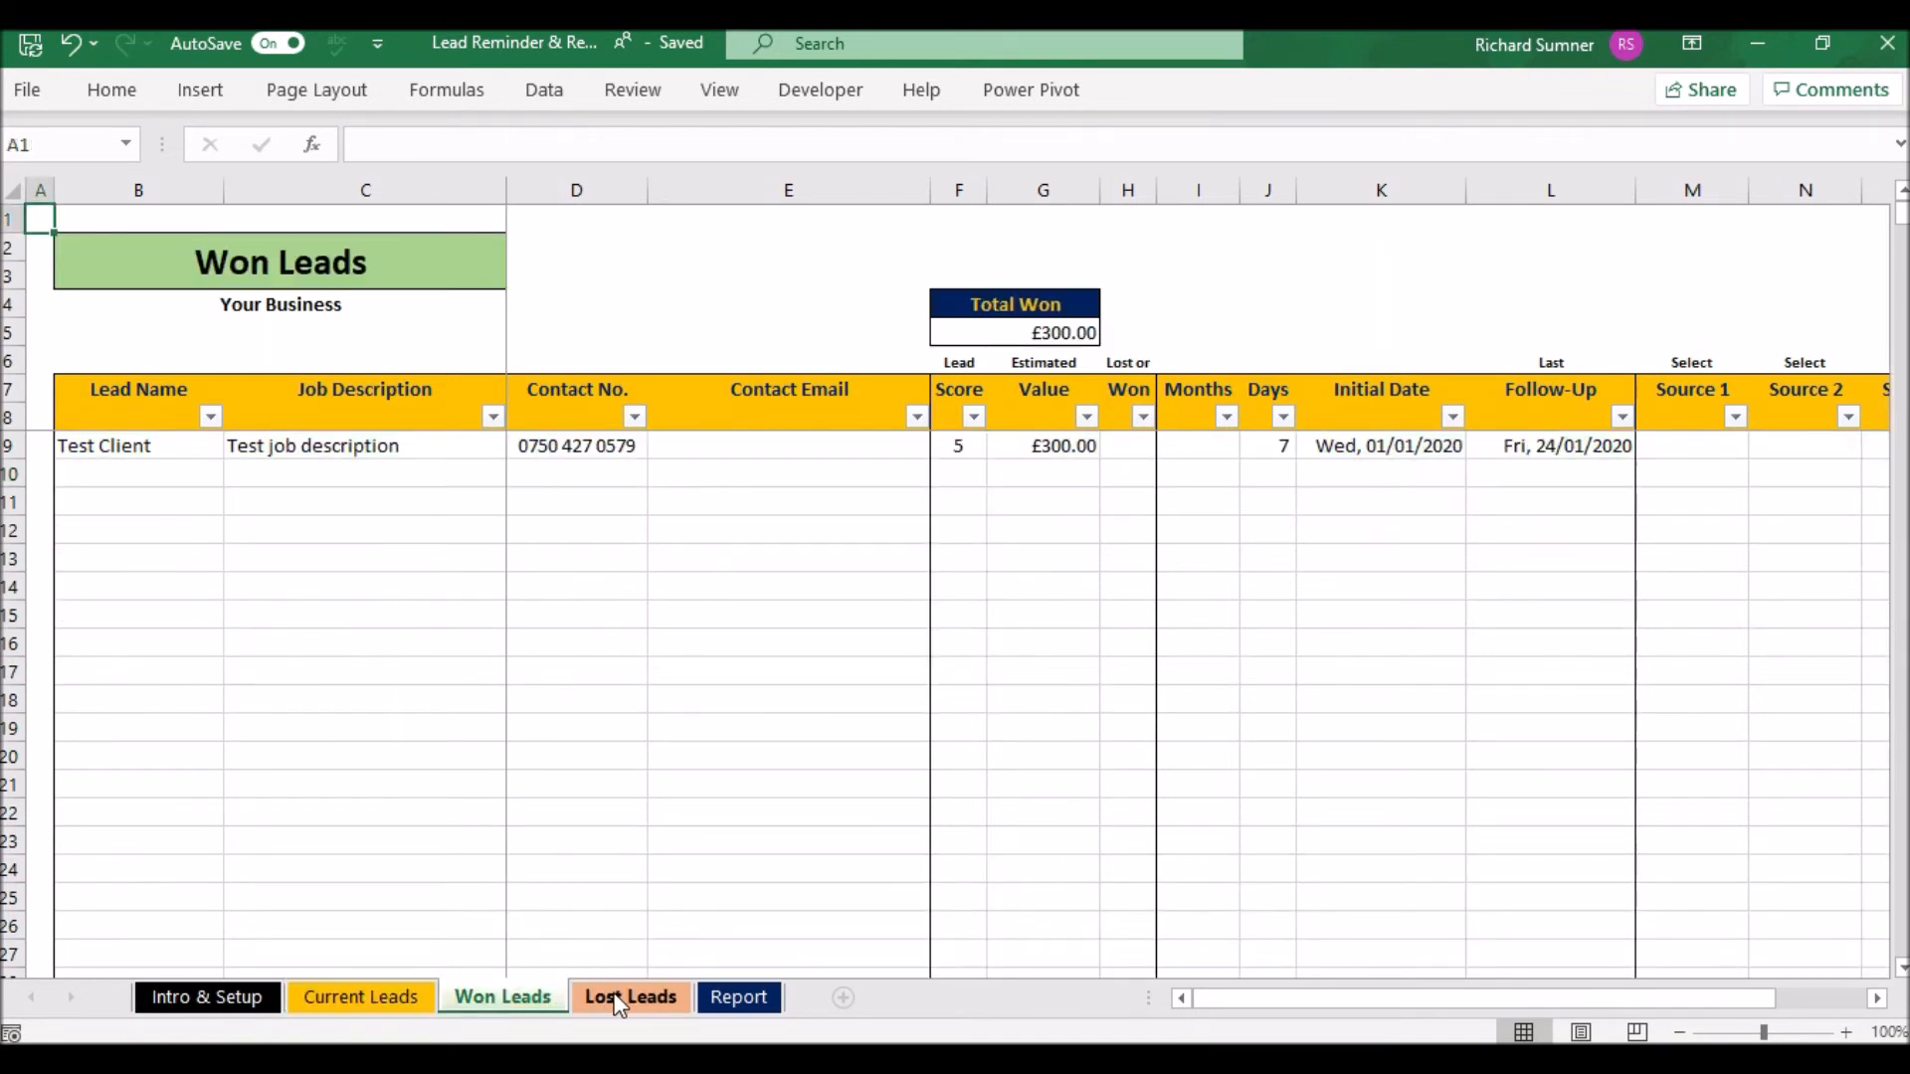
{"action": "left_click", "coordinate": [620, 998]}
{"action": "left_click", "coordinate": [524, 995]}
{"action": "left_click", "coordinate": [610, 1004]}
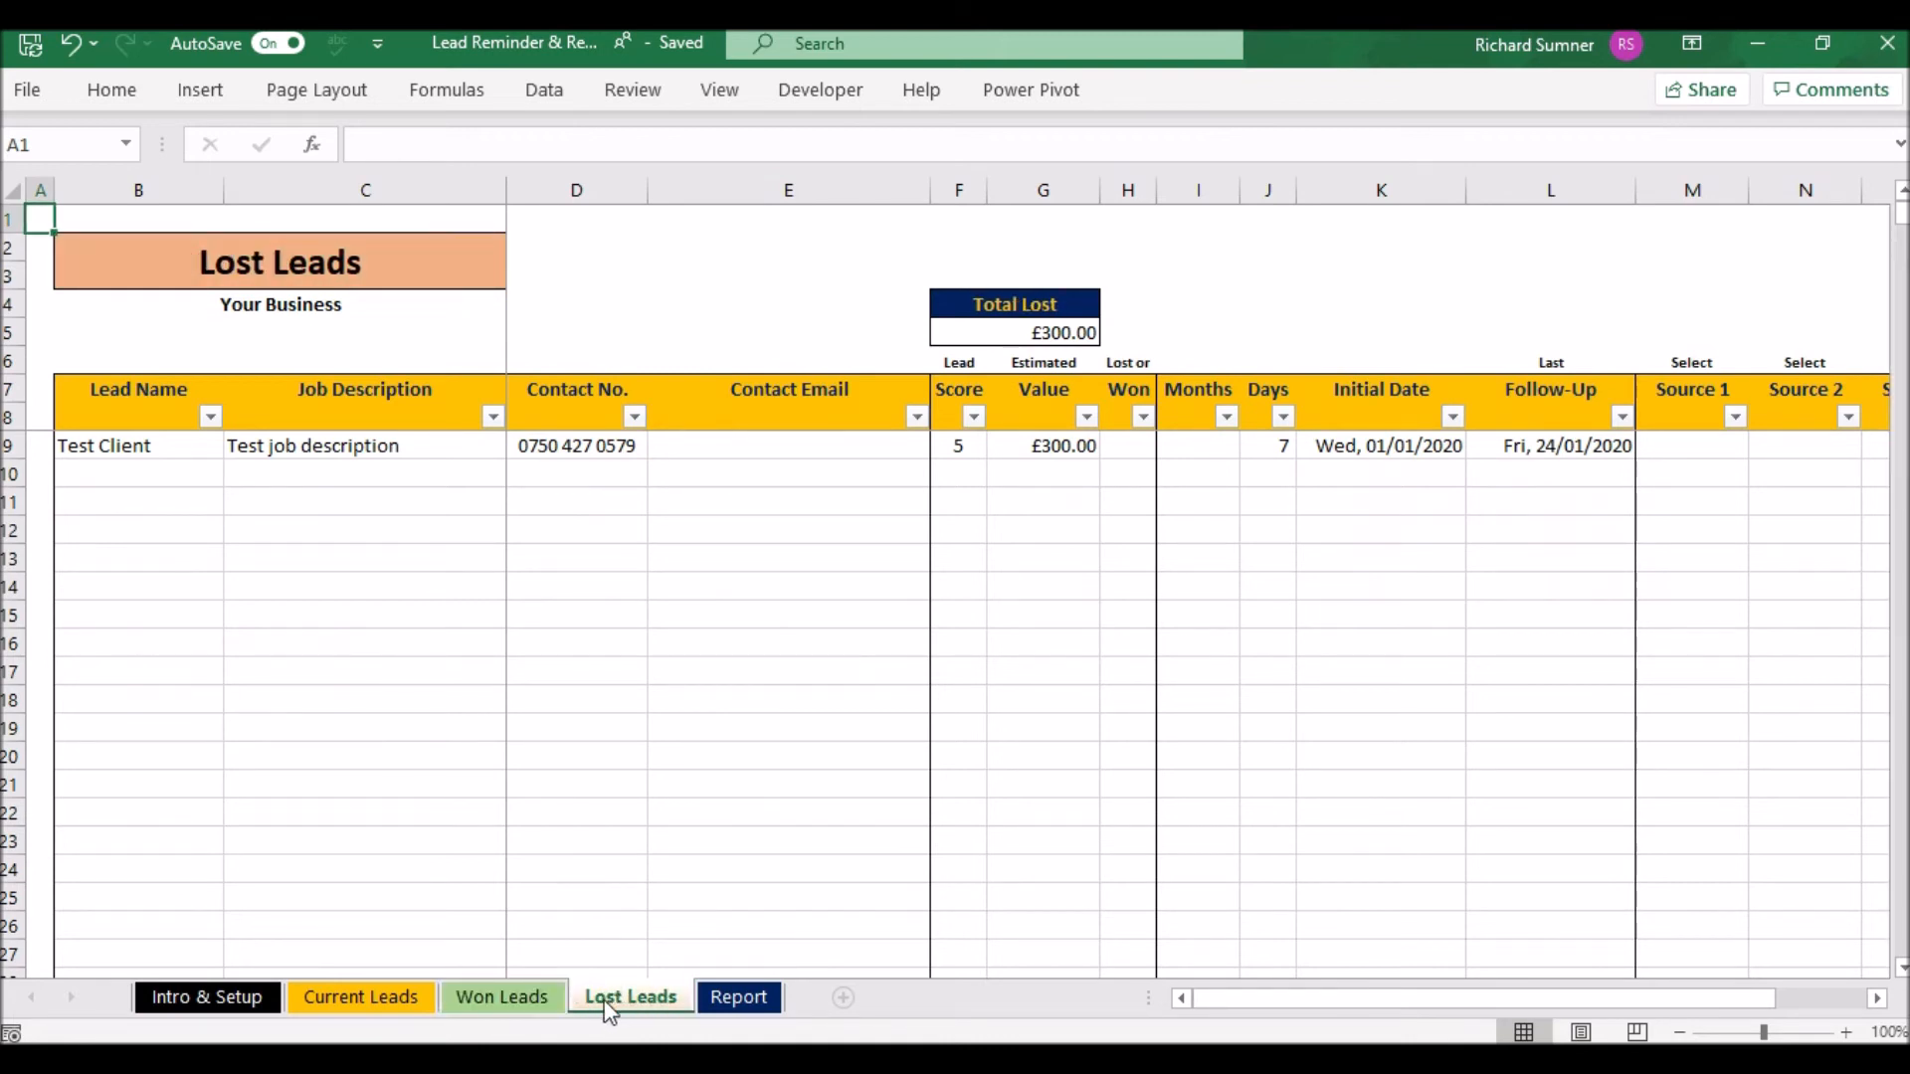
{"action": "left_click", "coordinate": [403, 997]}
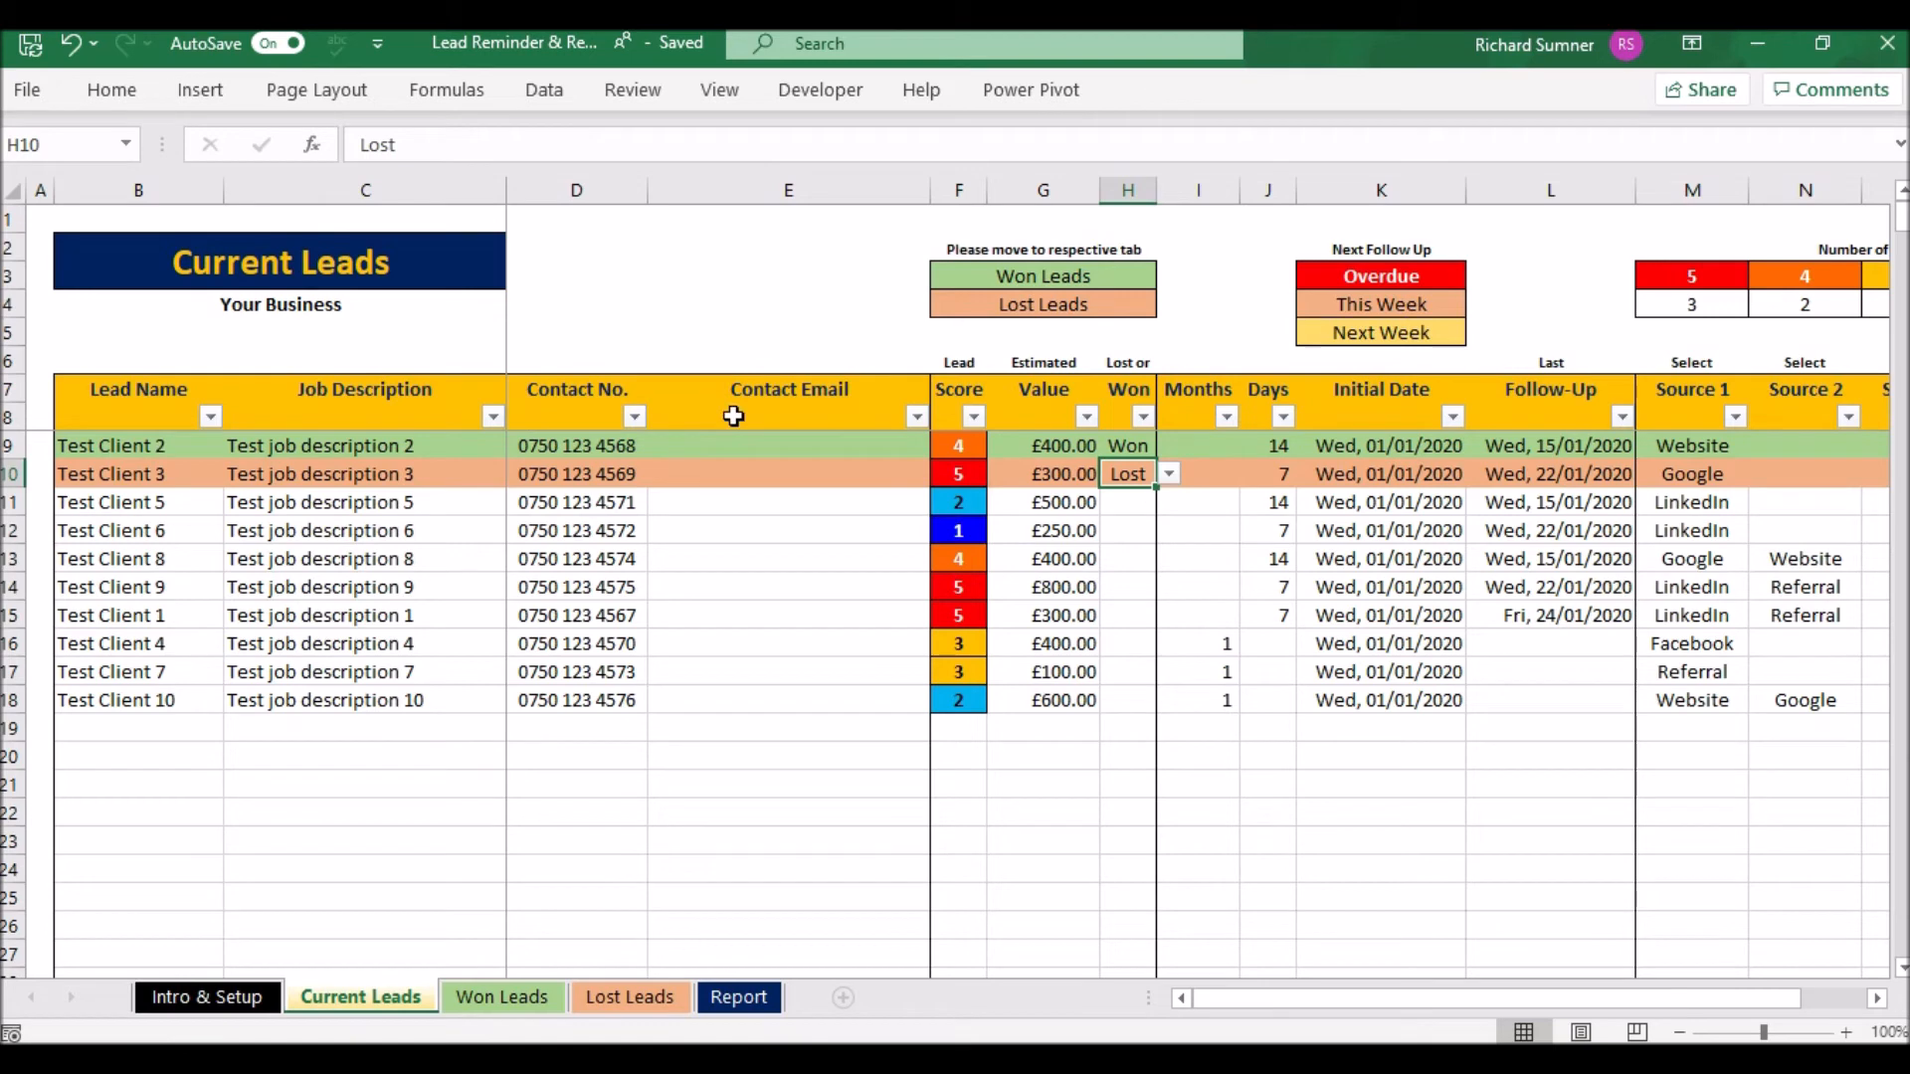
- Select and copy Test Client 2's full row on Current Leads
{"action": "left_click", "coordinate": [1016, 444]}
{"action": "key", "text": "Right"}
{"action": "key", "text": "Right"}
{"action": "key", "text": "Right"}
{"action": "key", "text": "Right"}
{"action": "key", "text": "Right"}
{"action": "key", "text": "Right"}
{"action": "key", "text": "Right"}
{"action": "key", "text": "Right"}
{"action": "key", "text": "Right"}
{"action": "key", "text": "Right"}
{"action": "key", "text": "Right"}
{"action": "key", "text": "Right"}
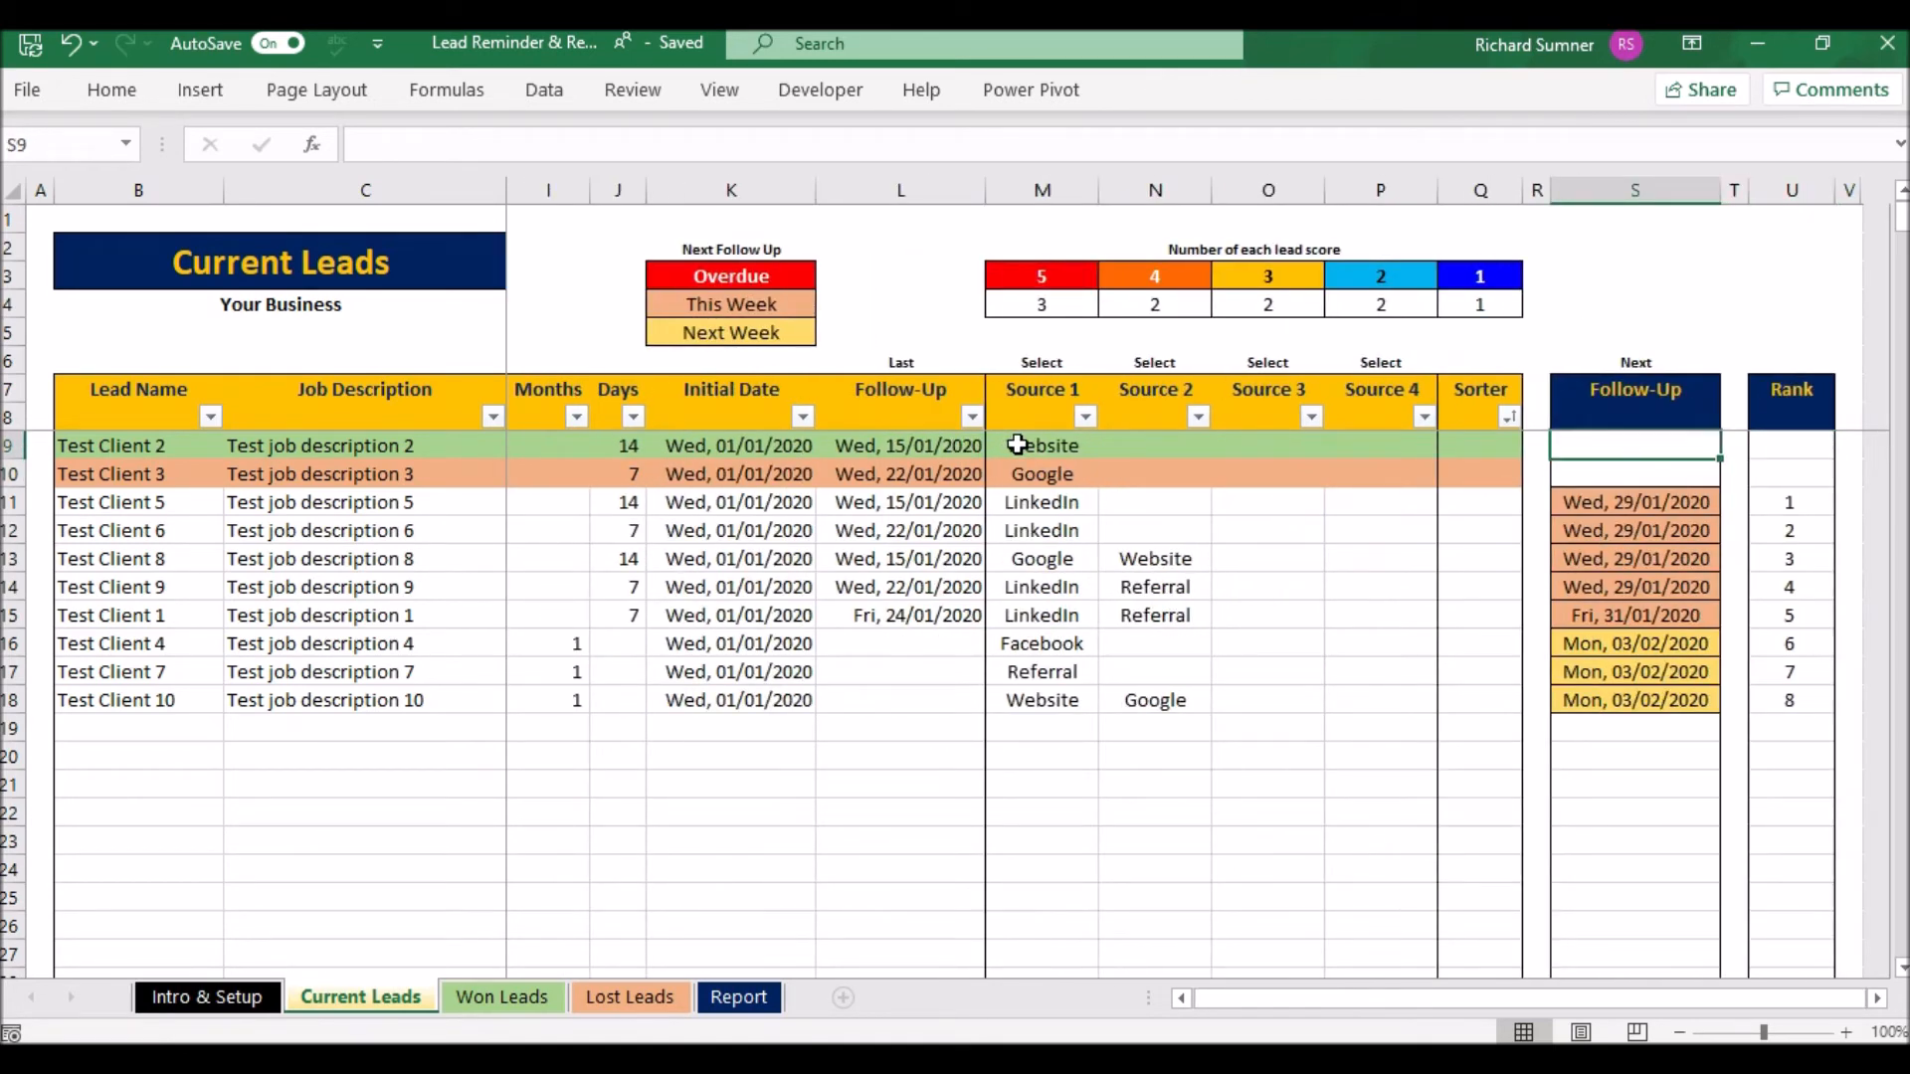
{"action": "key", "text": "Left"}
{"action": "key", "text": "Left"}
{"action": "key", "text": "Left"}
{"action": "key", "text": "Left"}
{"action": "key", "text": "Left"}
{"action": "key", "text": "Left"}
{"action": "key", "text": "Left"}
{"action": "key", "text": "Left"}
{"action": "key", "text": "Left"}
{"action": "key", "text": "Left"}
{"action": "key", "text": "Left"}
{"action": "key", "text": "Left"}
{"action": "key", "text": "Left"}
{"action": "key", "text": "Left"}
{"action": "key", "text": "Left"}
{"action": "key", "text": "Left"}
{"action": "key", "text": "Left"}
{"action": "key", "text": "Left"}
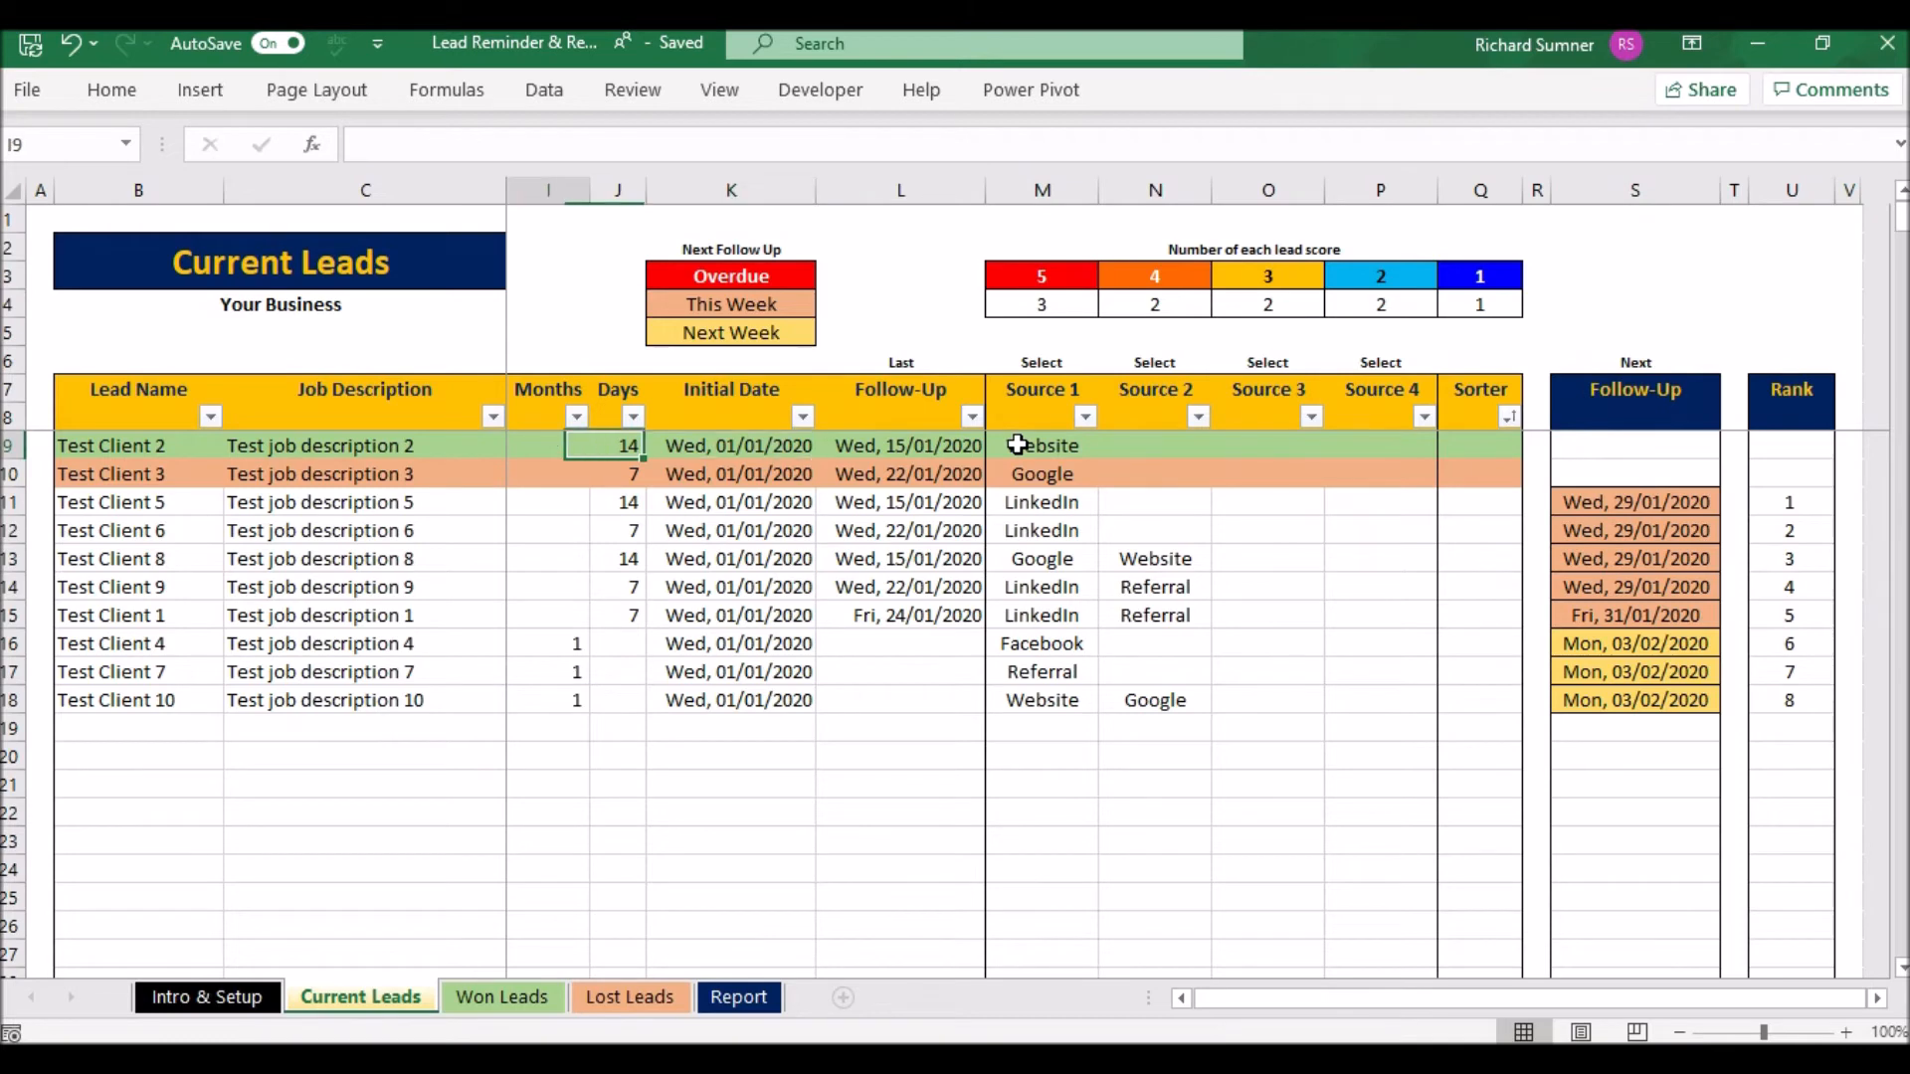
{"action": "key", "text": "Right"}
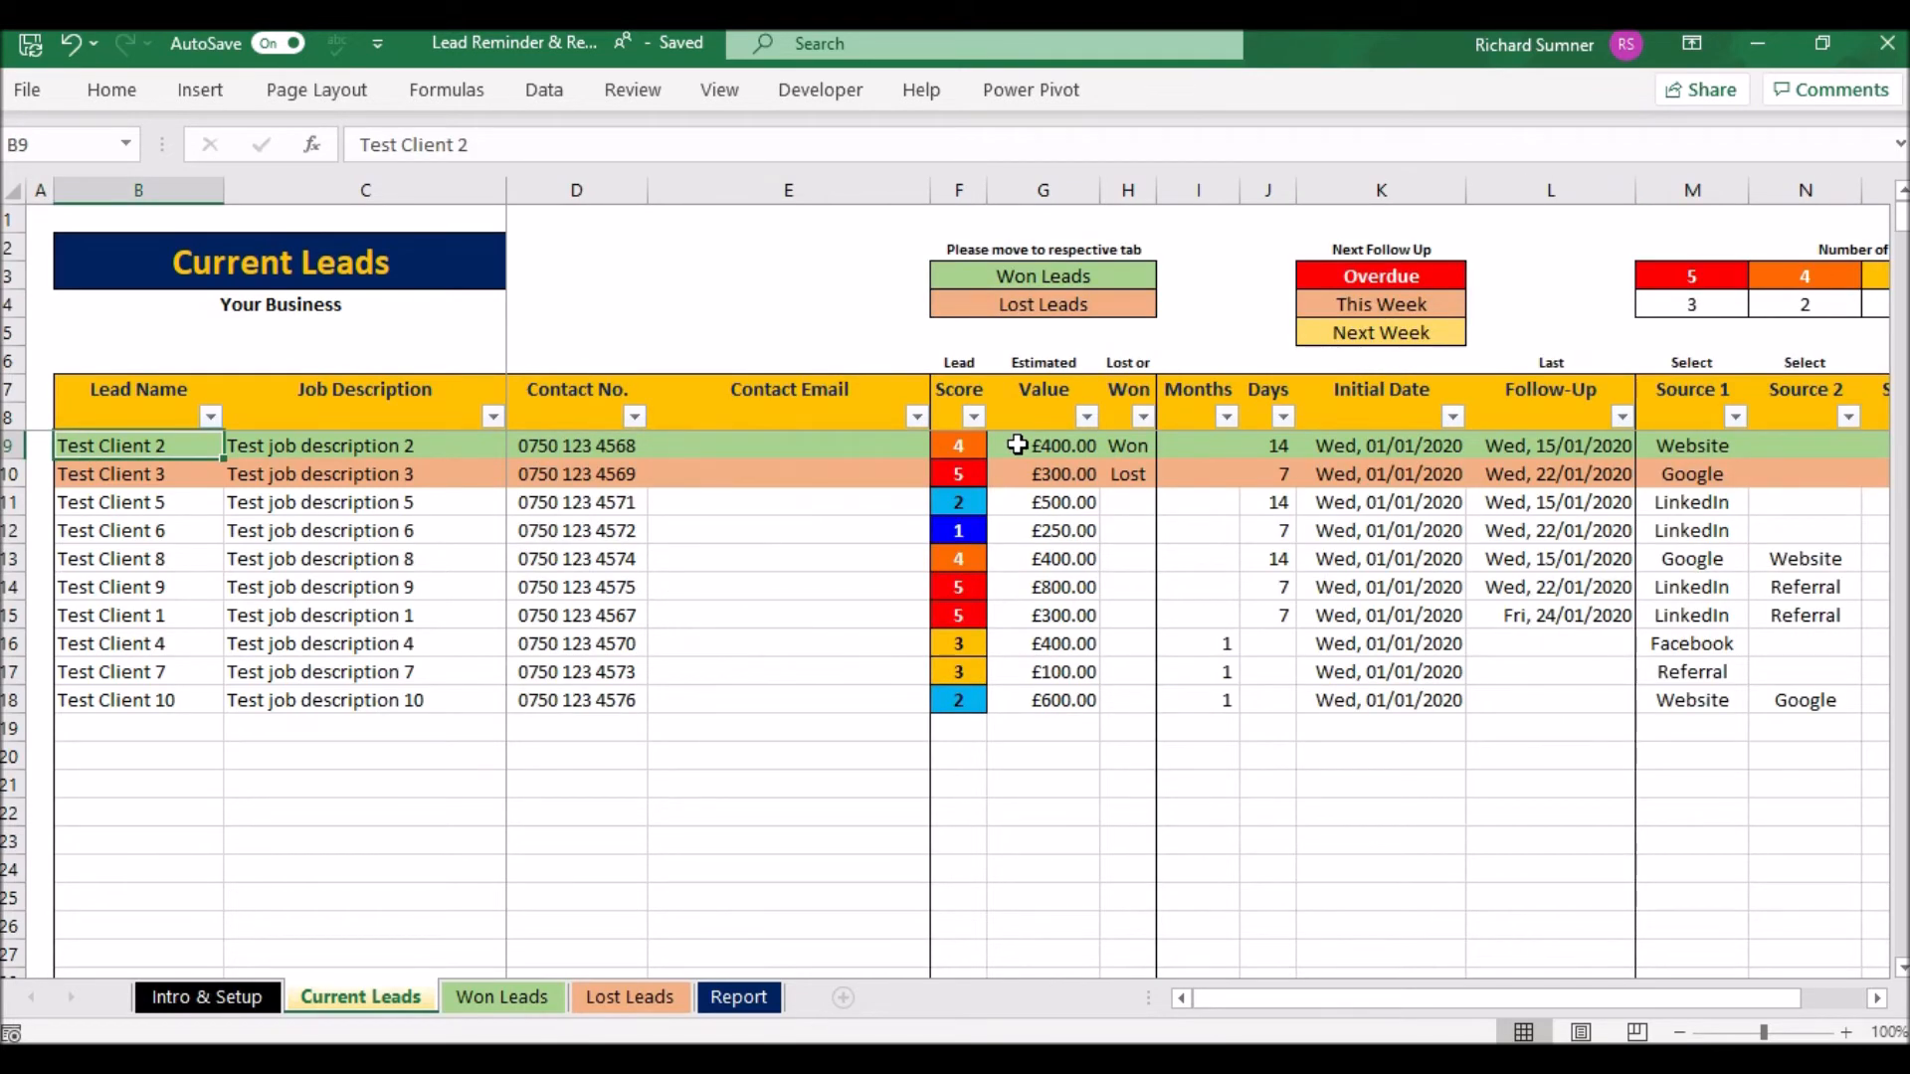
{"action": "key", "text": "shift+Right"}
{"action": "key", "text": "shift+Right"}
{"action": "key", "text": "shift+Right"}
{"action": "key", "text": "shift+Right"}
{"action": "key", "text": "shift+Right"}
{"action": "key", "text": "shift+Right"}
{"action": "key", "text": "shift+Right"}
{"action": "key", "text": "shift+Right"}
{"action": "key", "text": "shift+Right"}
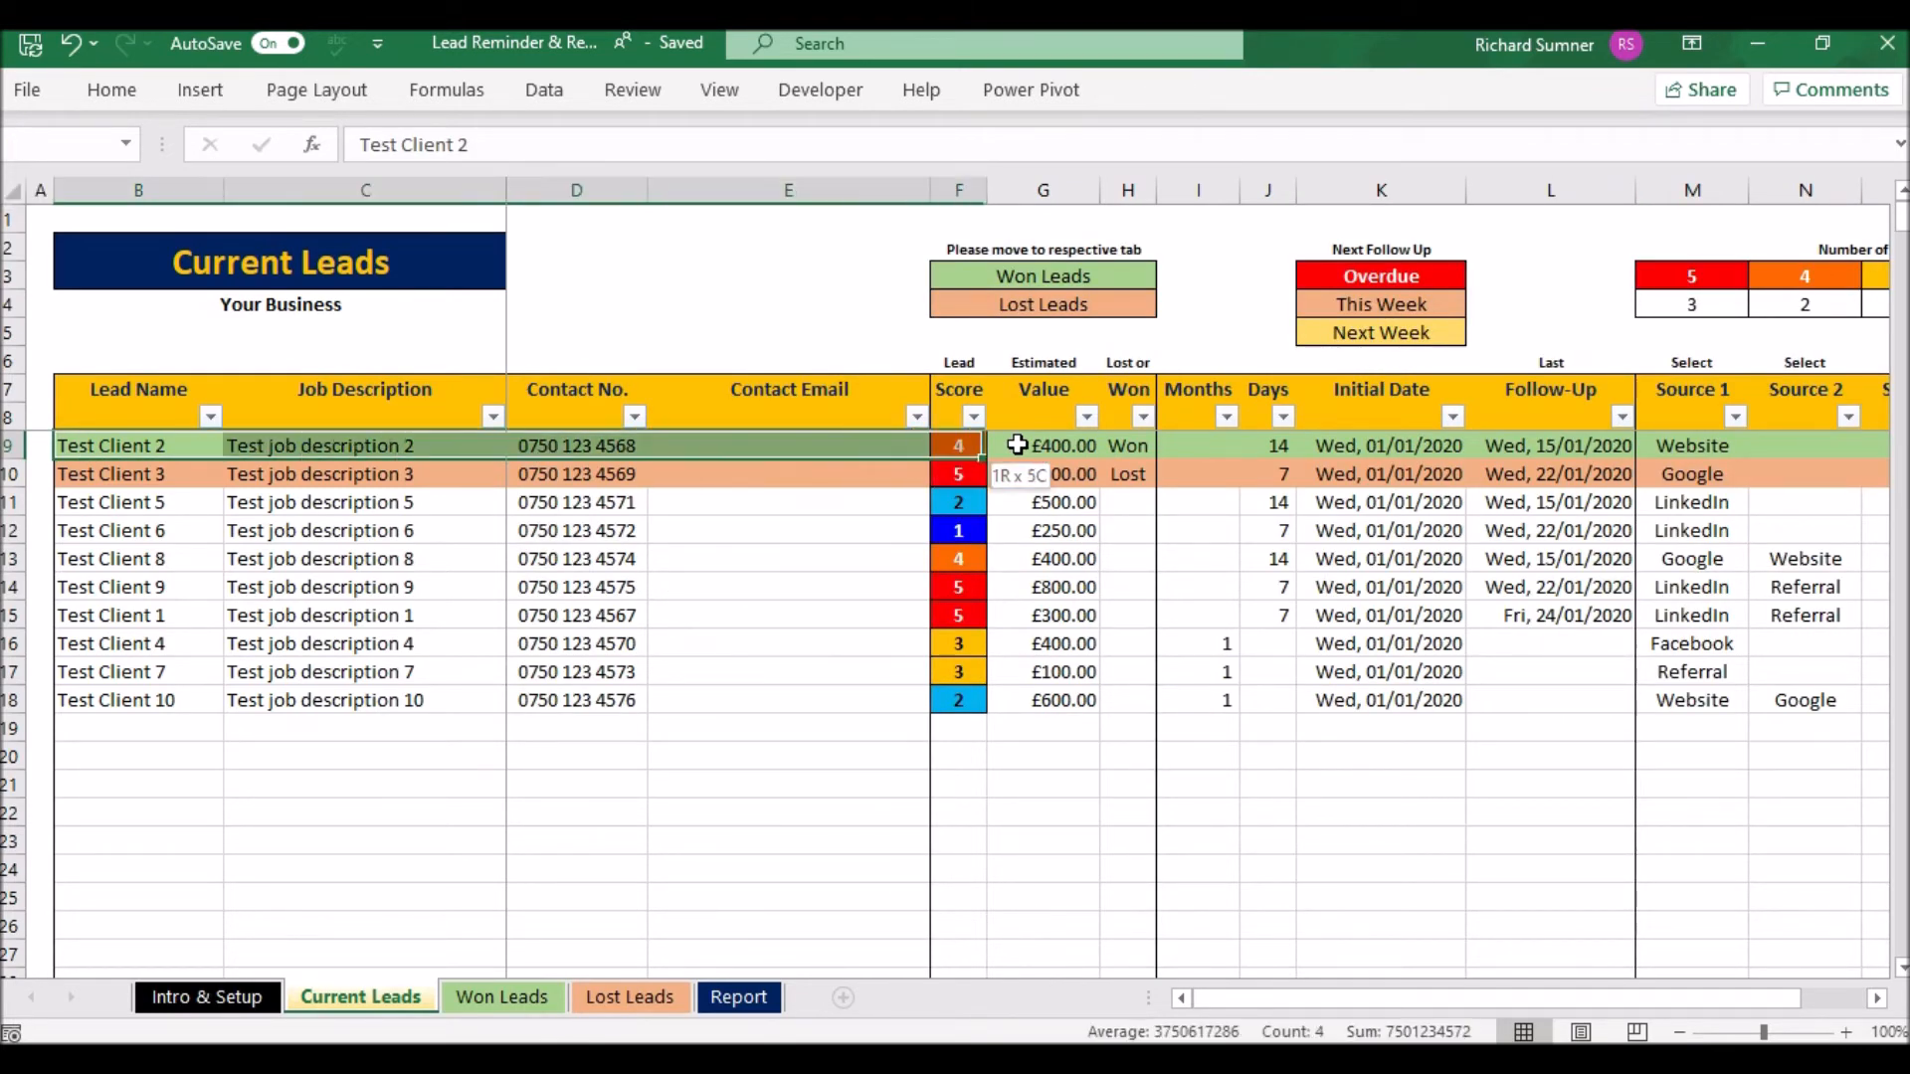
{"action": "key", "text": "shift+Right"}
{"action": "key", "text": "shift+Right"}
{"action": "key", "text": "shift+Right"}
{"action": "key", "text": "shift+Right"}
{"action": "key", "text": "shift+Right"}
{"action": "key", "text": "shift+Right"}
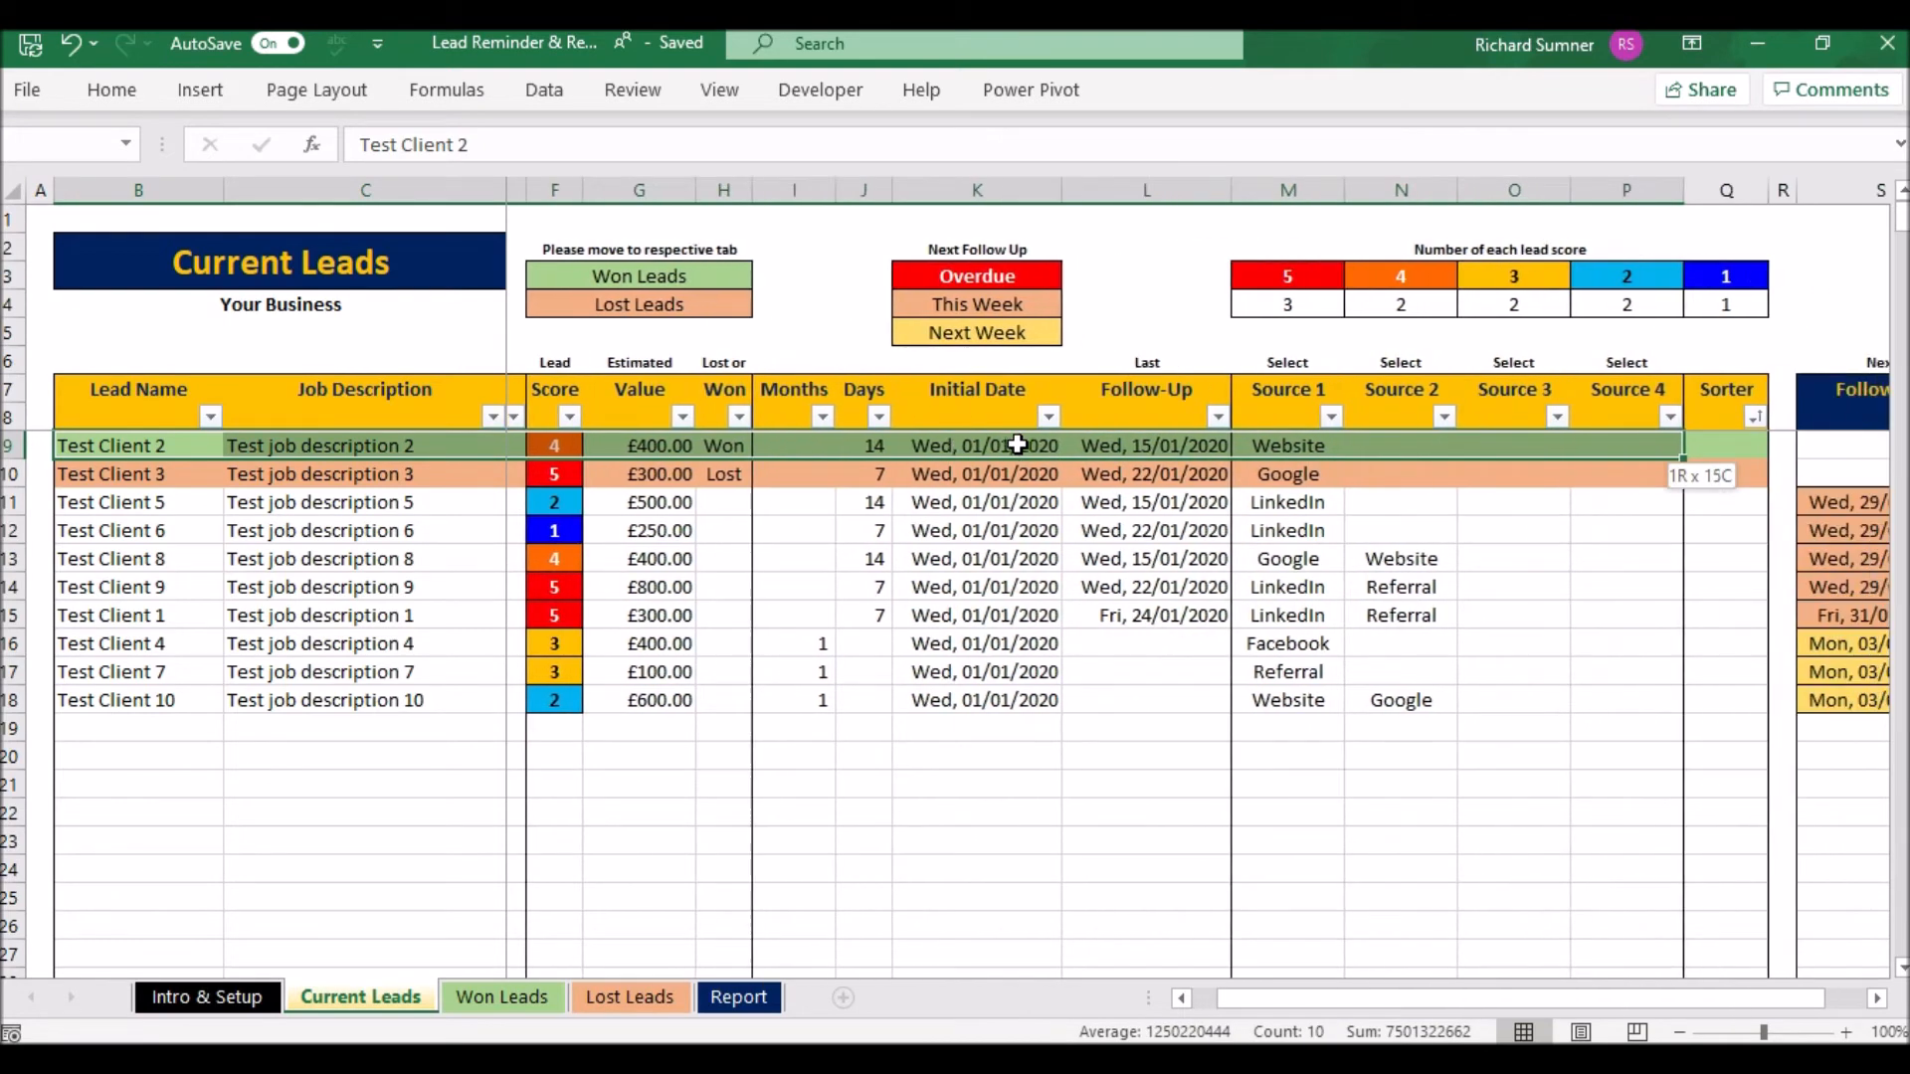
{"action": "right_click", "coordinate": [1015, 445]}
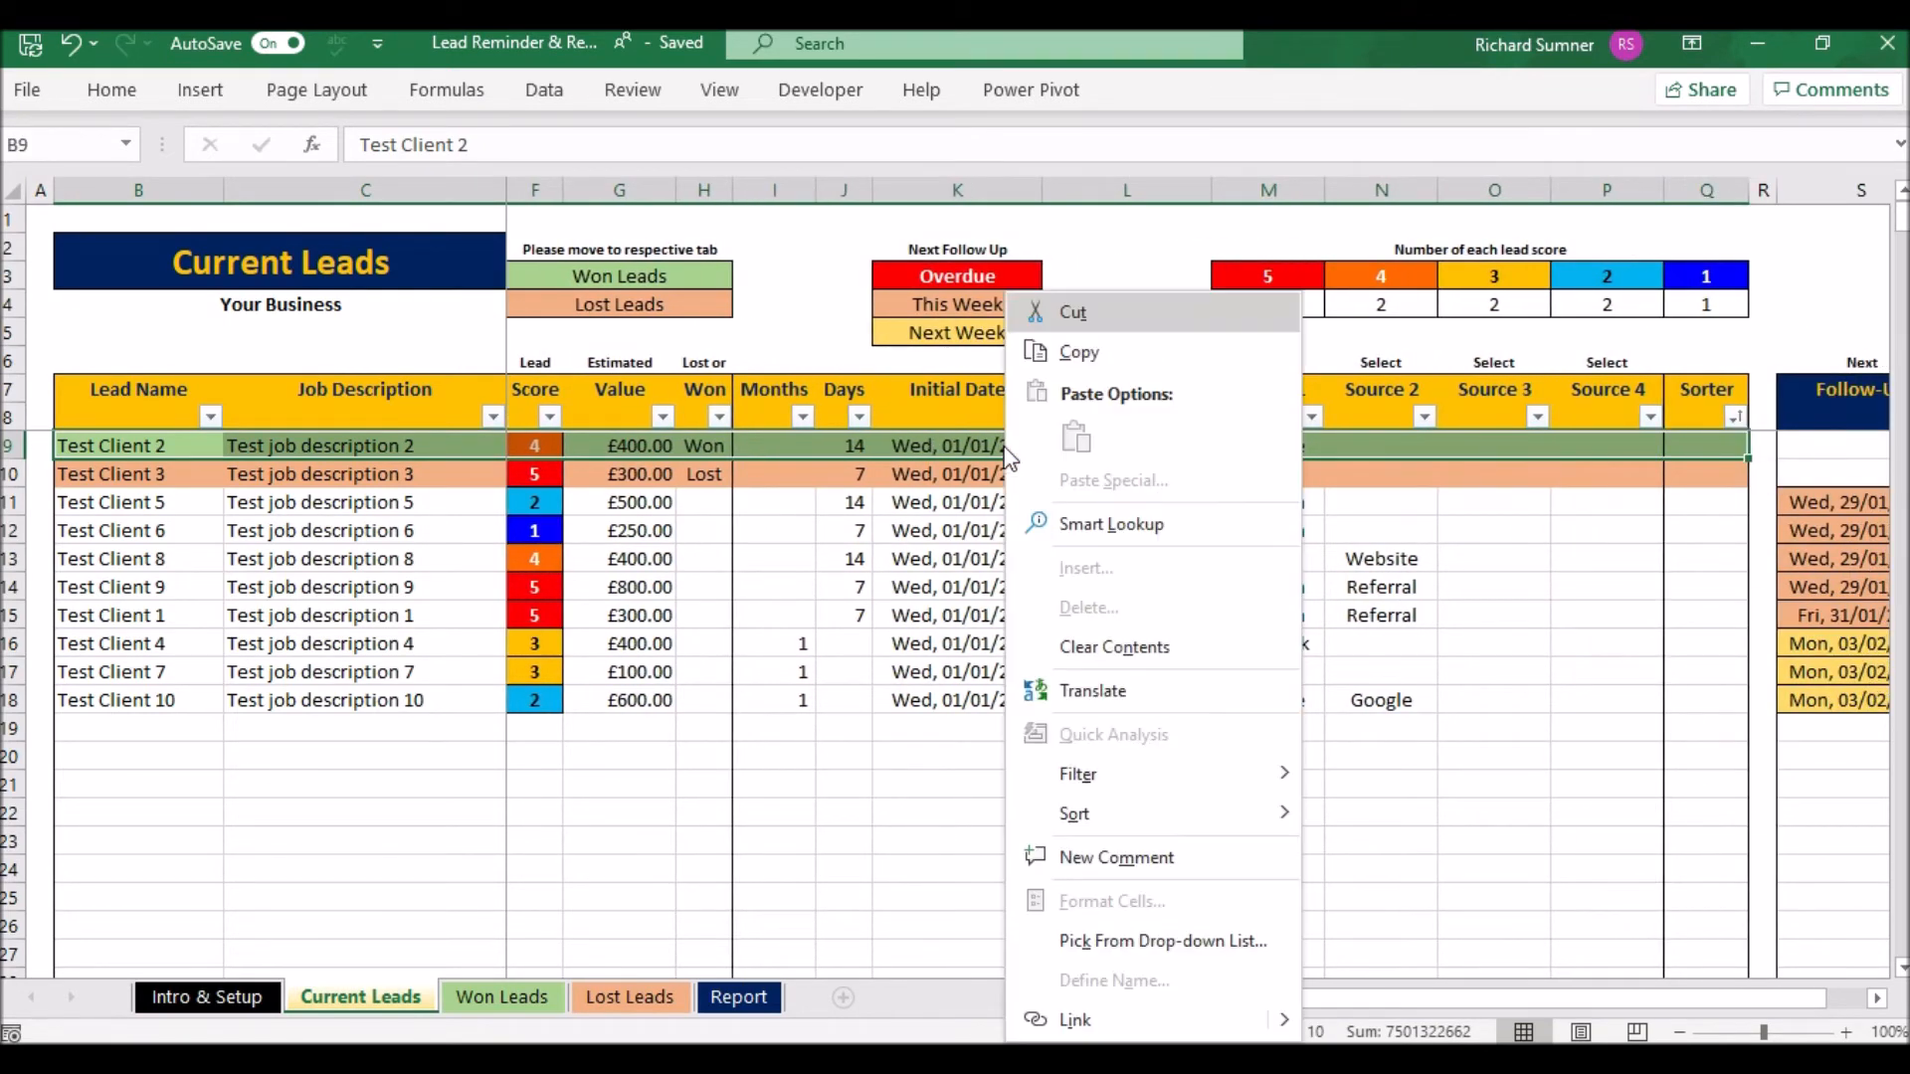
{"action": "left_click", "coordinate": [1101, 360]}
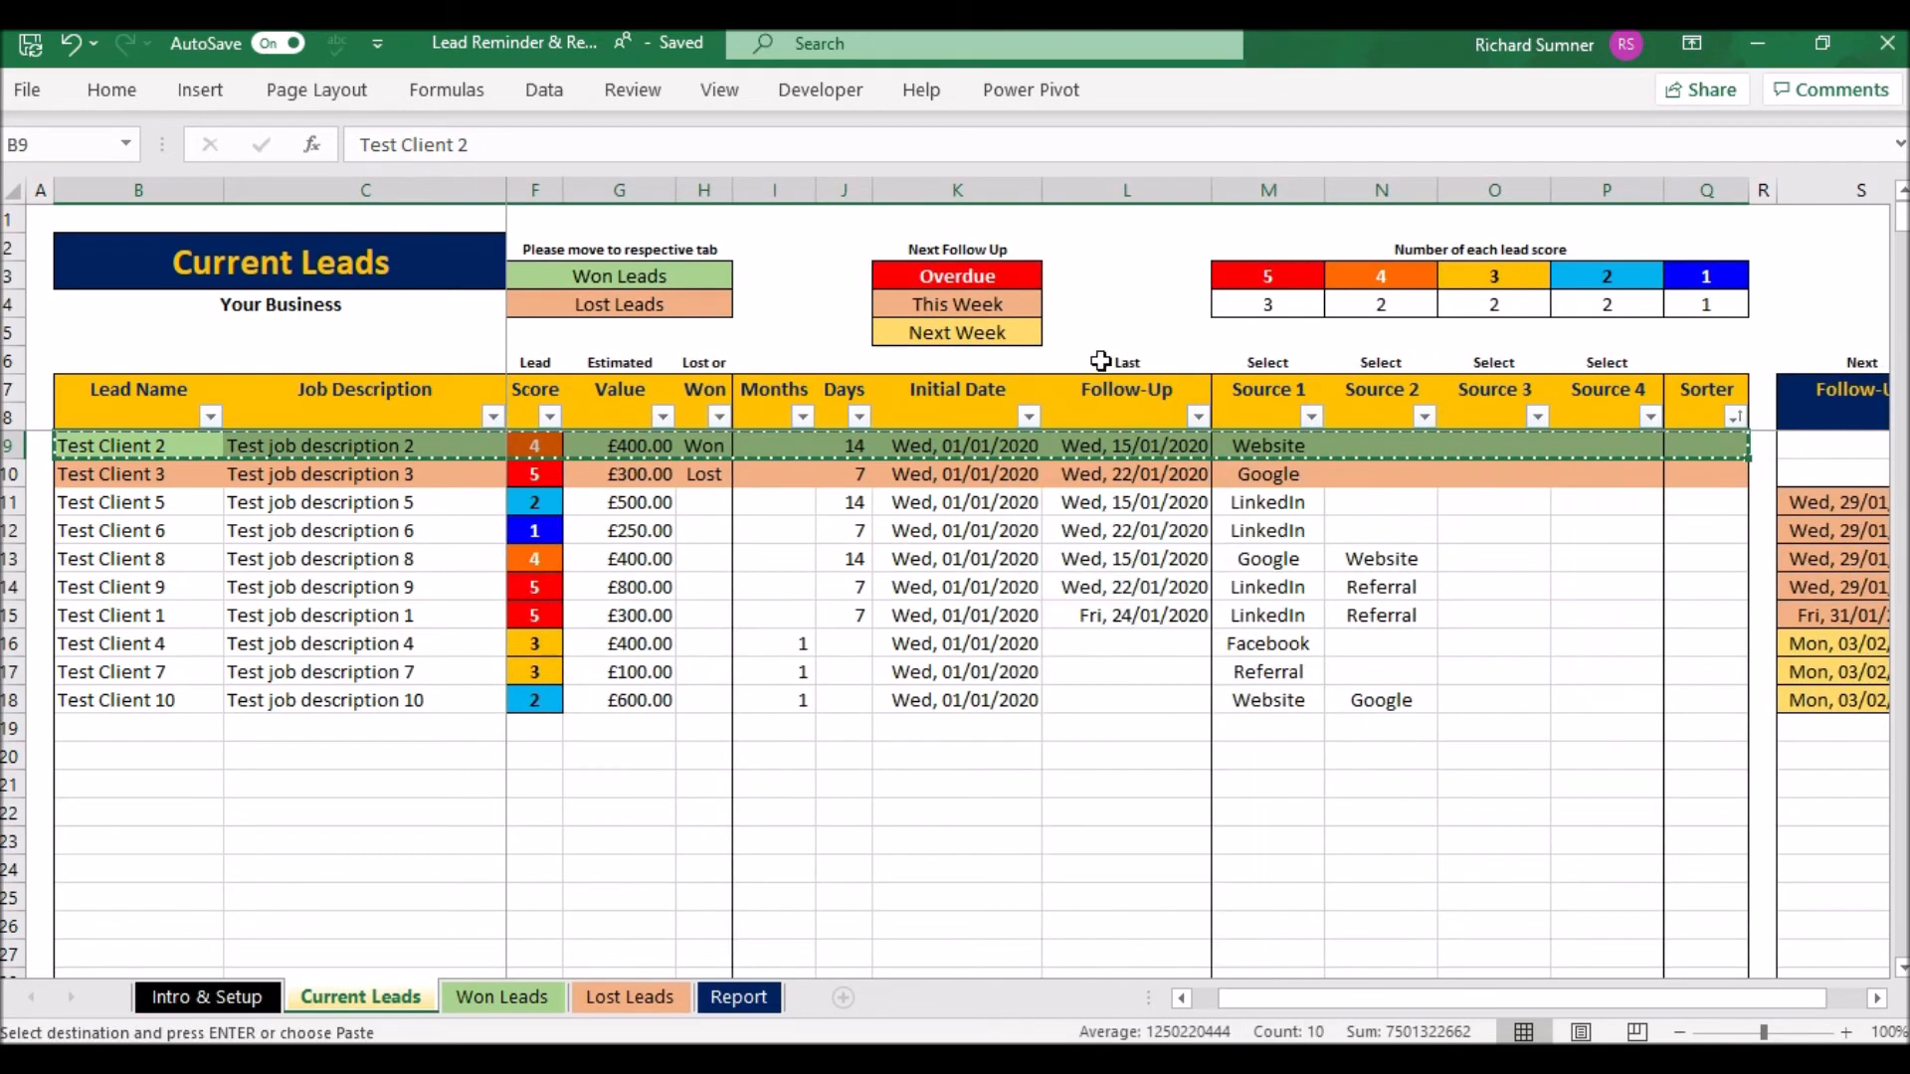
- Paste the row as values into Won Leads B10, bringing Total Won to £700.00
{"action": "left_click", "coordinate": [503, 997]}
{"action": "left_click", "coordinate": [189, 471]}
{"action": "right_click", "coordinate": [187, 470]}
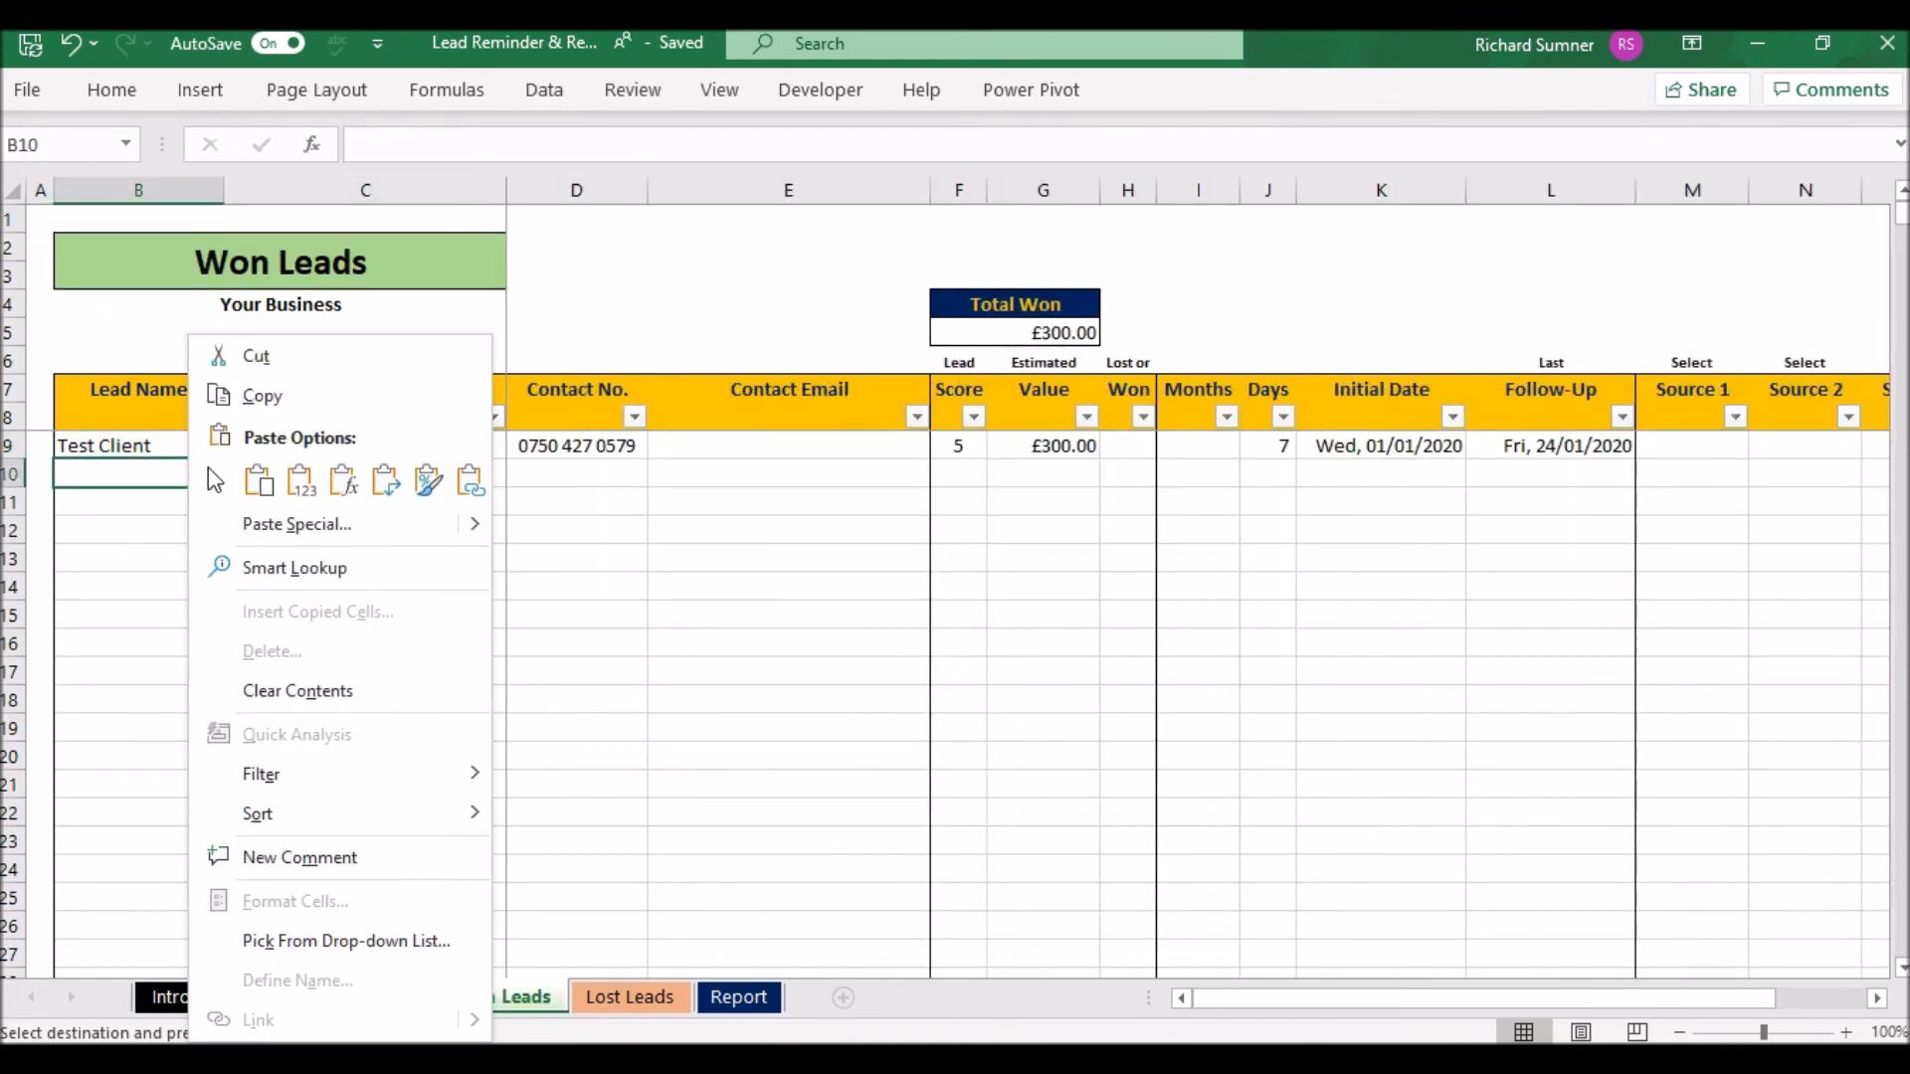
{"action": "left_click", "coordinate": [300, 479]}
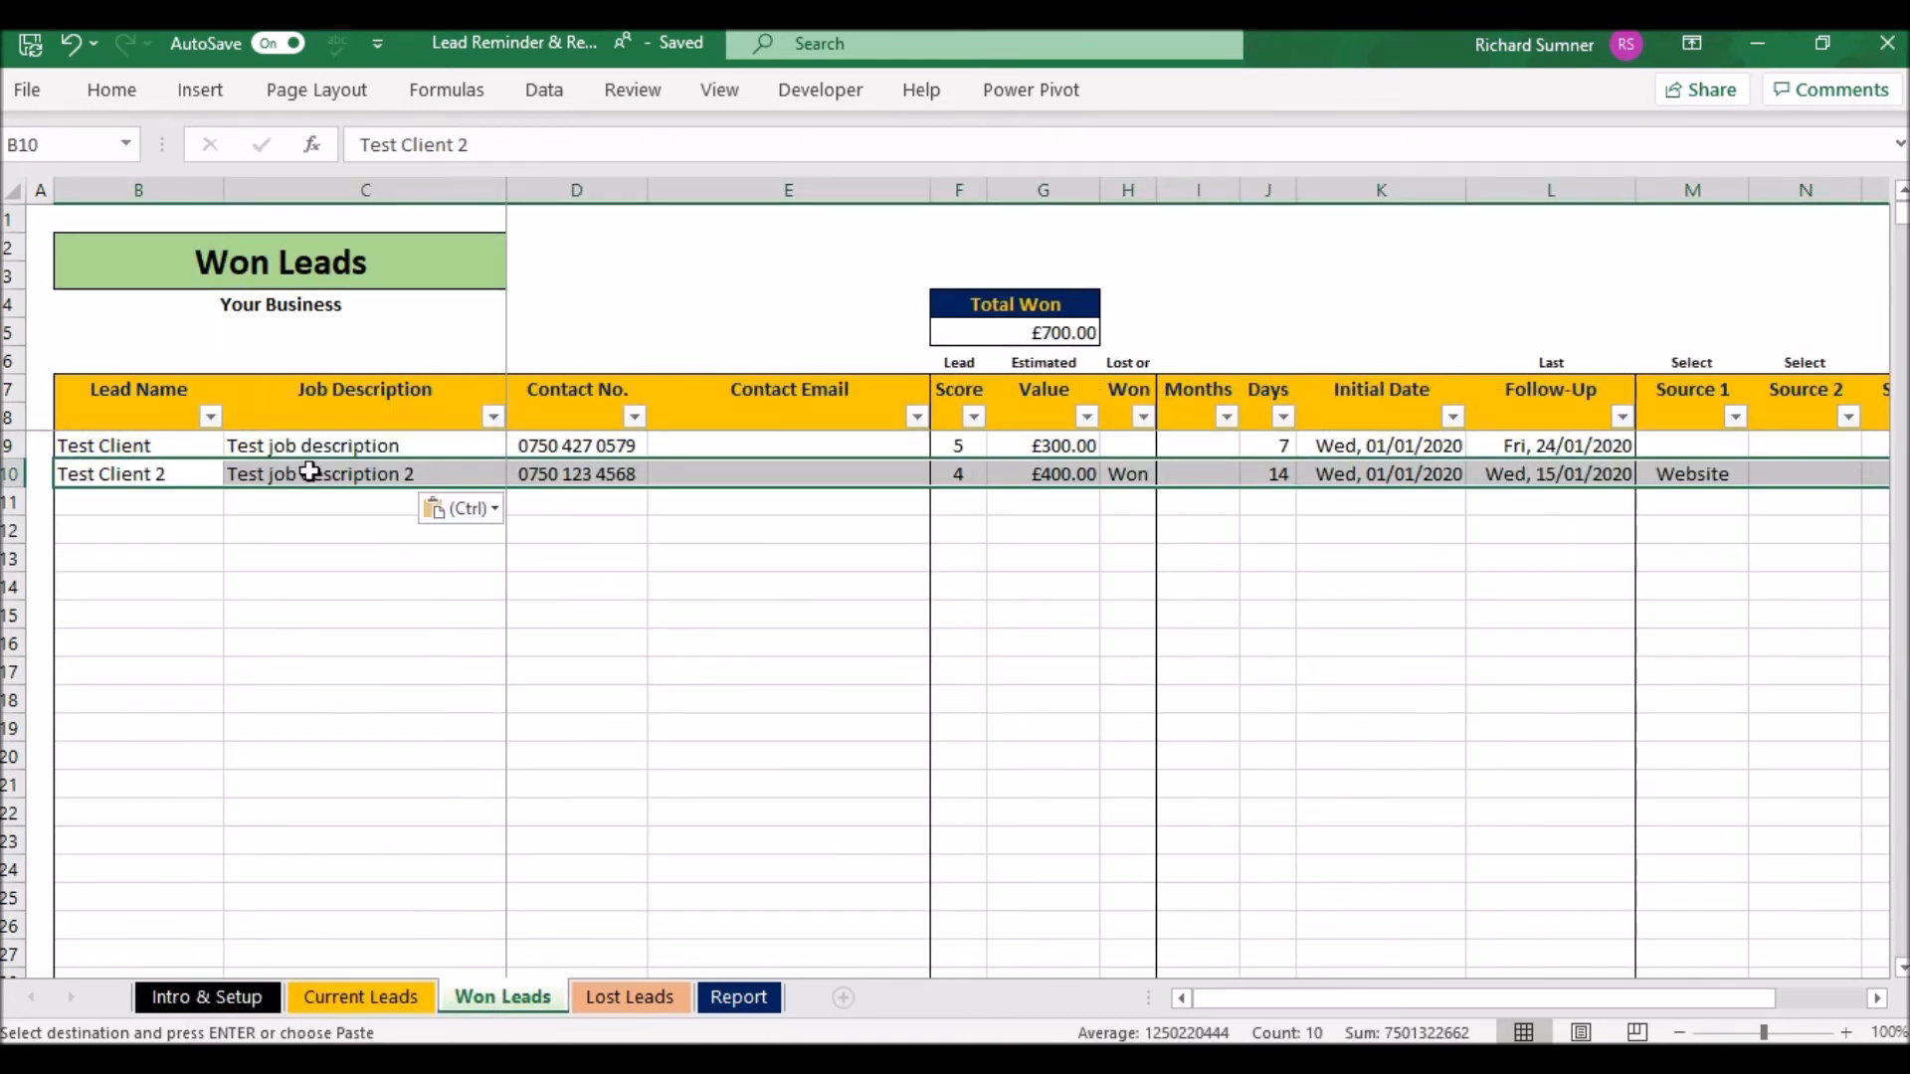
{"action": "right_click", "coordinate": [196, 473]}
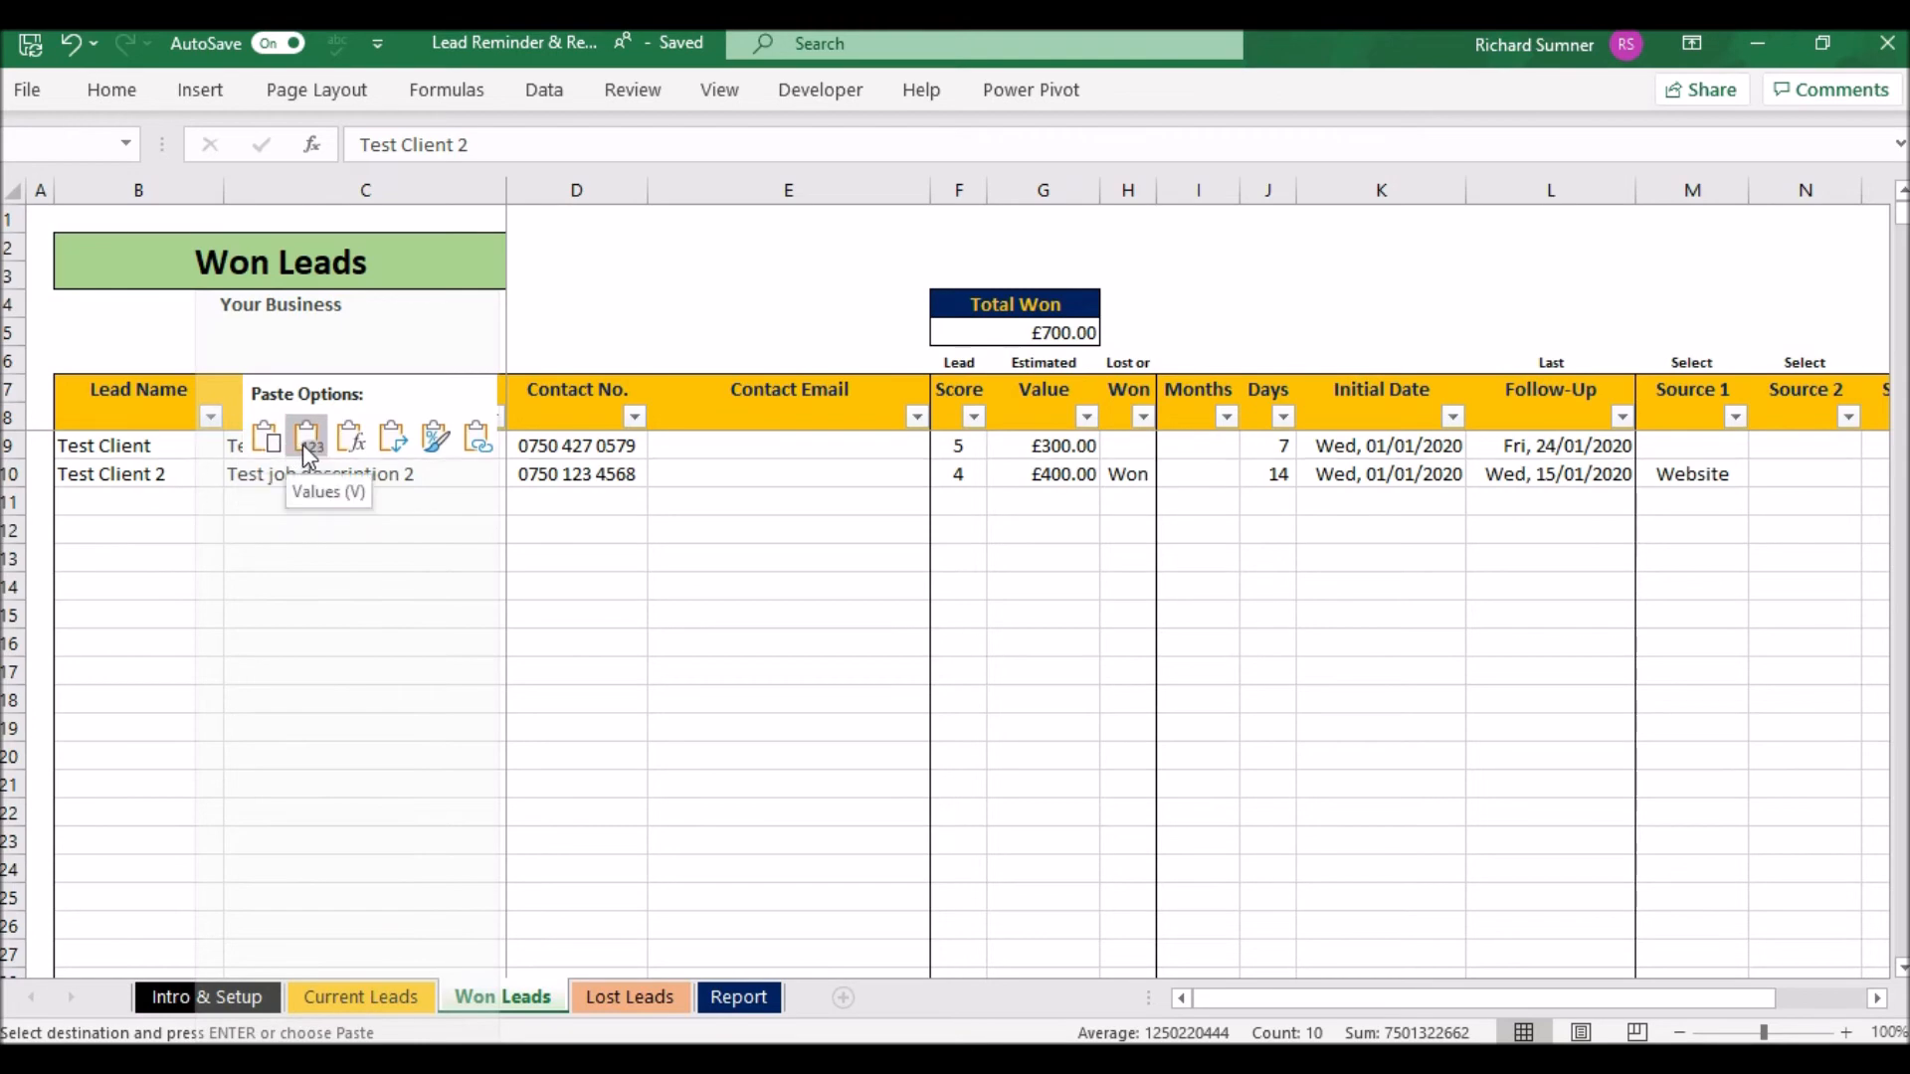
{"action": "left_click", "coordinate": [308, 457]}
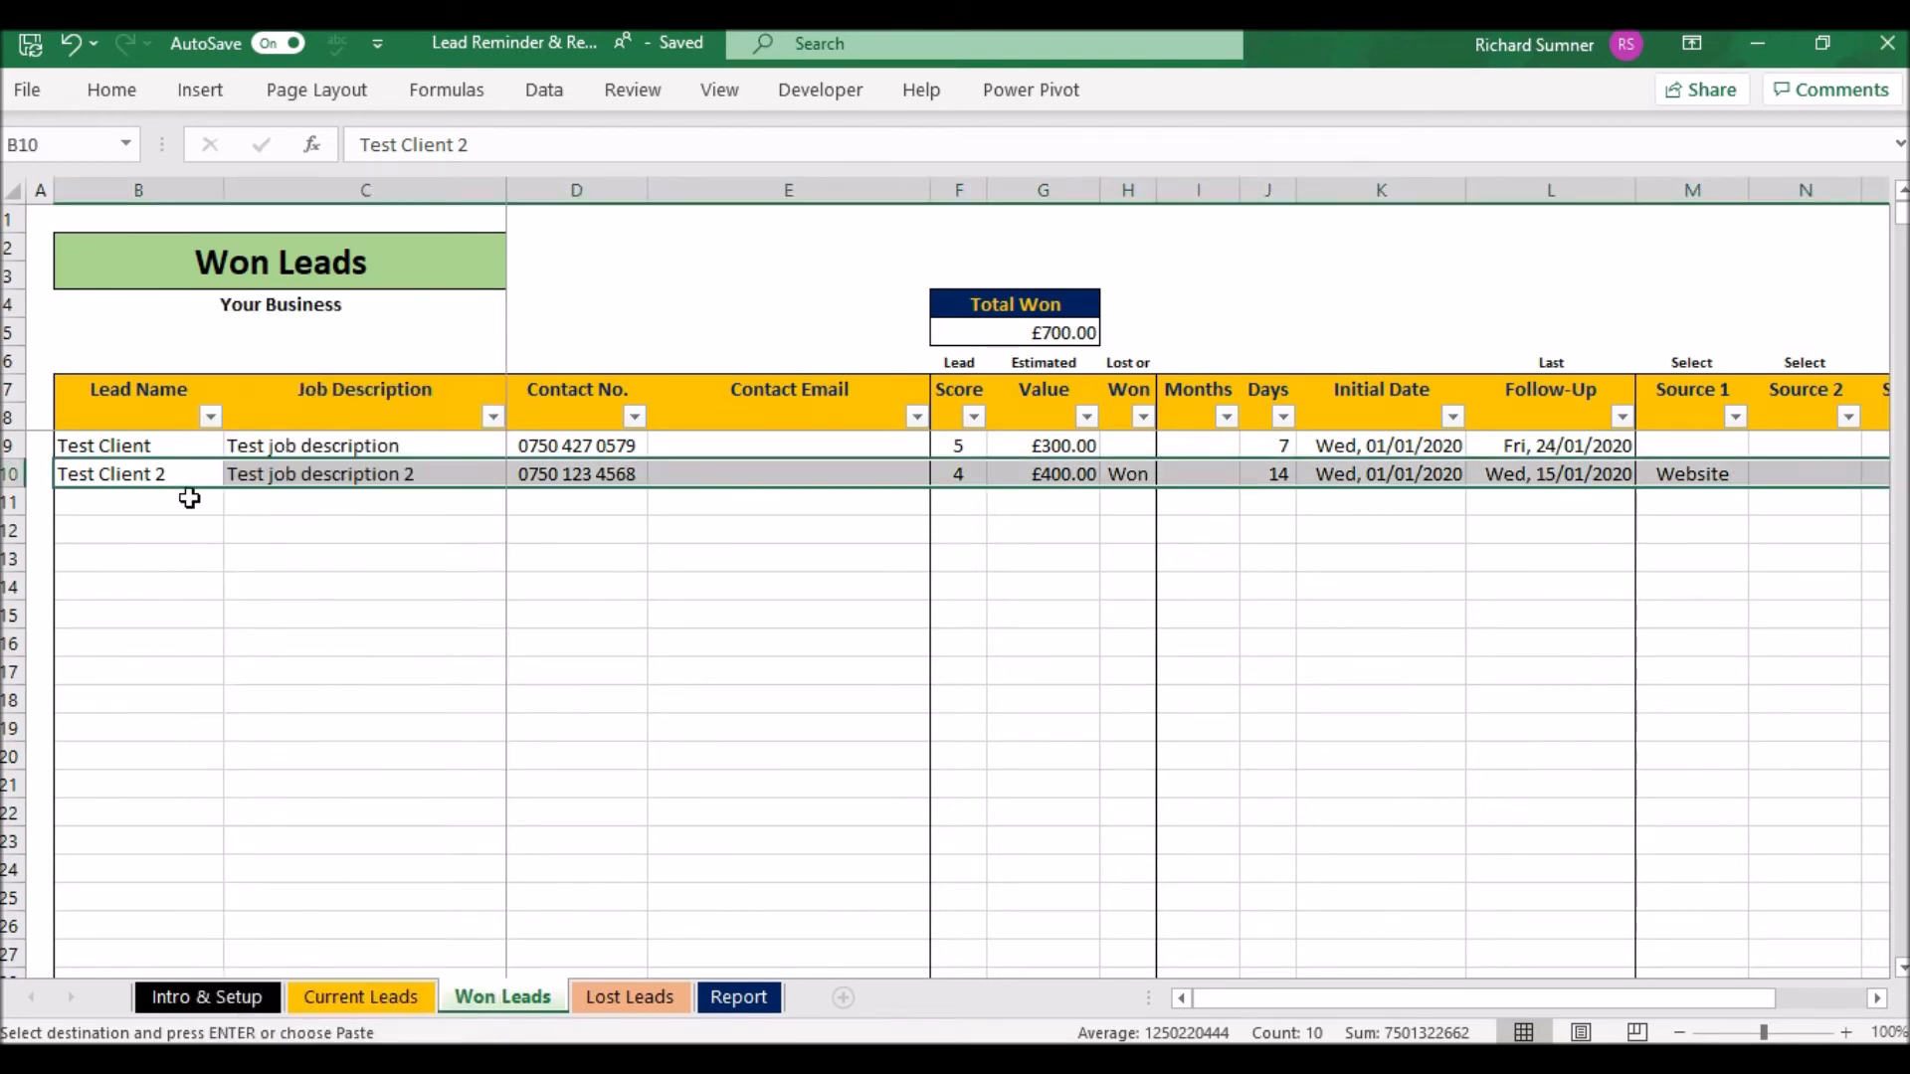
{"action": "left_click", "coordinate": [187, 498]}
{"action": "left_click", "coordinate": [405, 995]}
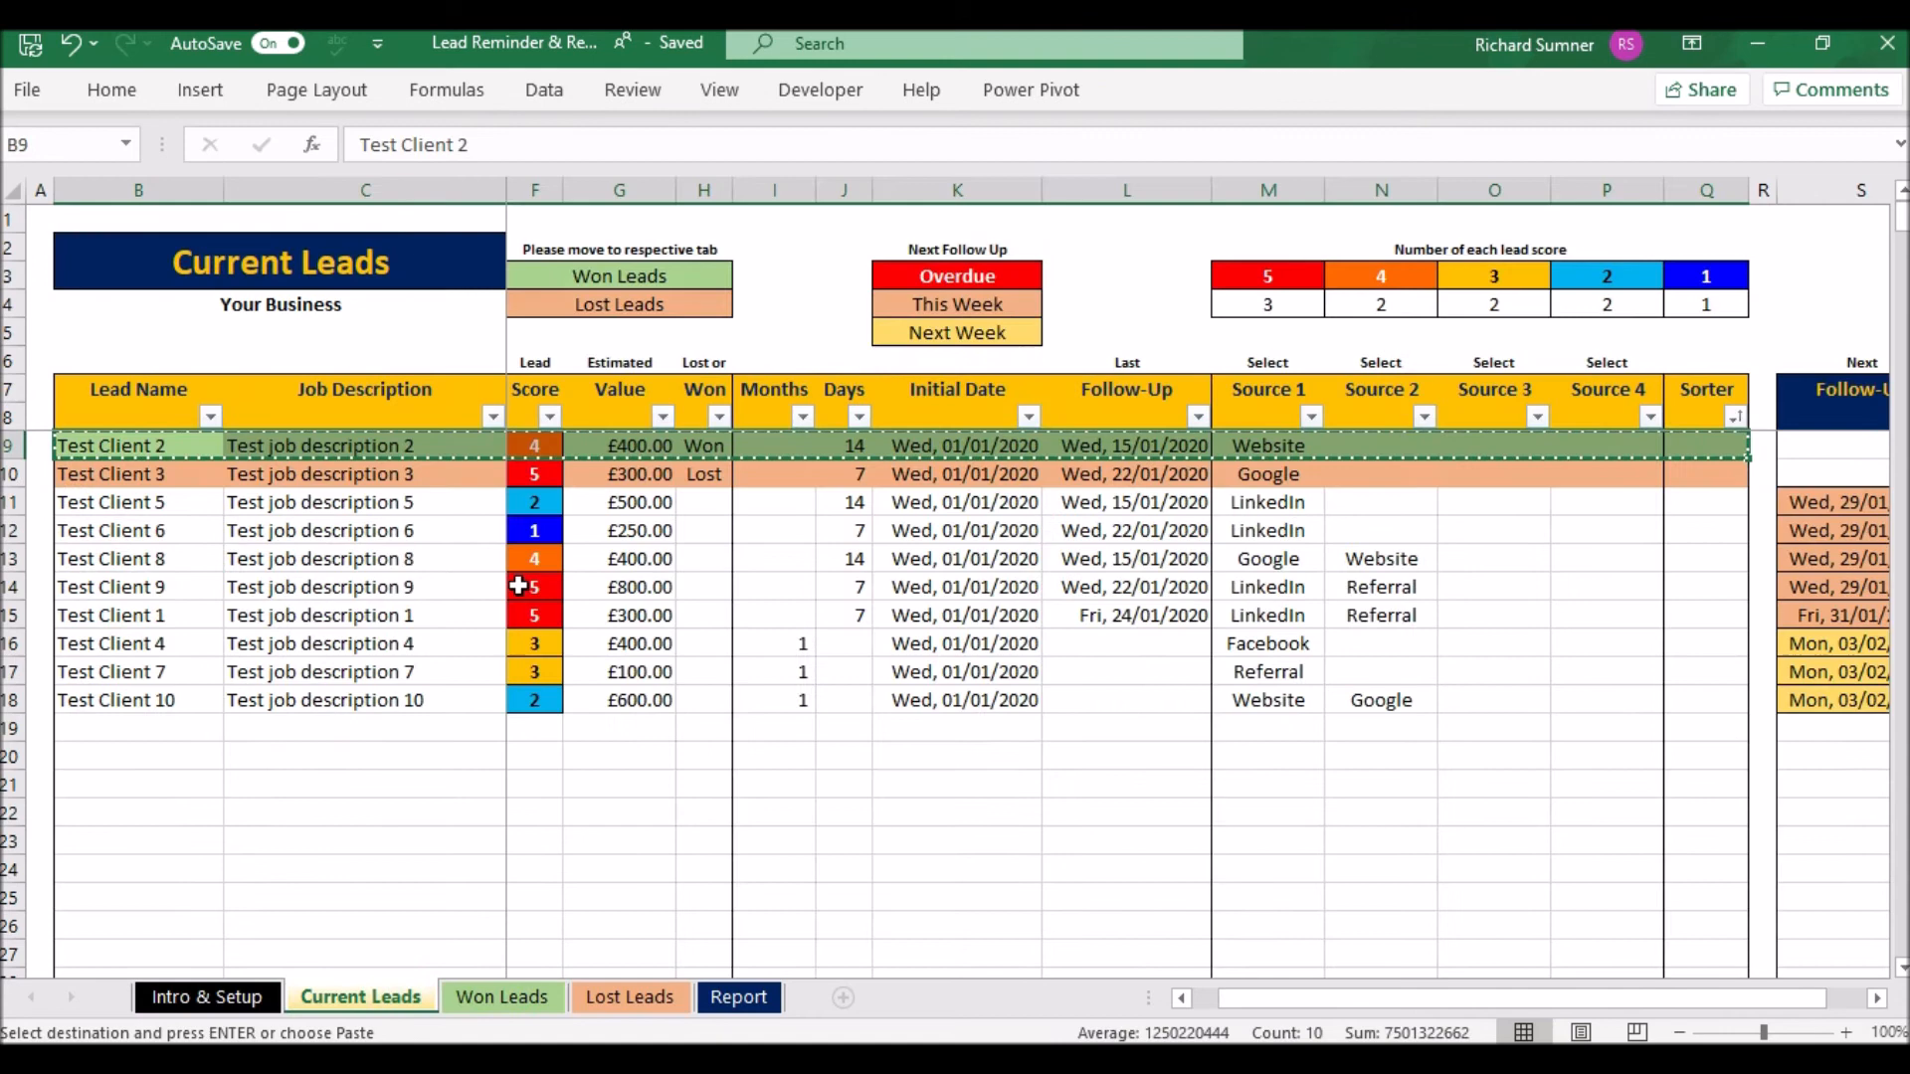
- Copy Test Client 3's row into Lost Leads B10 as values, making Total Lost £600.00
{"action": "left_click_drag", "start_coordinate": [189, 460], "coordinate": [1532, 473]}
{"action": "right_click", "coordinate": [1532, 473]}
{"action": "left_click", "coordinate": [1612, 355]}
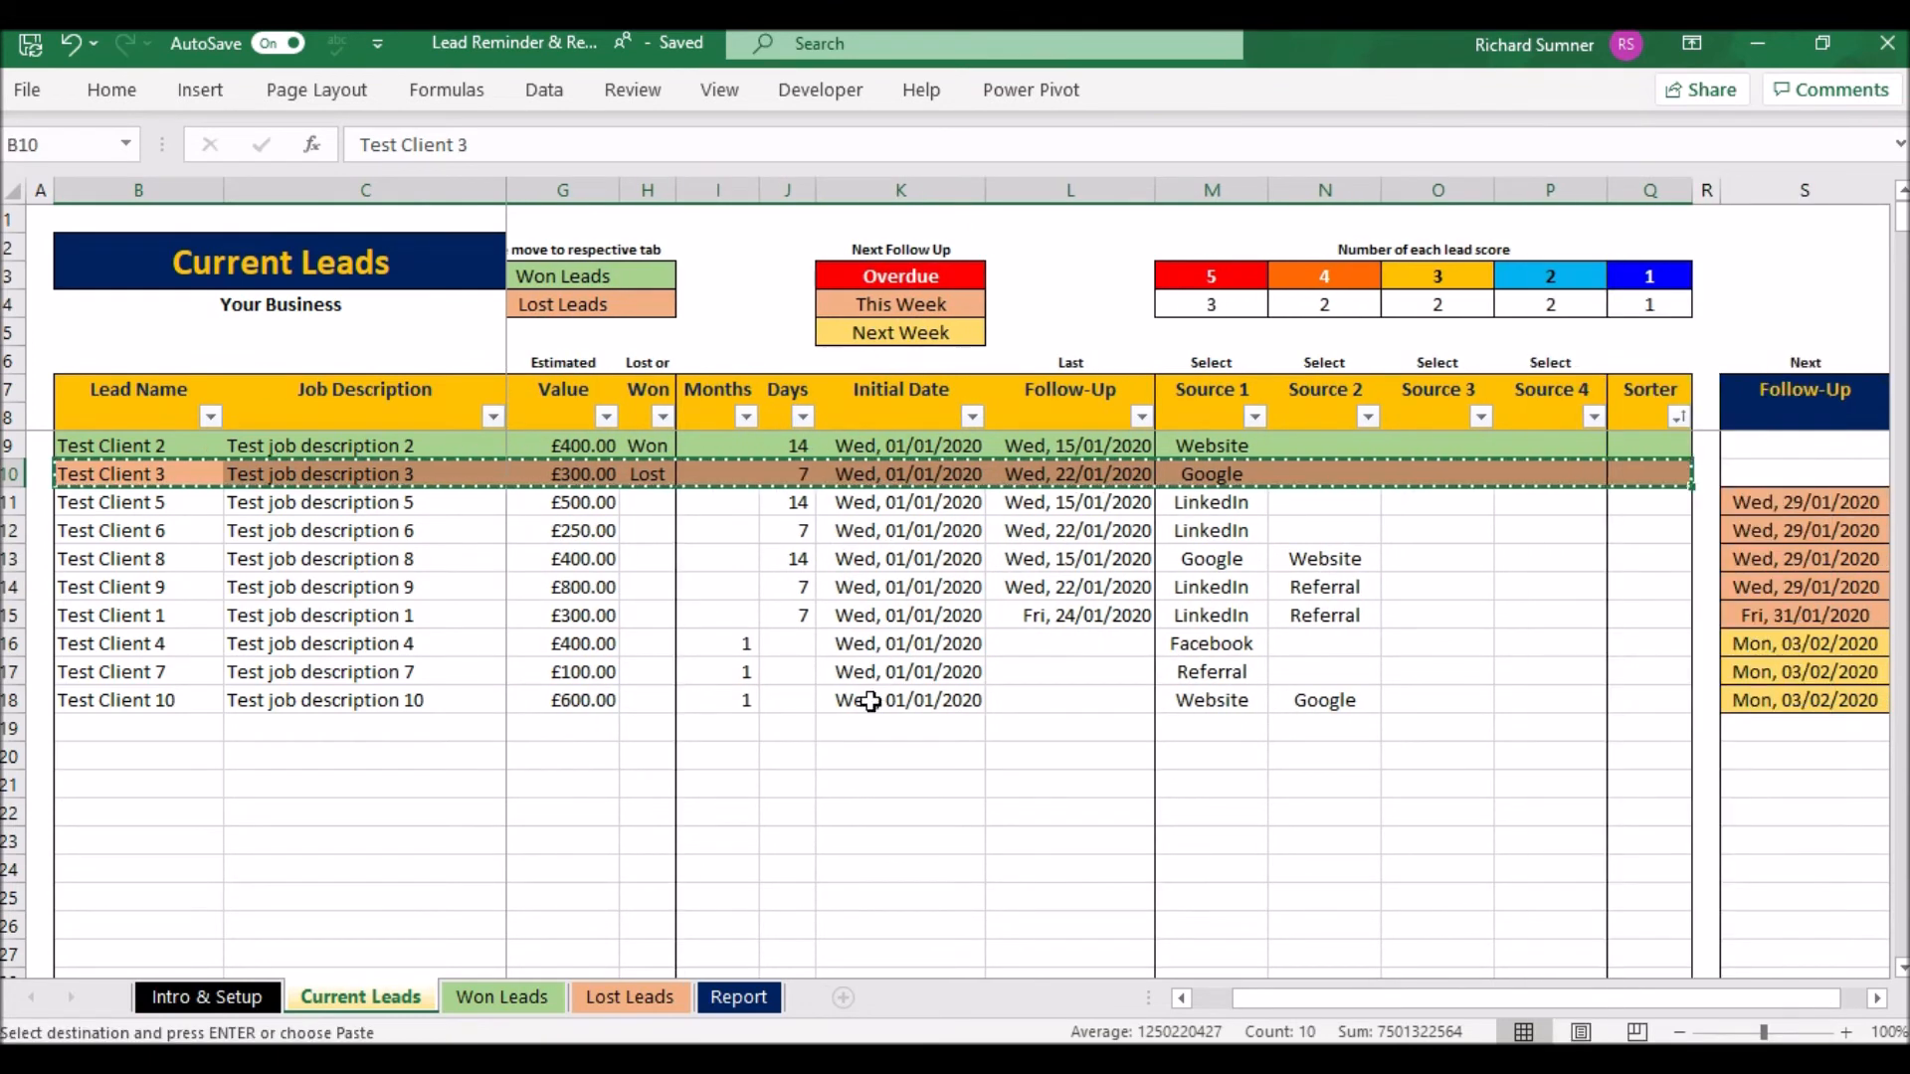
{"action": "left_click", "coordinate": [637, 995]}
{"action": "left_click", "coordinate": [178, 468]}
{"action": "right_click", "coordinate": [181, 469]}
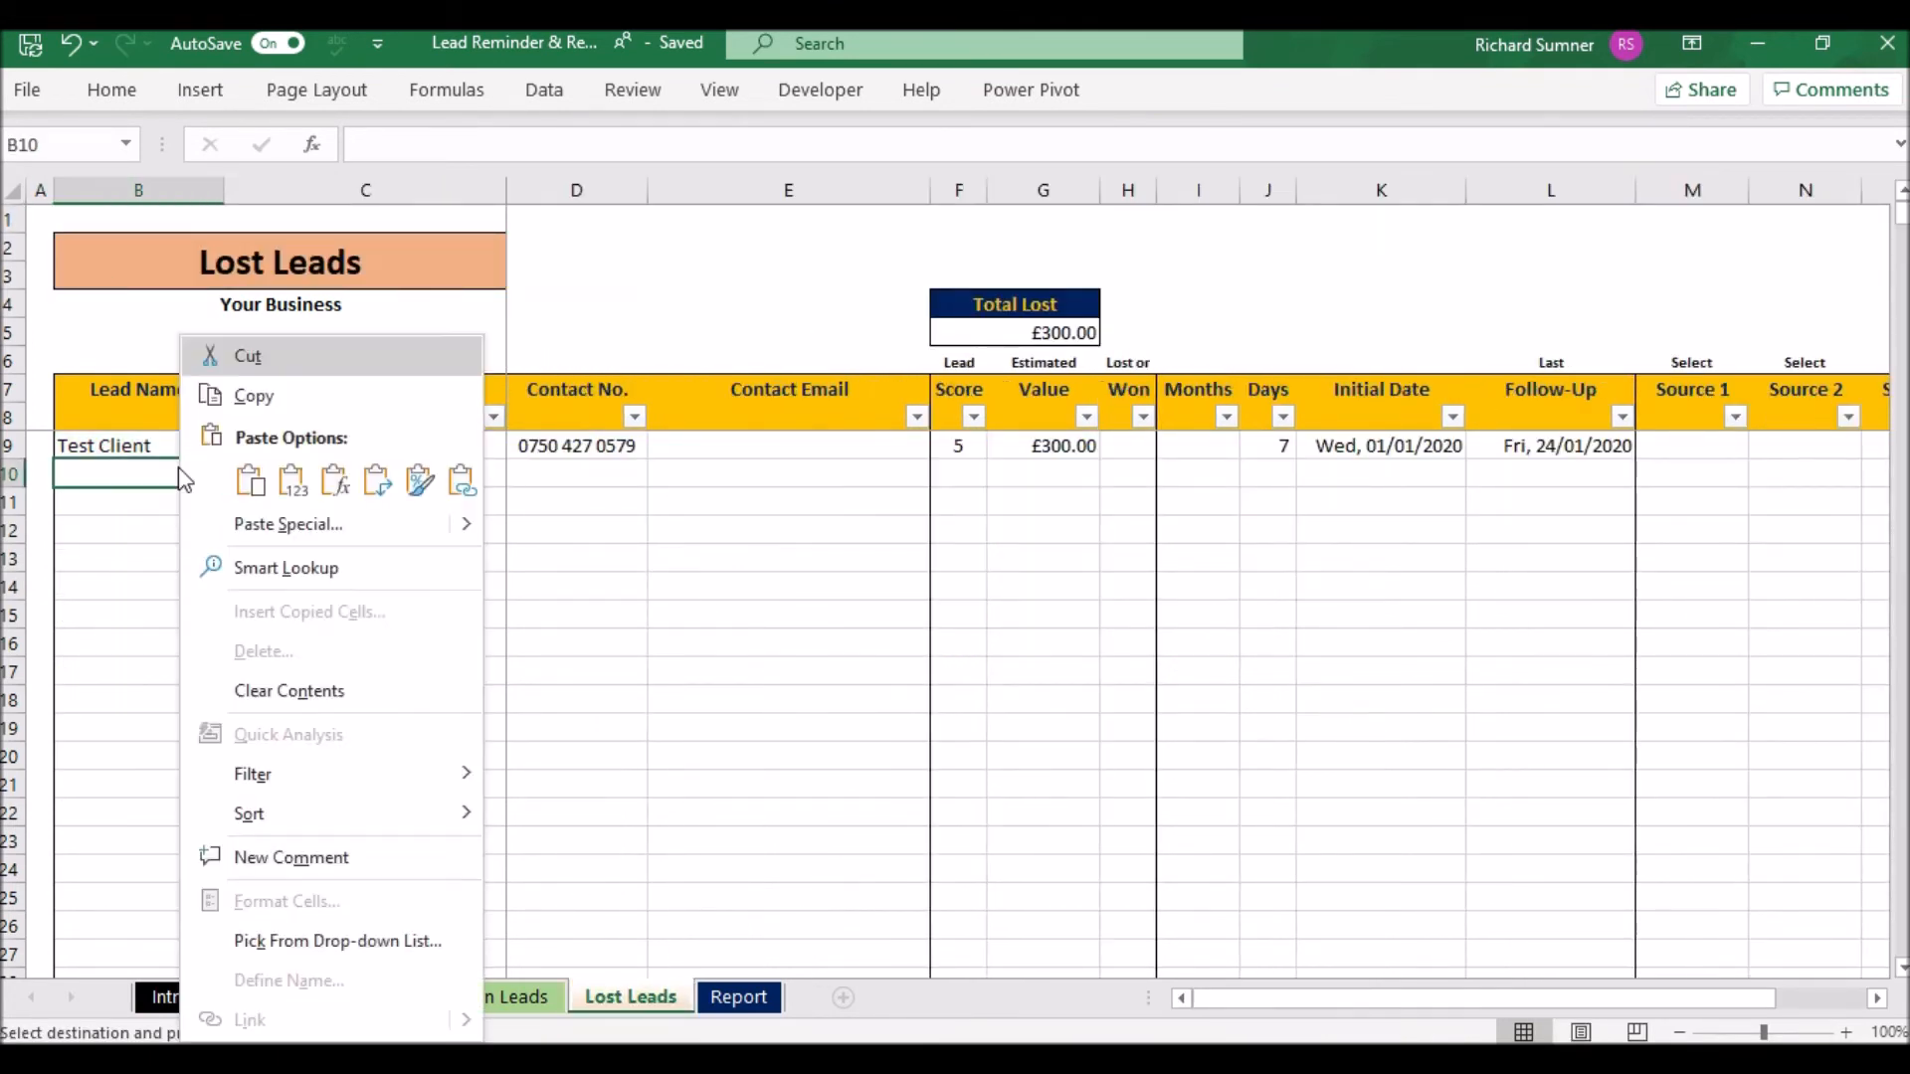
{"action": "left_click", "coordinate": [294, 483]}
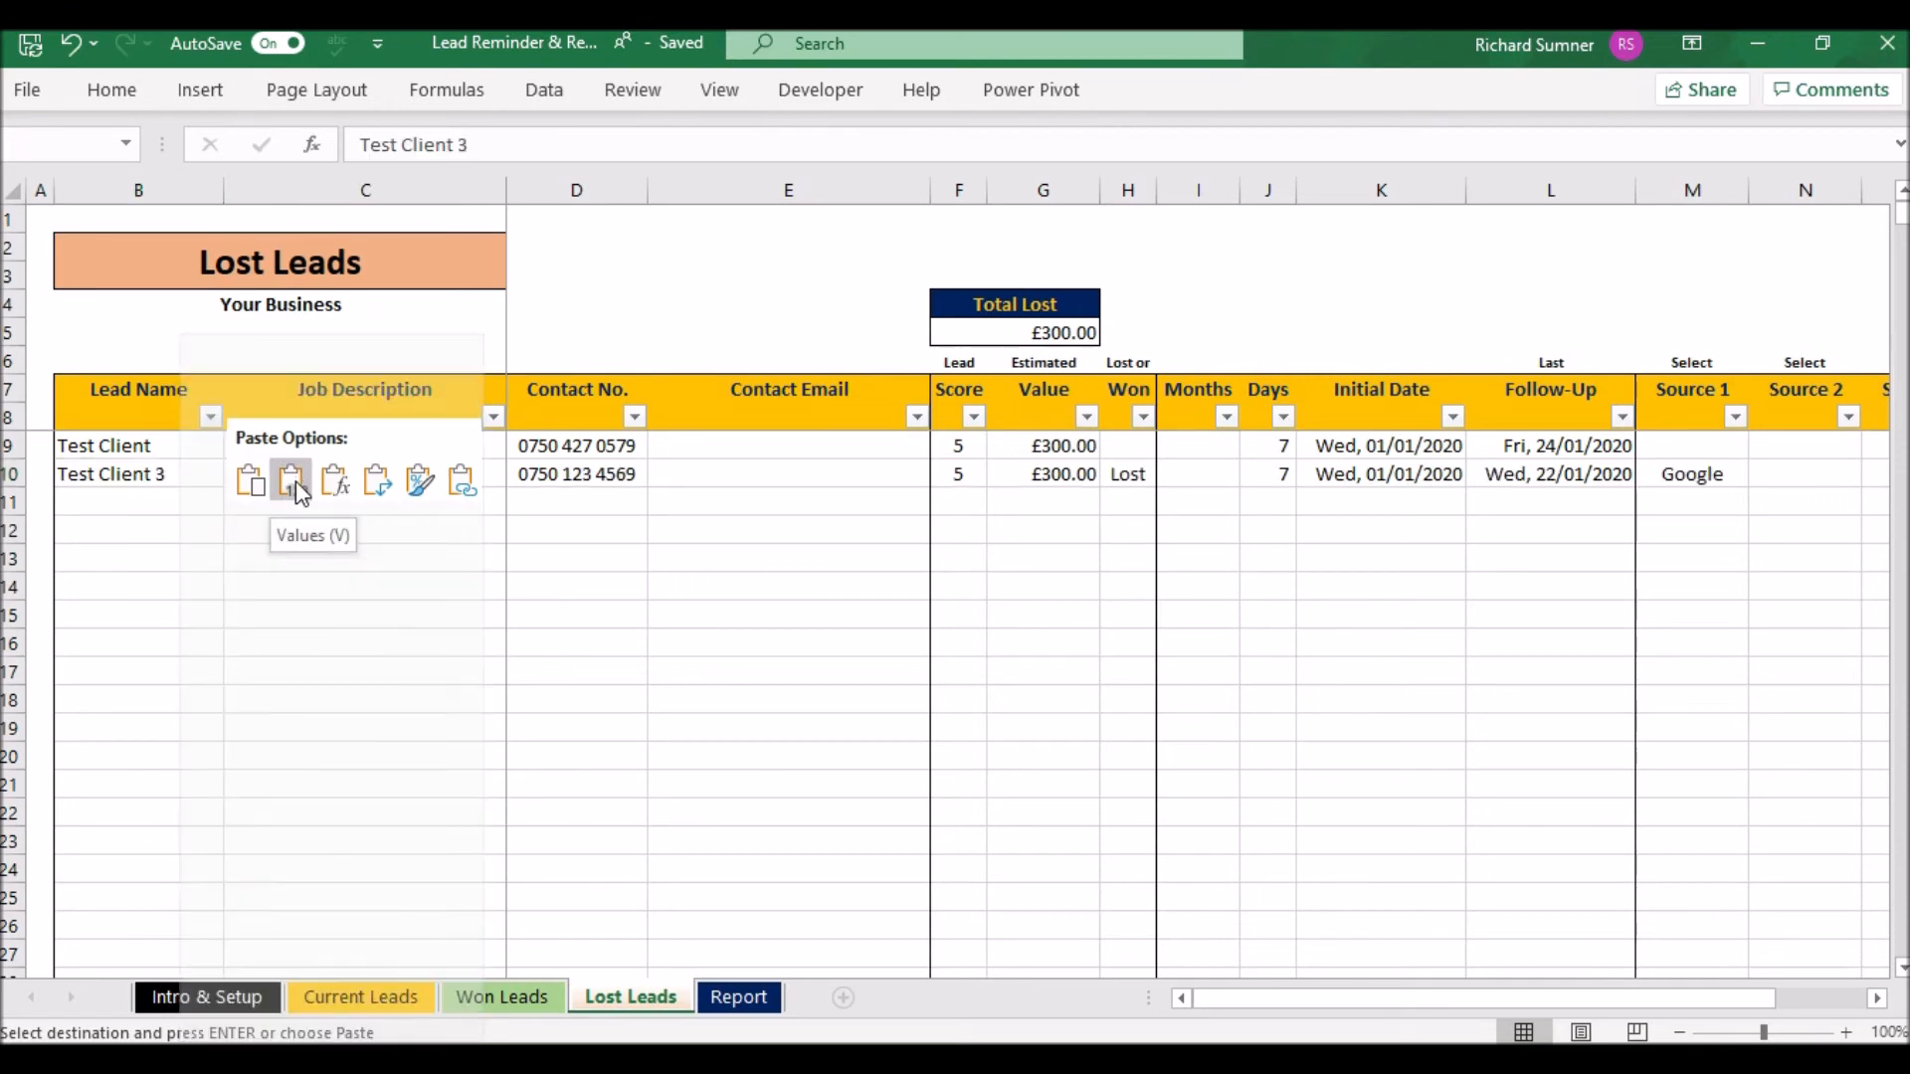
{"action": "left_click", "coordinate": [415, 1004]}
{"action": "left_click_drag", "start_coordinate": [162, 445], "coordinate": [1571, 478]}
- Clear the Test Client 2 and 3 rows and sort the remaining leads by name A to Z
{"action": "right_click", "coordinate": [1305, 452]}
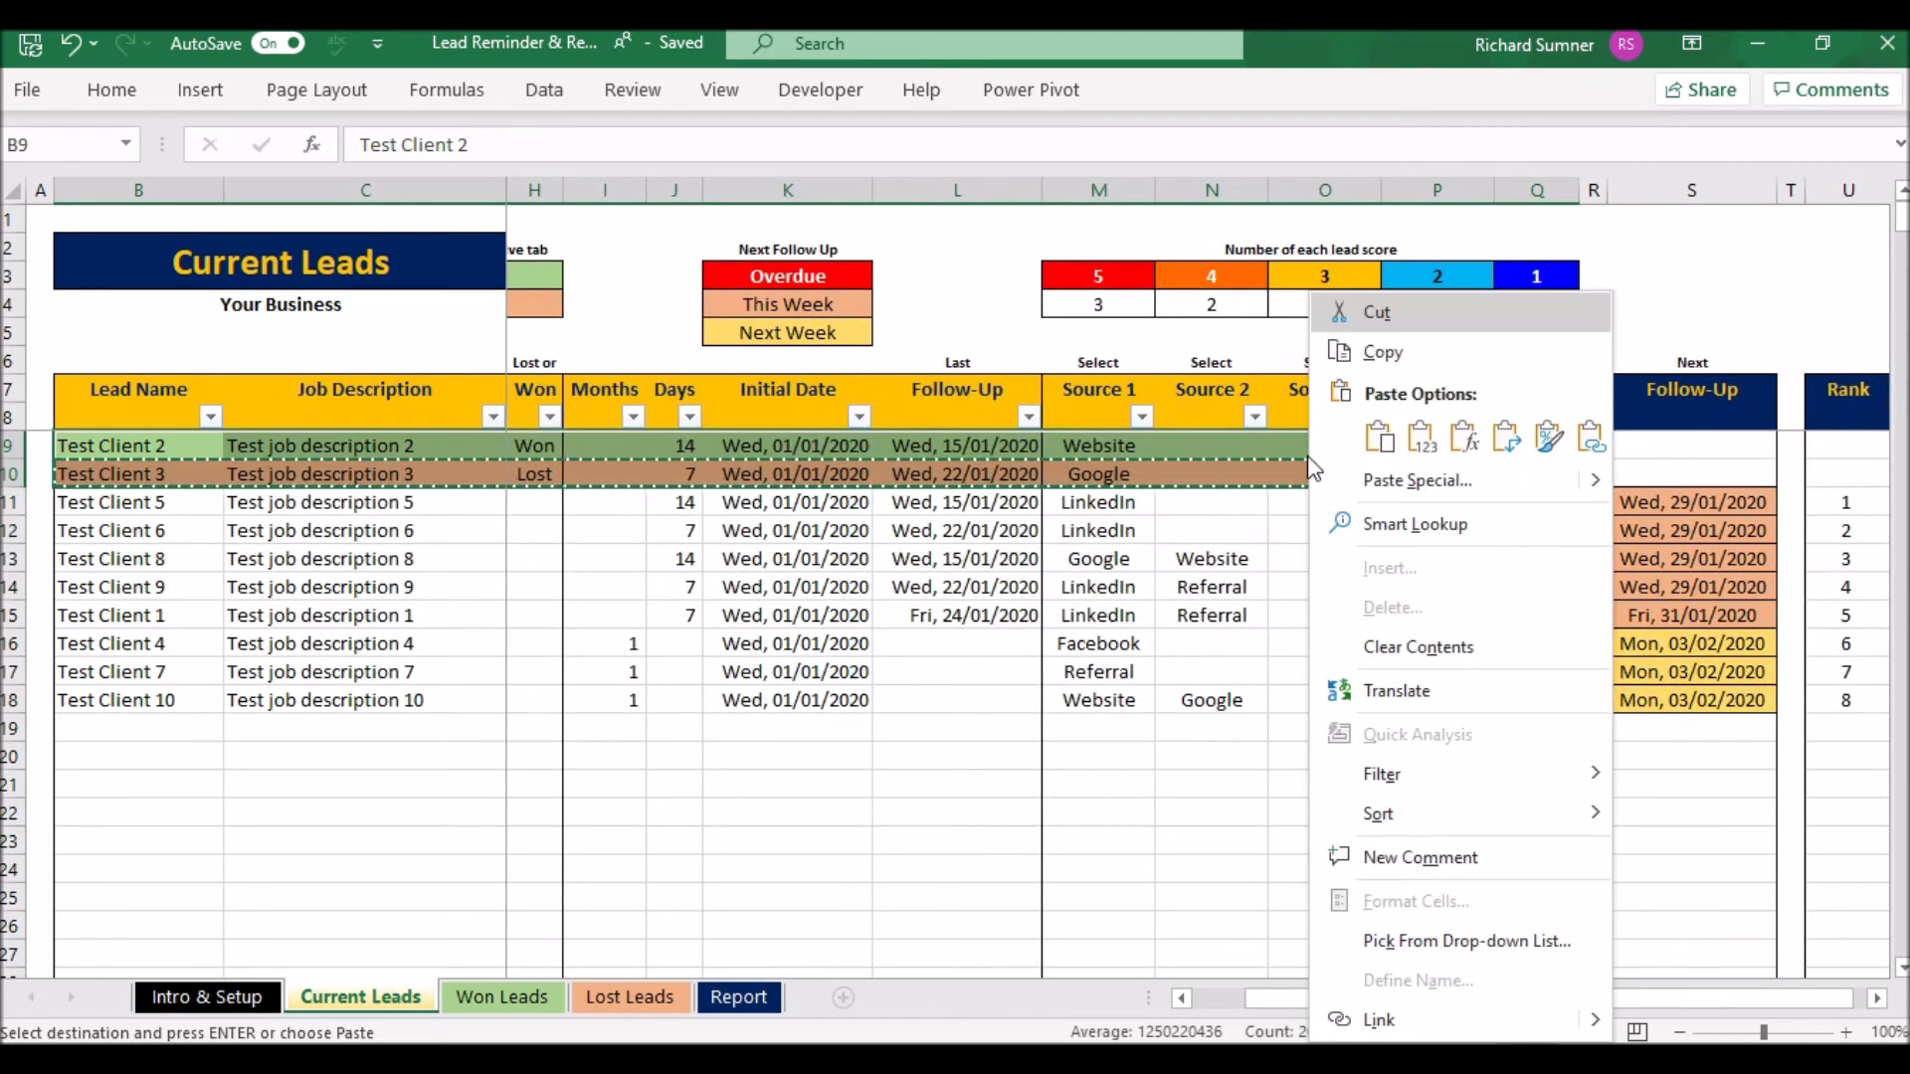
{"action": "left_click", "coordinate": [1432, 648]}
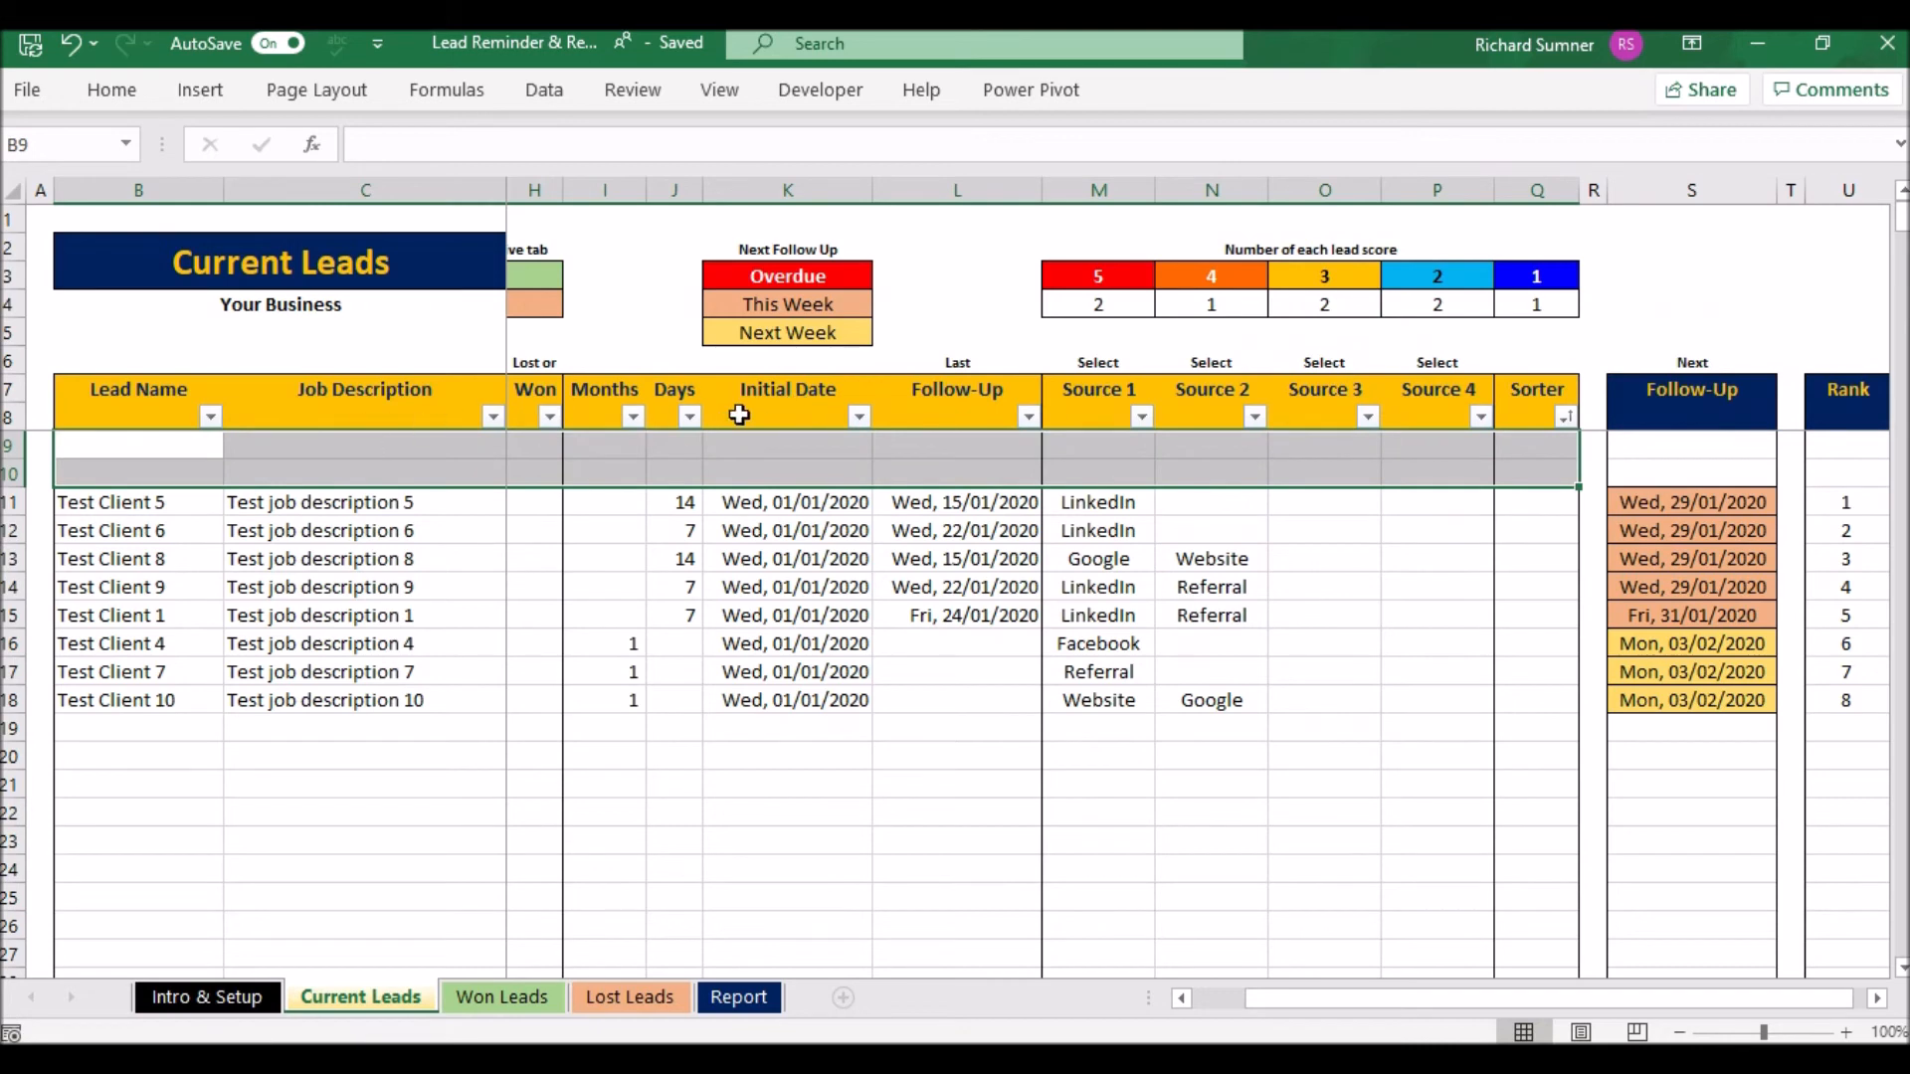
{"action": "left_click", "coordinate": [210, 415]}
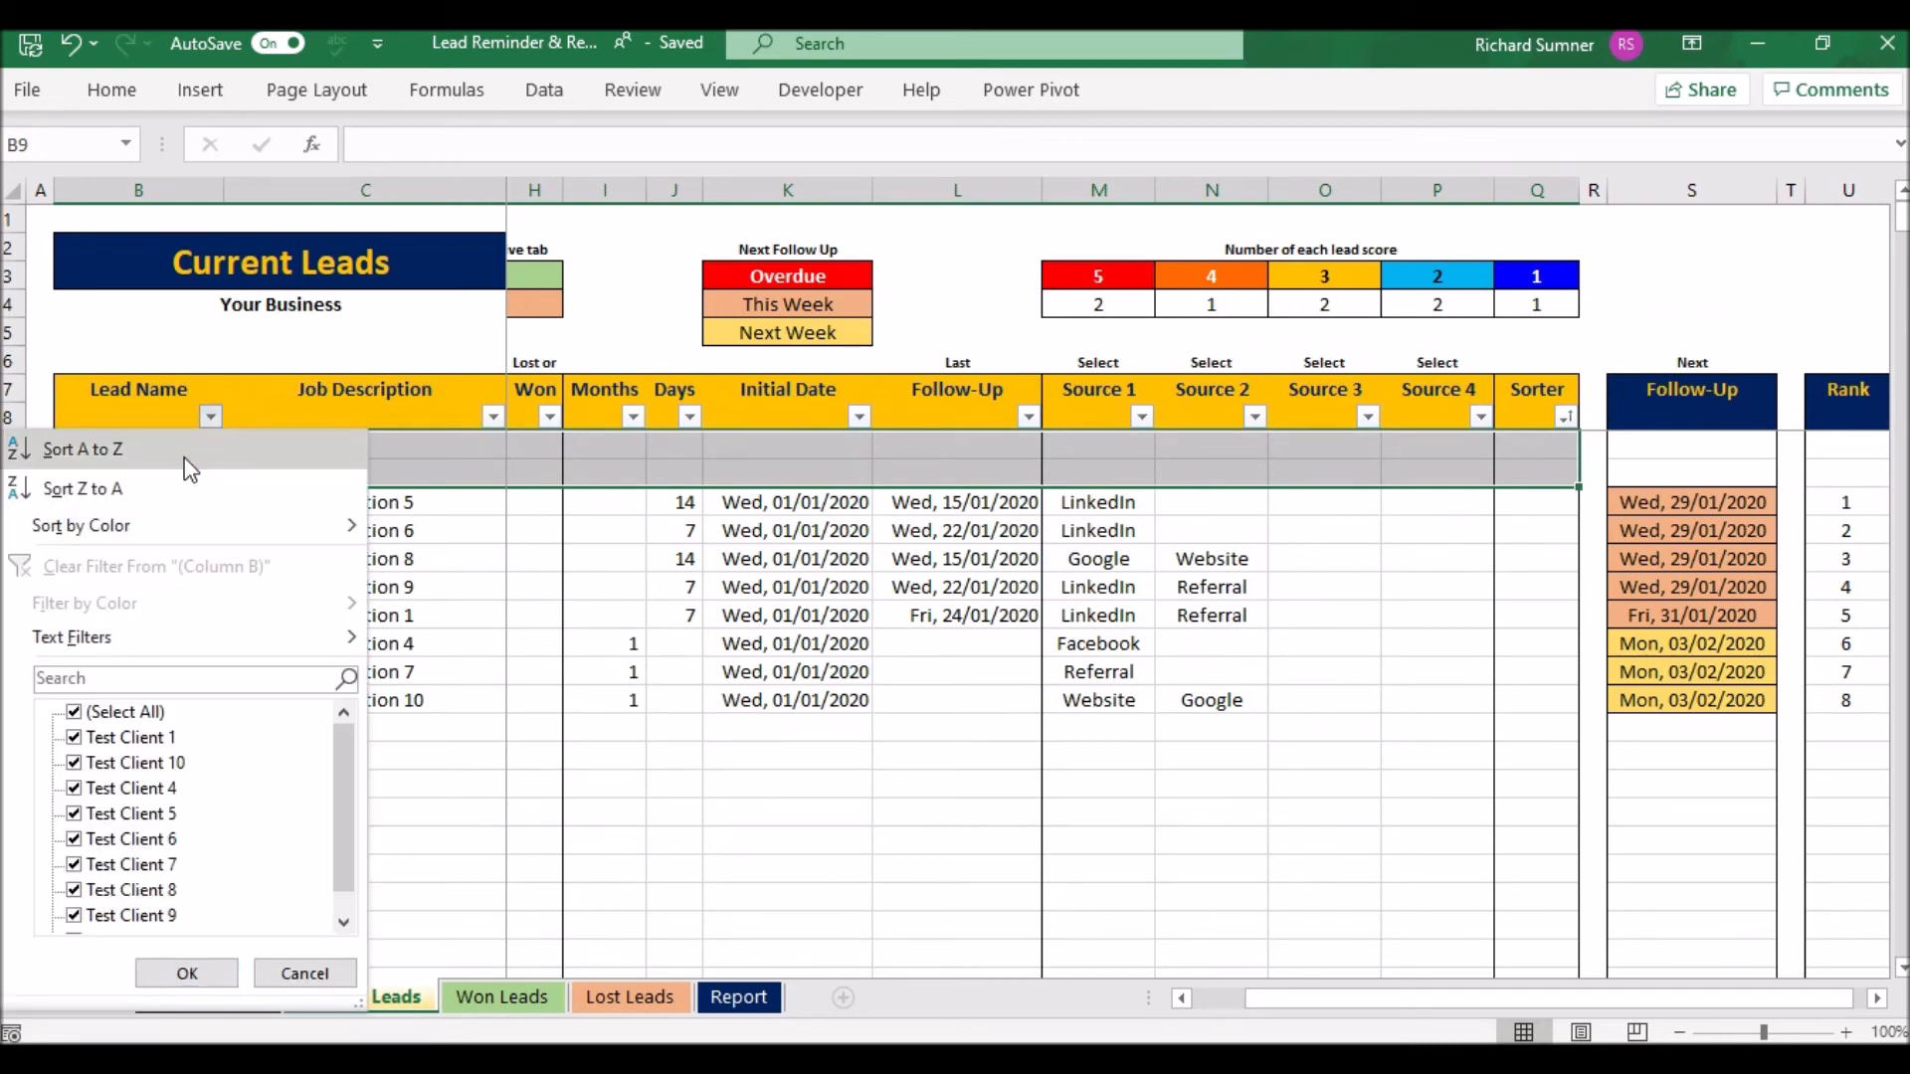
{"action": "left_click", "coordinate": [189, 460]}
{"action": "left_click", "coordinate": [193, 449]}
{"action": "key", "text": "Down"}
{"action": "key", "text": "Down"}
{"action": "key", "text": "Down"}
{"action": "key", "text": "Down"}
{"action": "key", "text": "Down"}
{"action": "key", "text": "Down"}
{"action": "key", "text": "Down"}
{"action": "key", "text": "Down"}
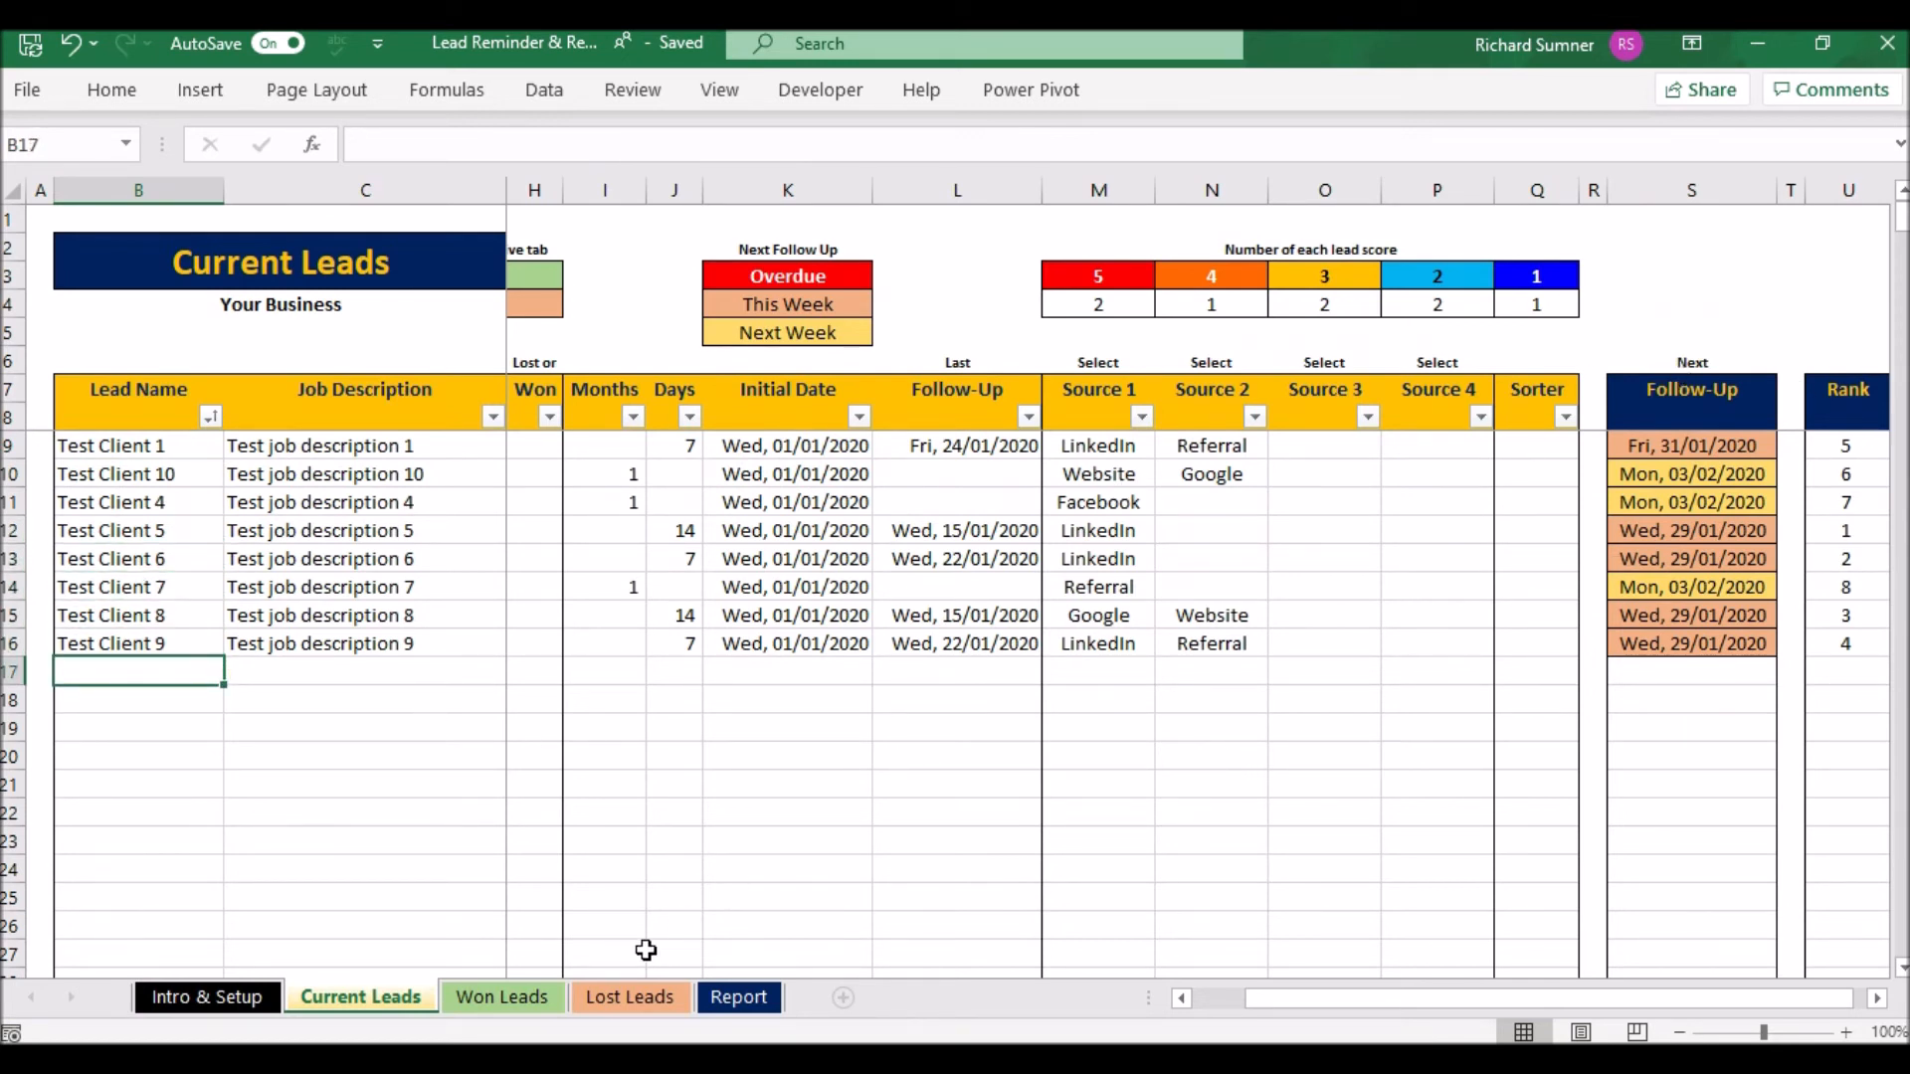
- Check the Won Leads and Lost Leads sheets
{"action": "left_click", "coordinate": [522, 997]}
{"action": "left_click", "coordinate": [617, 999]}
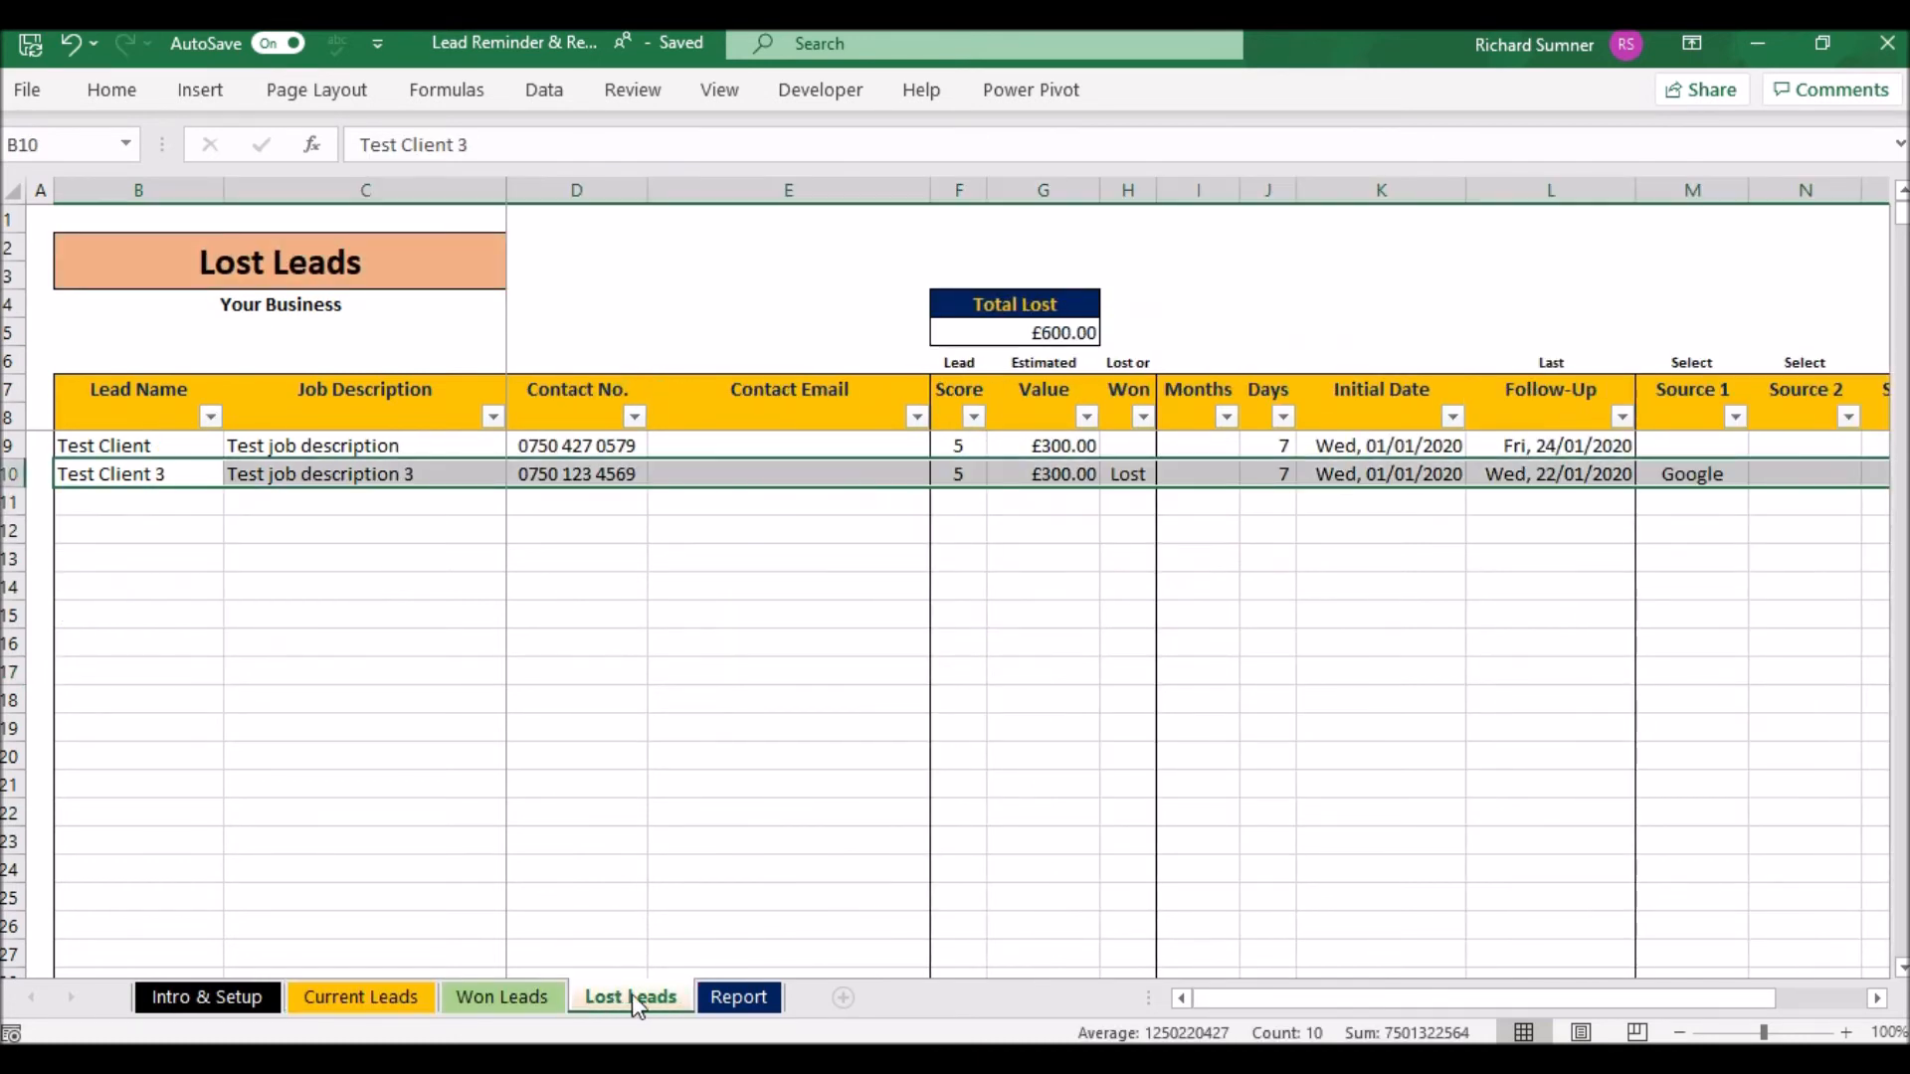
{"action": "left_click", "coordinate": [182, 504]}
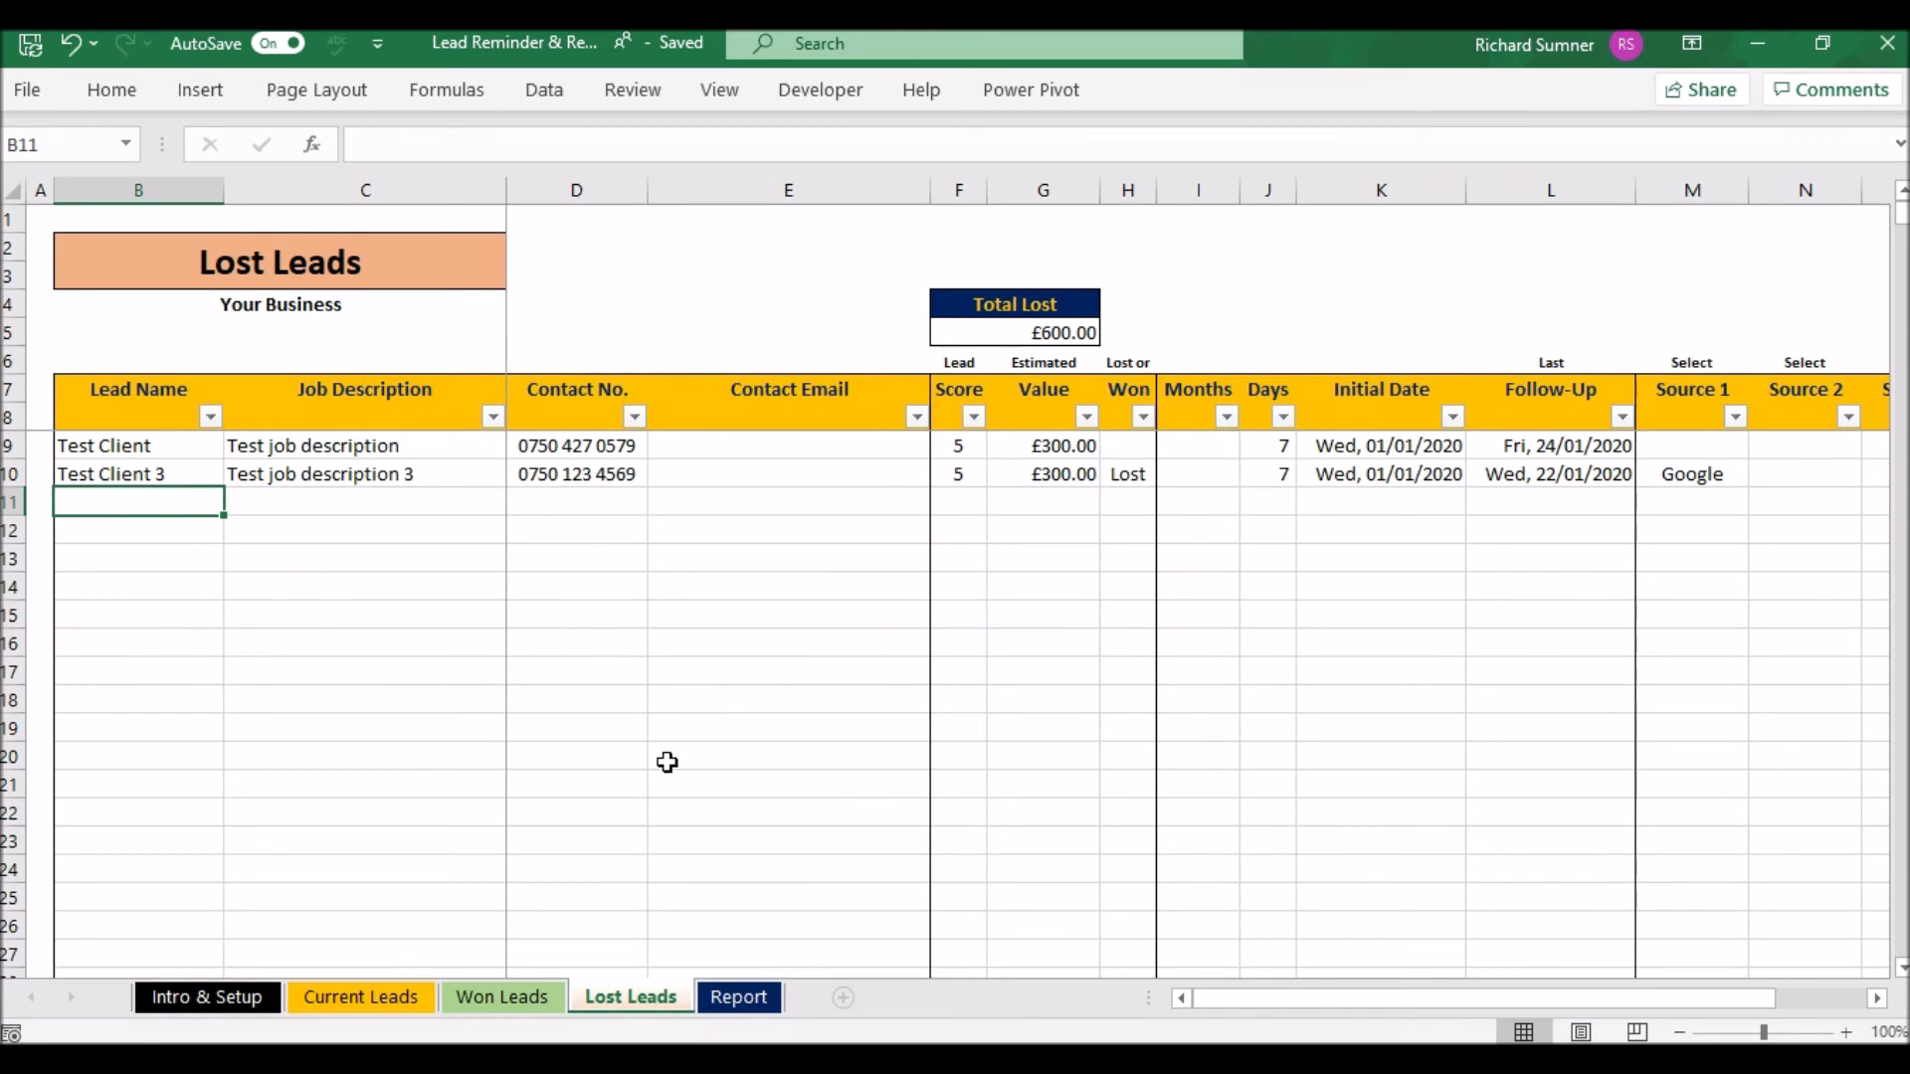
- Switch to the Report sheet to view the lead-score pie charts and value-by-source bar chart
{"action": "left_click", "coordinate": [741, 1000]}
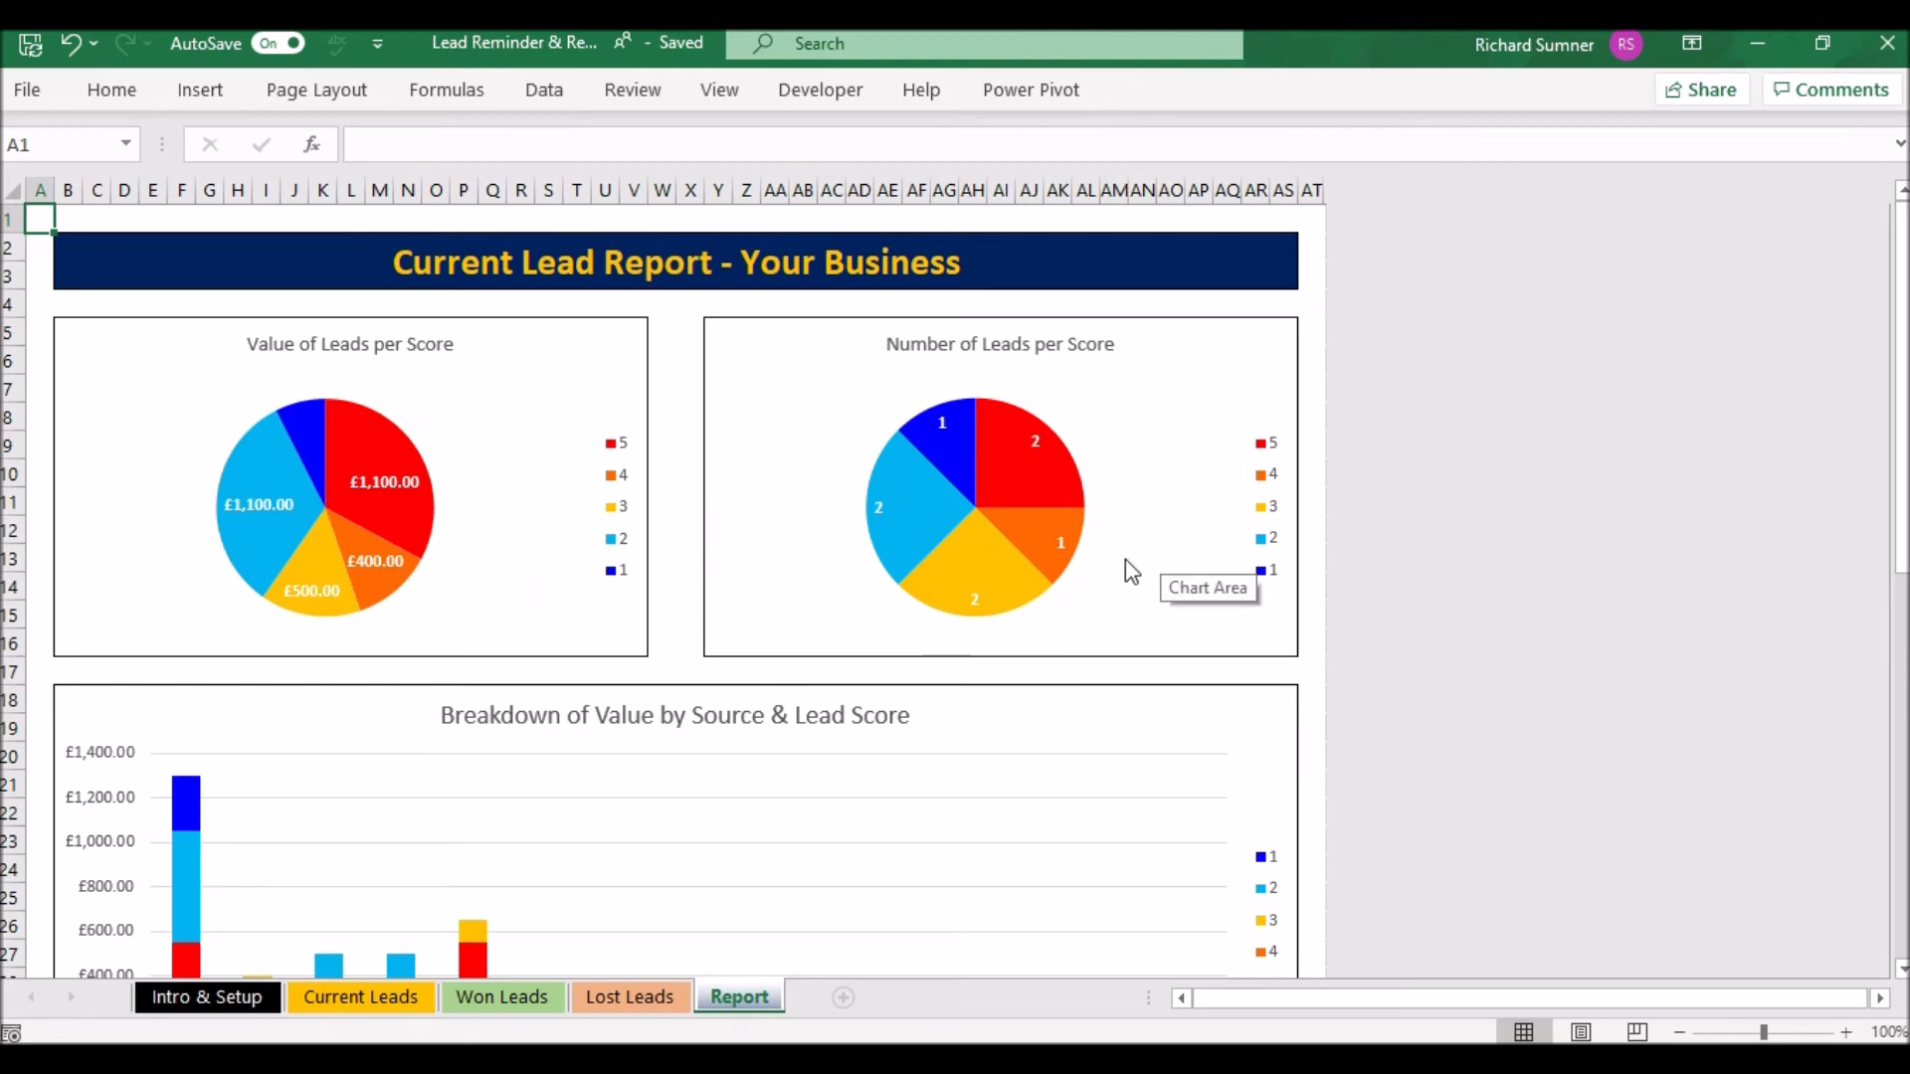
- Scroll through the Report charts comparing £700.00 won with £600.00 lost, then view Won Leads
{"action": "scroll", "coordinate": [1124, 559], "scroll_direction": "down", "scroll_amount": 2}
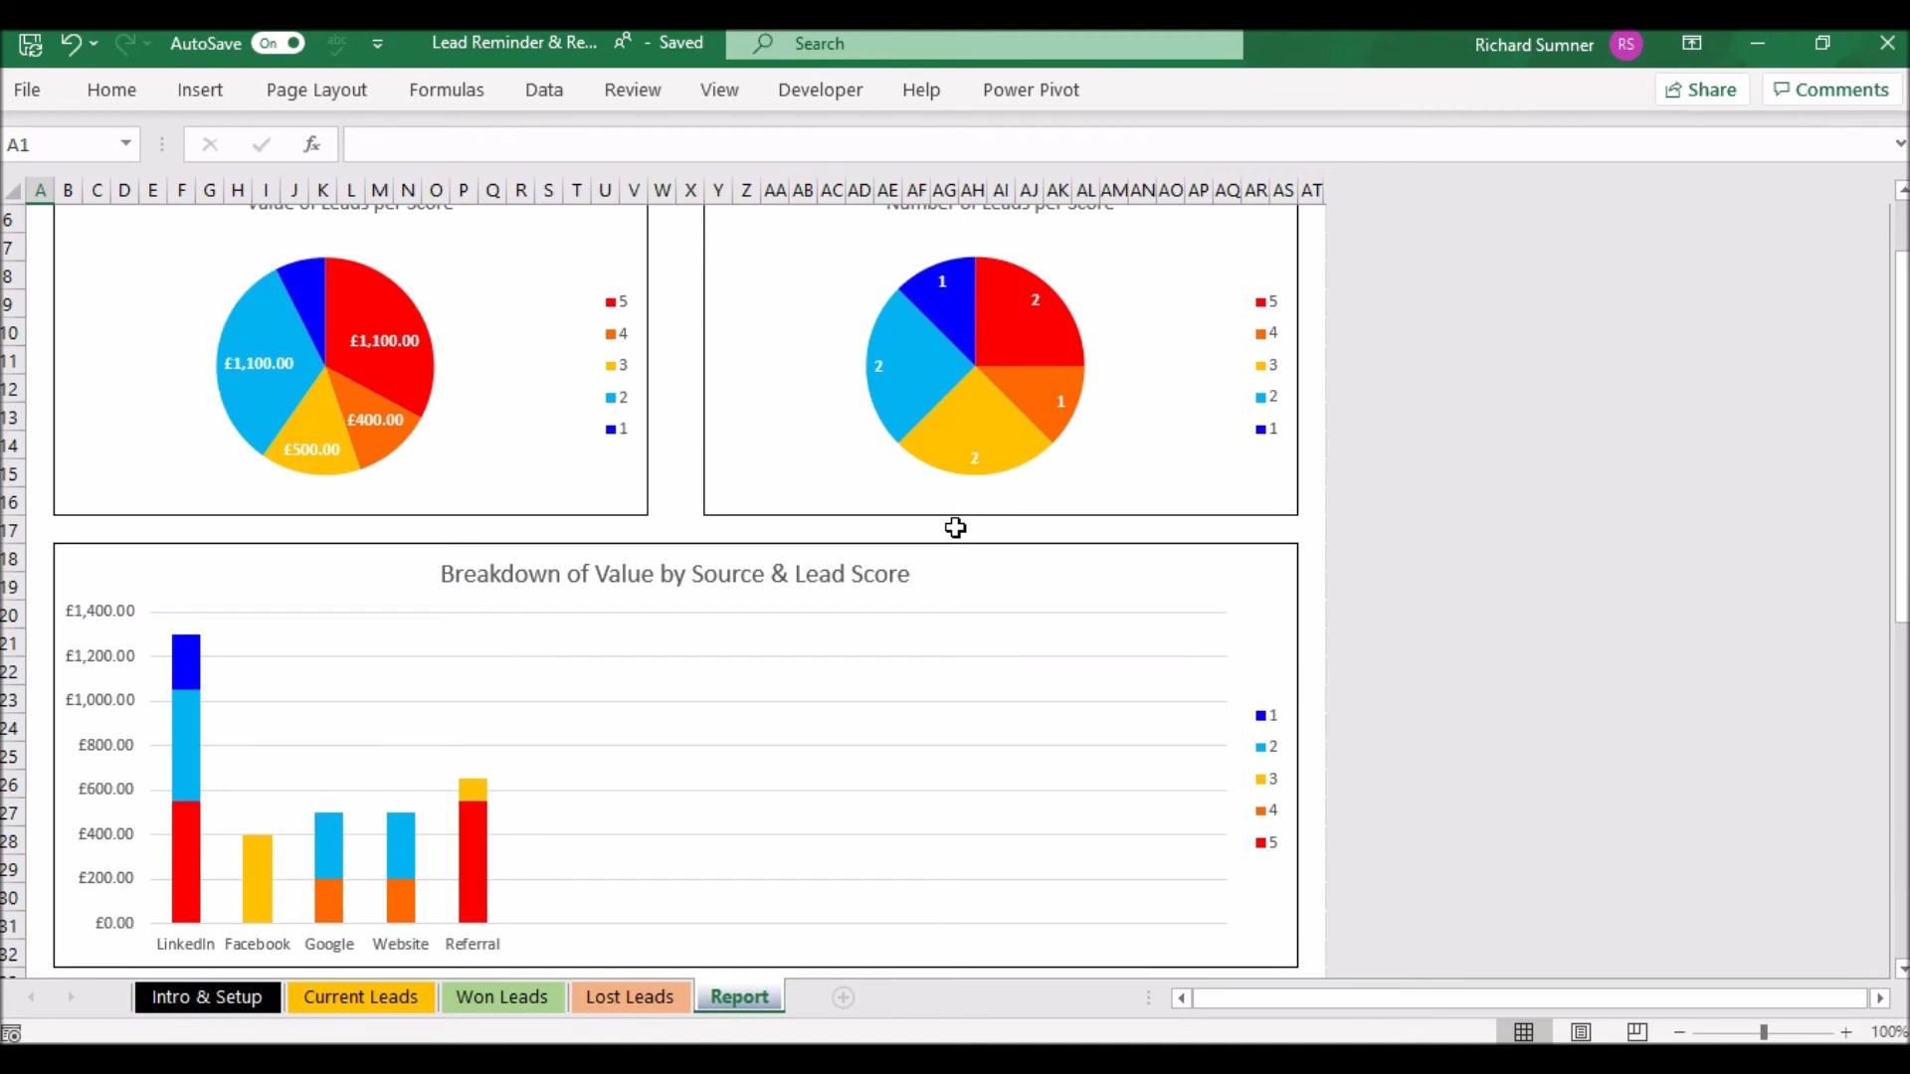
{"action": "scroll", "coordinate": [955, 527], "scroll_direction": "down", "scroll_amount": 3}
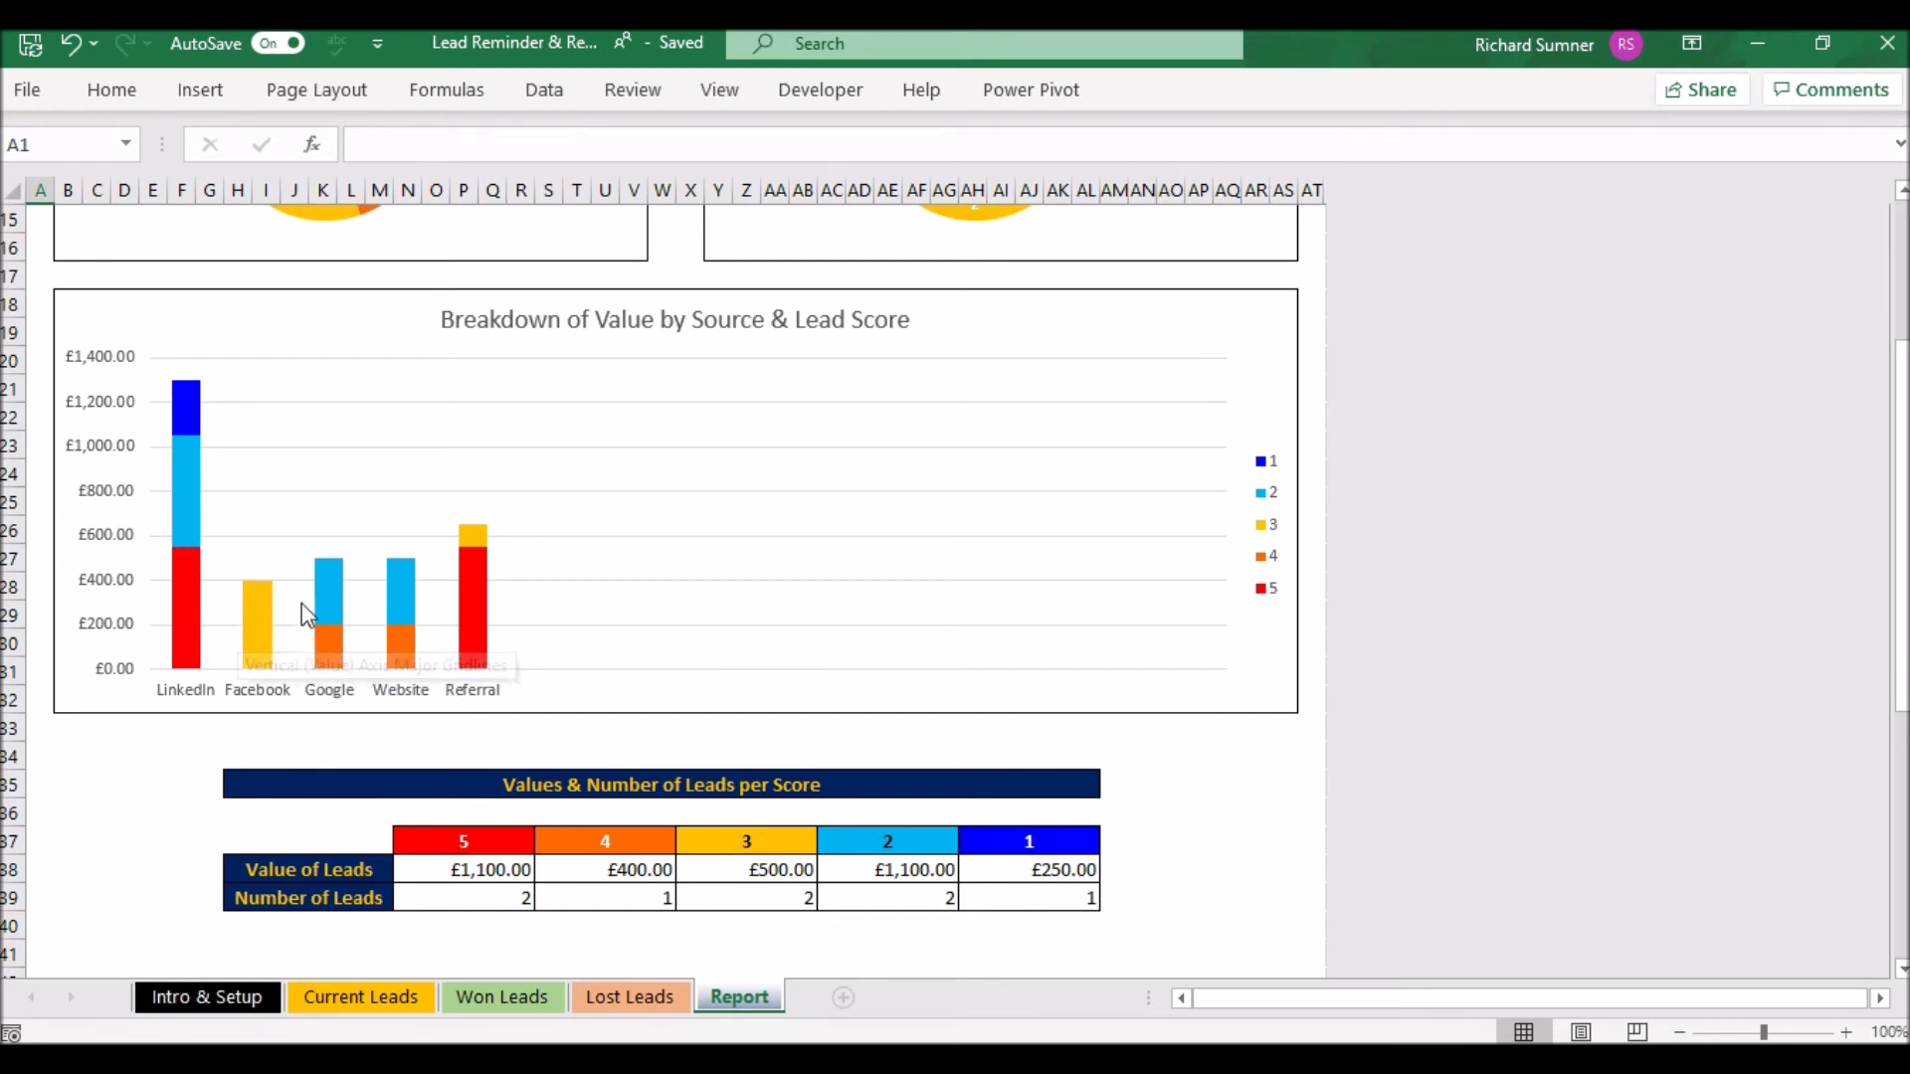
{"action": "mouse_move", "coordinate": [187, 422]}
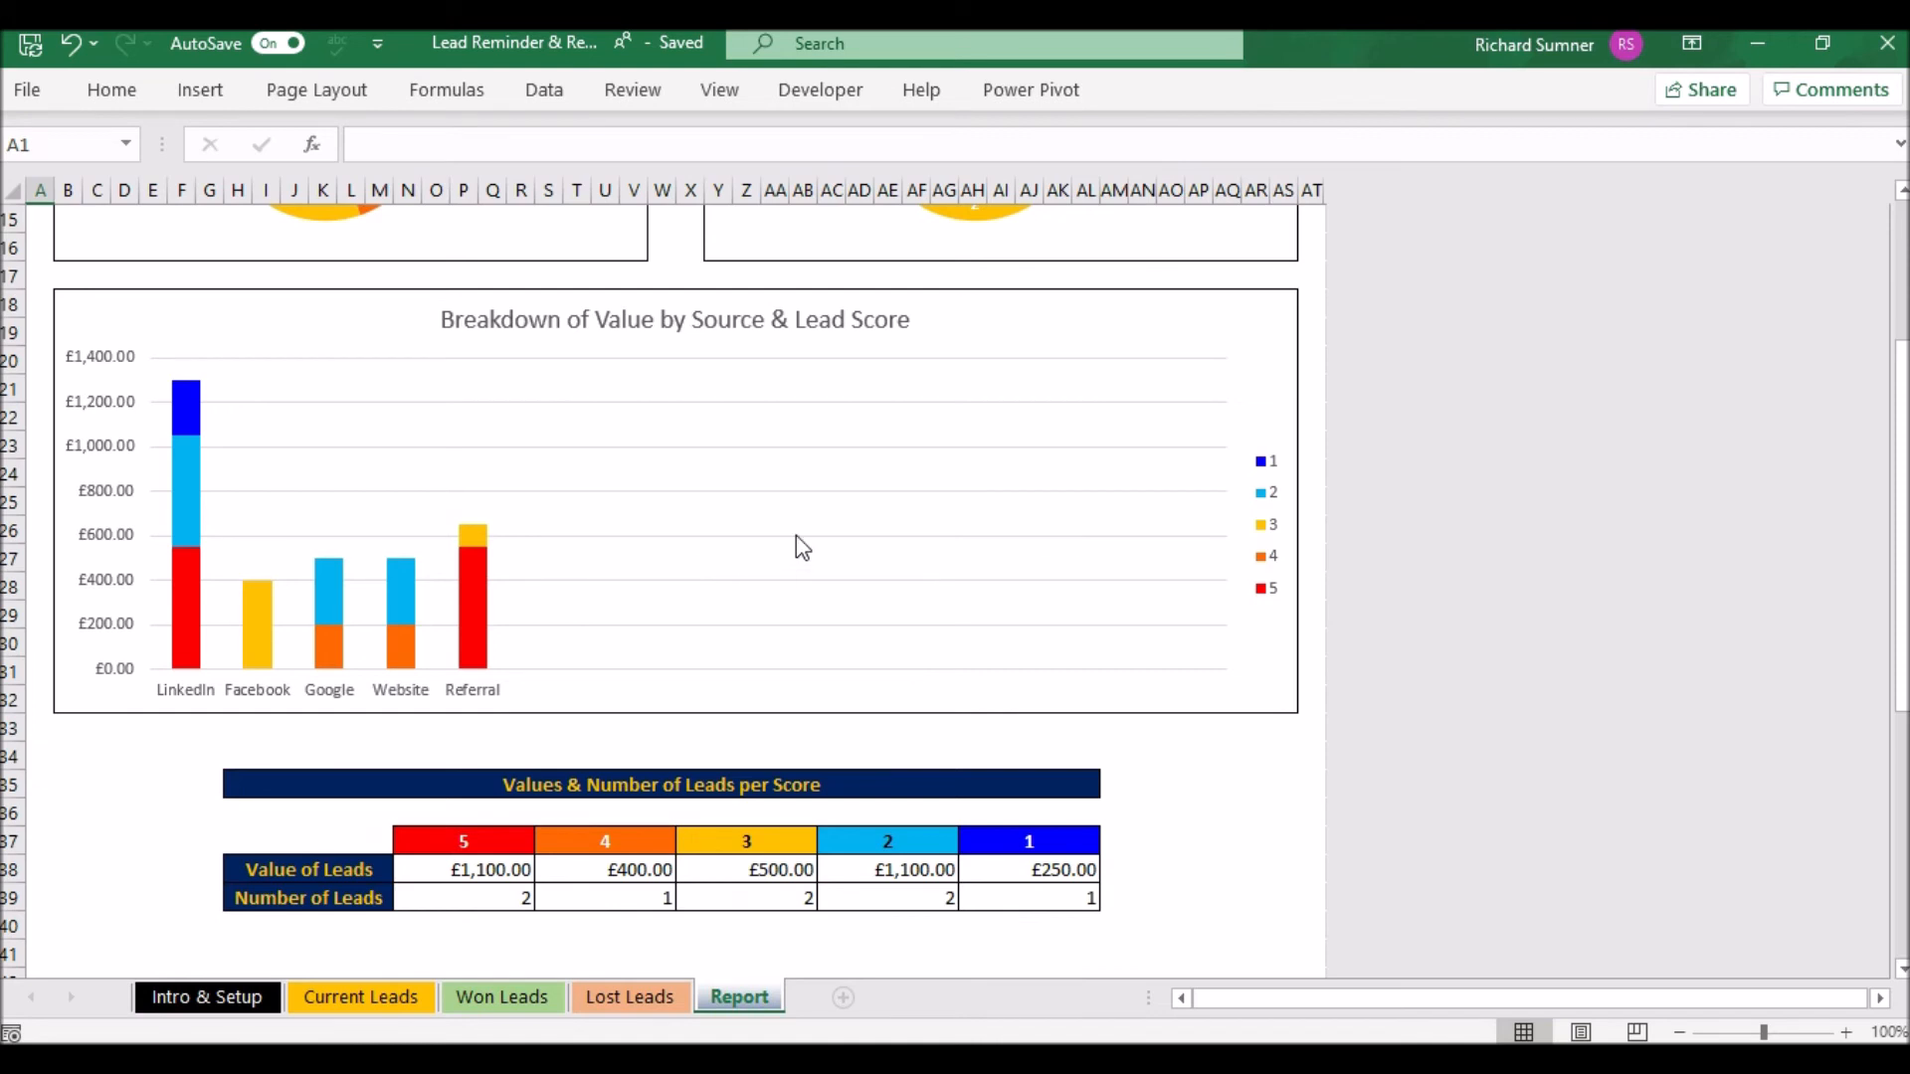
{"action": "scroll", "coordinate": [796, 536], "scroll_direction": "down", "scroll_amount": 2}
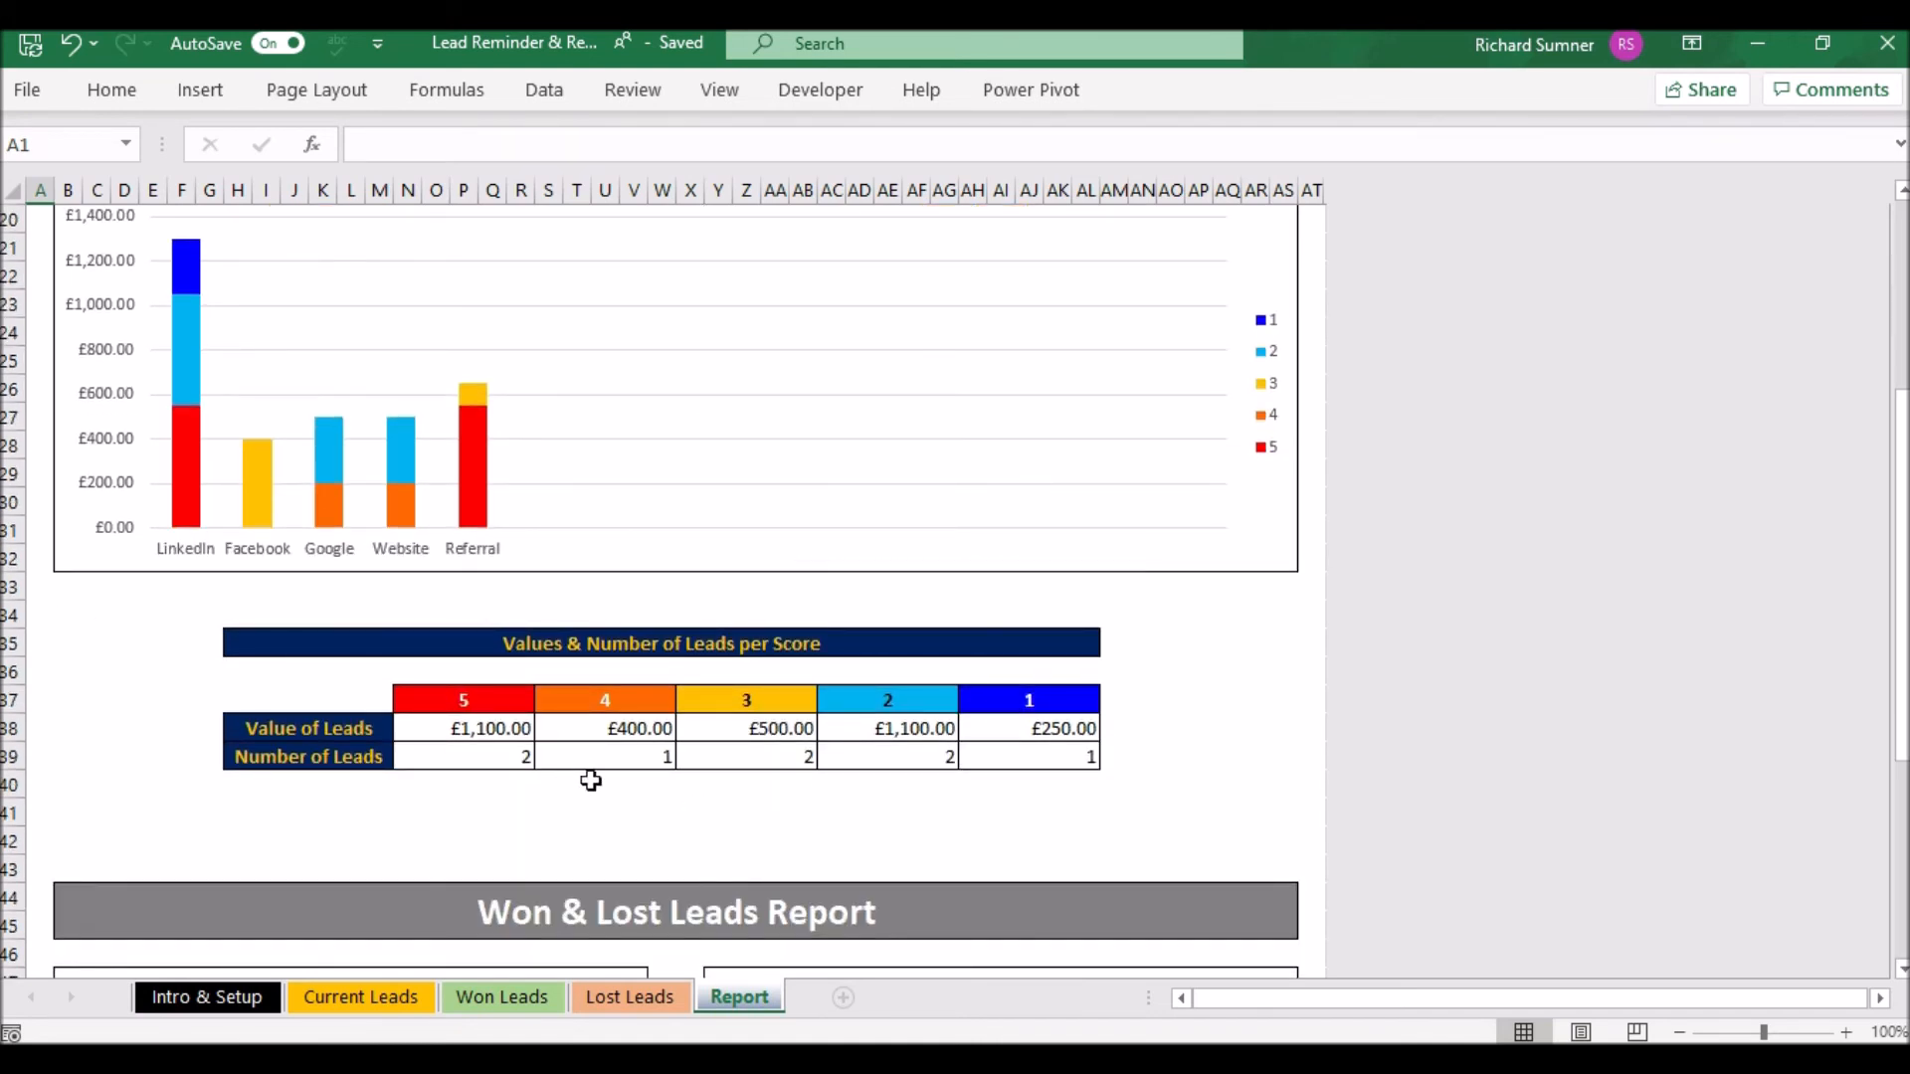
{"action": "scroll", "coordinate": [606, 439], "scroll_direction": "up", "scroll_amount": 6}
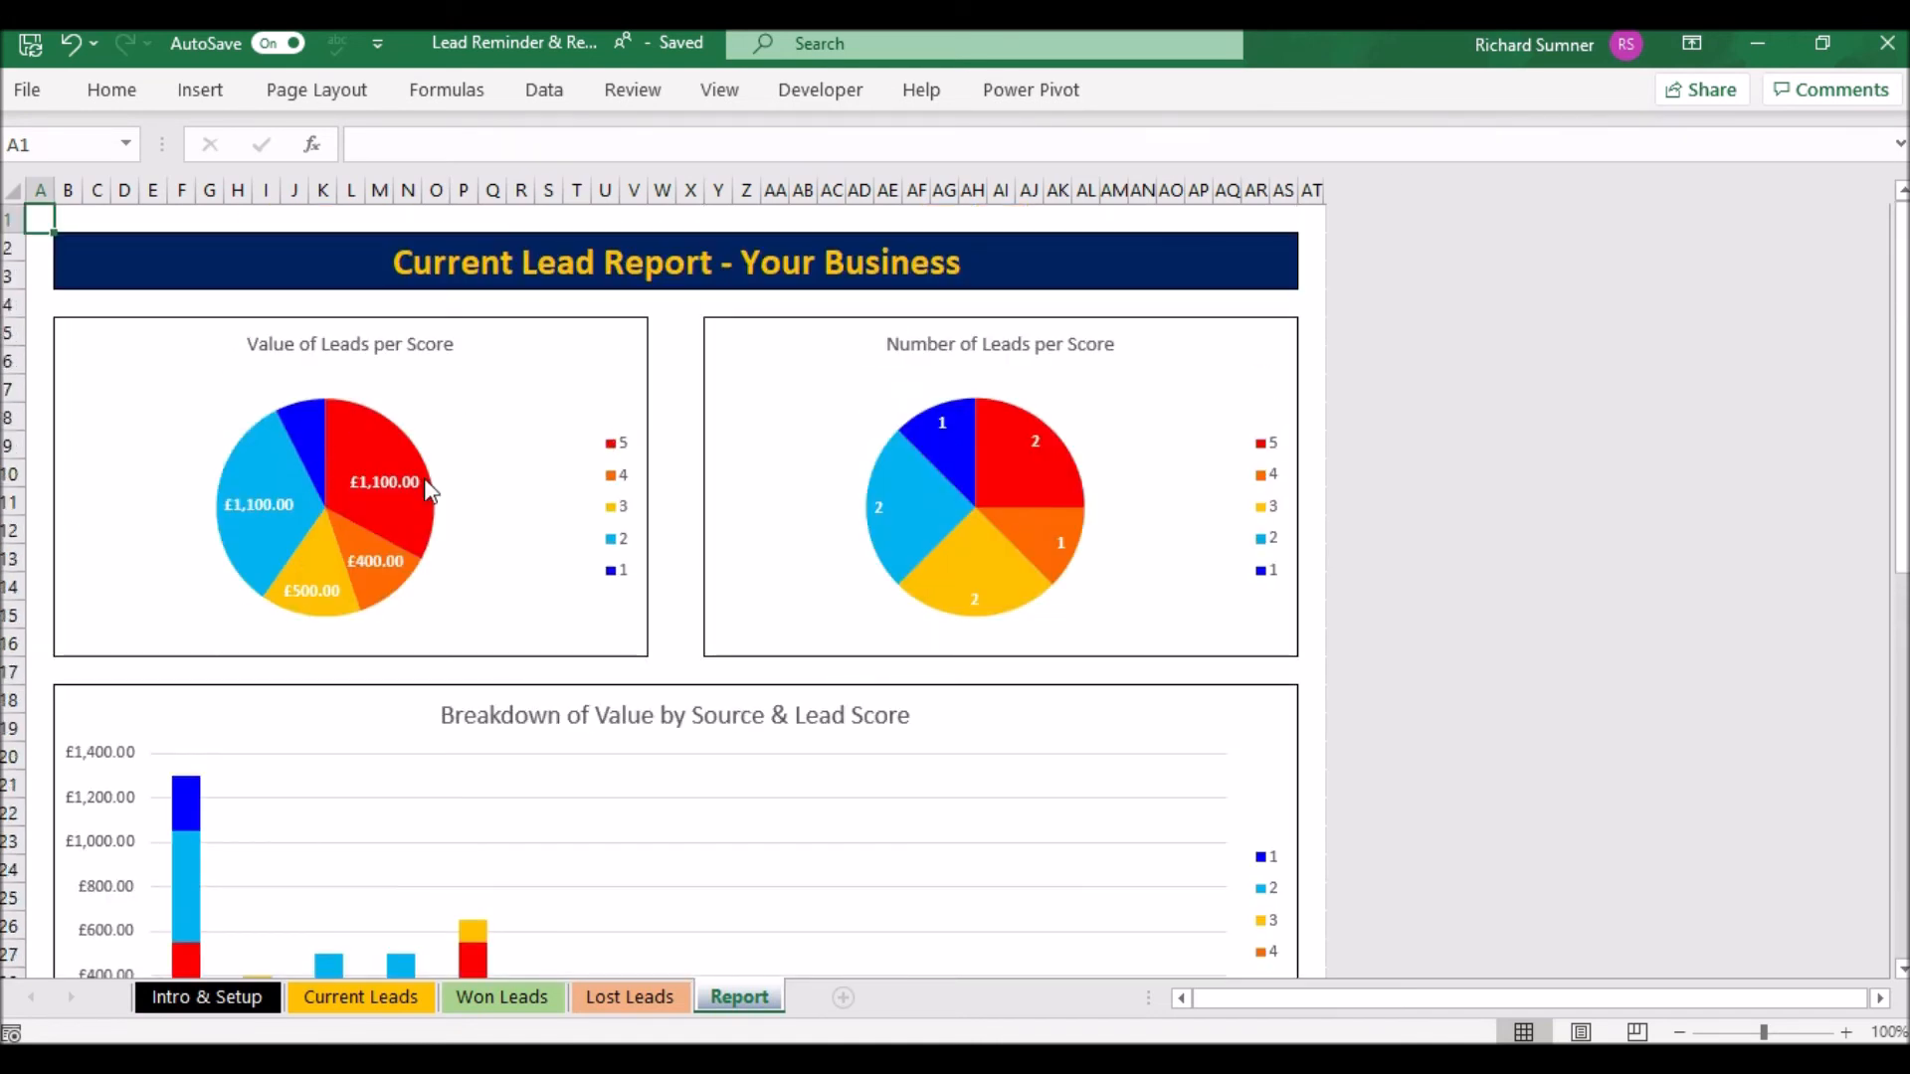
{"action": "scroll", "coordinate": [1120, 540], "scroll_direction": "down", "scroll_amount": 9}
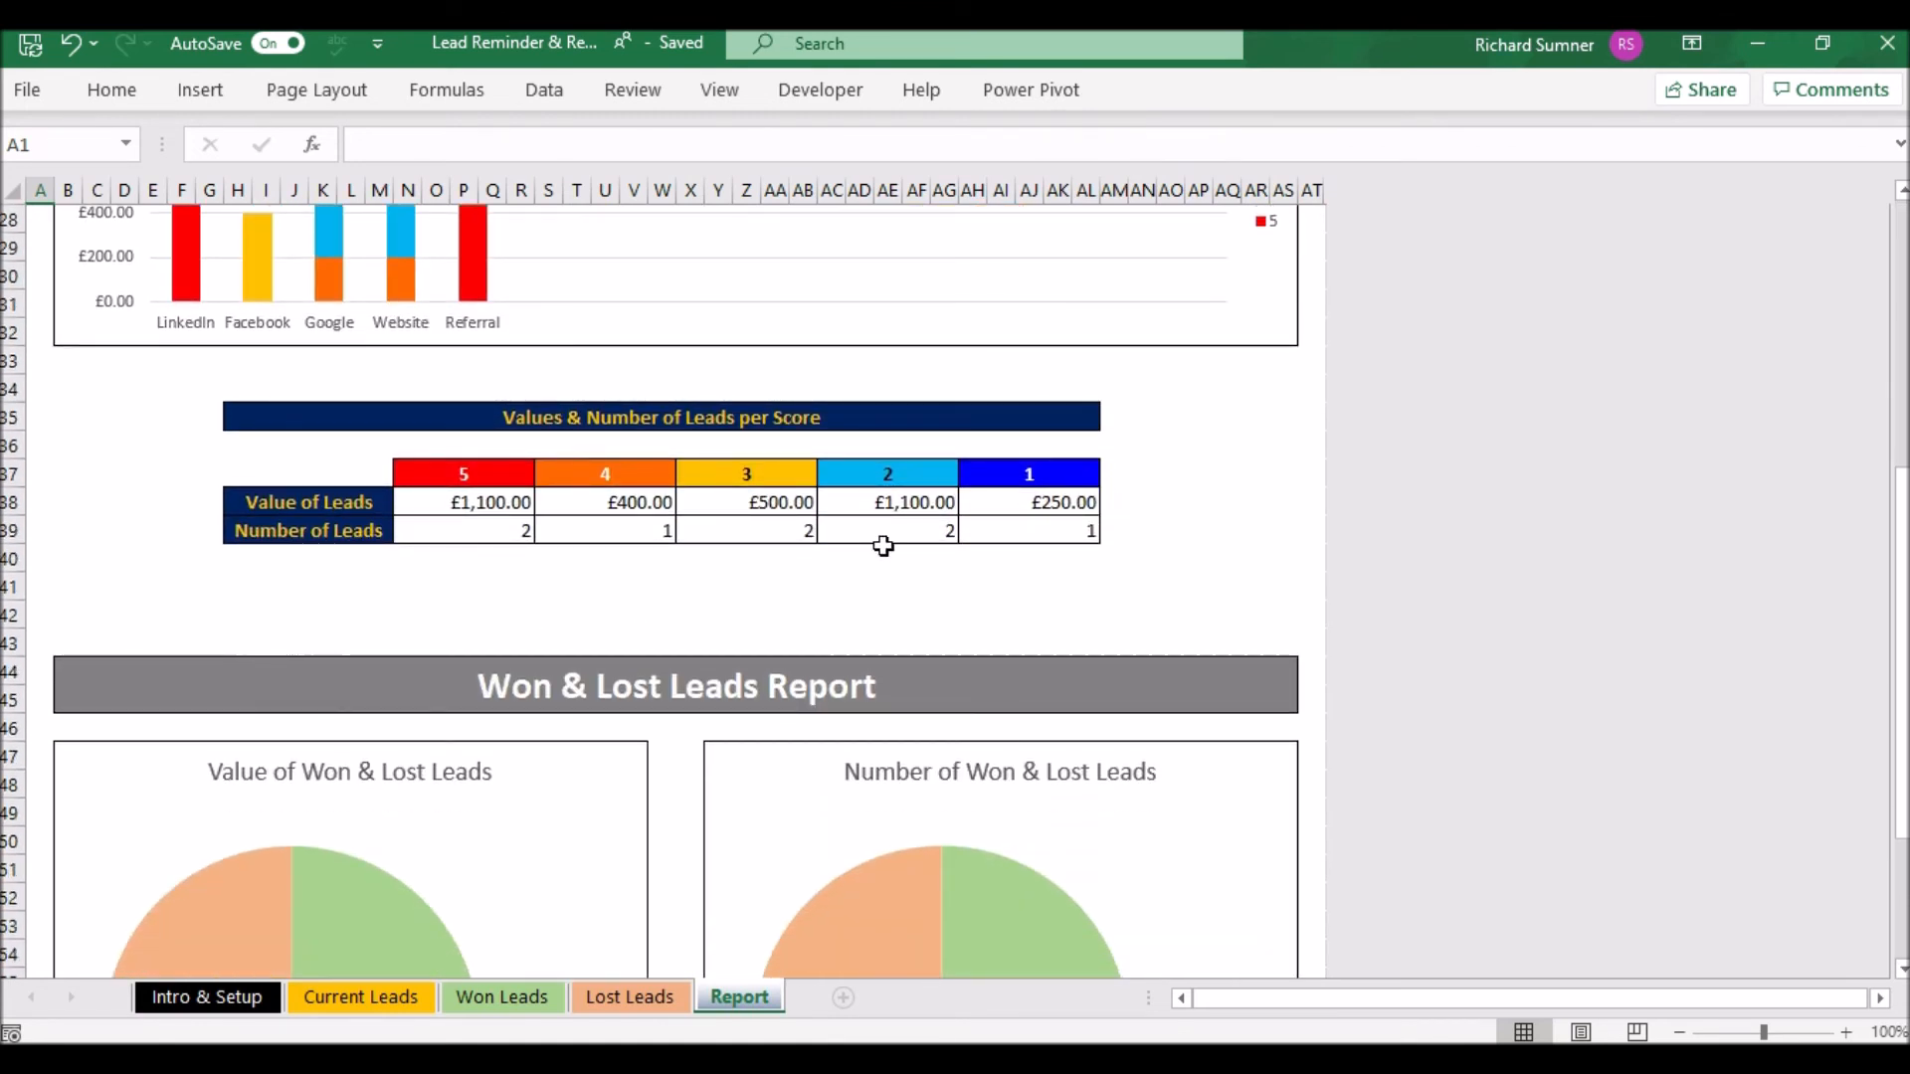
{"action": "scroll", "coordinate": [884, 546], "scroll_direction": "down", "scroll_amount": 1}
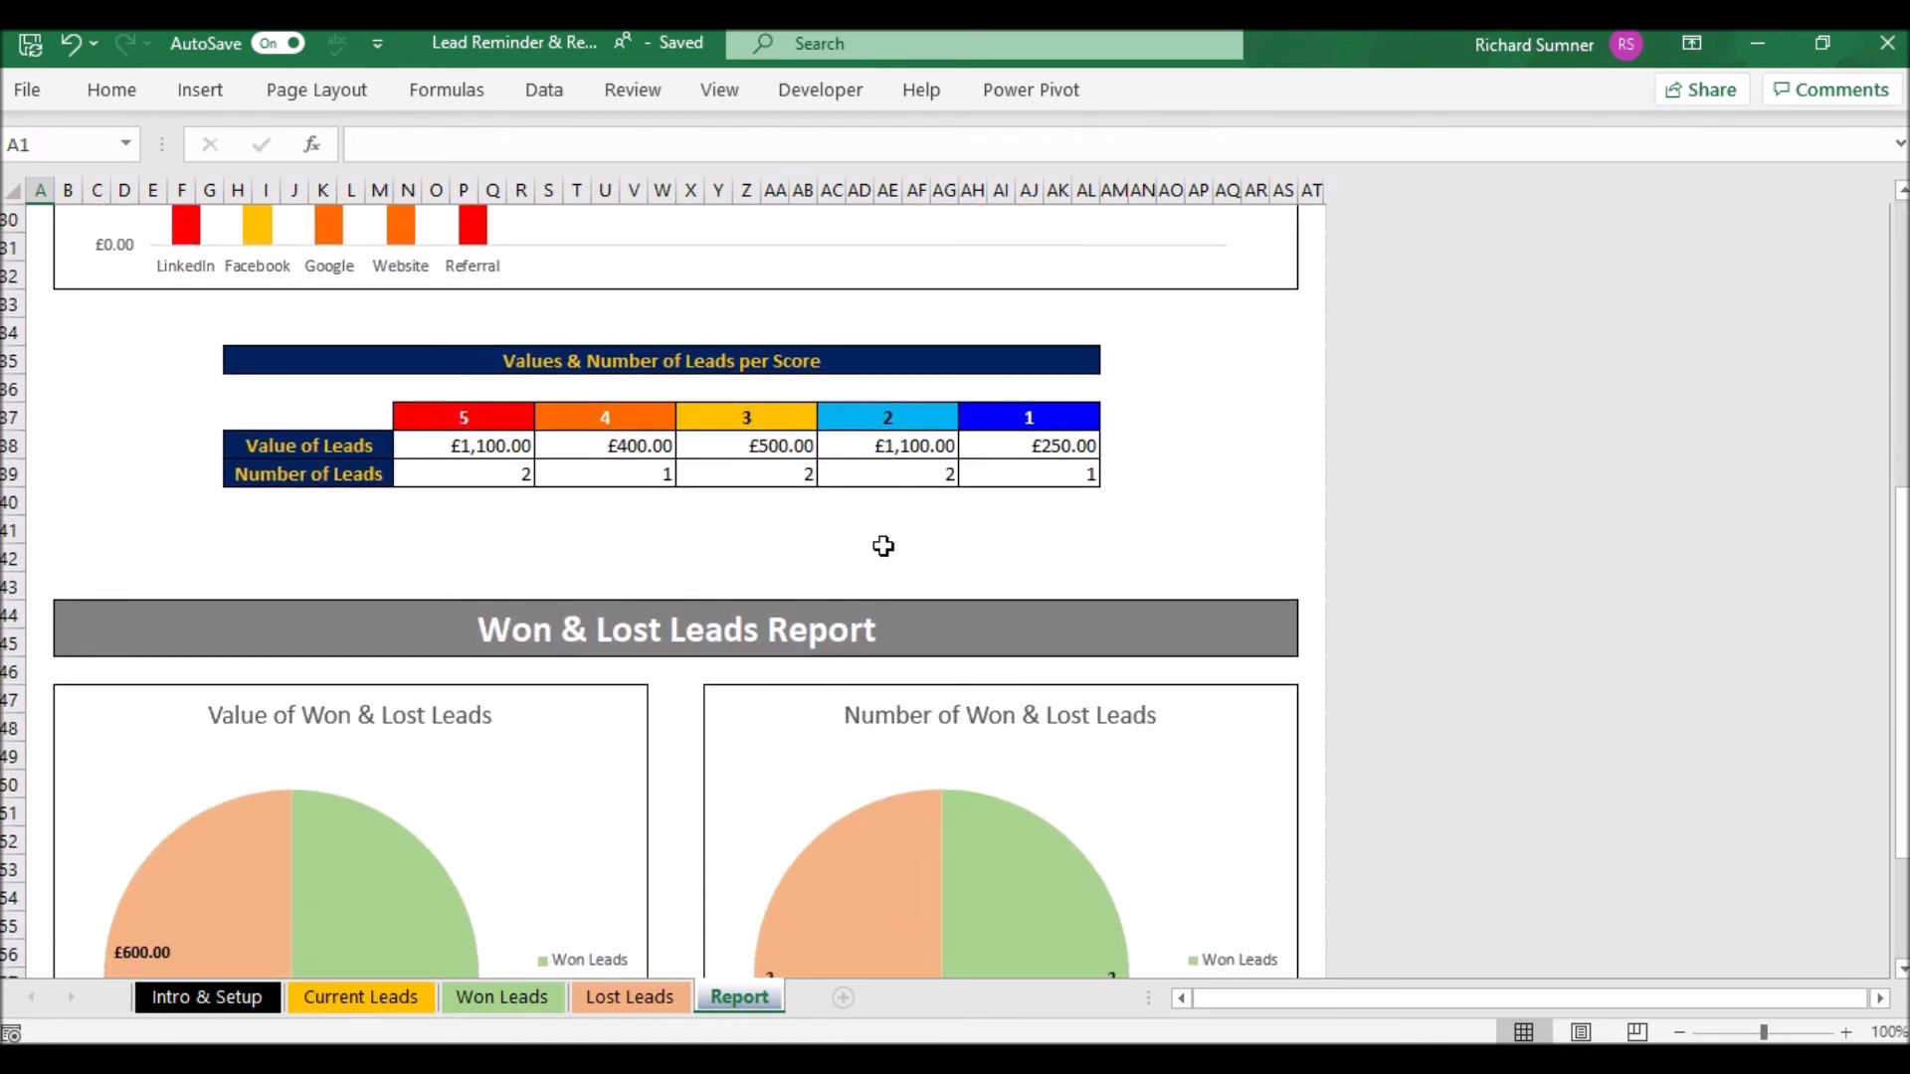
{"action": "scroll", "coordinate": [883, 546], "scroll_direction": "down", "scroll_amount": 2}
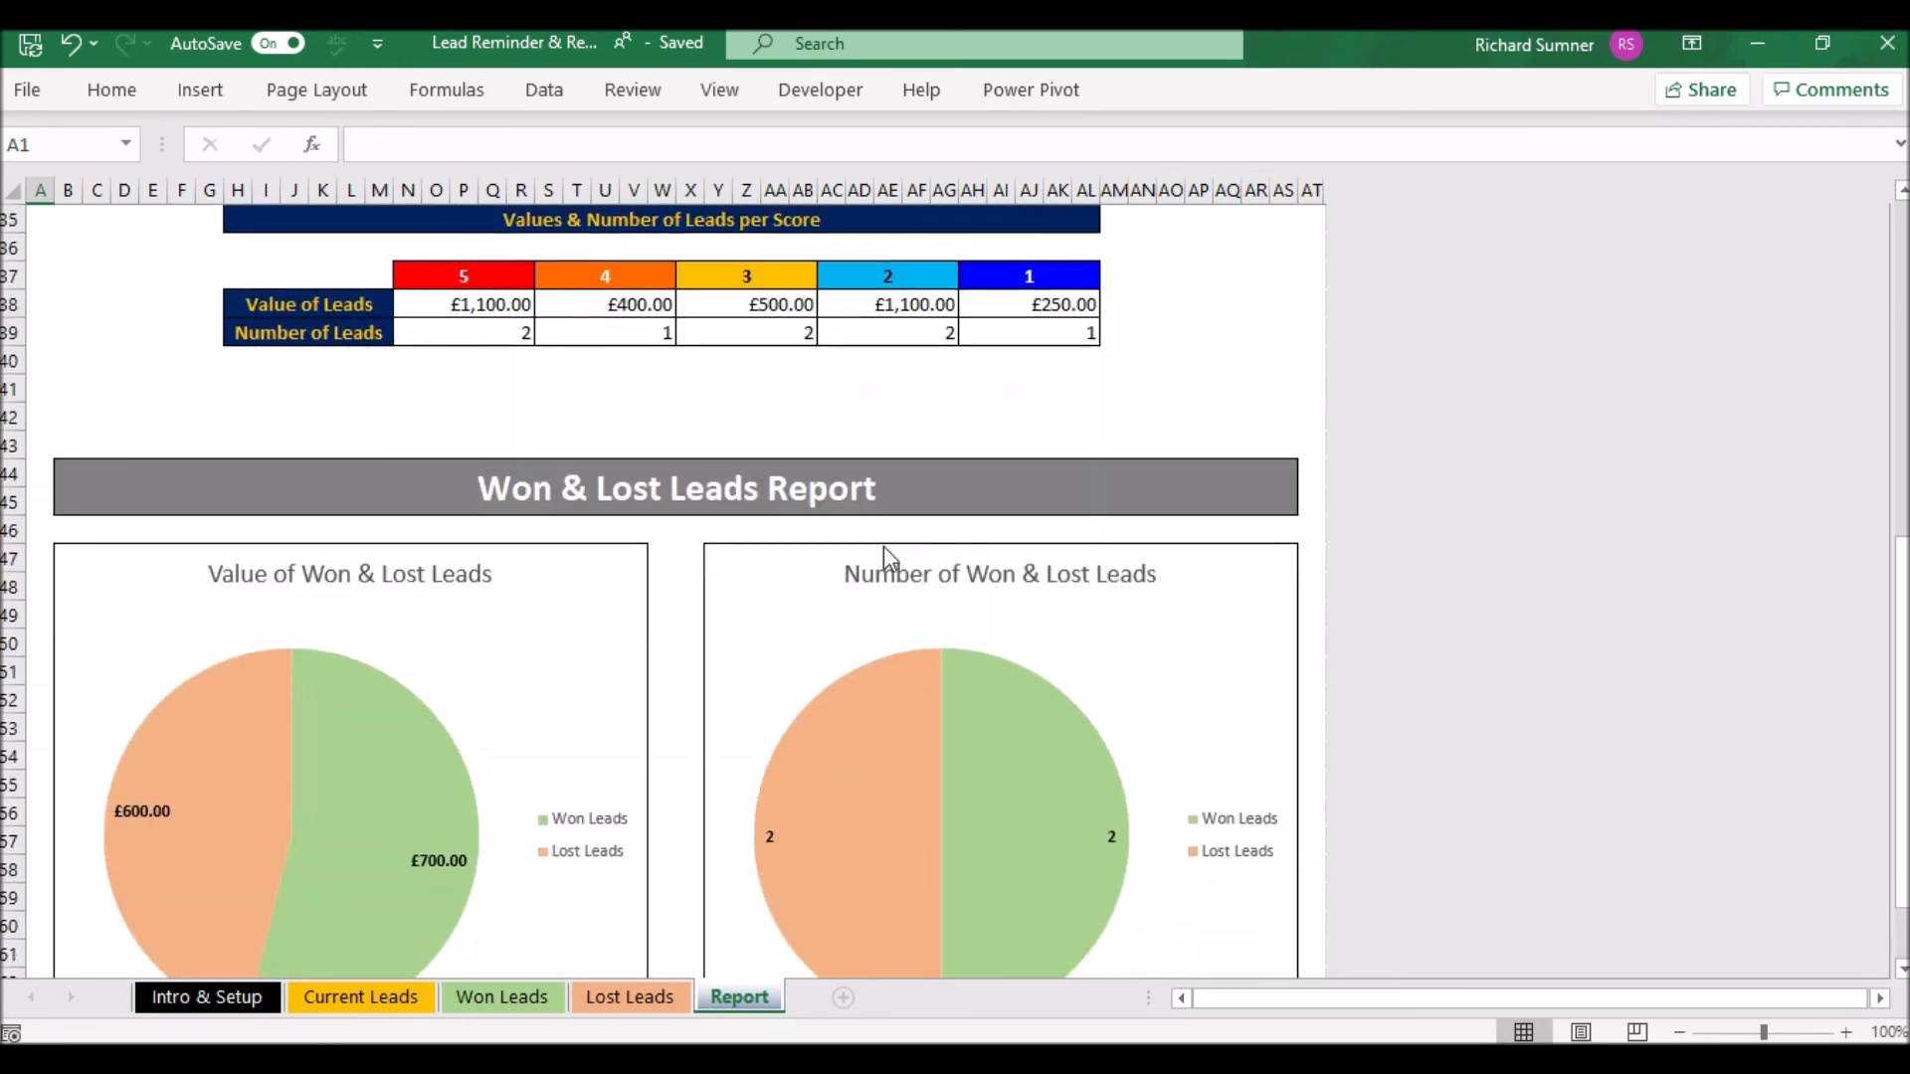
{"action": "scroll", "coordinate": [884, 546], "scroll_direction": "down", "scroll_amount": 2}
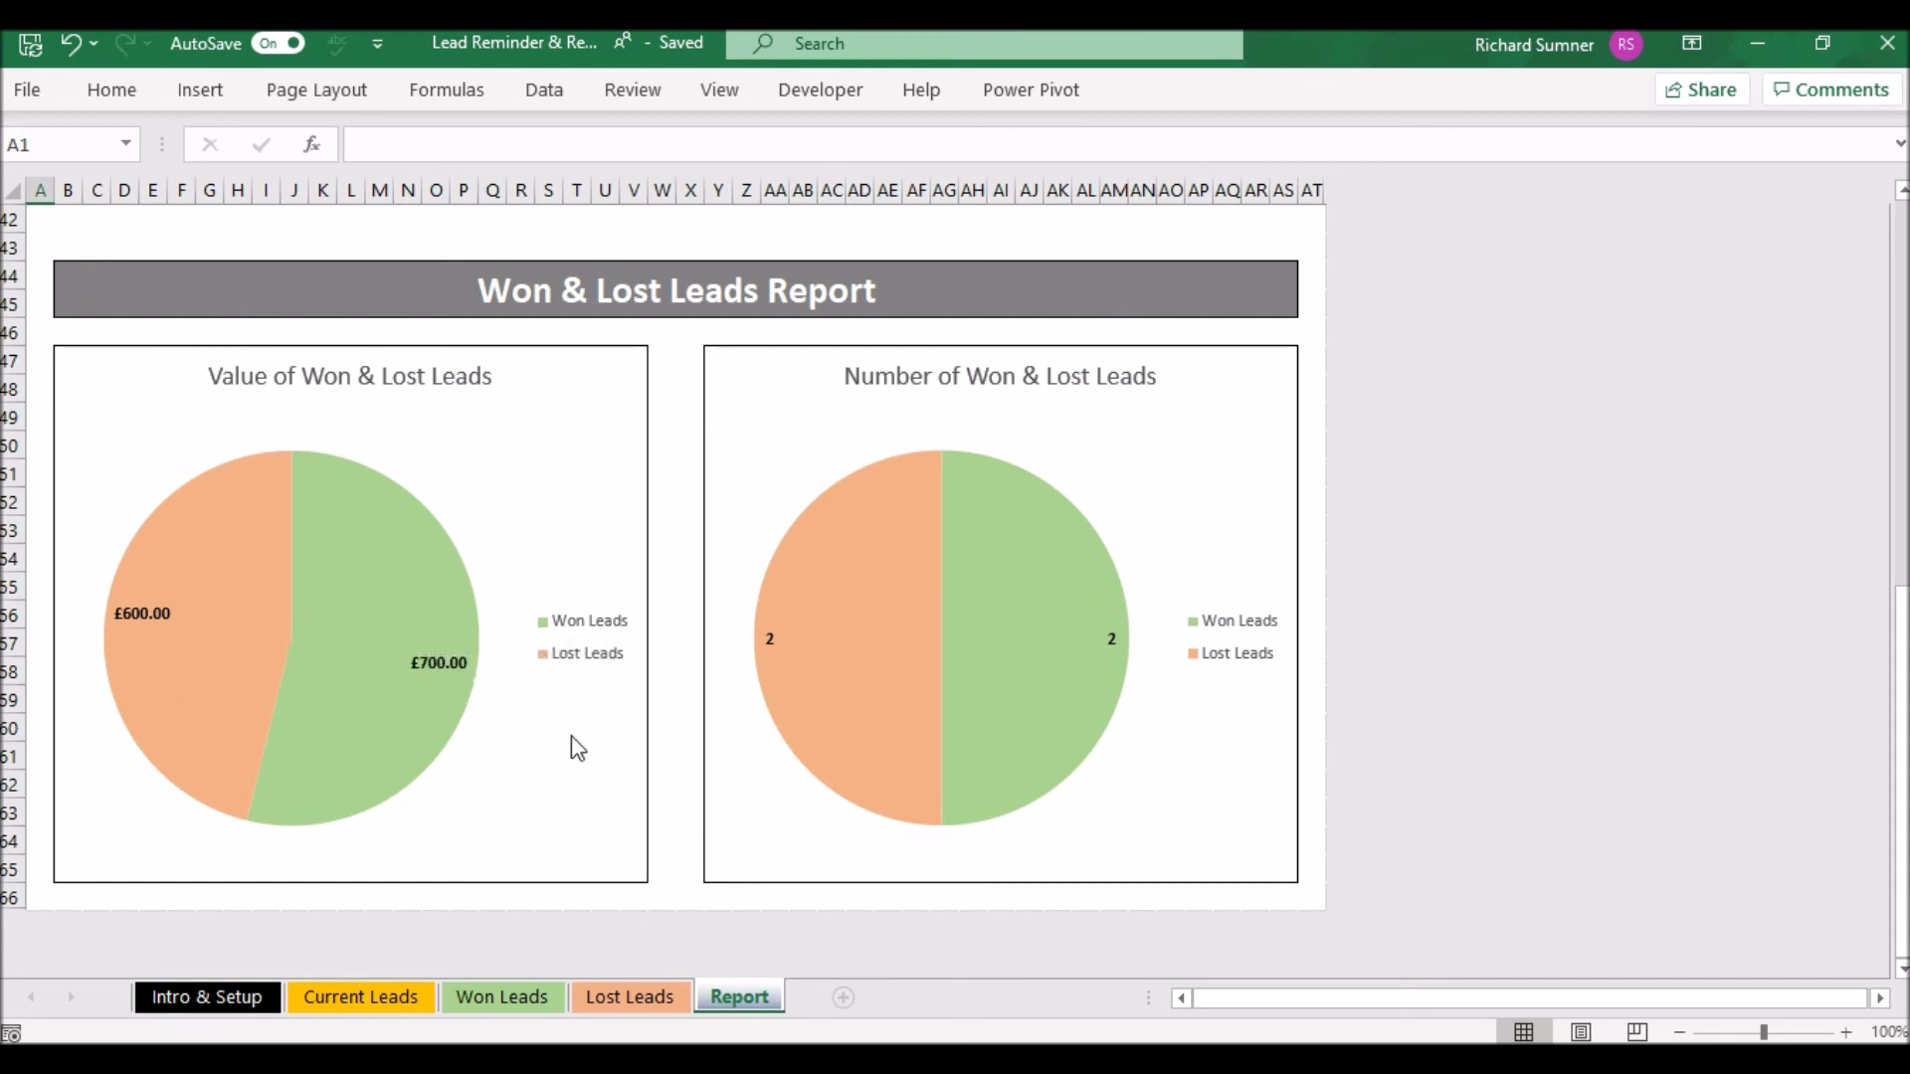
{"action": "left_click", "coordinate": [537, 989]}
- Review the Current, Won and Lost Leads sheets, then return to the top of the Report charts sheet
{"action": "left_click", "coordinate": [637, 999]}
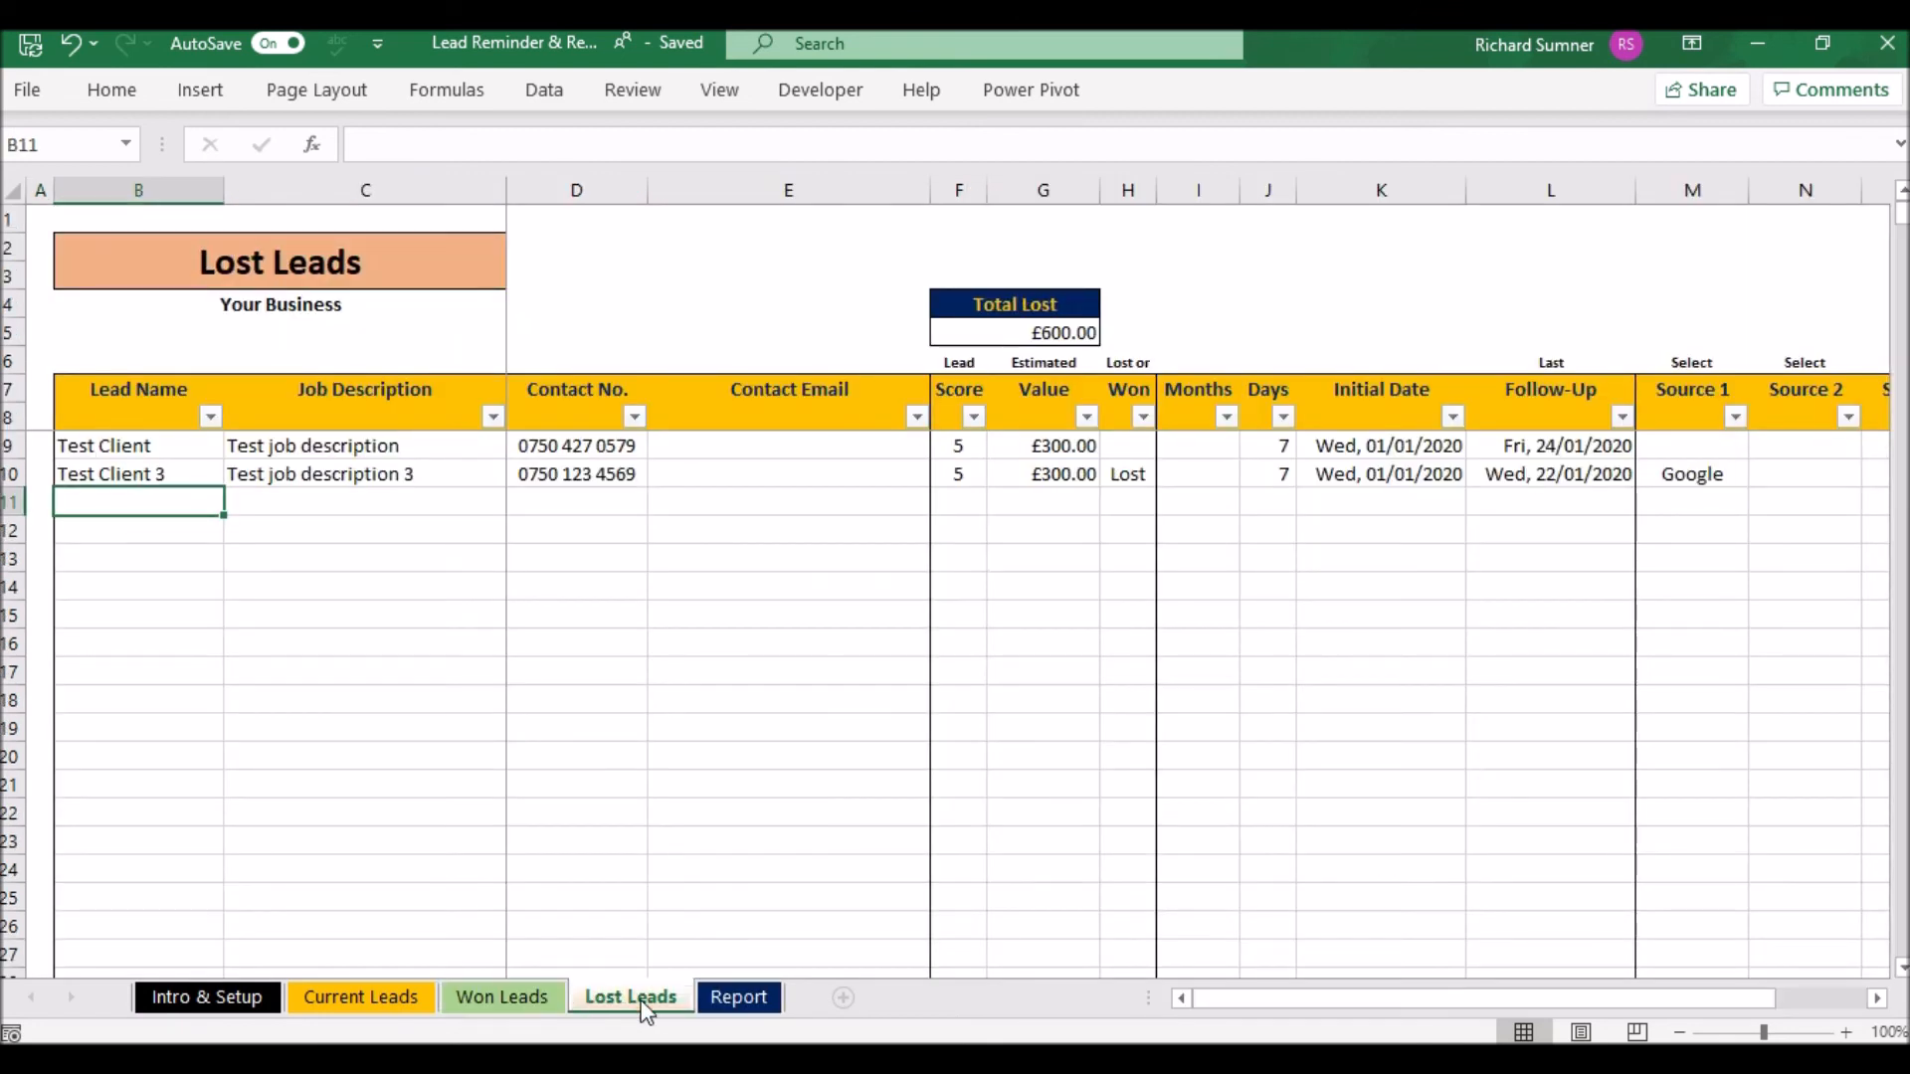
{"action": "left_click", "coordinate": [405, 996]}
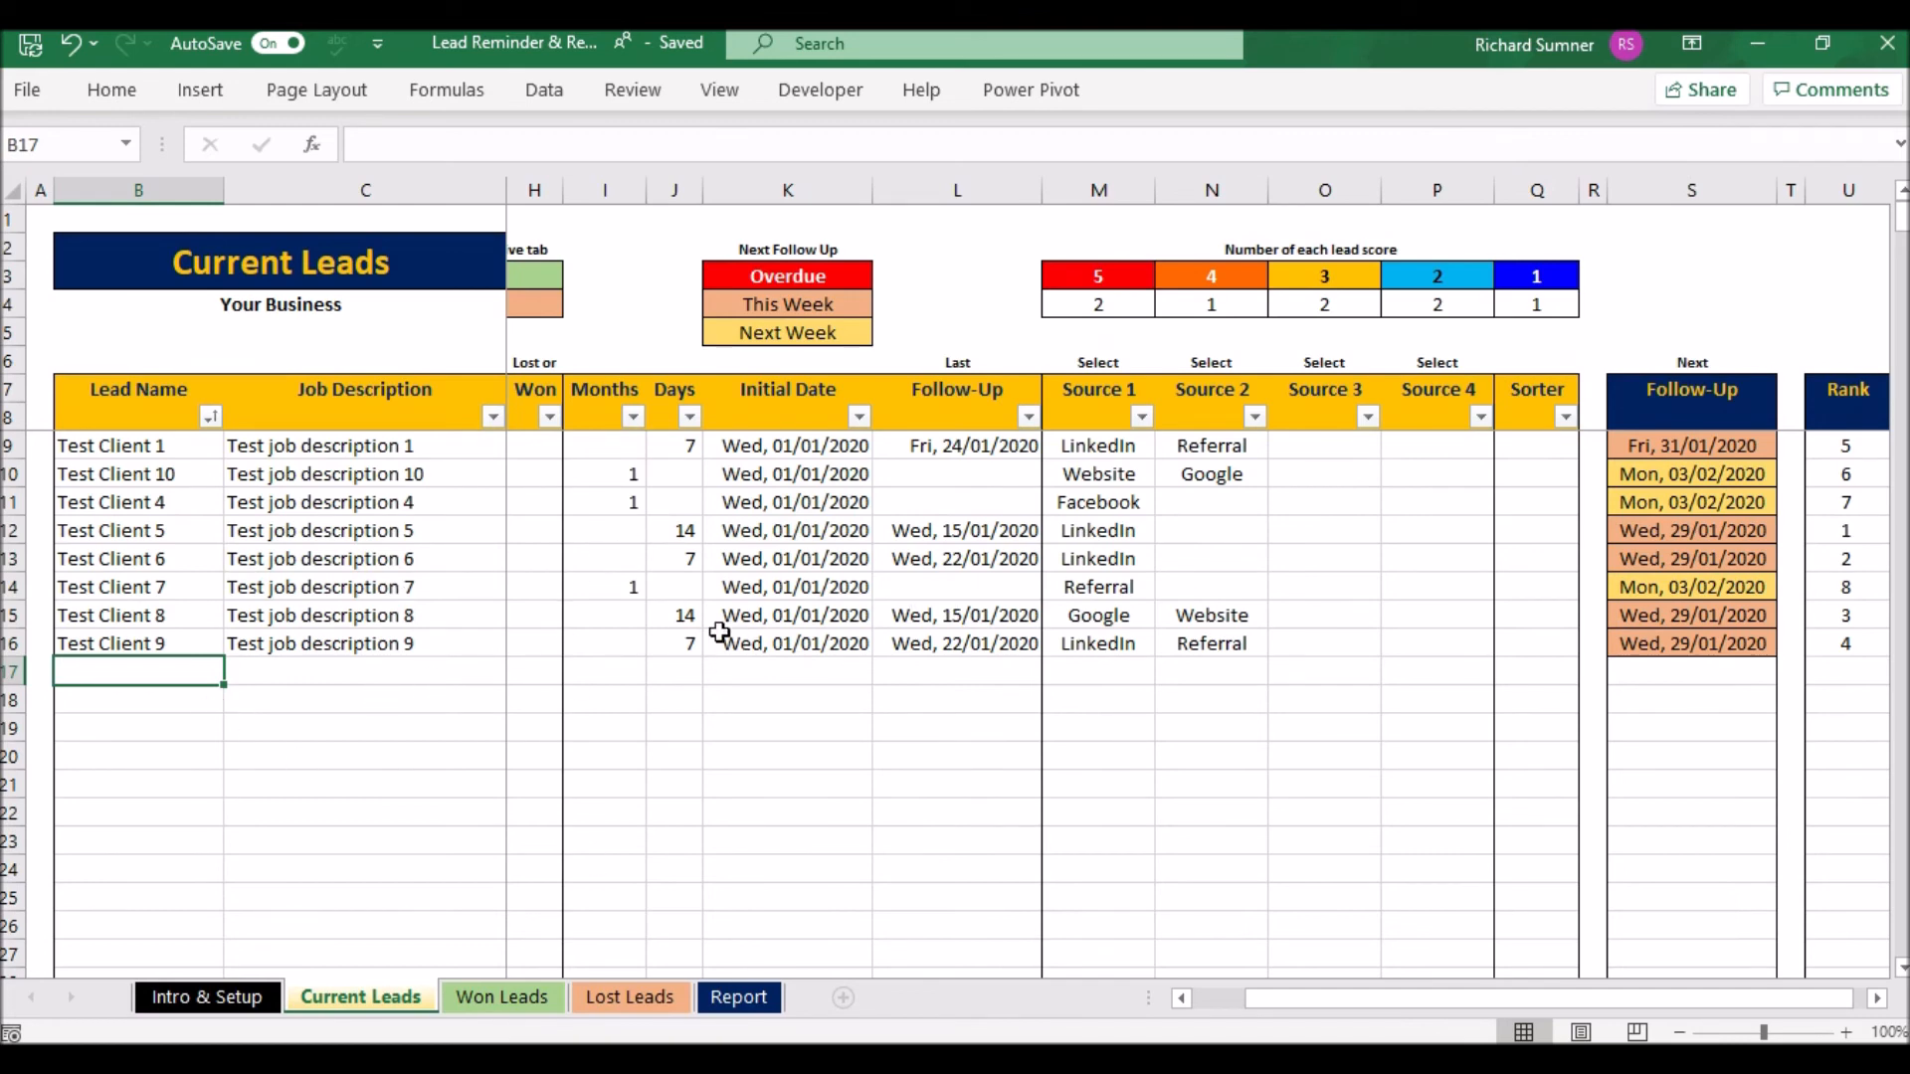
{"action": "left_click", "coordinate": [511, 998]}
{"action": "left_click", "coordinate": [627, 1004]}
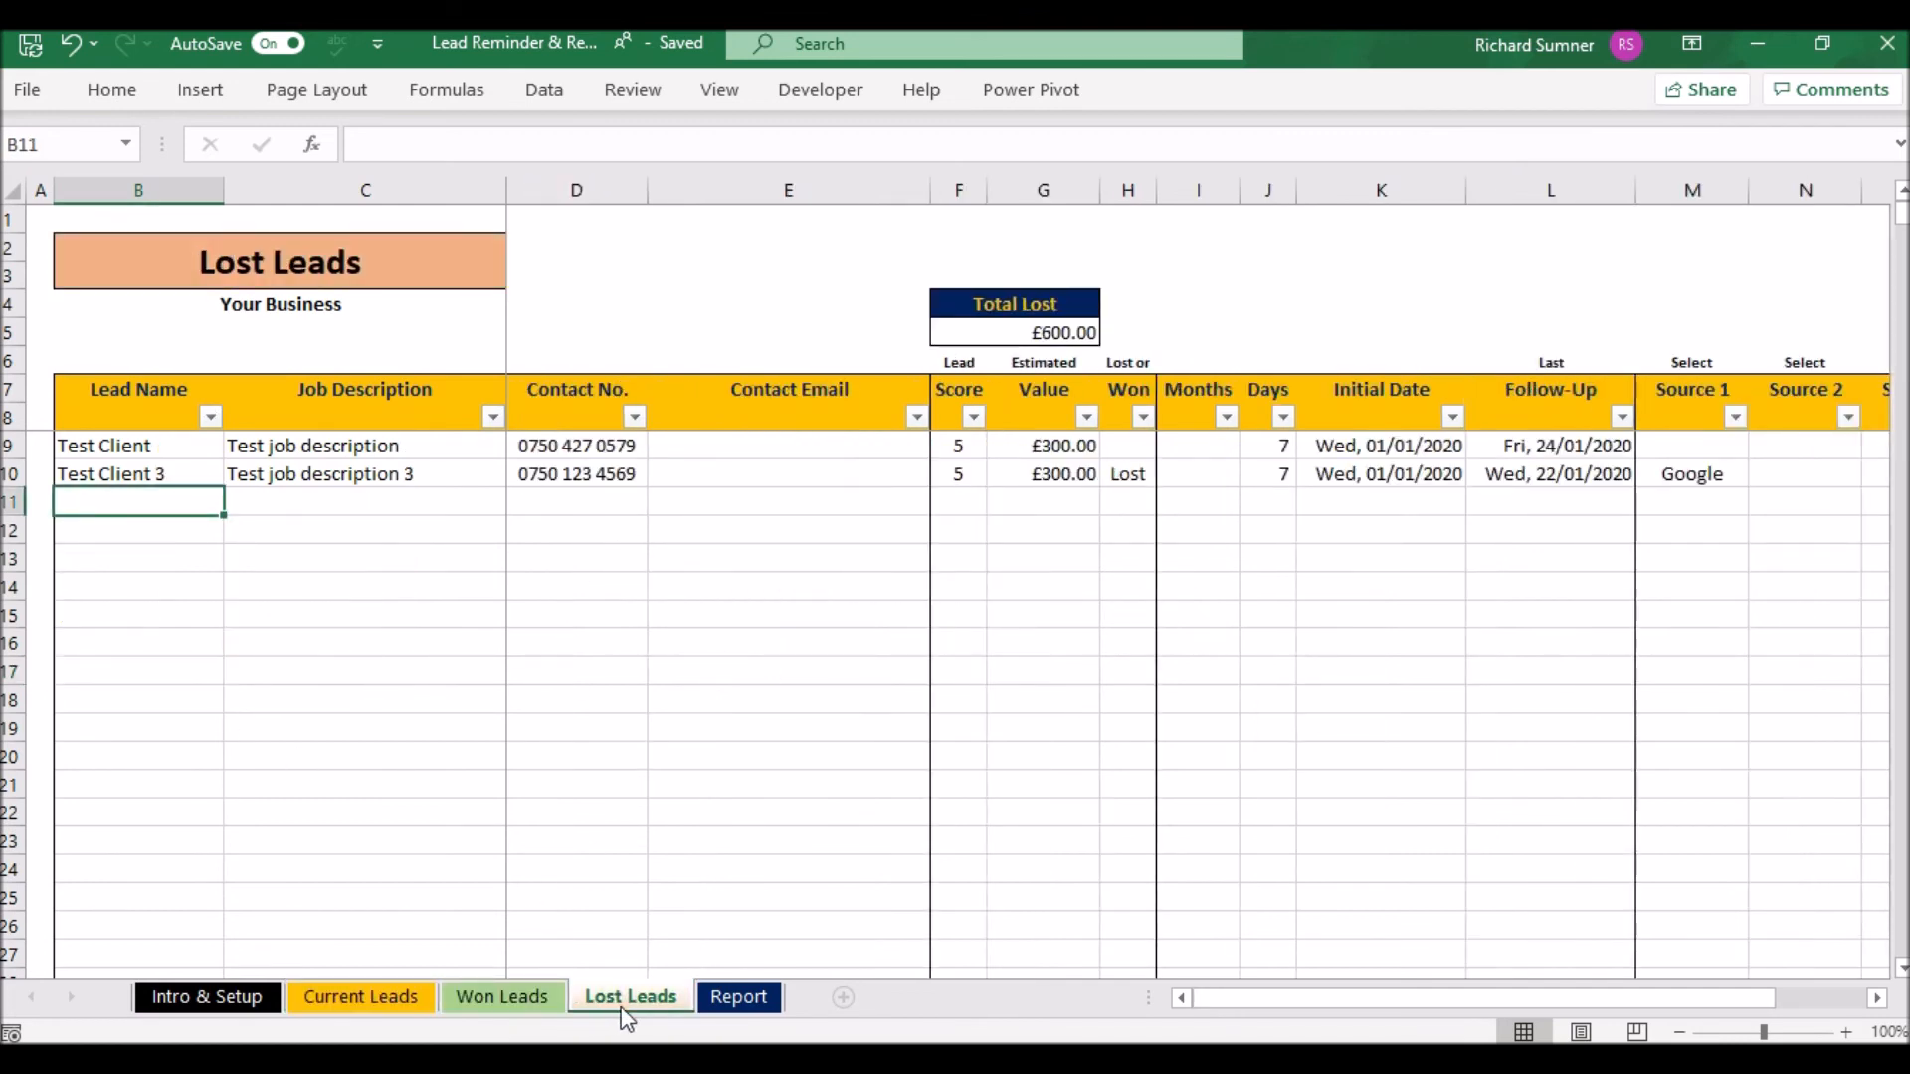
{"action": "left_click", "coordinate": [732, 998]}
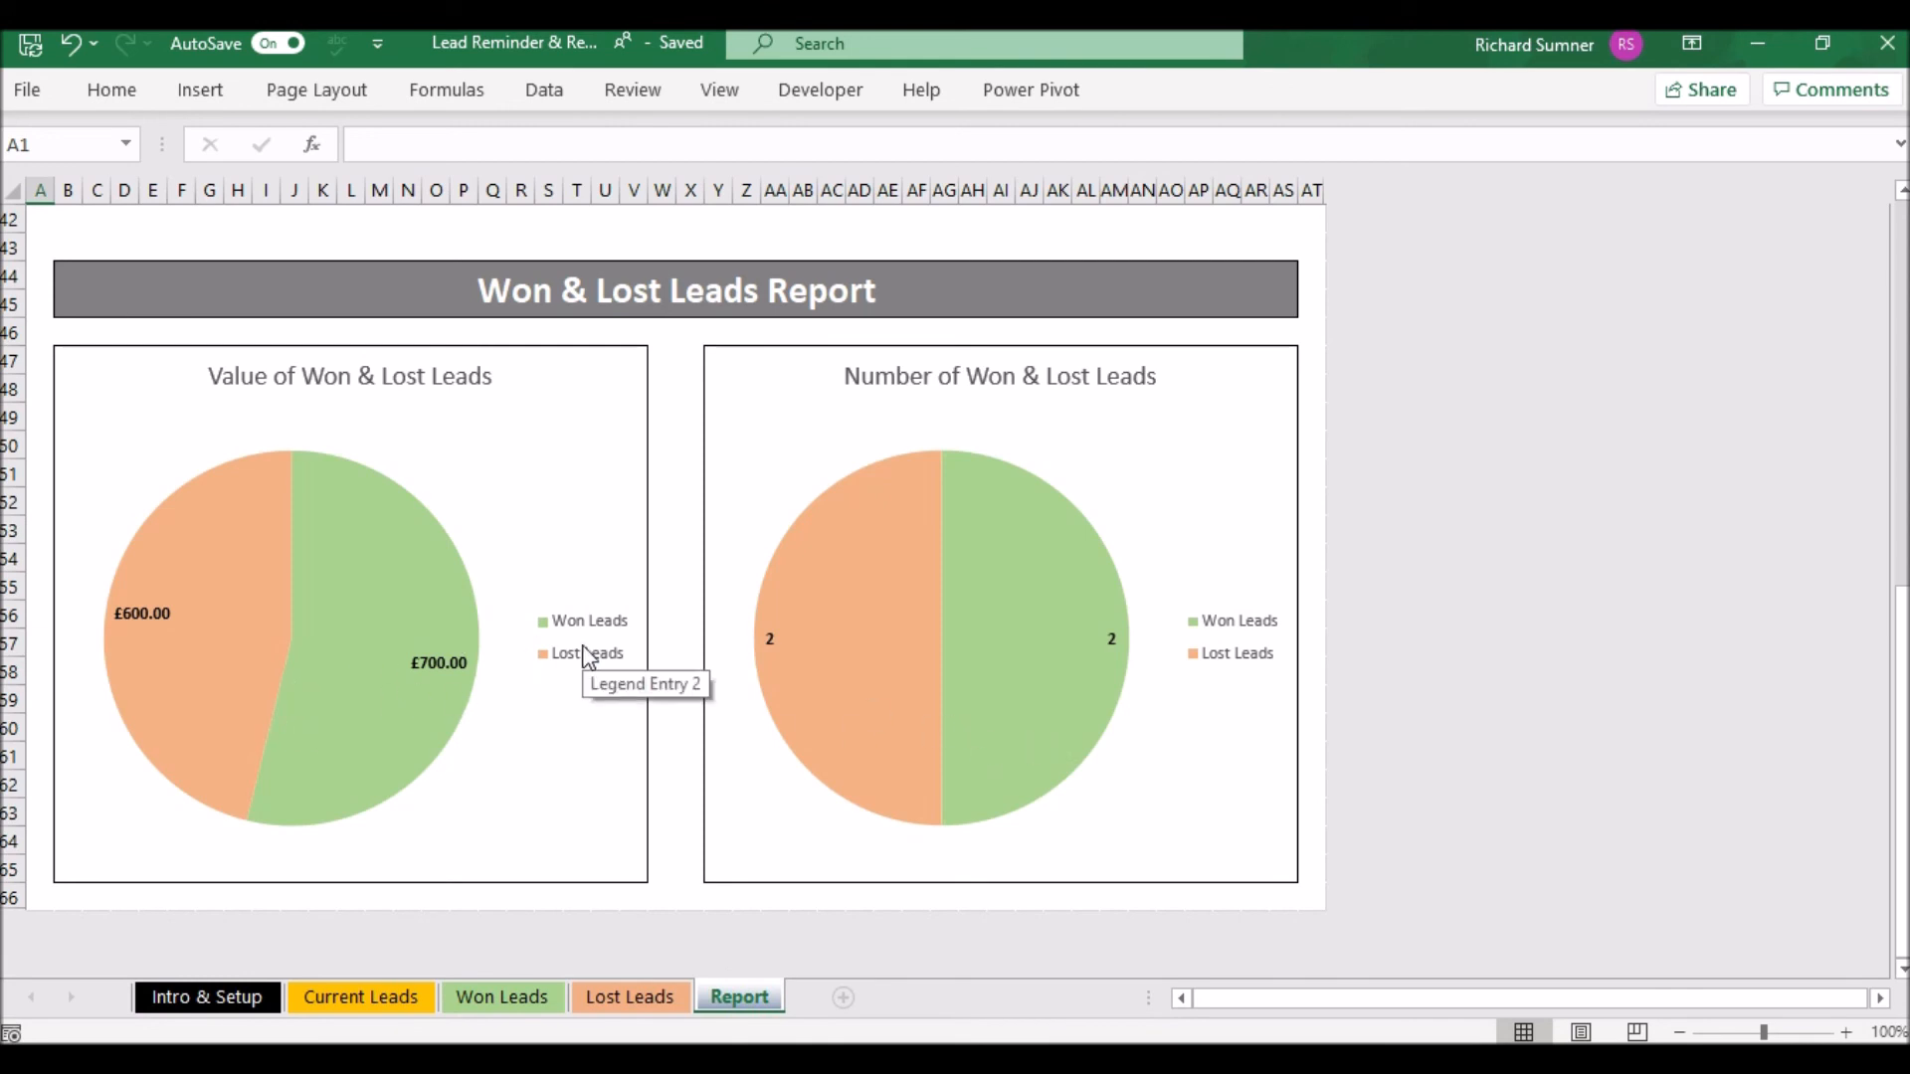
{"action": "scroll", "coordinate": [584, 652], "scroll_direction": "up", "scroll_amount": 1}
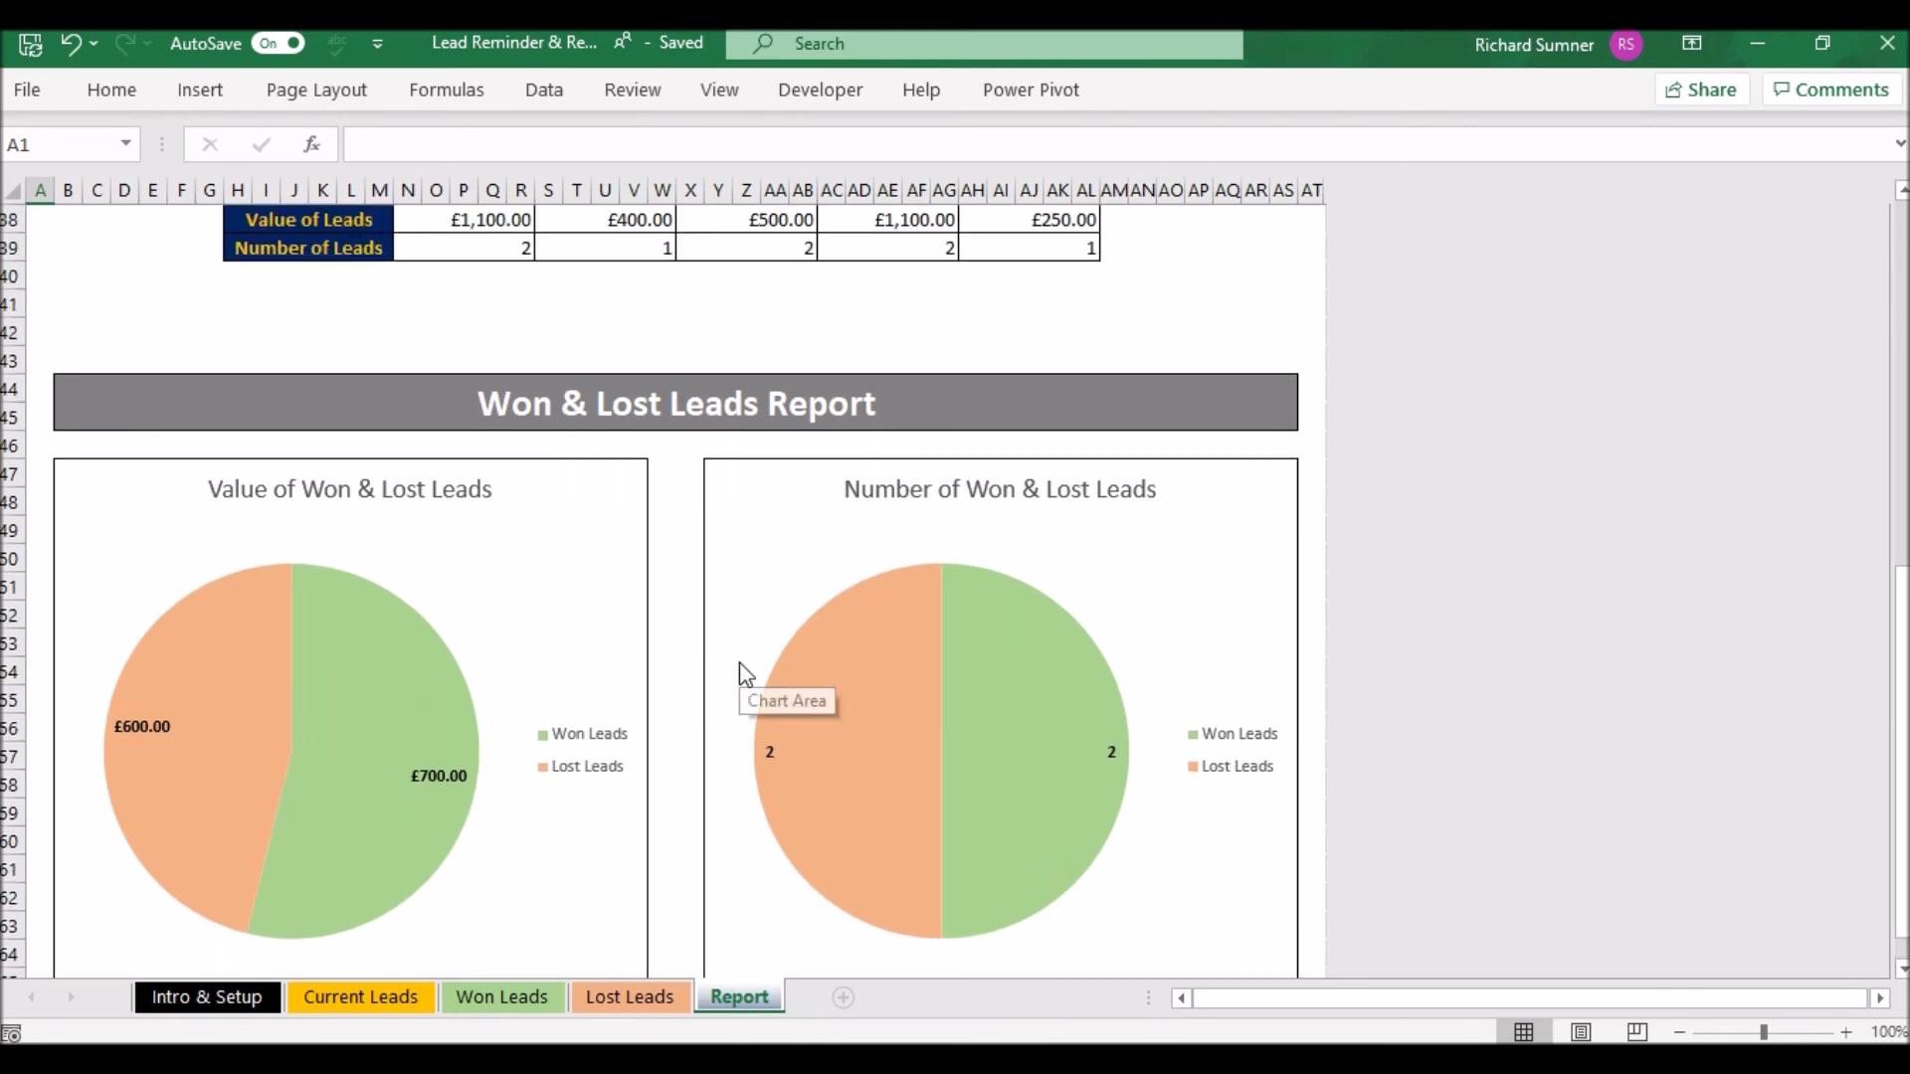
{"action": "scroll", "coordinate": [741, 671], "scroll_direction": "up", "scroll_amount": 3}
{"action": "left_click", "coordinate": [93, 557]}
{"action": "key", "text": "Left"}
{"action": "key", "text": "Left"}
{"action": "key", "text": "ctrl+Home"}
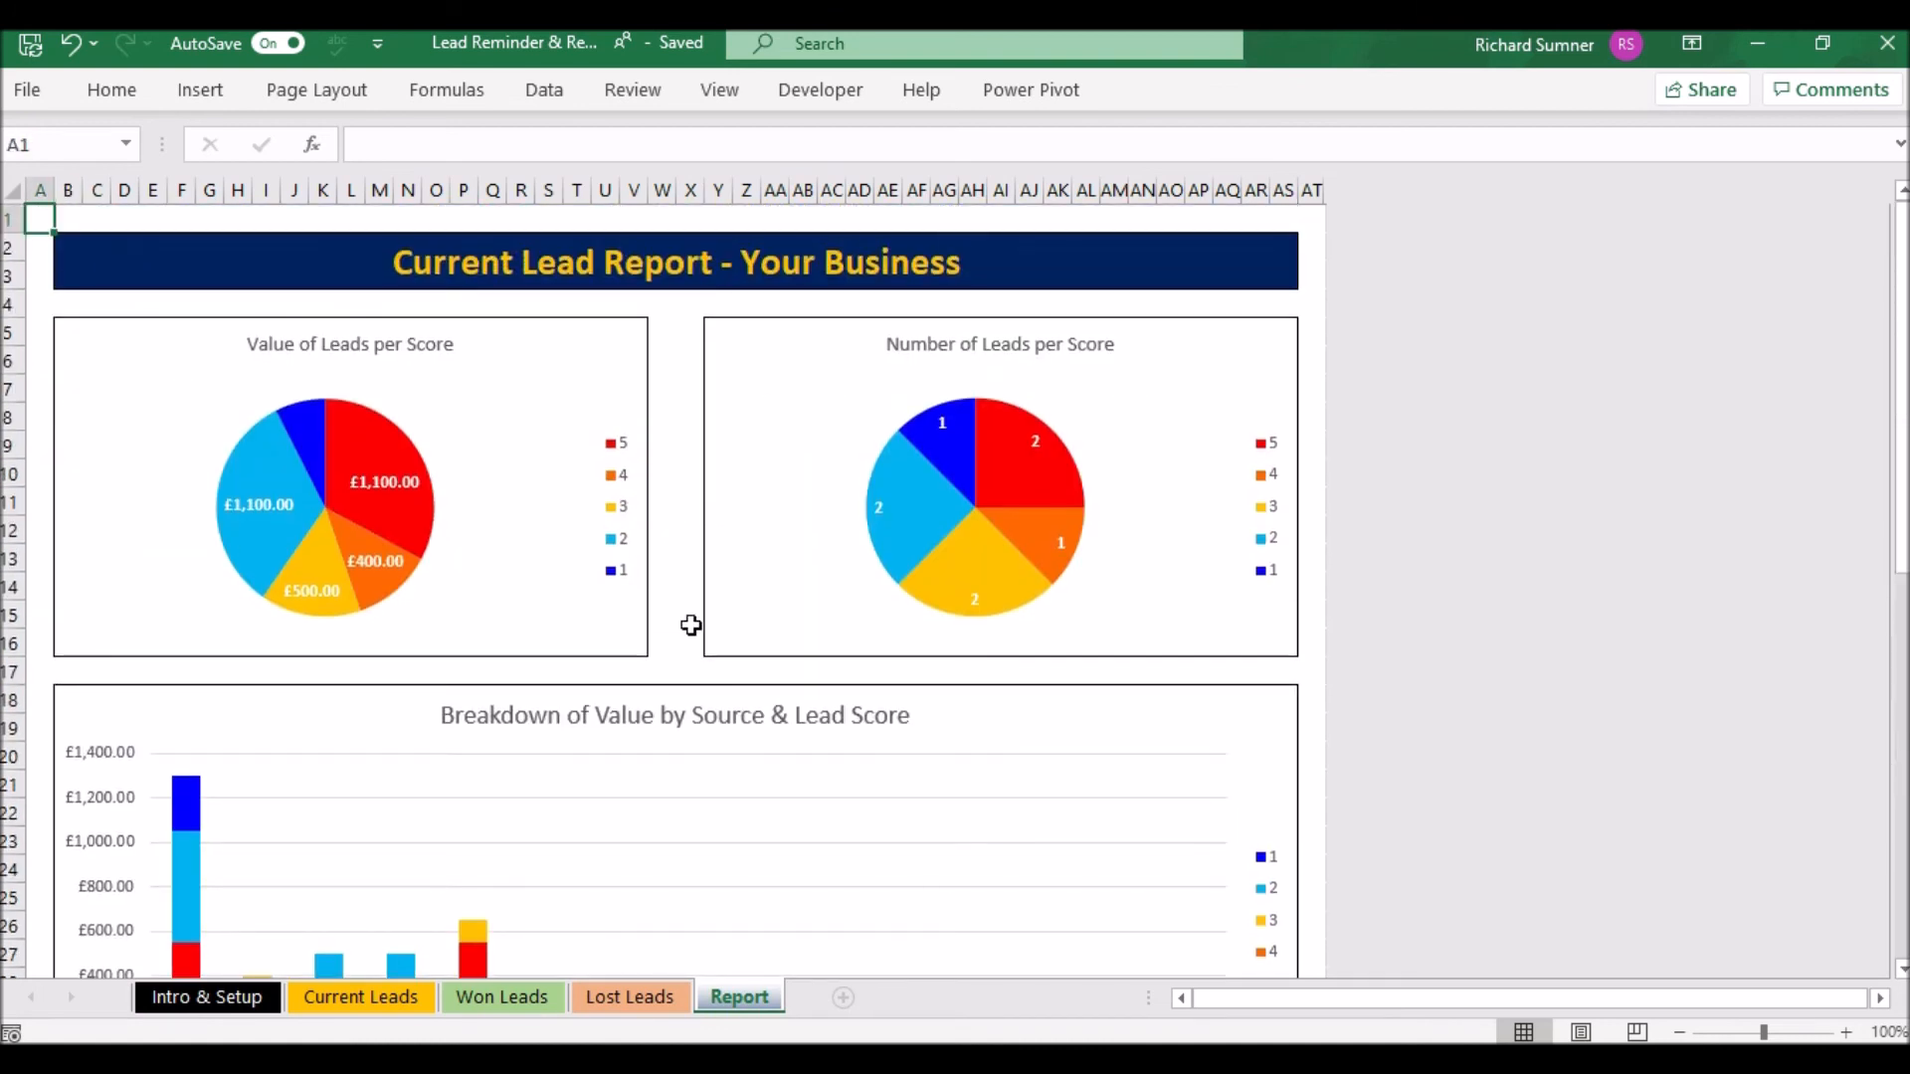
- Recheck the Won and Lost Leads sheets and finish on Current Leads showing the eight open leads
{"action": "left_click", "coordinate": [360, 997]}
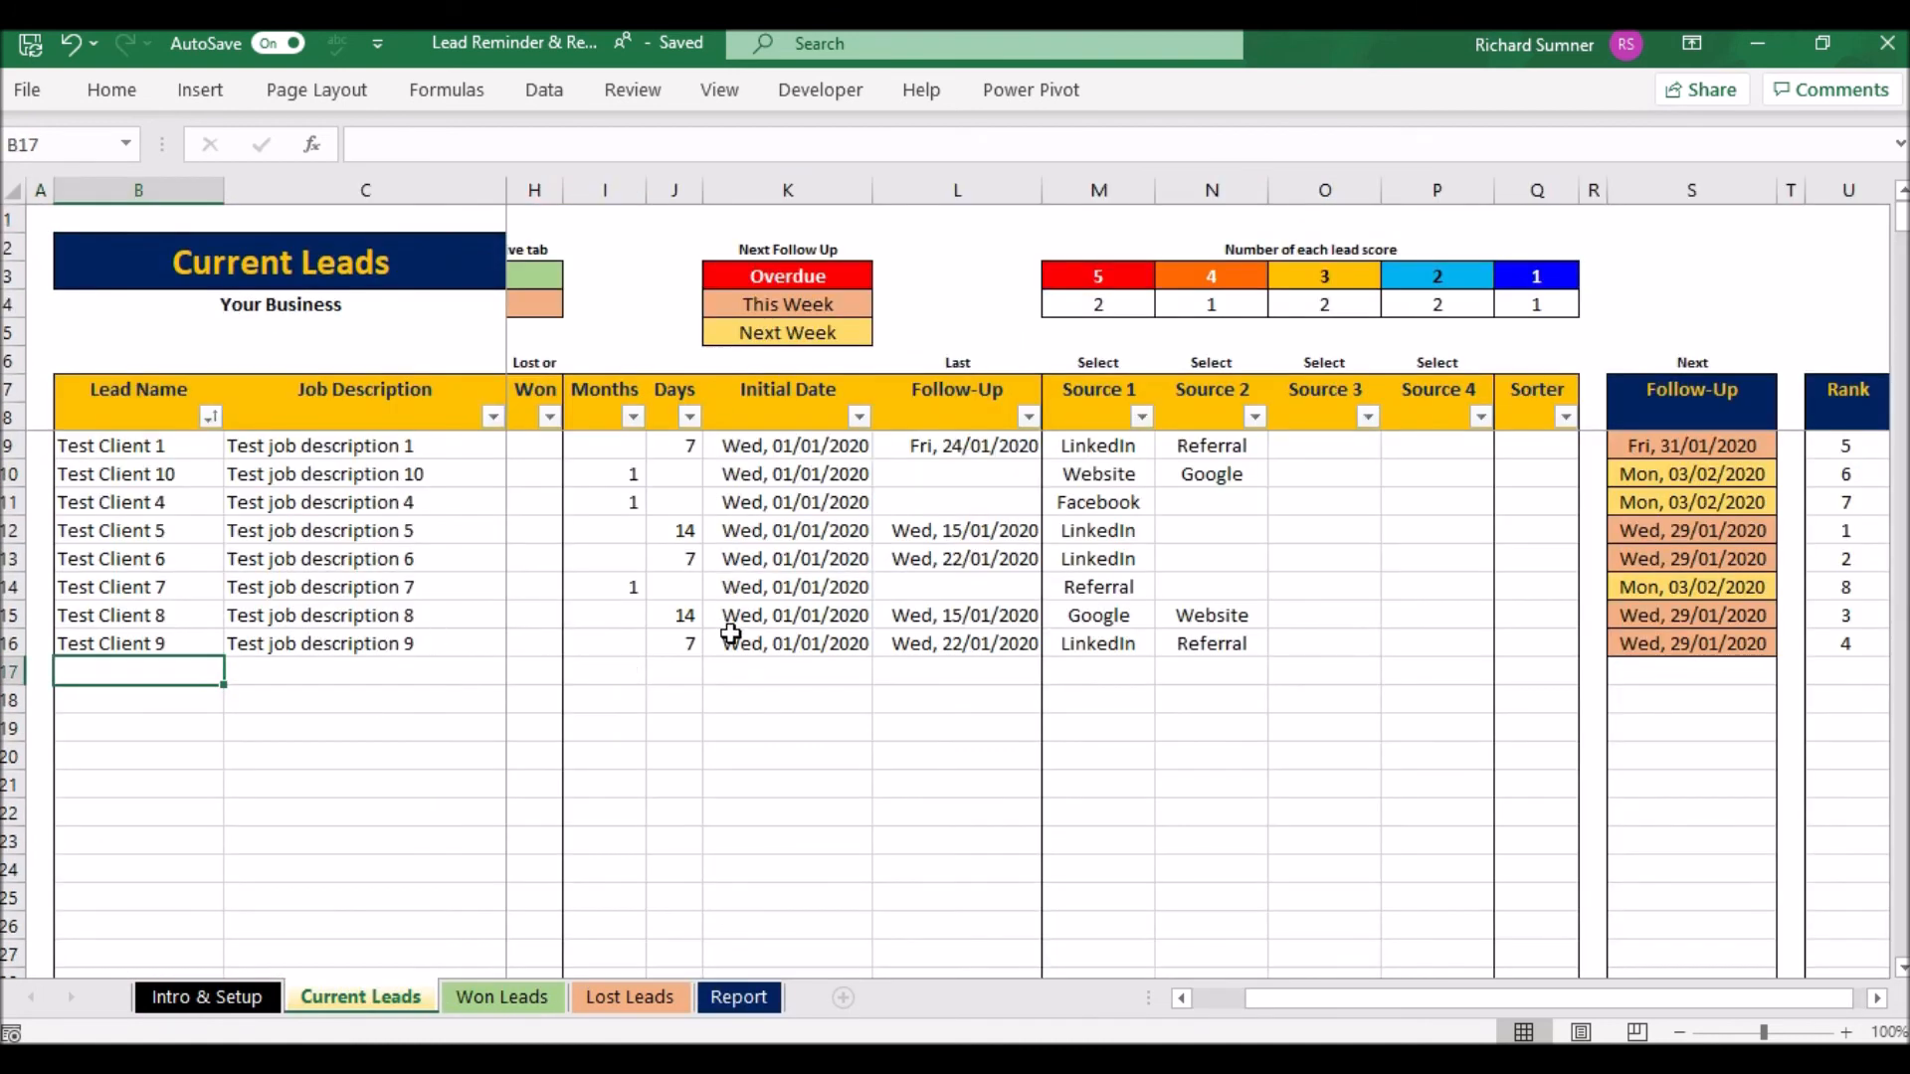
{"action": "left_click", "coordinate": [524, 993]}
{"action": "left_click", "coordinate": [657, 999]}
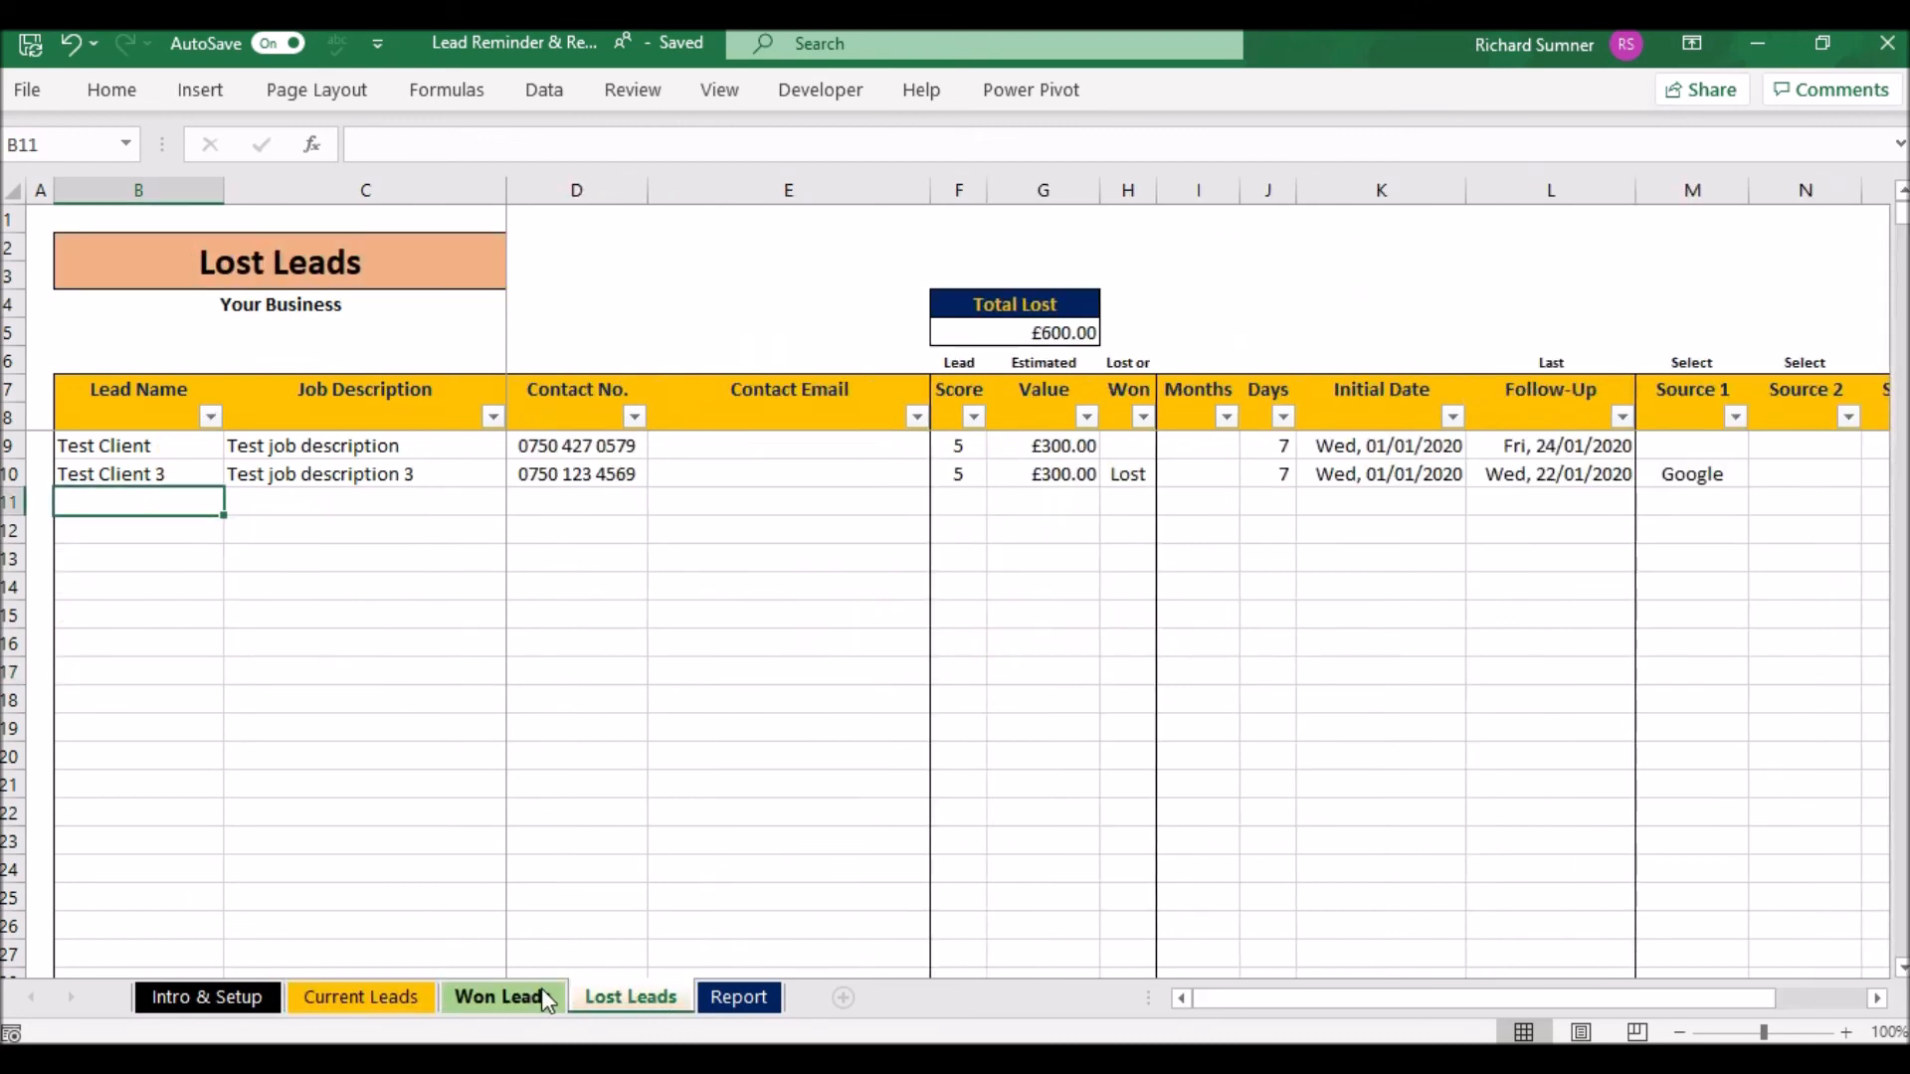
{"action": "left_click", "coordinate": [410, 998]}
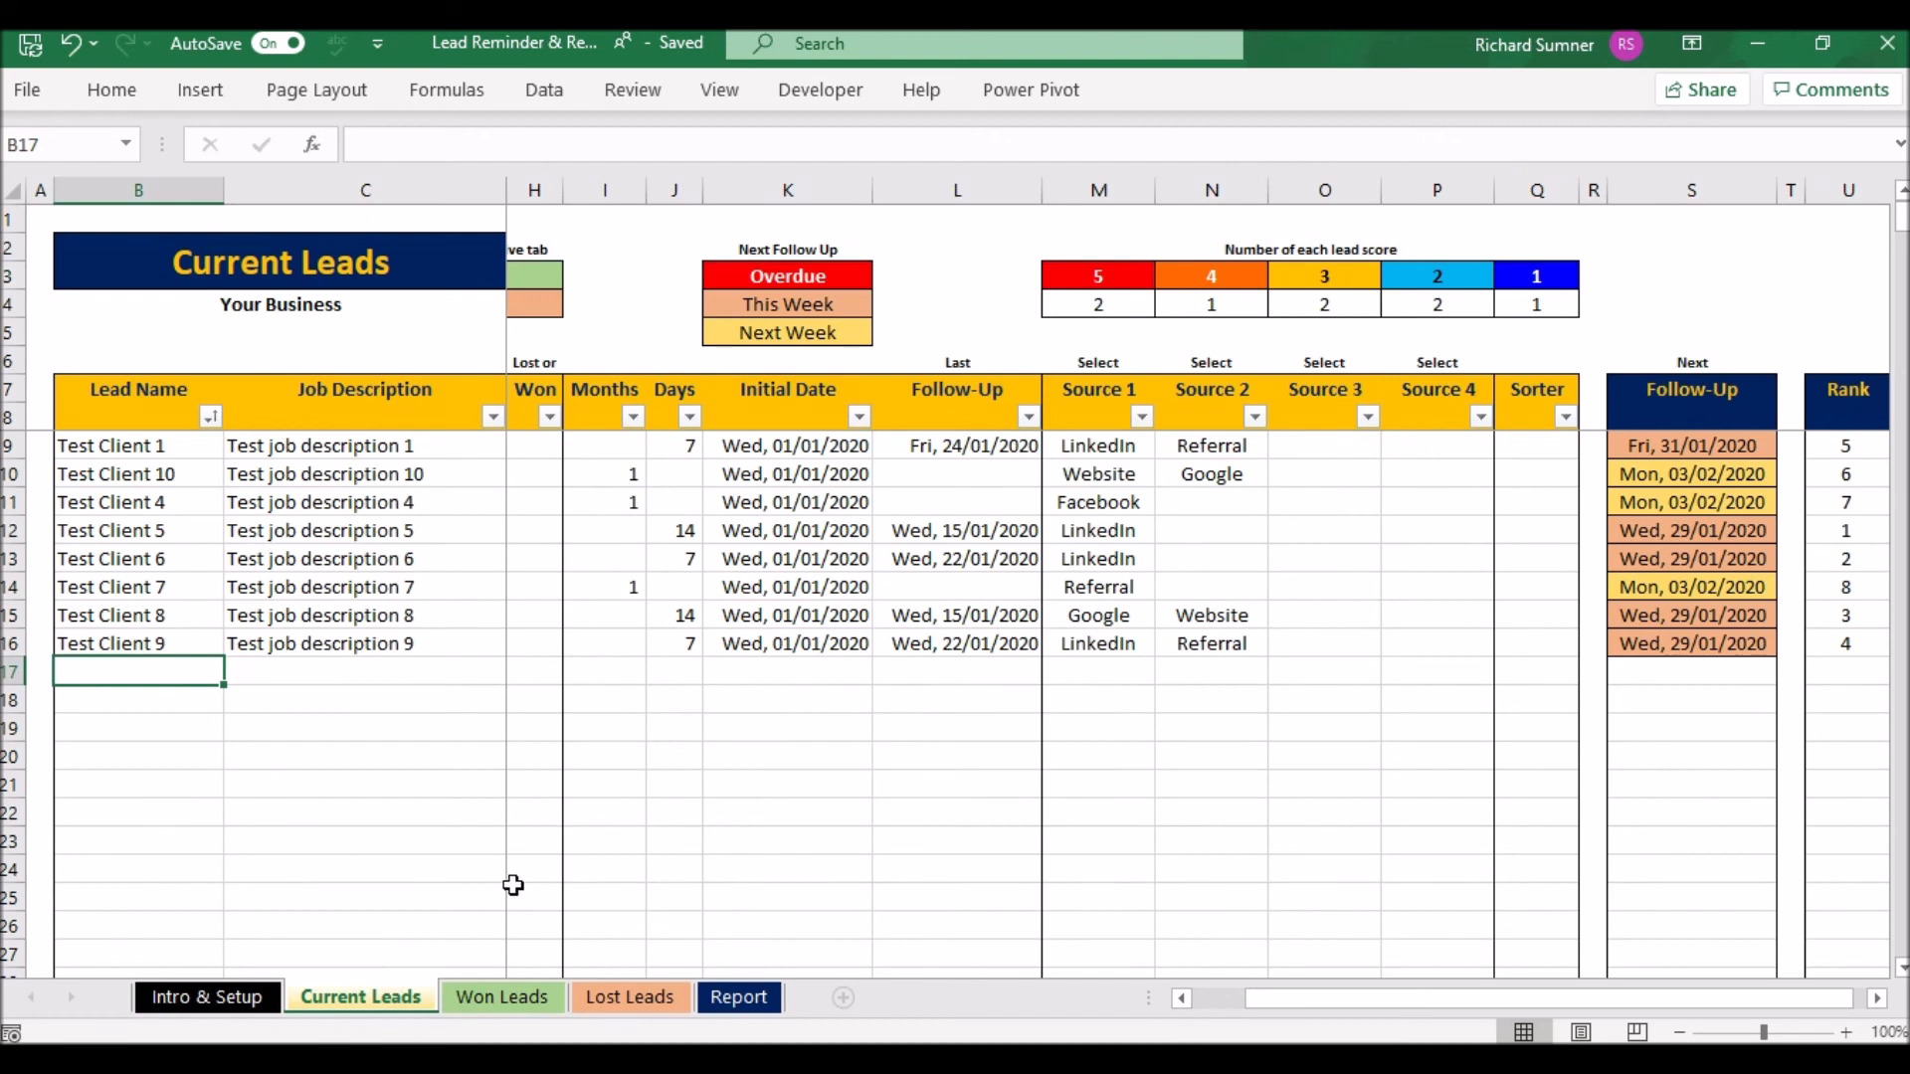
{"action": "left_click", "coordinate": [525, 996]}
{"action": "left_click", "coordinate": [605, 996]}
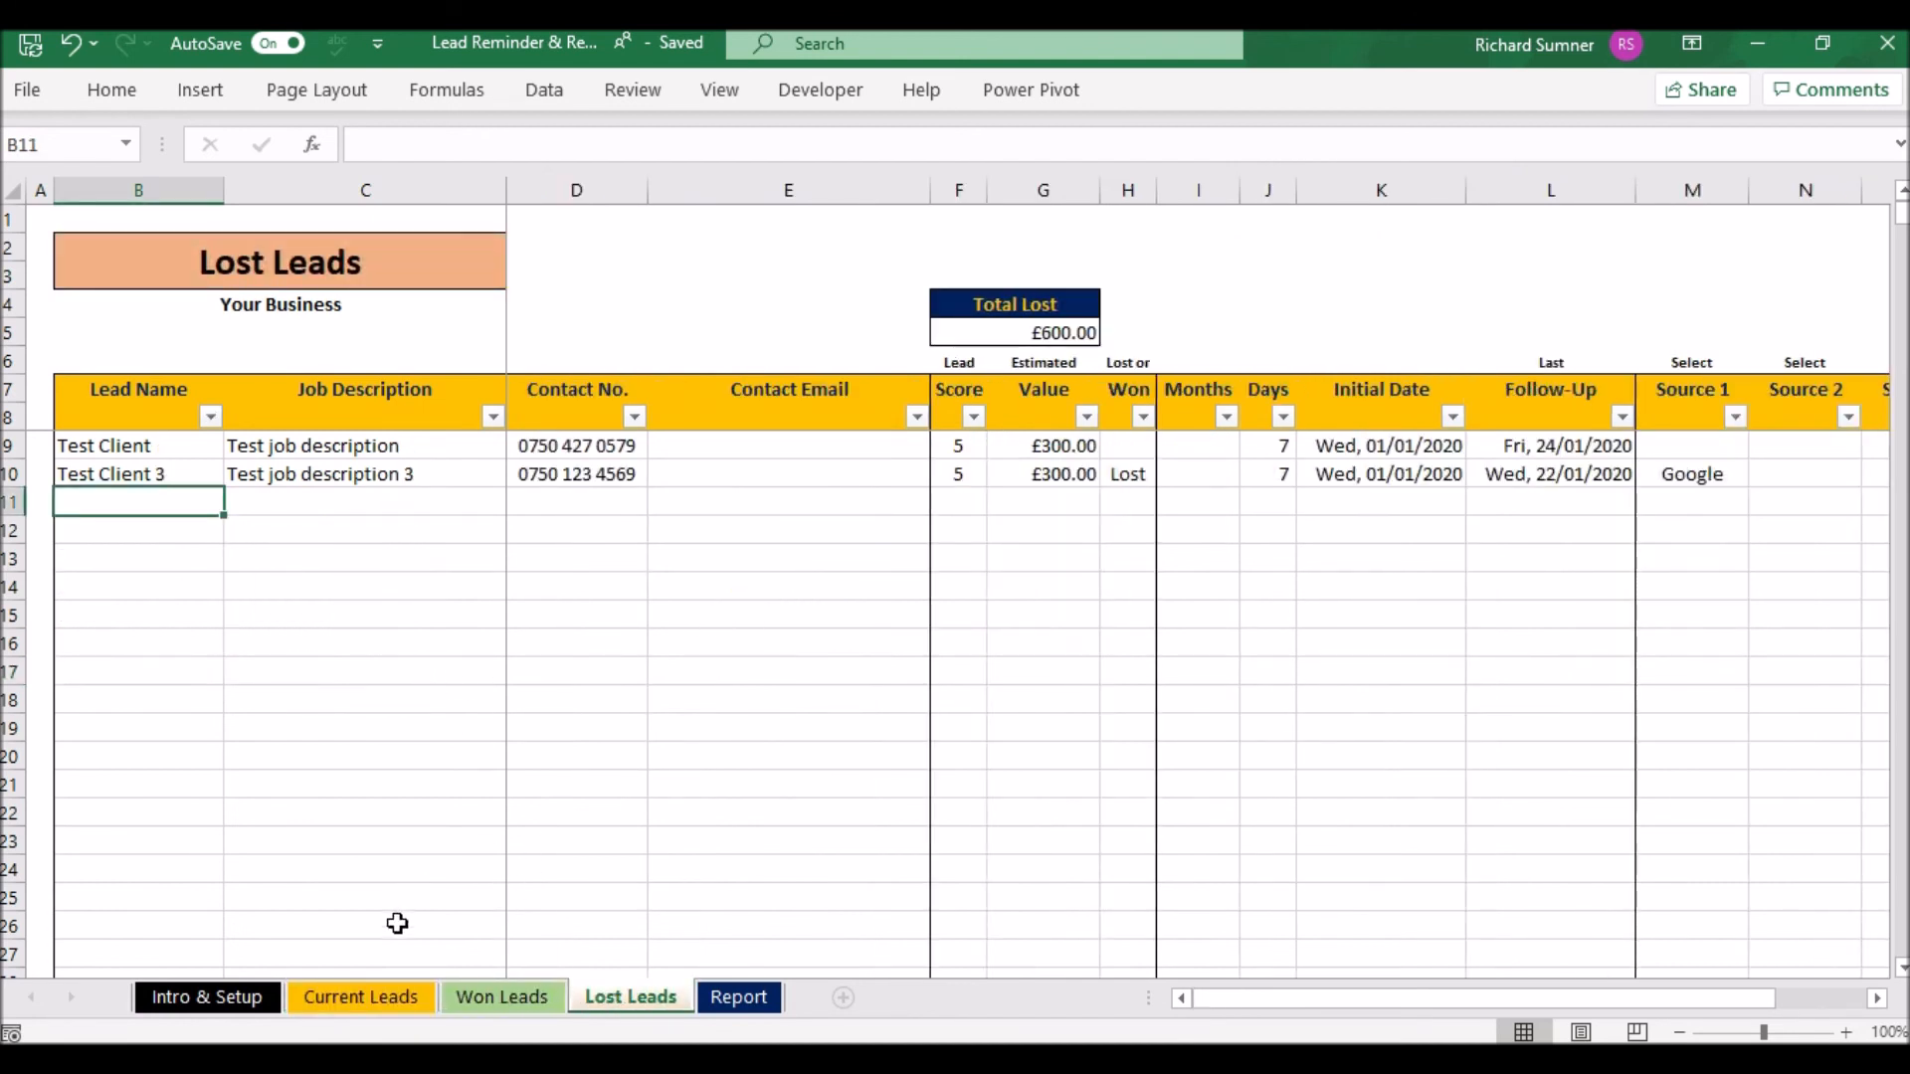
{"action": "left_click", "coordinate": [382, 995]}
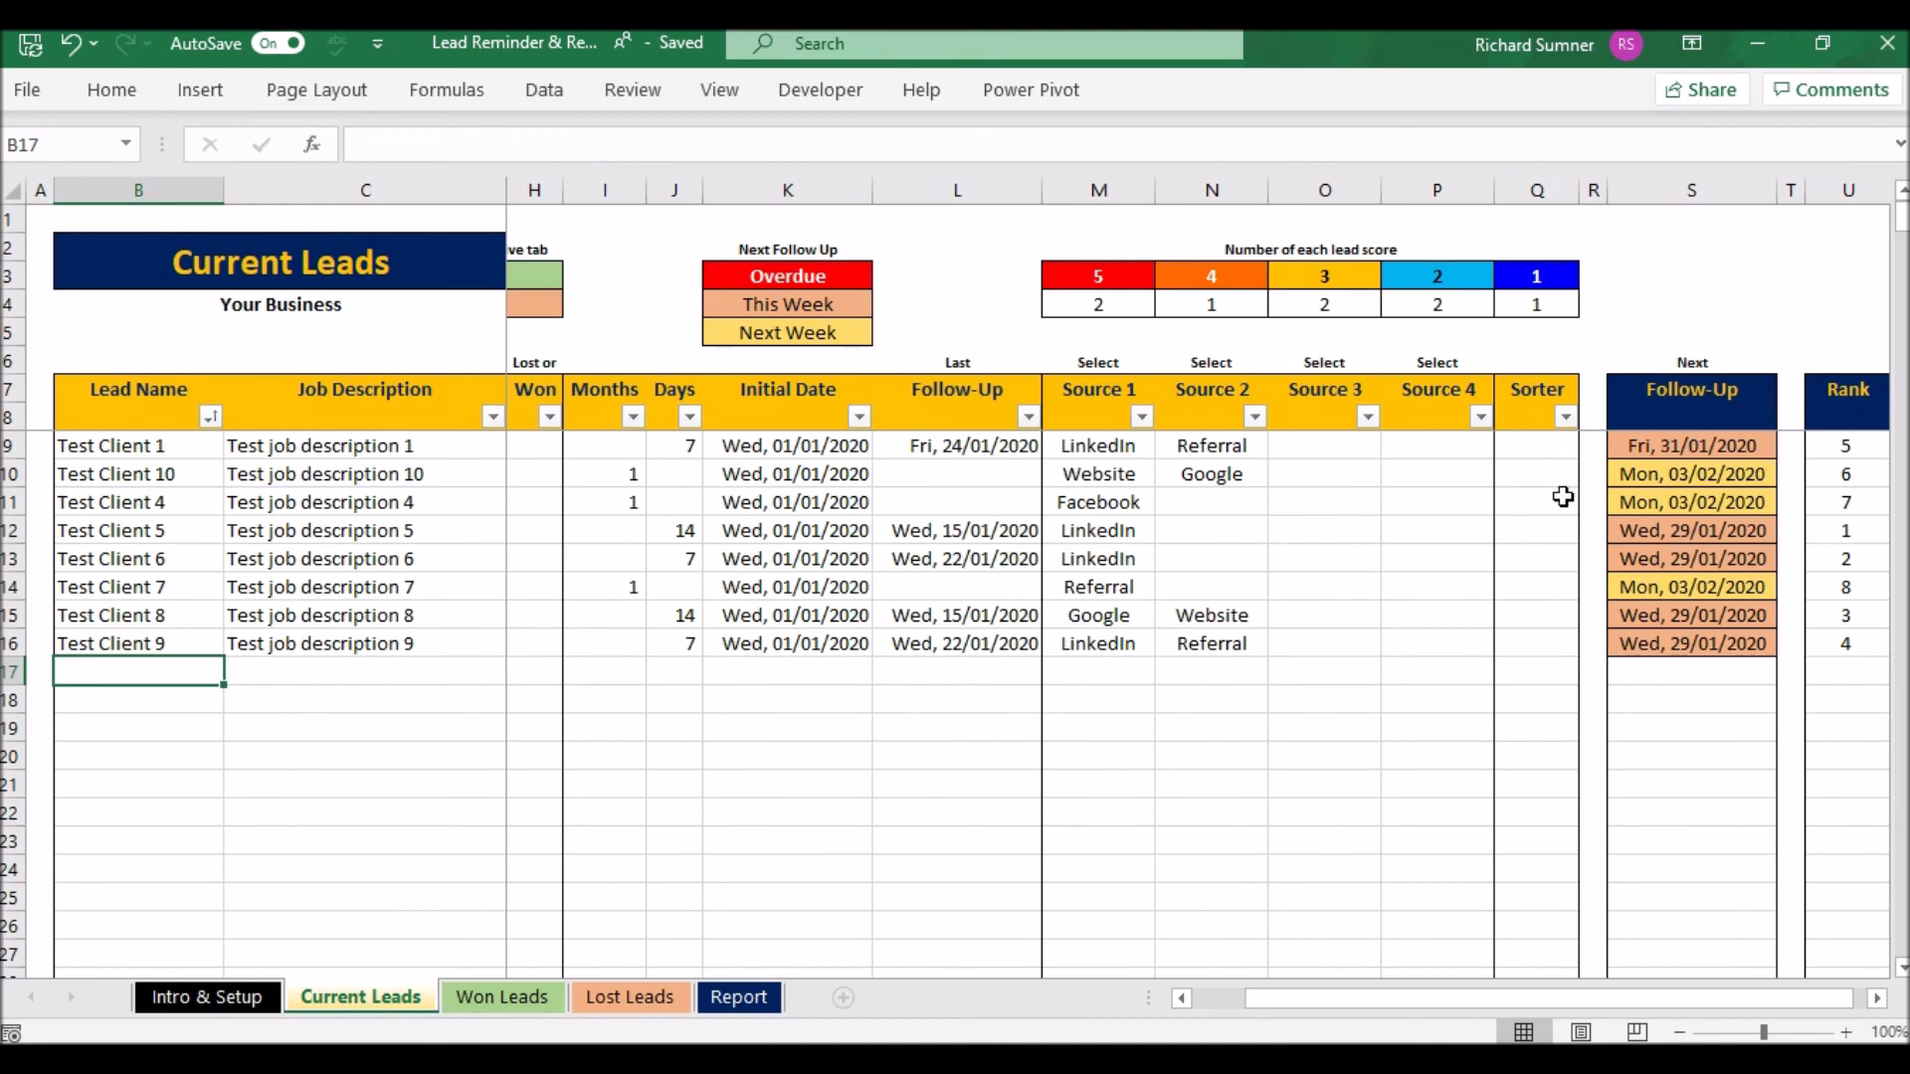
{"action": "left_click", "coordinate": [502, 997]}
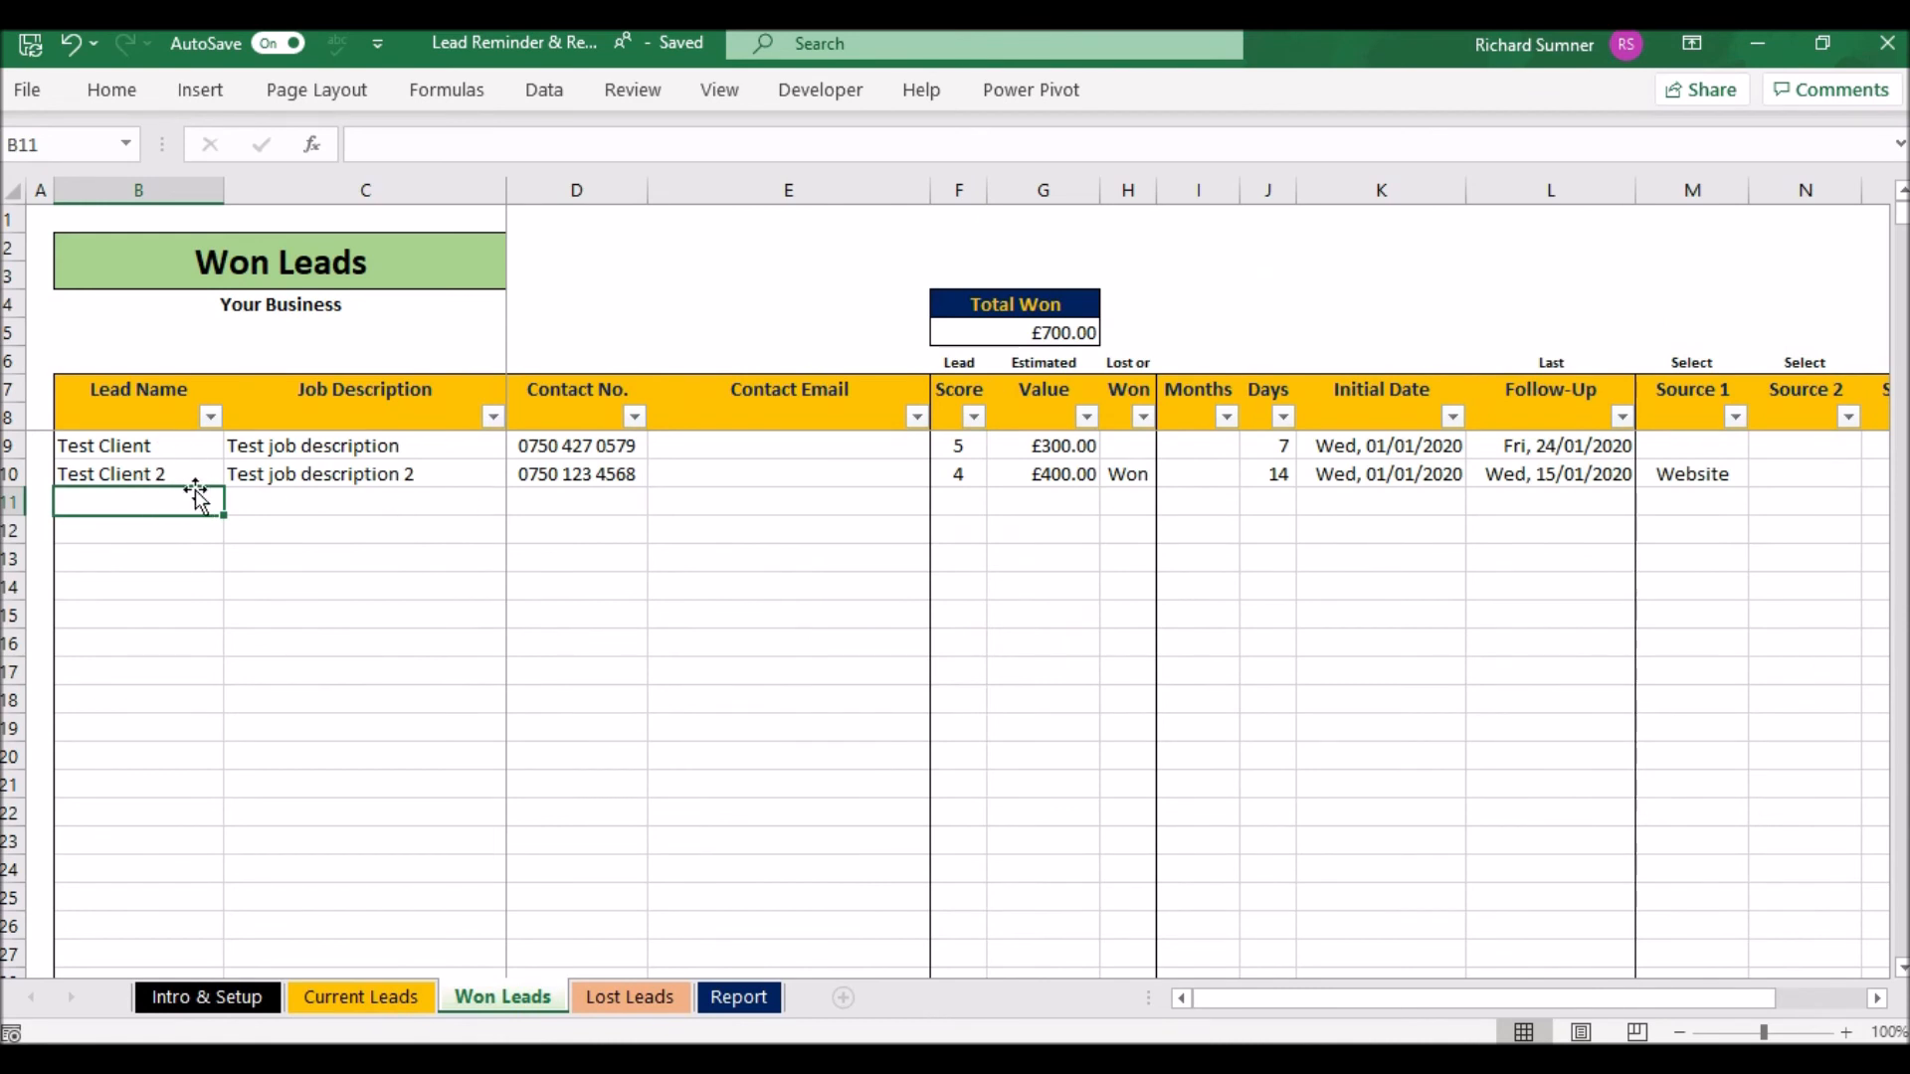
{"action": "left_click", "coordinate": [384, 505]}
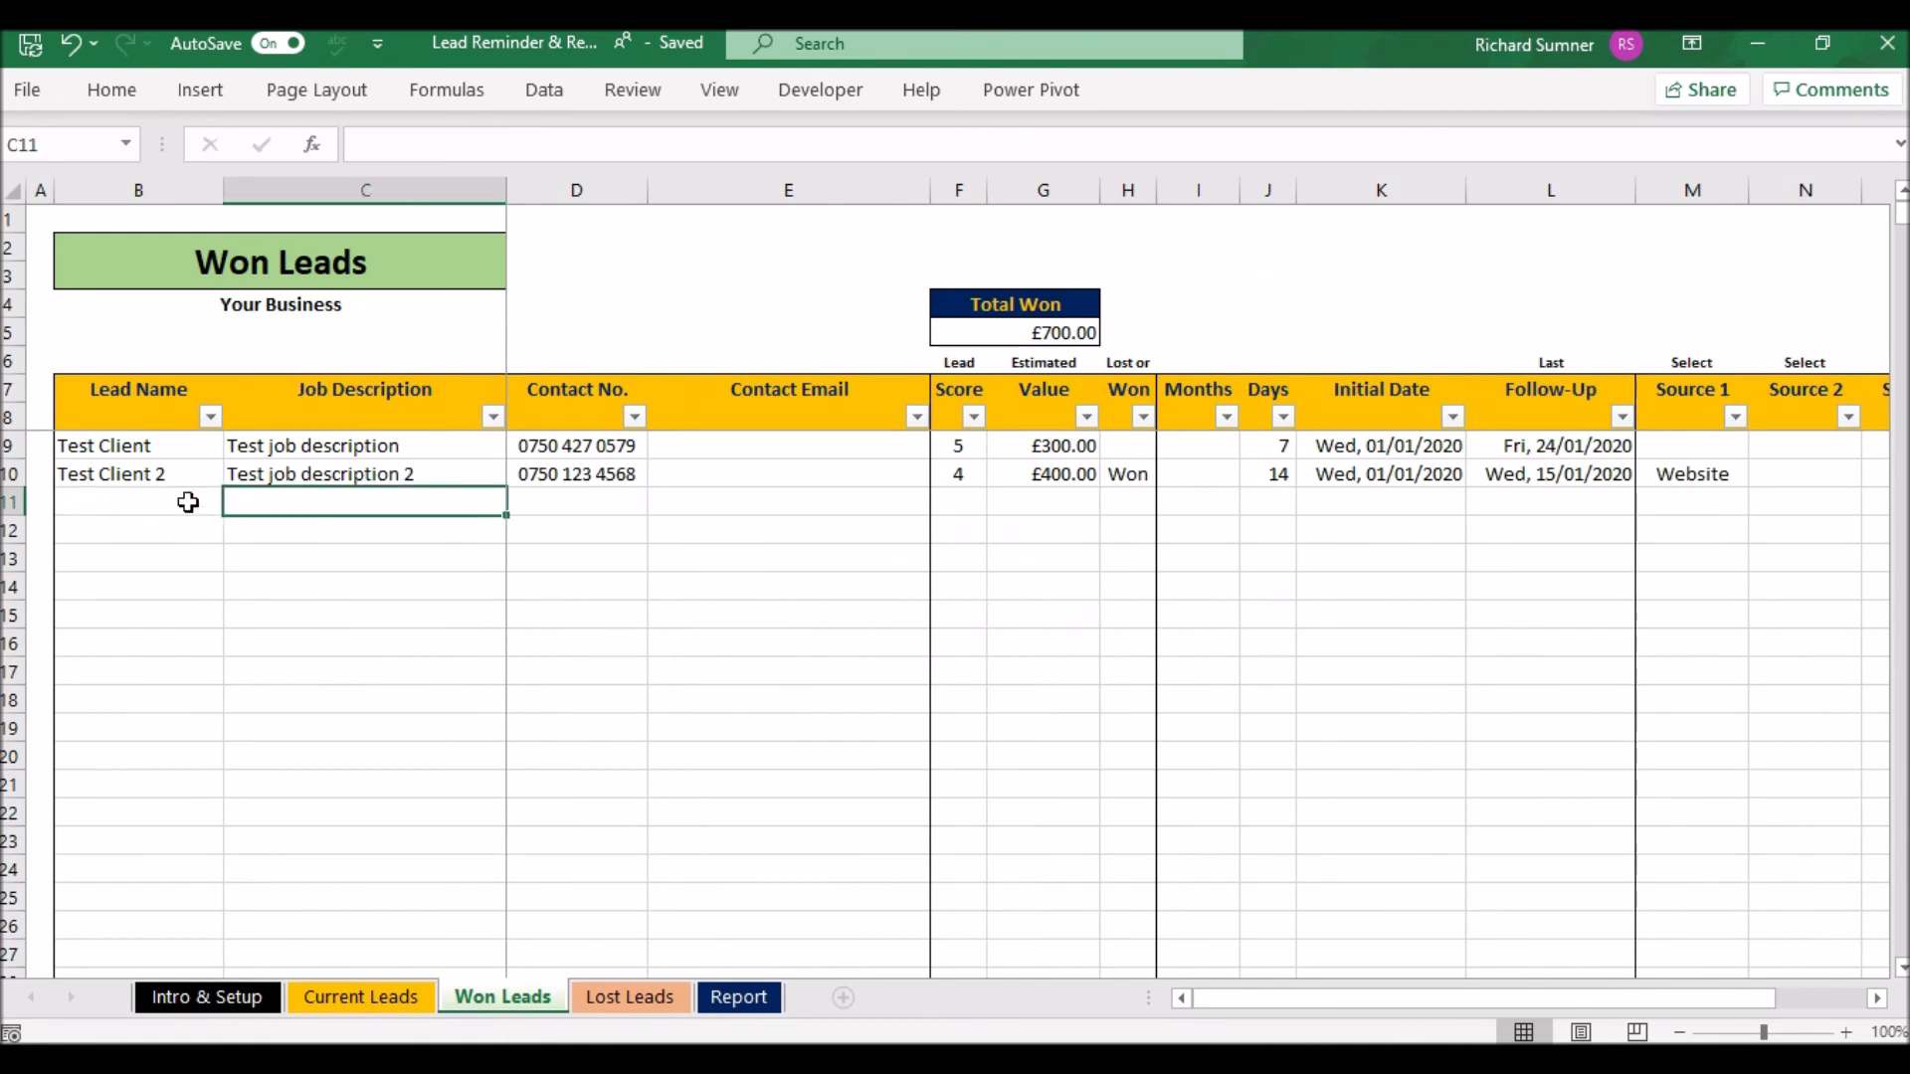
{"action": "right_click", "coordinate": [282, 503]}
{"action": "left_click", "coordinate": [262, 501]}
{"action": "key", "text": "Right"}
{"action": "key", "text": "Right"}
{"action": "key", "text": "Right"}
{"action": "key", "text": "Right"}
{"action": "key", "text": "Right"}
{"action": "key", "text": "Right"}
{"action": "key", "text": "Right"}
{"action": "key", "text": "Right"}
{"action": "key", "text": "Right"}
{"action": "key", "text": "Right"}
{"action": "key", "text": "Right"}
{"action": "key", "text": "Right"}
{"action": "key", "text": "Right"}
{"action": "key", "text": "Right"}
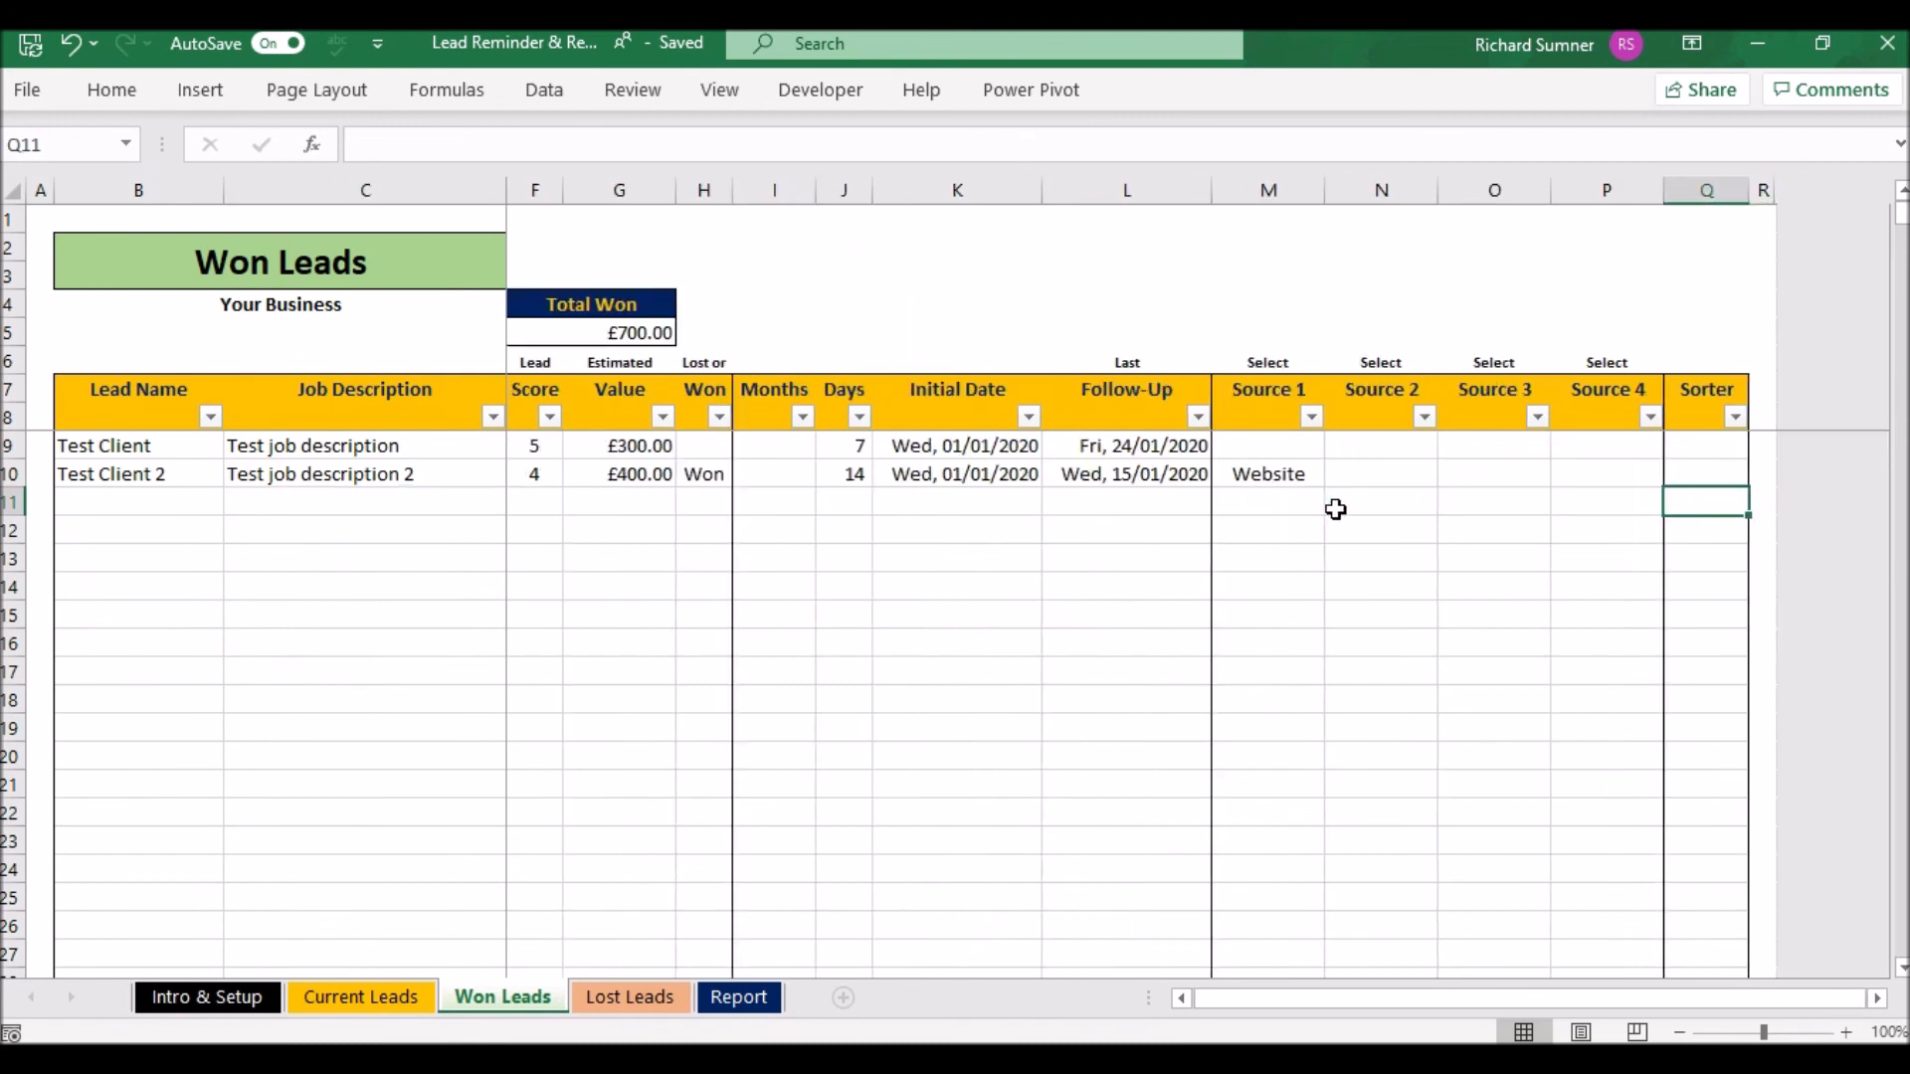
{"action": "key", "text": "Right"}
{"action": "key", "text": "Left"}
{"action": "key", "text": "Left"}
{"action": "key", "text": "Left"}
{"action": "key", "text": "Left"}
{"action": "key", "text": "Left"}
{"action": "key", "text": "Left"}
{"action": "key", "text": "Left"}
{"action": "key", "text": "Left"}
{"action": "key", "text": "Left"}
{"action": "key", "text": "Left"}
{"action": "key", "text": "Left"}
{"action": "key", "text": "Left"}
{"action": "key", "text": "Left"}
{"action": "key", "text": "Left"}
{"action": "key", "text": "Left"}
{"action": "key", "text": "Left"}
{"action": "key", "text": "Left"}
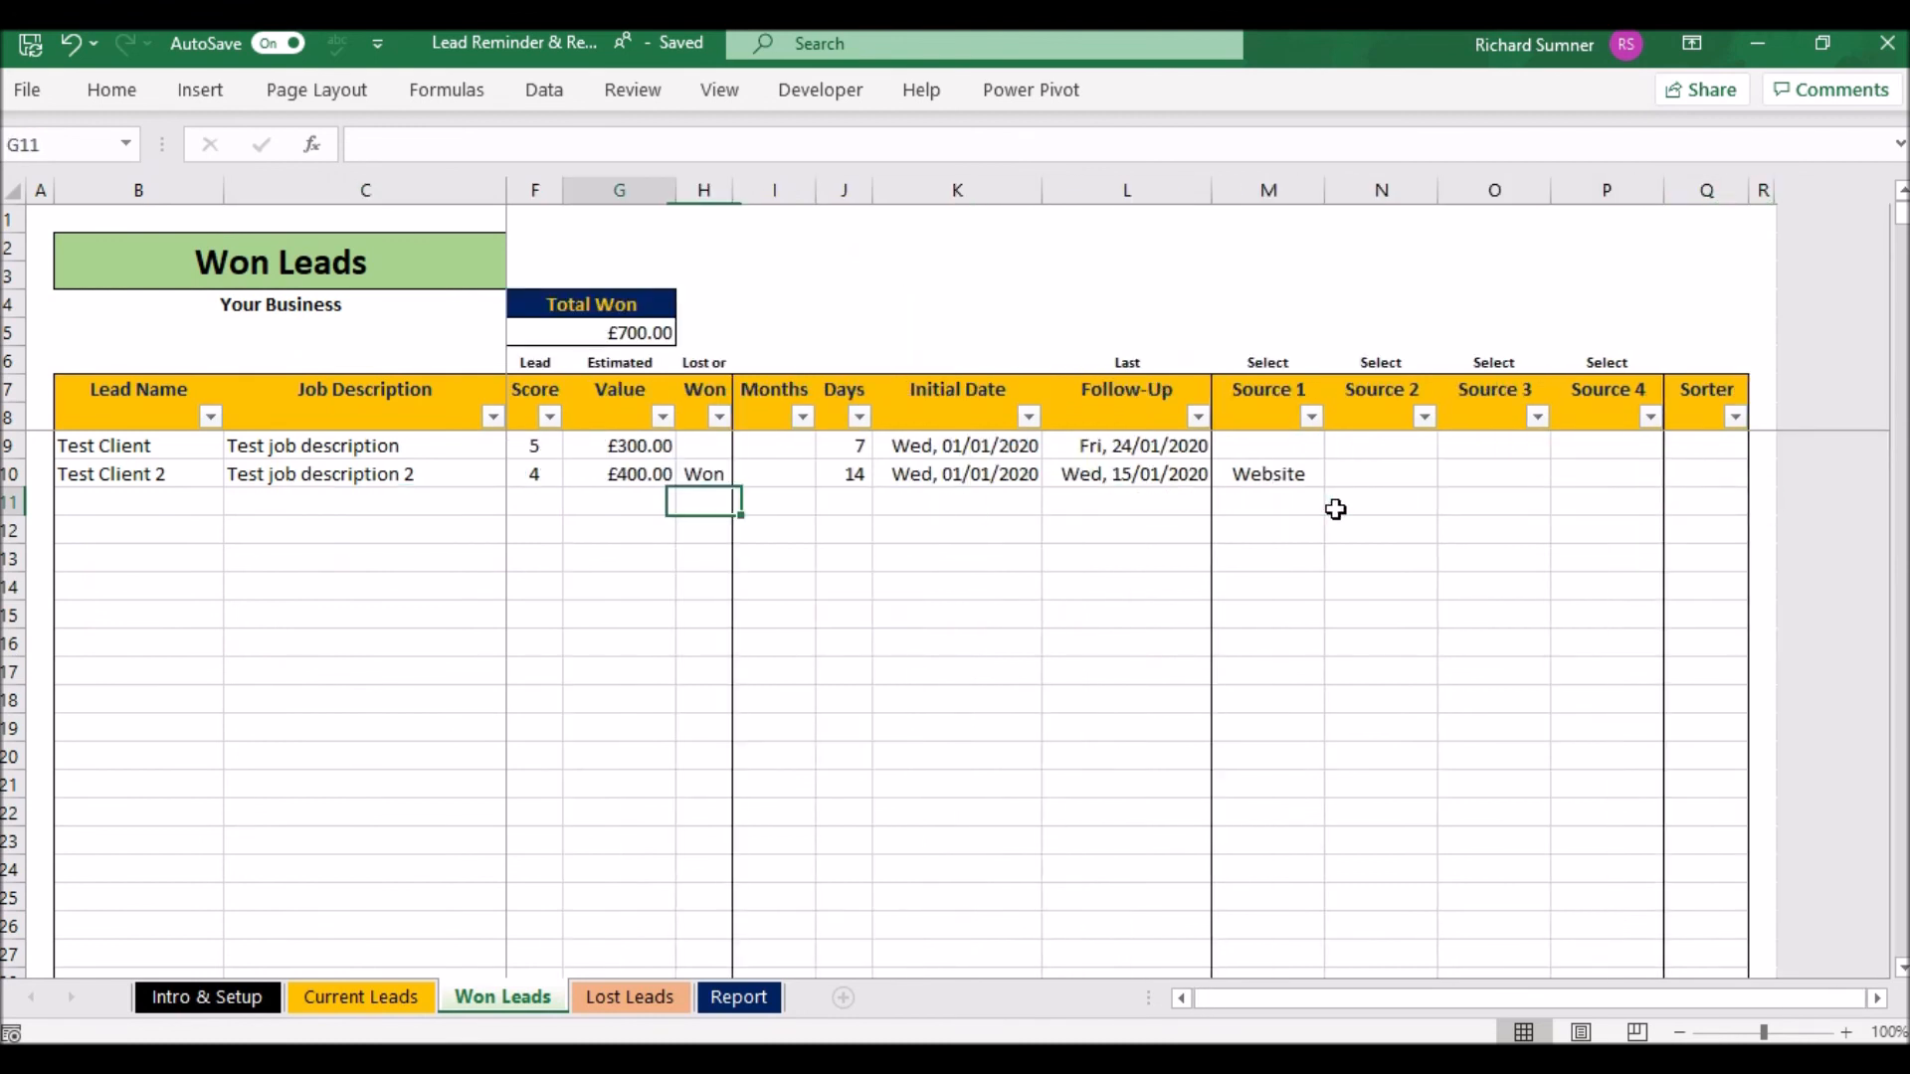
{"action": "key", "text": "Right"}
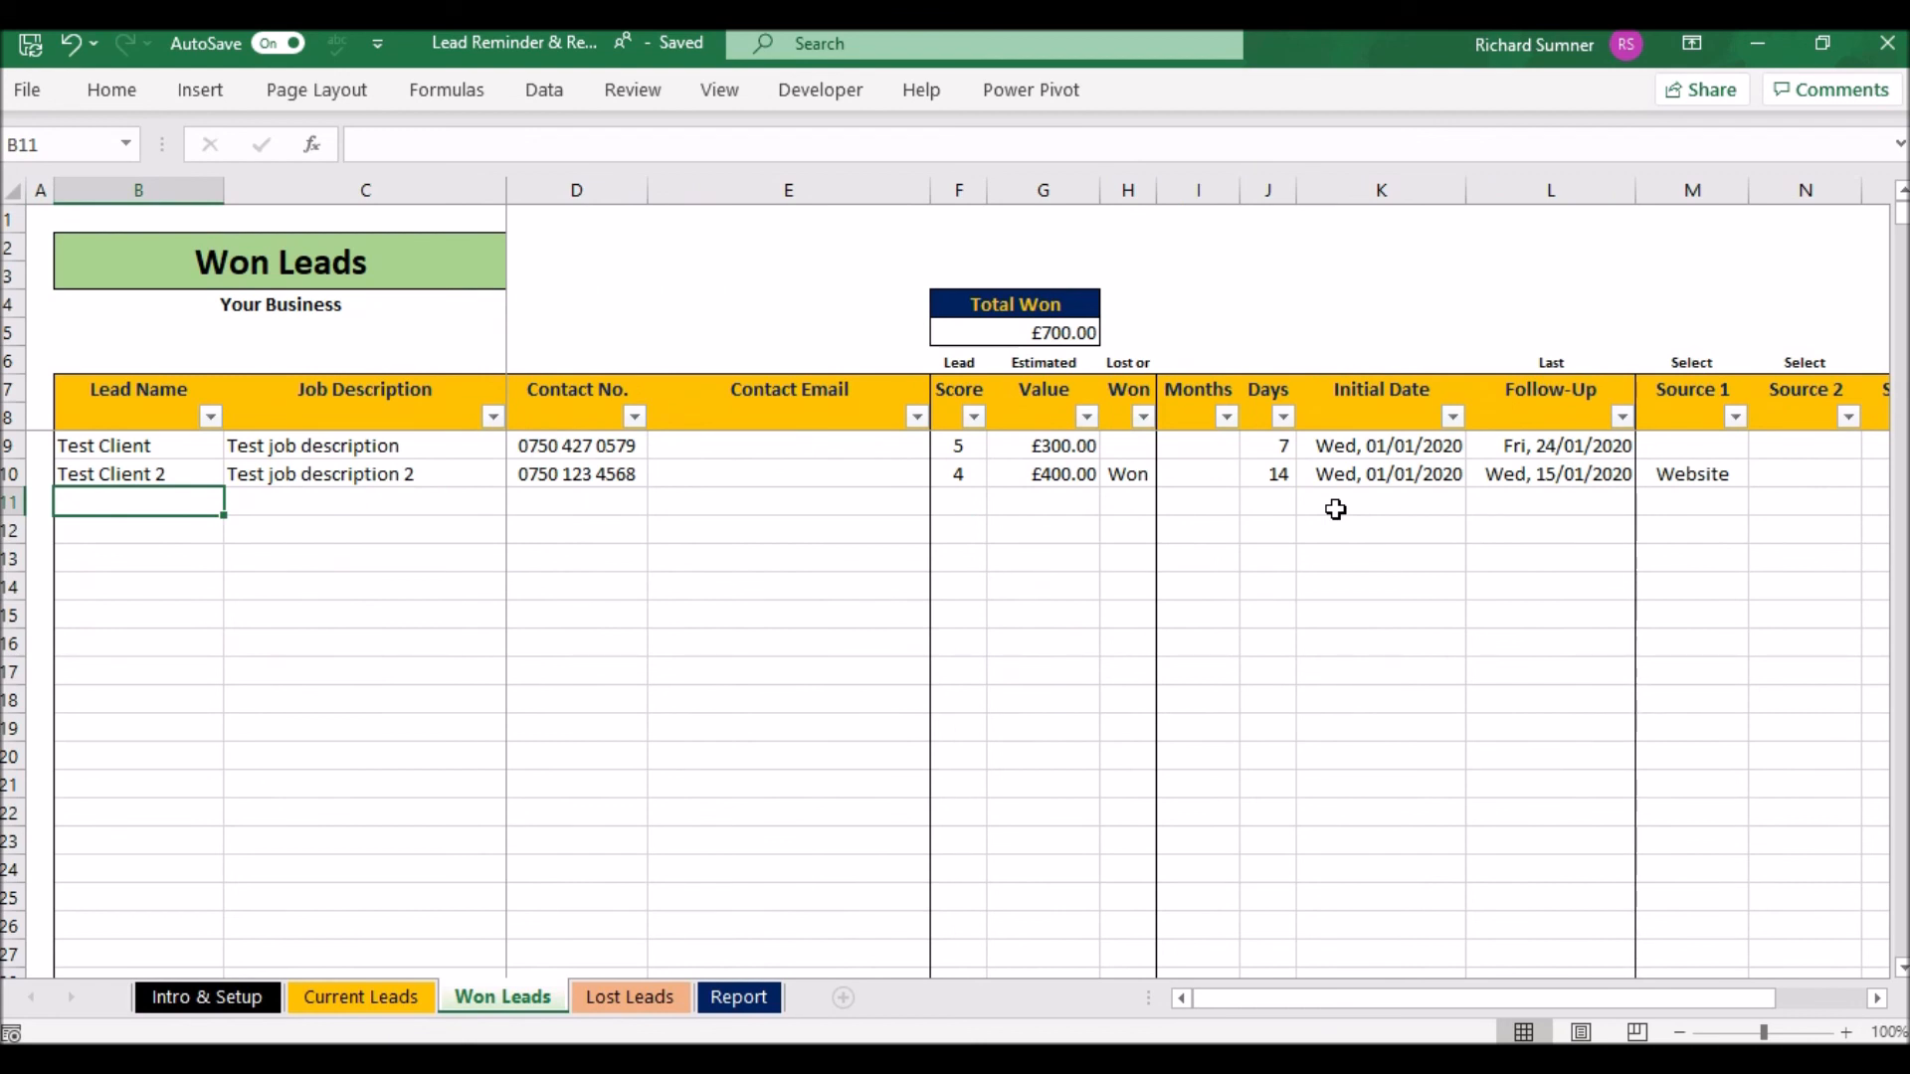
{"action": "left_click", "coordinate": [406, 996]}
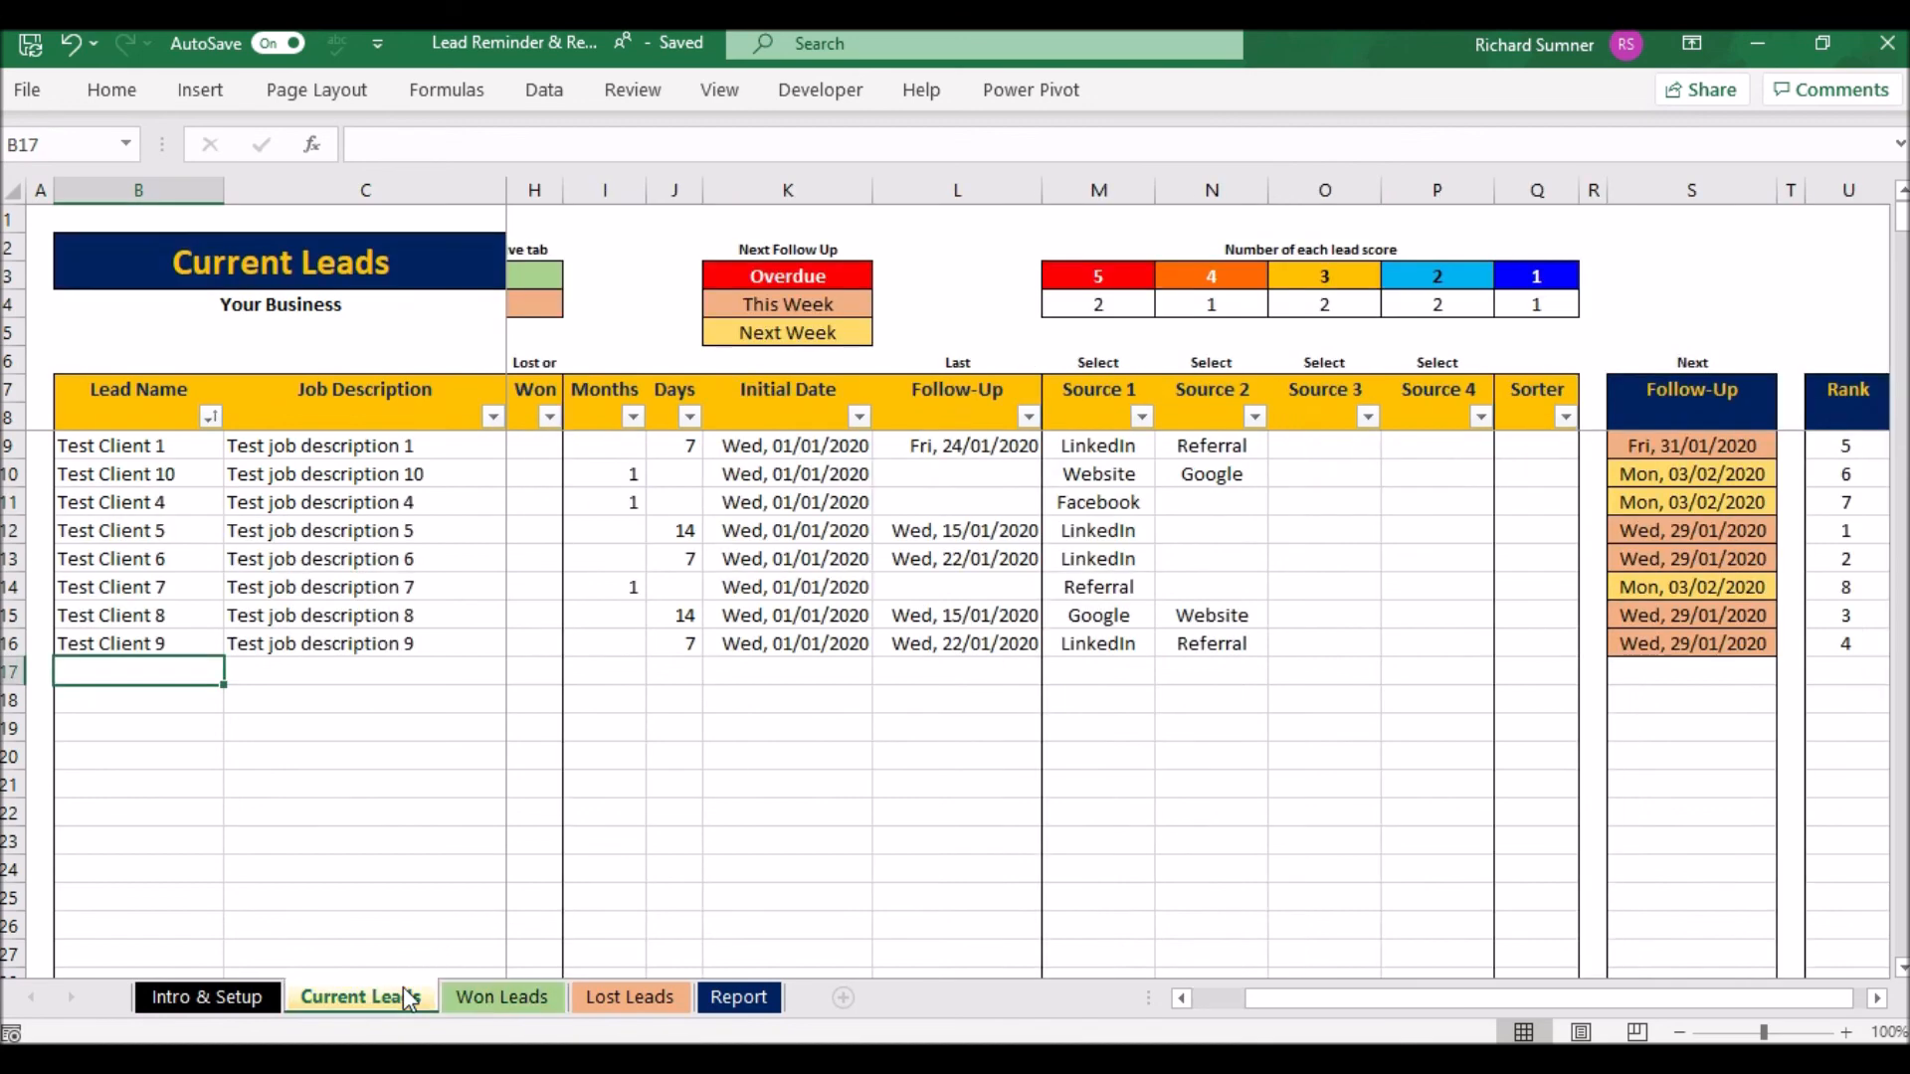
{"action": "left_click", "coordinate": [550, 361]}
{"action": "key", "text": "Left"}
{"action": "key", "text": "Left"}
{"action": "key", "text": "Left"}
{"action": "key", "text": "Left"}
{"action": "key", "text": "Left"}
{"action": "key", "text": "Left"}
{"action": "key", "text": "Left"}
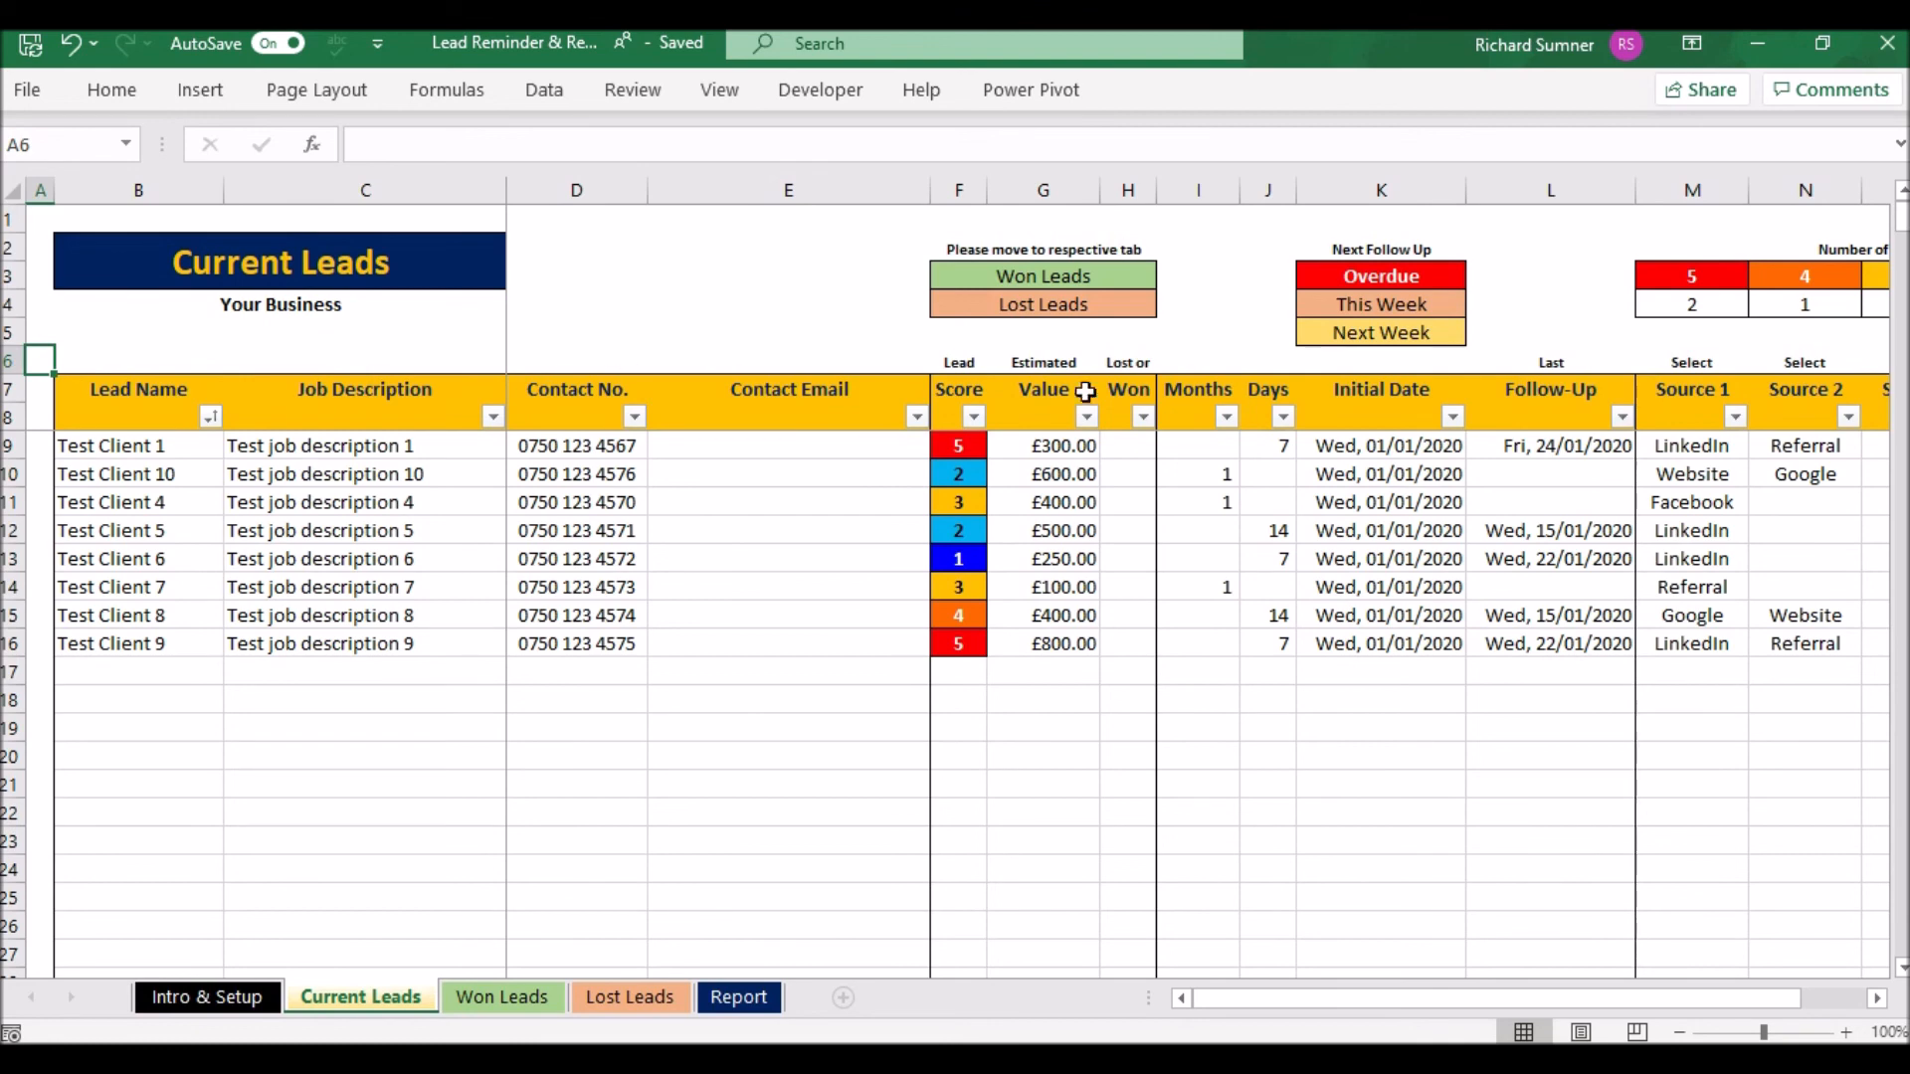
{"action": "left_click", "coordinate": [1495, 496]}
{"action": "key", "text": "Right"}
{"action": "key", "text": "Right"}
{"action": "key", "text": "Right"}
{"action": "key", "text": "Right"}
{"action": "key", "text": "Right"}
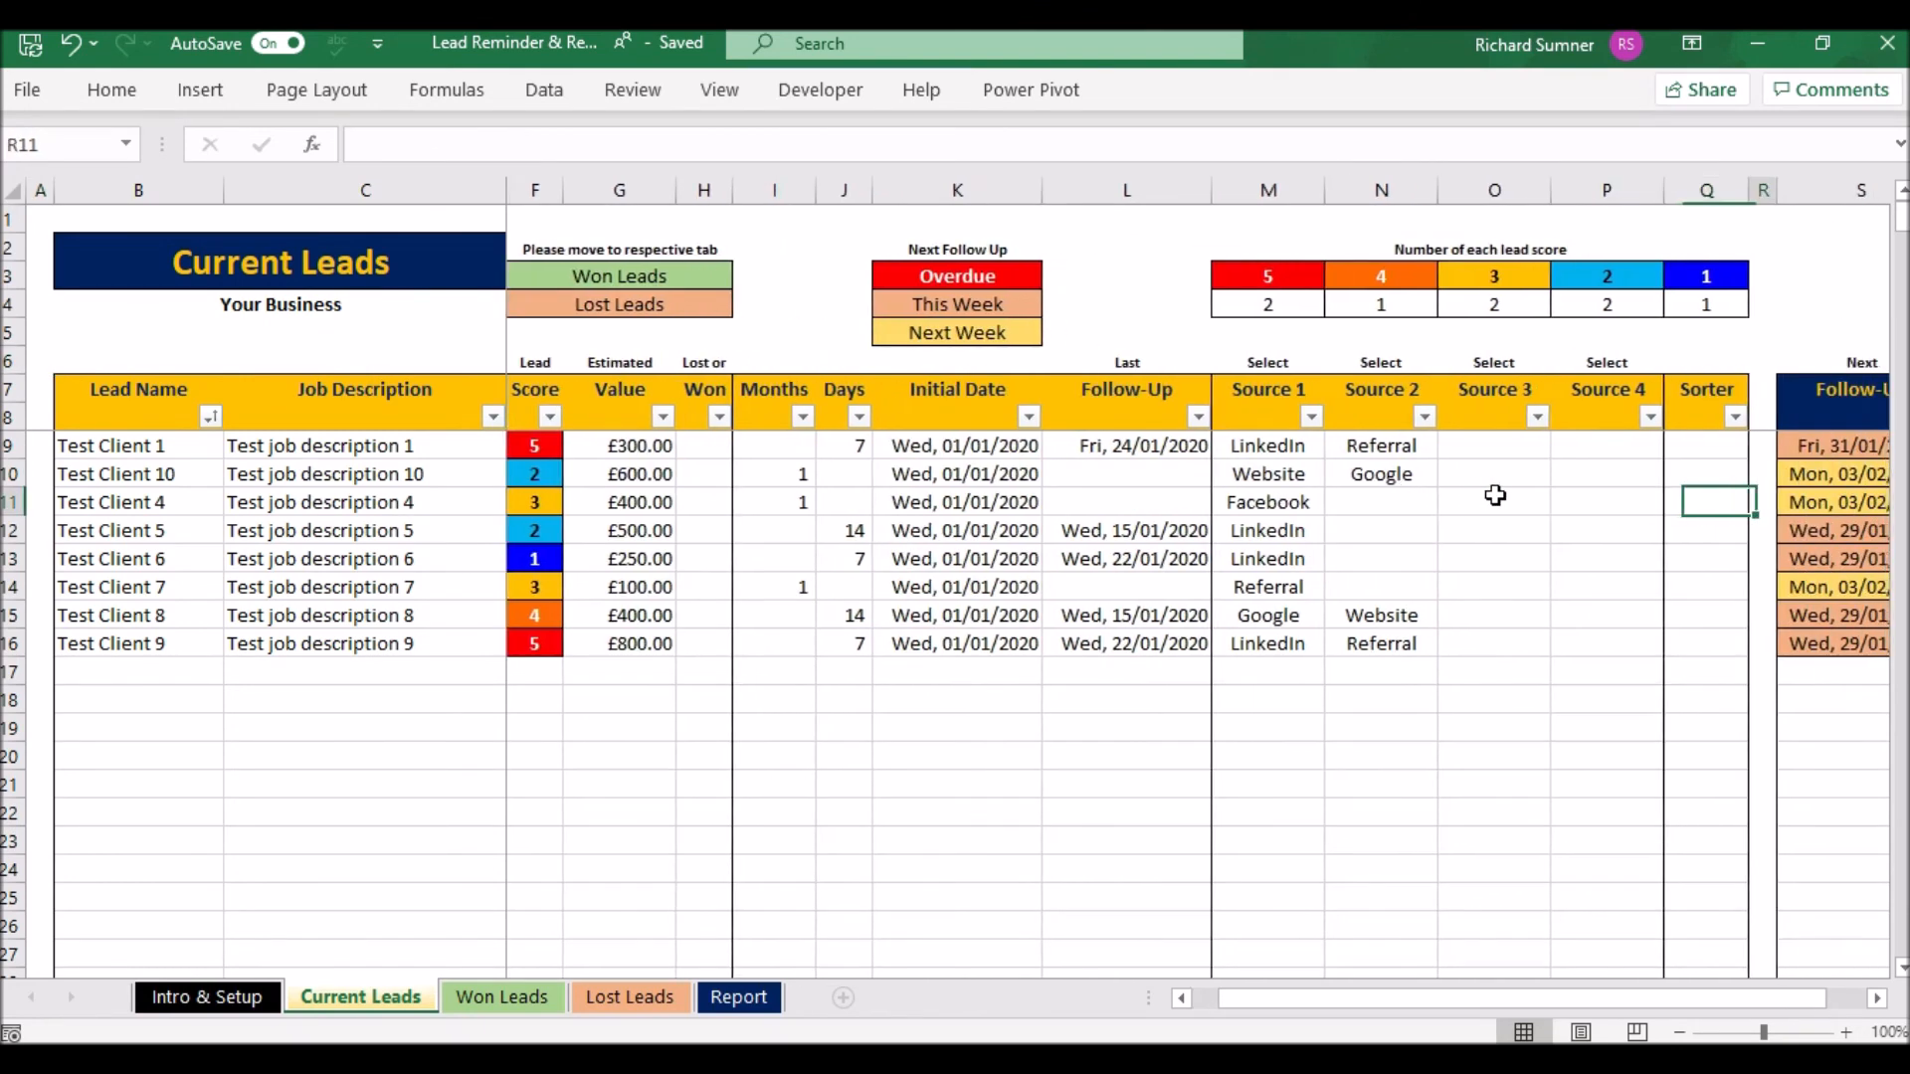
{"action": "key", "text": "Left"}
{"action": "key", "text": "Left"}
{"action": "key", "text": "Left"}
{"action": "key", "text": "Left"}
{"action": "key", "text": "Left"}
{"action": "key", "text": "Up"}
{"action": "key", "text": "Up"}
{"action": "key", "text": "Up"}
{"action": "key", "text": "Down"}
{"action": "key", "text": "Down"}
{"action": "key", "text": "Down"}
{"action": "key", "text": "Down"}
{"action": "key", "text": "Down"}
{"action": "key", "text": "Down"}
{"action": "key", "text": "Down"}
{"action": "key", "text": "Down"}
{"action": "key", "text": "Down"}
{"action": "key", "text": "Up"}
{"action": "key", "text": "Up"}
{"action": "key", "text": "Up"}
{"action": "key", "text": "Up"}
{"action": "key", "text": "Up"}
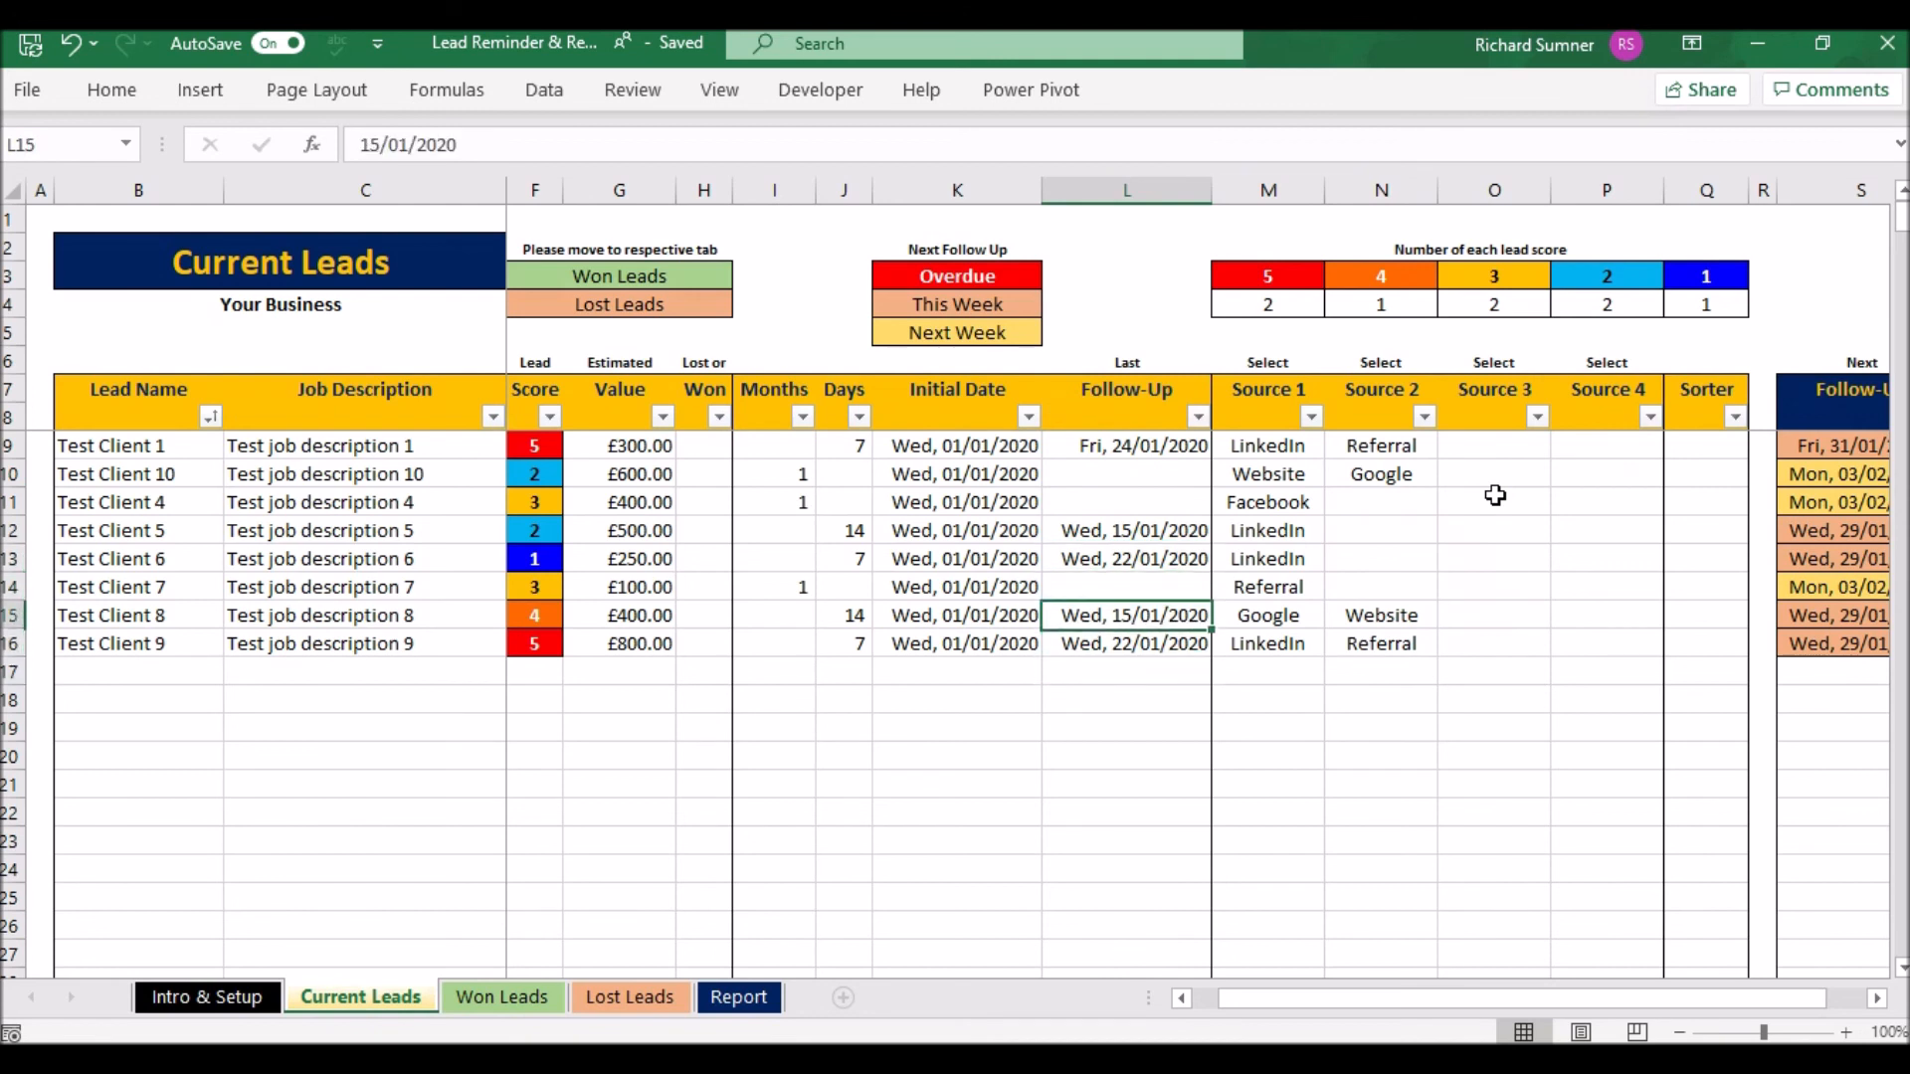
{"action": "key", "text": "Right"}
{"action": "key", "text": "Right"}
{"action": "key", "text": "Right"}
{"action": "key", "text": "Right"}
{"action": "key", "text": "Right"}
{"action": "key", "text": "Right"}
{"action": "key", "text": "Right"}
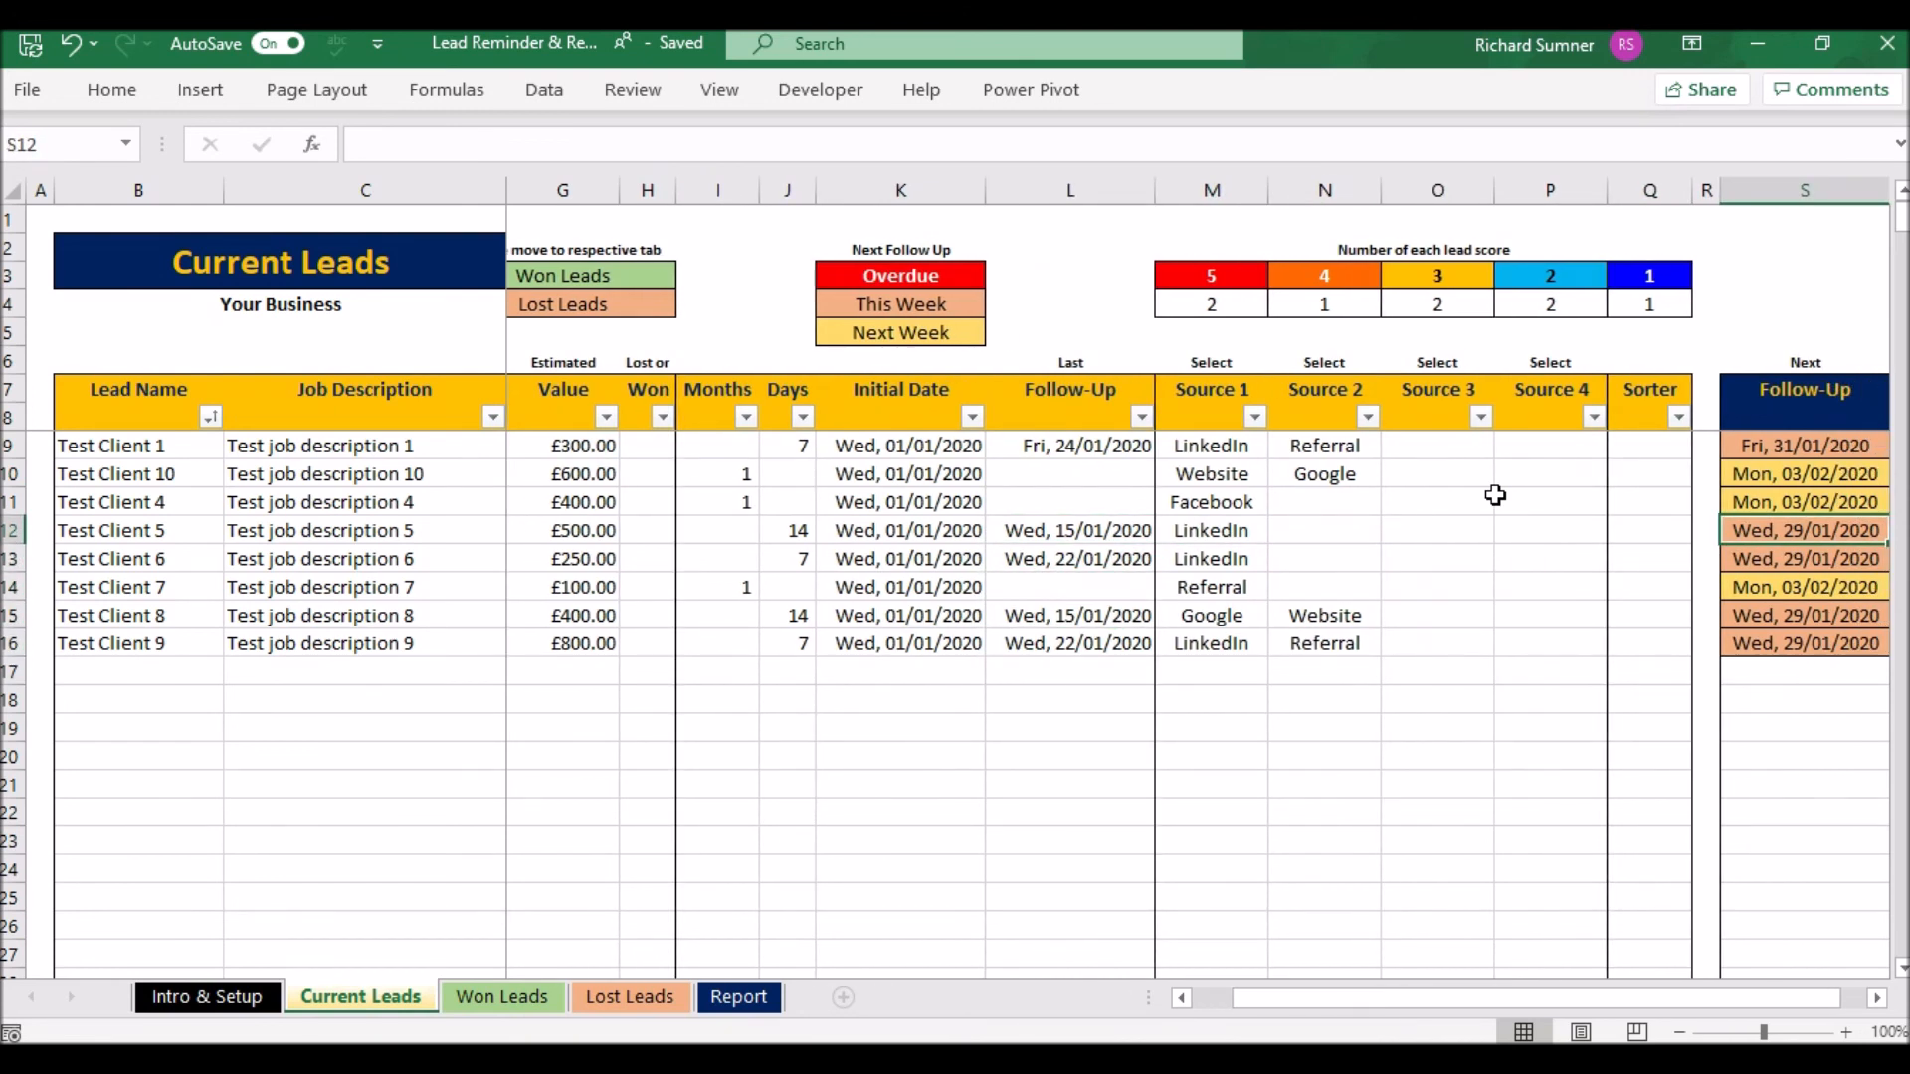
{"action": "key", "text": "Left"}
{"action": "key", "text": "Left"}
{"action": "key", "text": "Left"}
{"action": "key", "text": "Left"}
{"action": "key", "text": "Left"}
{"action": "key", "text": "Left"}
{"action": "key", "text": "Left"}
{"action": "key", "text": "Left"}
{"action": "key", "text": "Left"}
{"action": "key", "text": "Left"}
{"action": "key", "text": "Left"}
{"action": "key", "text": "Left"}
{"action": "key", "text": "Left"}
{"action": "key", "text": "Left"}
{"action": "key", "text": "Left"}
{"action": "key", "text": "Left"}
{"action": "key", "text": "Left"}
{"action": "key", "text": "Left"}
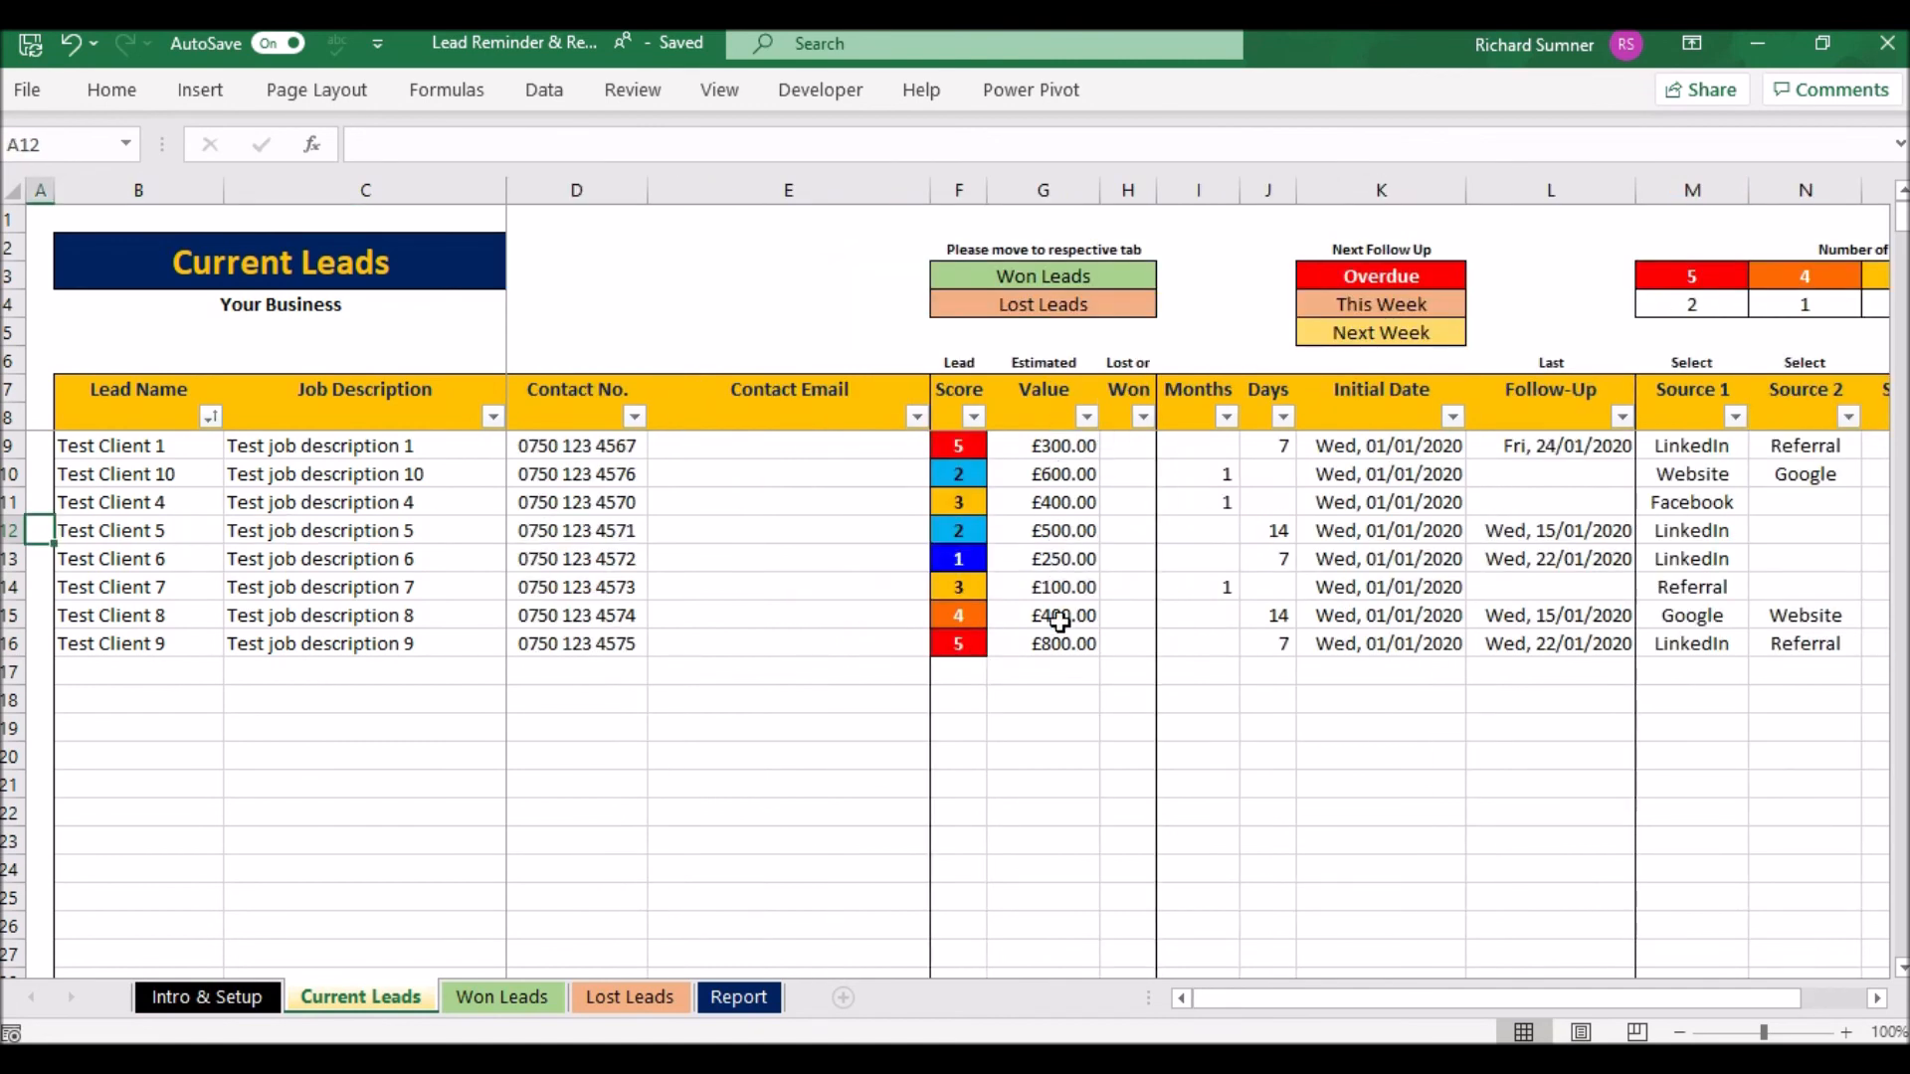
{"action": "left_click", "coordinate": [1048, 558]}
{"action": "key", "text": "Left"}
{"action": "key", "text": "Up"}
{"action": "key", "text": "Up"}
{"action": "key", "text": "Up"}
{"action": "key", "text": "Up"}
{"action": "key", "text": "Up"}
{"action": "key", "text": "Up"}
{"action": "key", "text": "Up"}
{"action": "key", "text": "Up"}
{"action": "key", "text": "Up"}
{"action": "key", "text": "Up"}
{"action": "key", "text": "Up"}
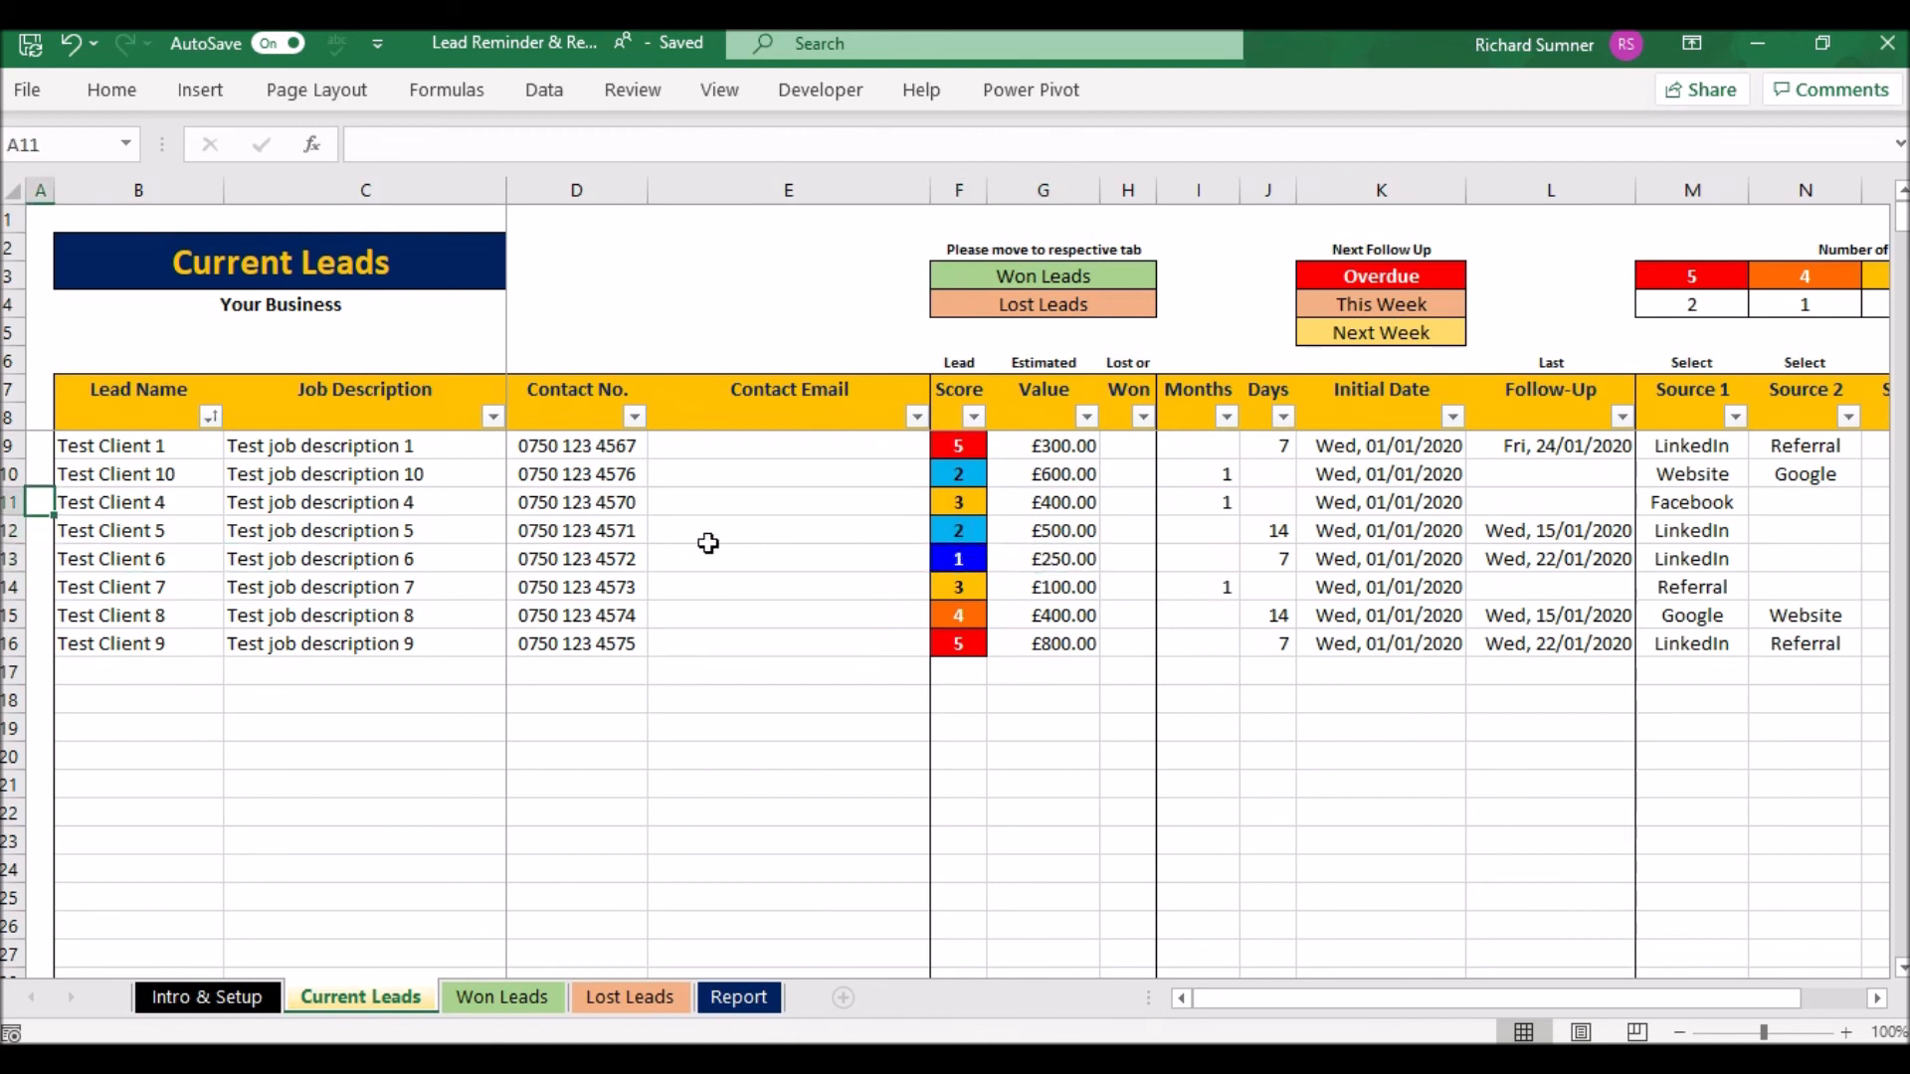